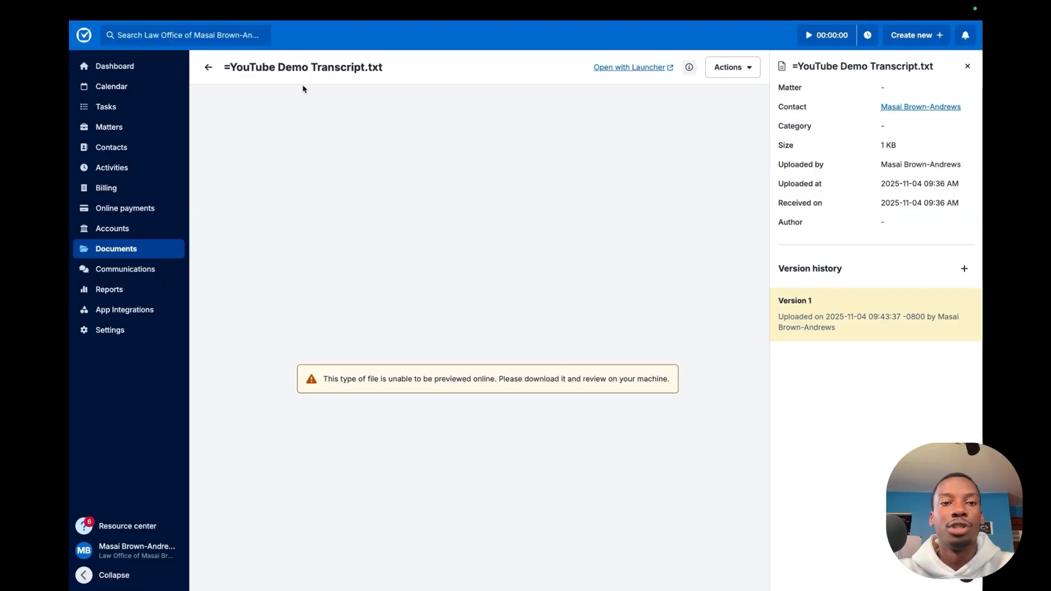
Return to the client's document list in Clio and read the text of =YouTube Demo Transcript.txt.
left_click(208, 67)
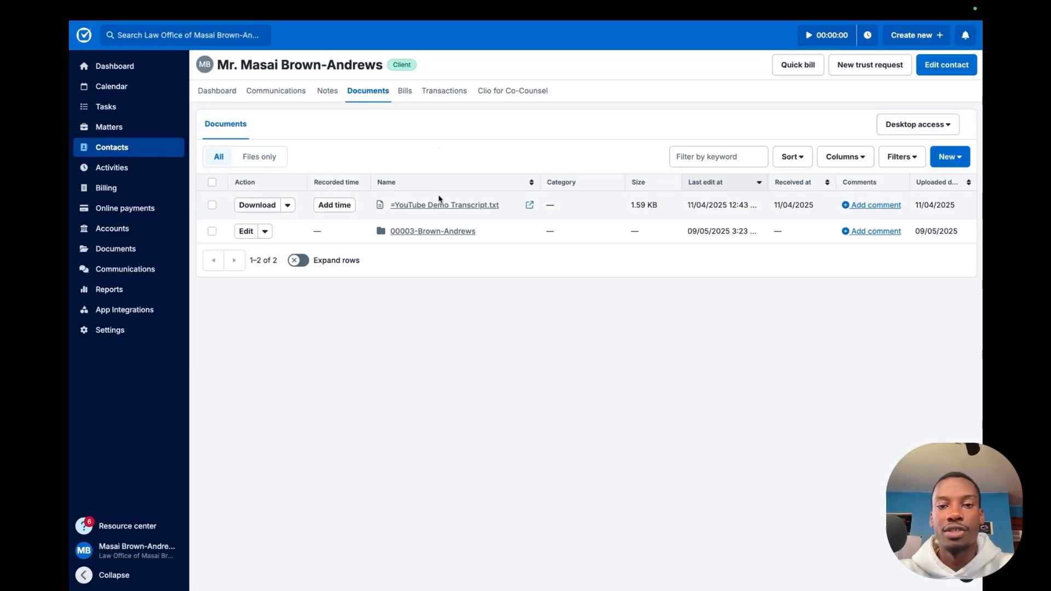
left_click(850, 78)
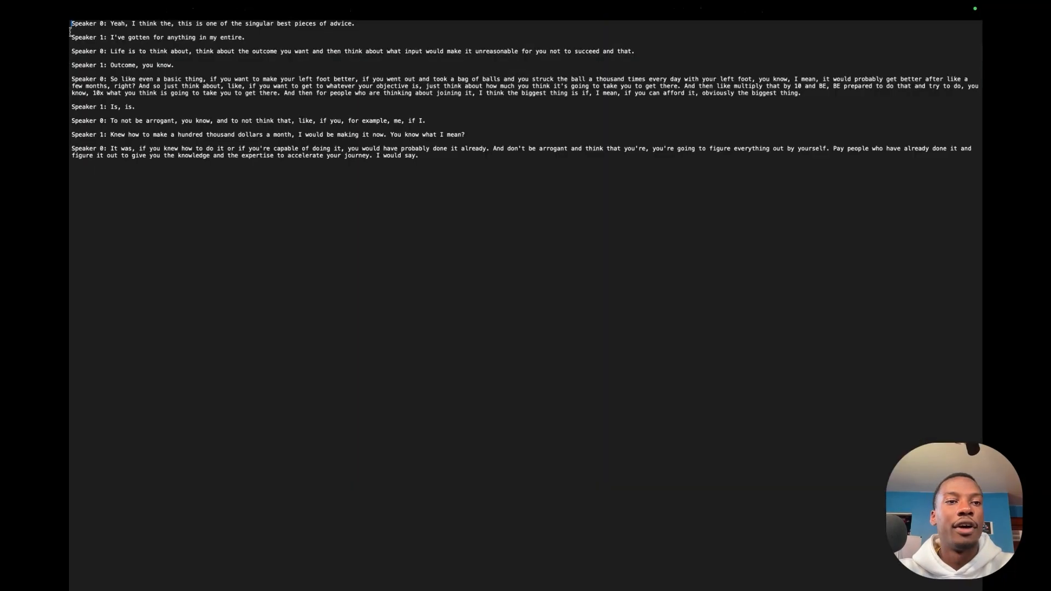
left_click_drag(70, 32, 175, 66)
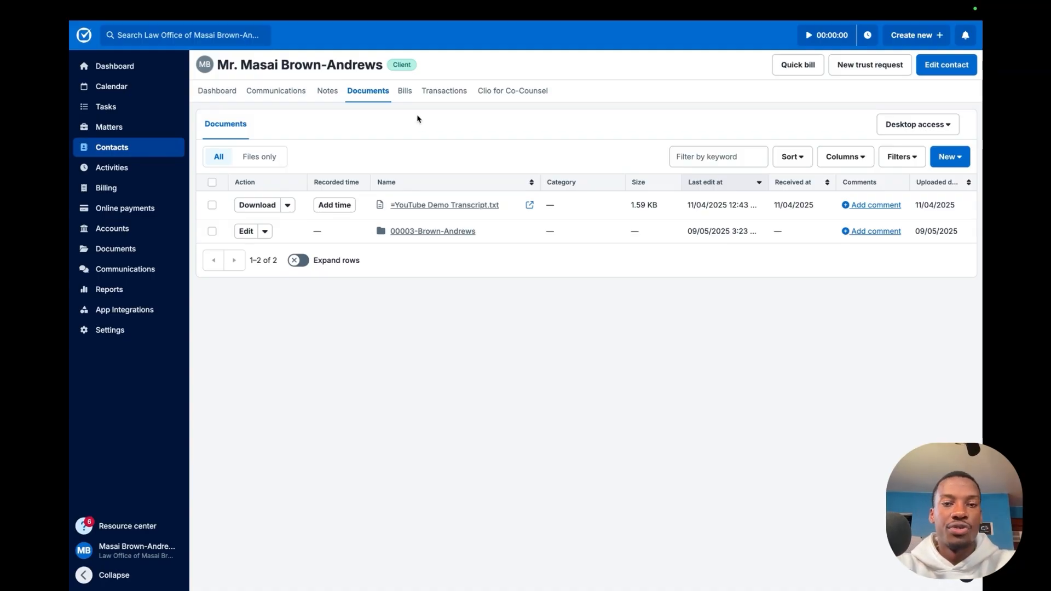
Switch to Fireflies and open the Webhook section of the developer settings.
mouse_move(265, 5)
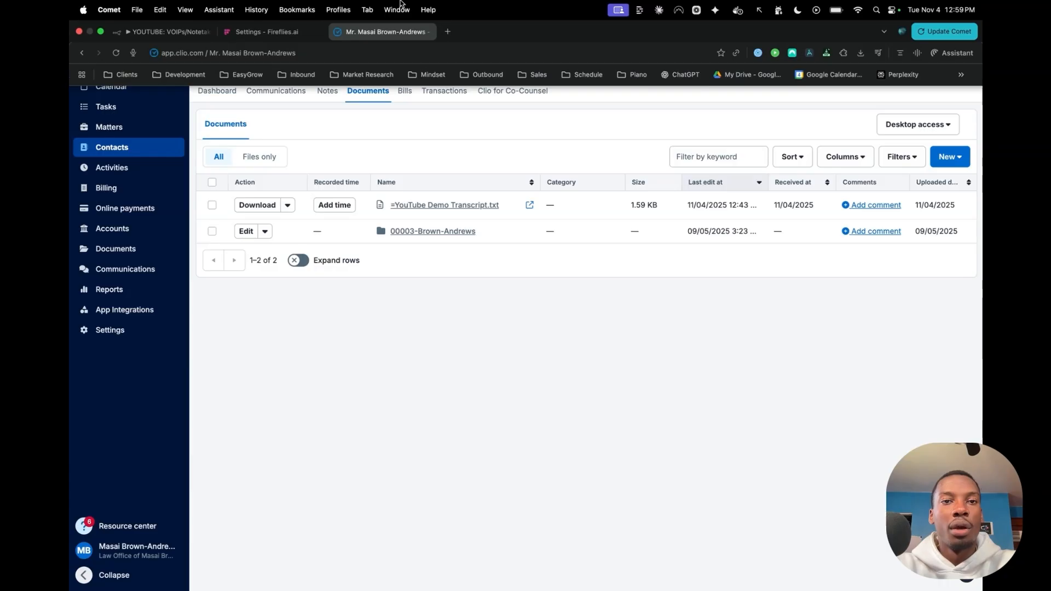
left_click(266, 33)
left_click(125, 37)
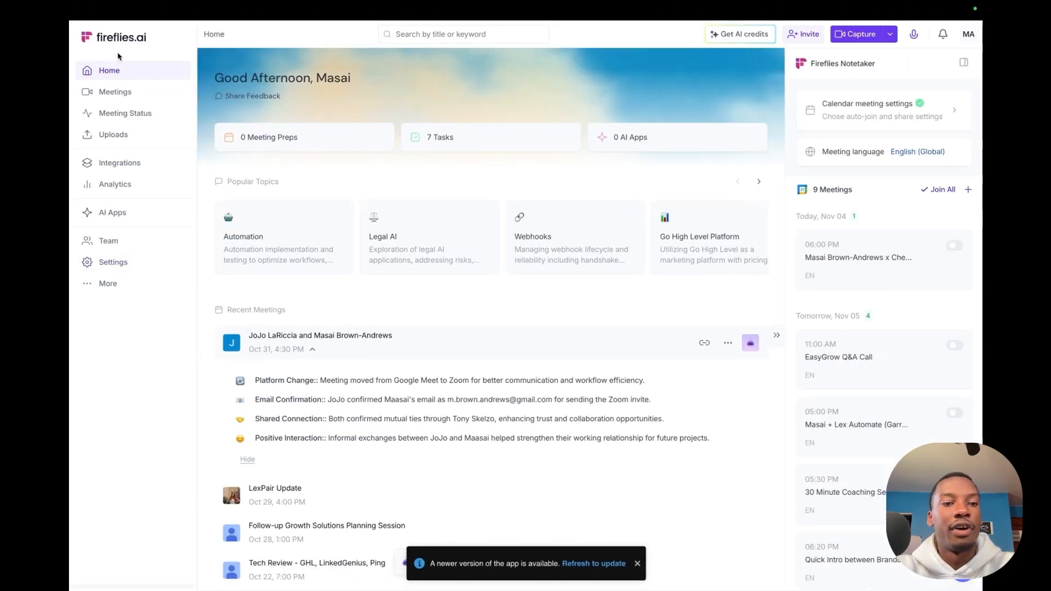
left_click(135, 262)
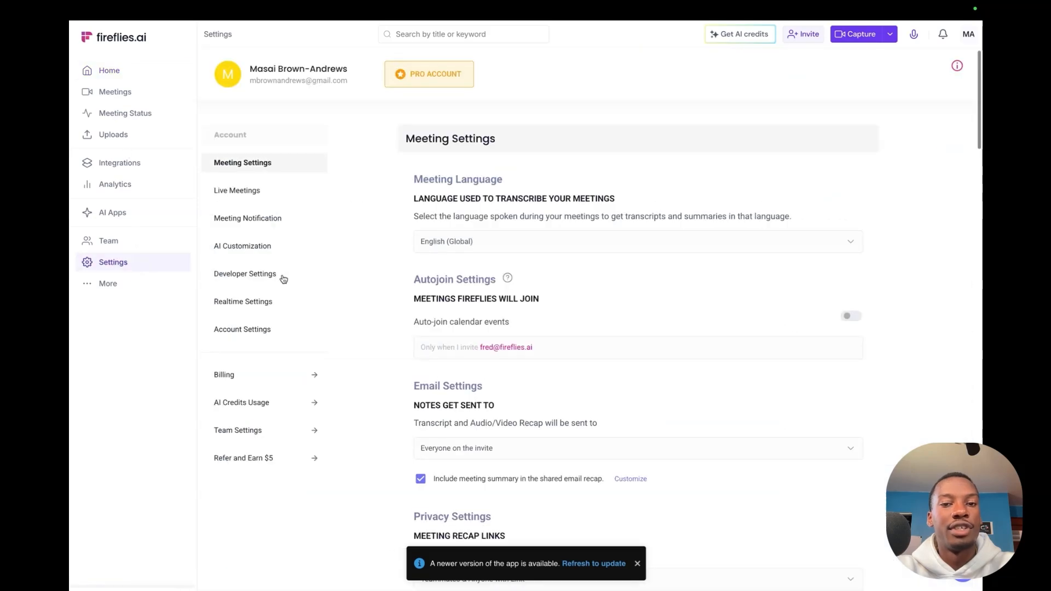
scroll(262, 252, "down", 8)
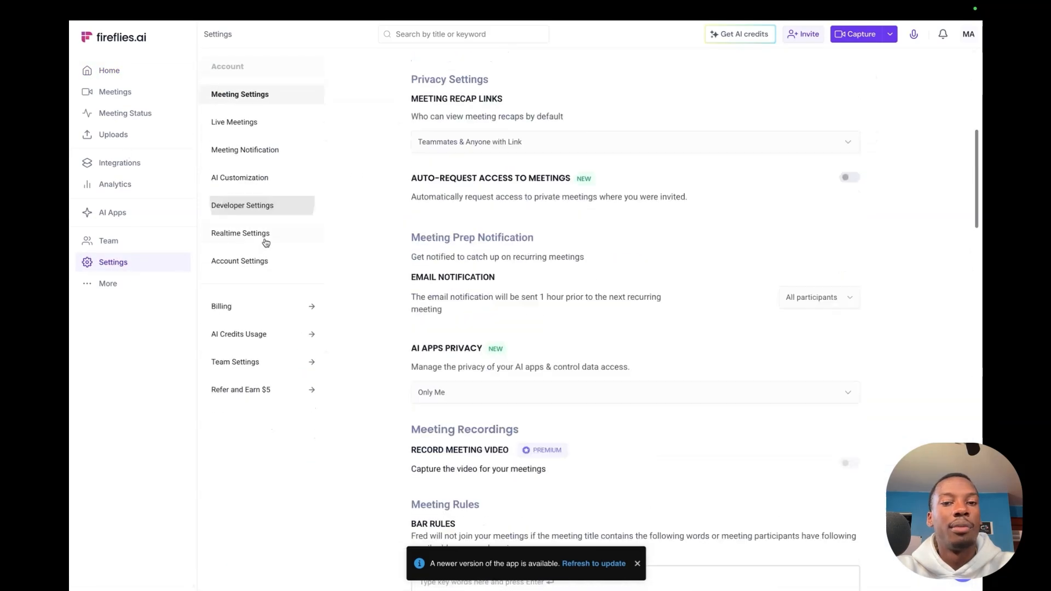
left_click_drag(473, 226, 443, 223)
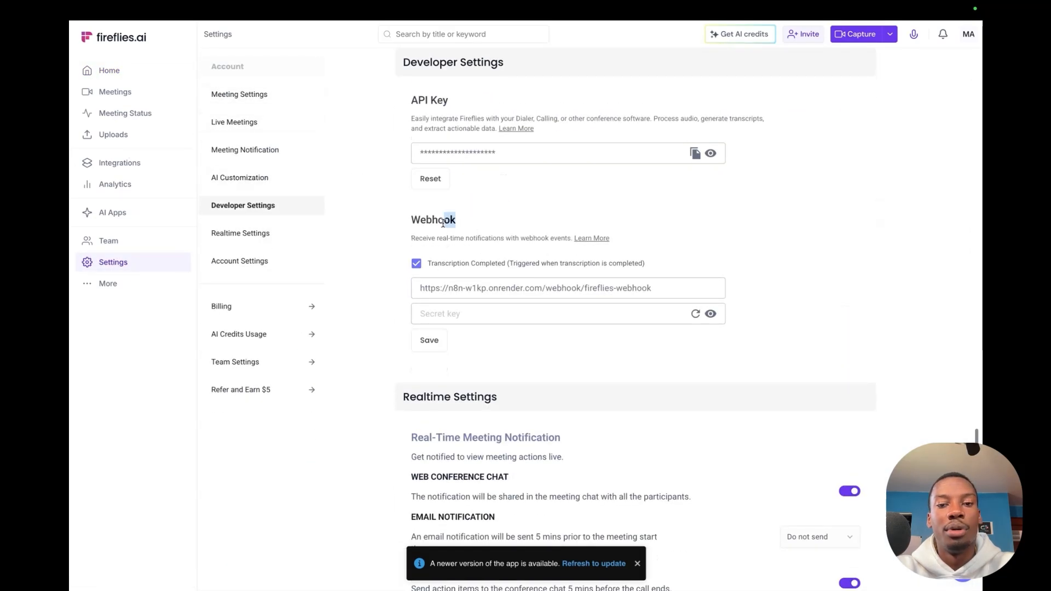
double_click(443, 223)
Switch to the VOIPs/Notetakers to Clio workflow in n8n and add a new Webhook trigger node.
mouse_move(380, 2)
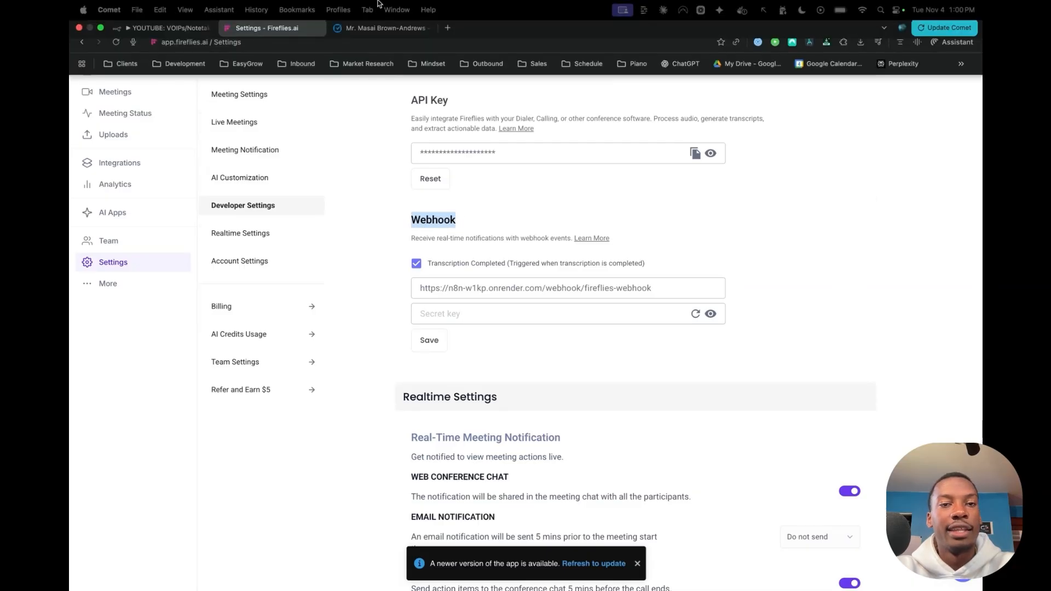
left_click(177, 34)
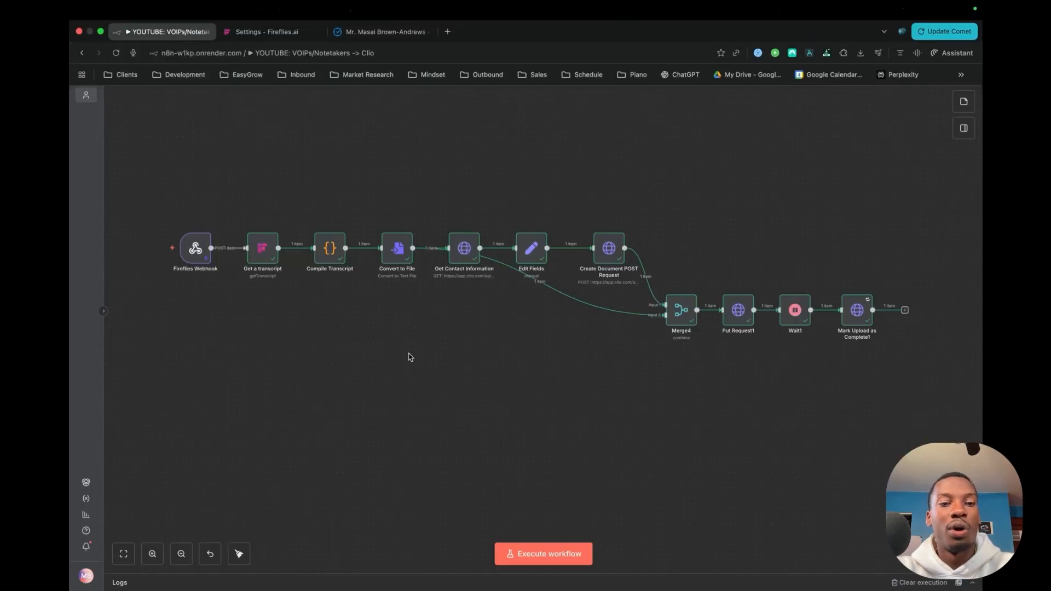
scroll(391, 337, "up", 5)
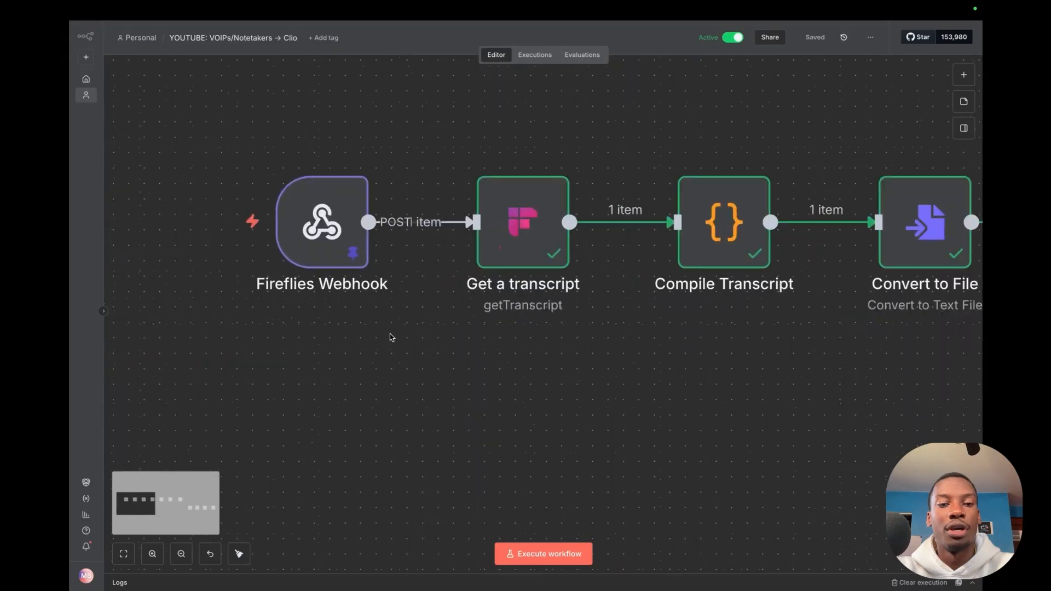
scroll(659, 166, "up", 5)
scroll(659, 165, "left", 5)
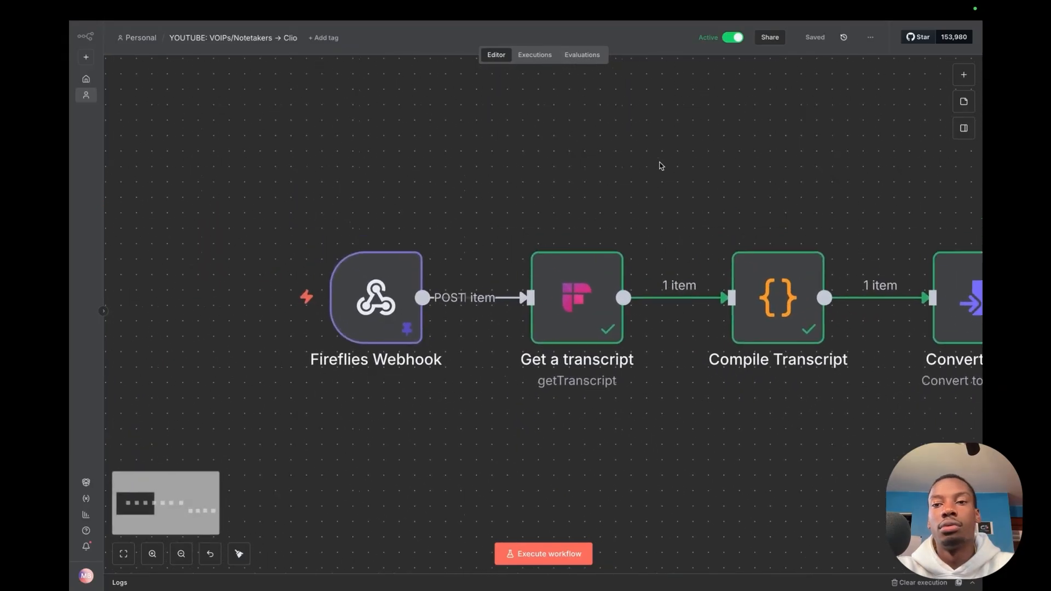
scroll(659, 165, "up", 1)
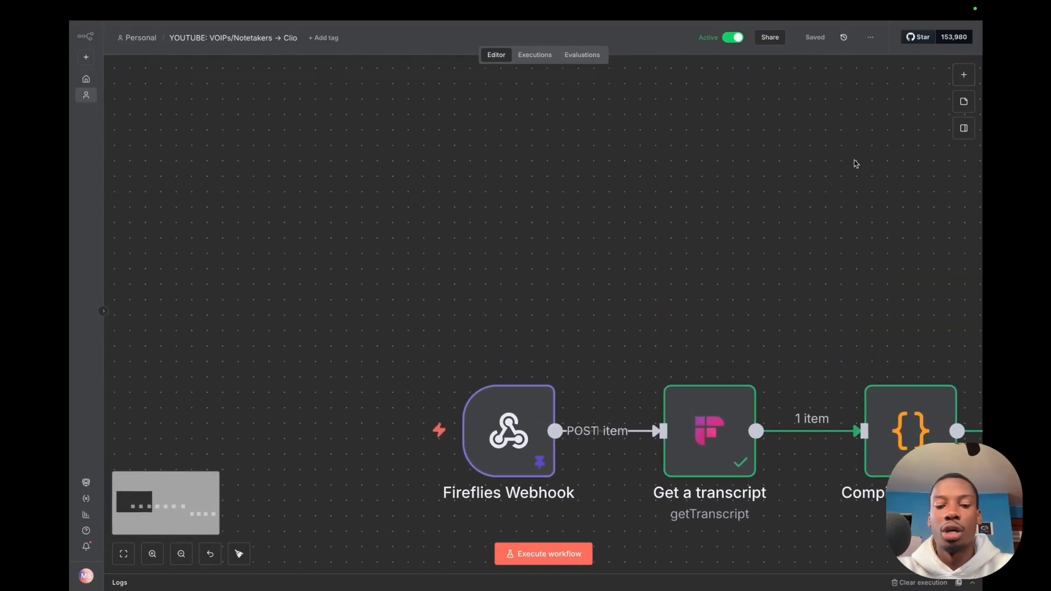
left_click(964, 74)
type("webhook")
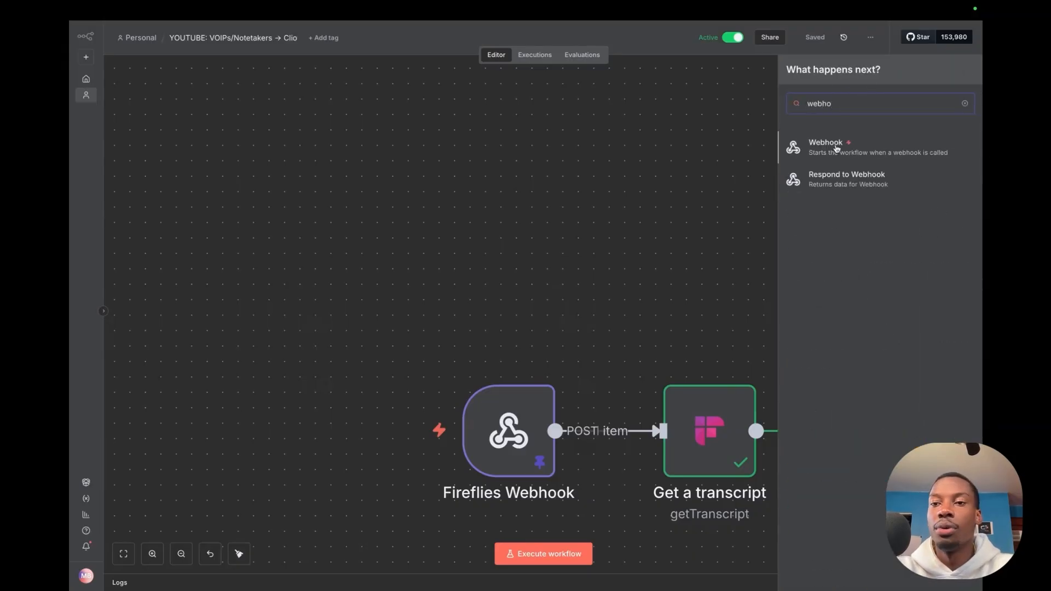
left_click(835, 146)
Set the new Webhook node's HTTP method to POST and its path to fireflie-youtube-demo, with the production URL shown.
left_click(409, 113)
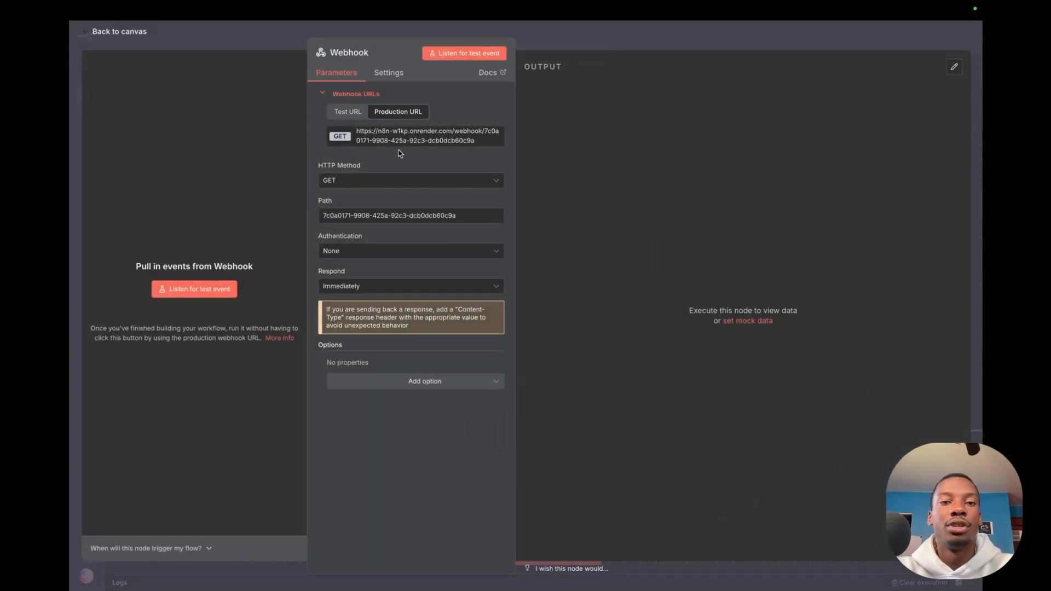
left_click(394, 181)
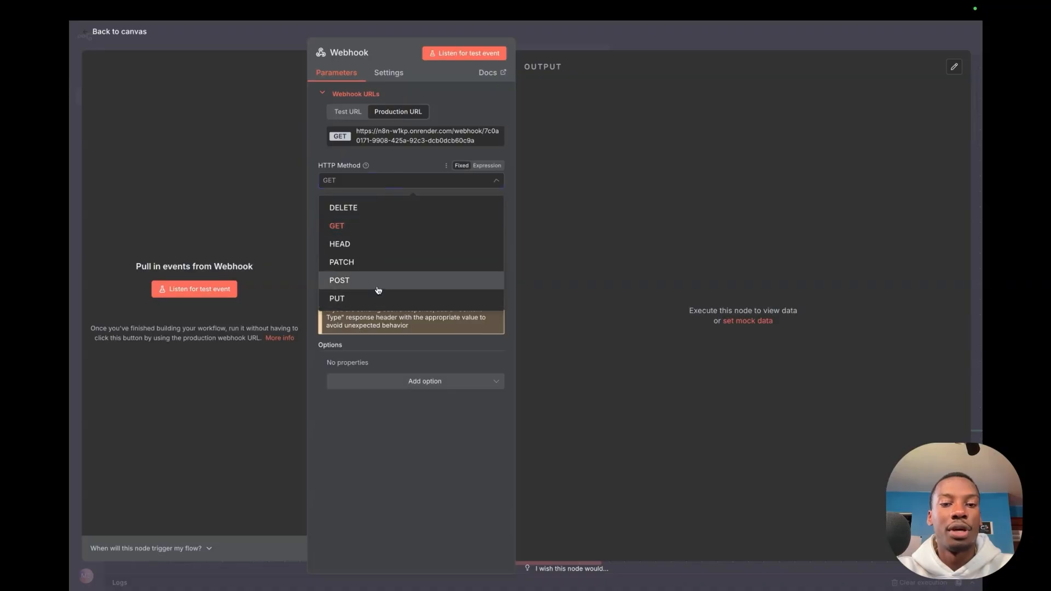
left_click(376, 277)
triple_click(417, 214)
type("f")
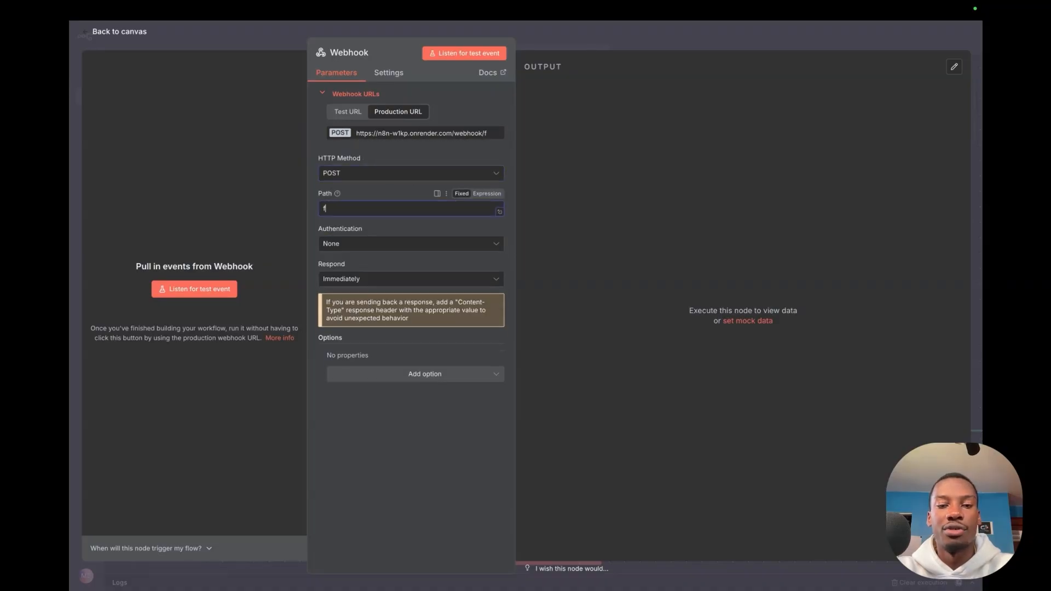
type("ireflie-youtube-demo")
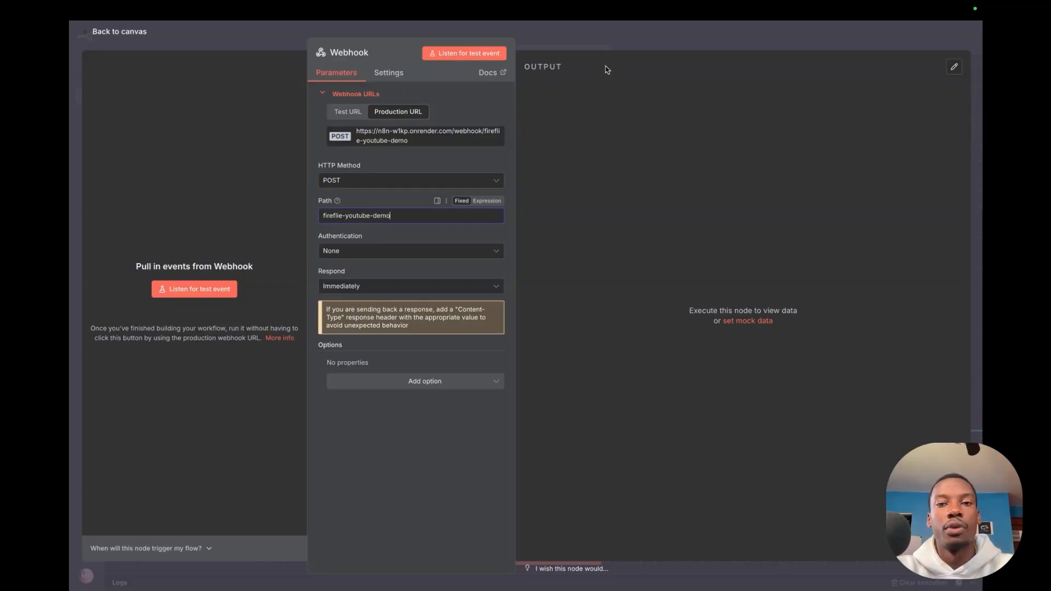
left_click(593, 43)
Move the new Webhook node above the existing Fireflies Webhook node.
scroll(836, 470, "down", 2)
left_click_drag(773, 402, 534, 151)
scroll(558, 257, "up", 3)
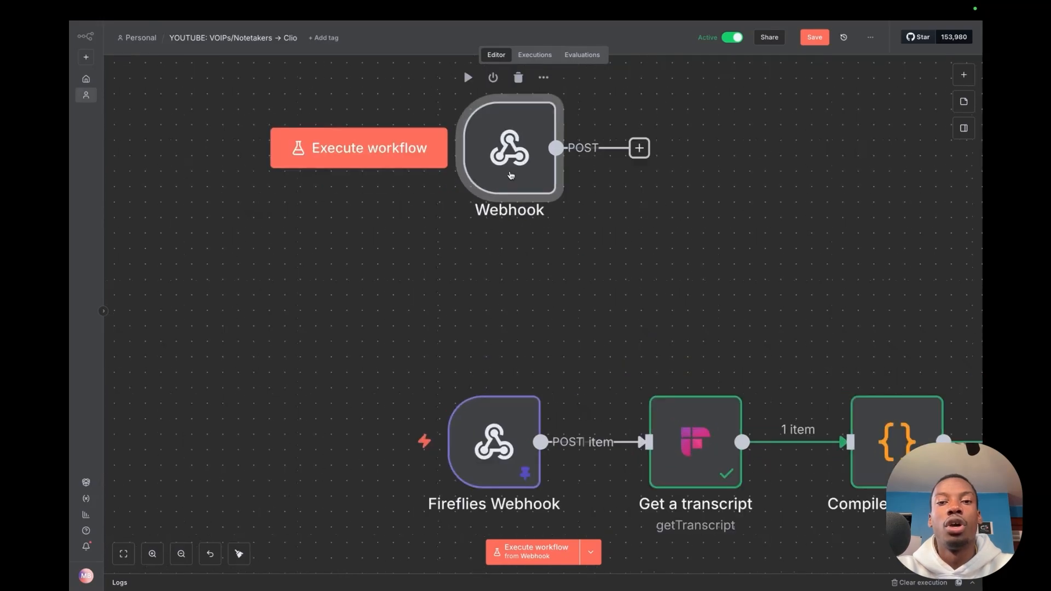
Copy the new Webhook node's production URL and return to the canvas.
double_click(510, 175)
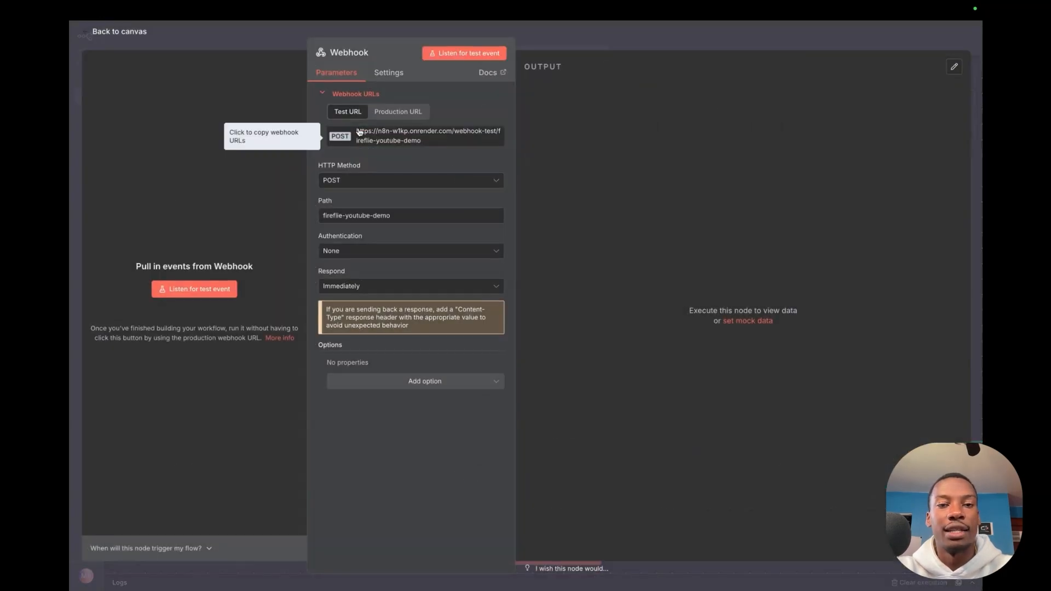
left_click(359, 131)
left_click(397, 112)
left_click(408, 135)
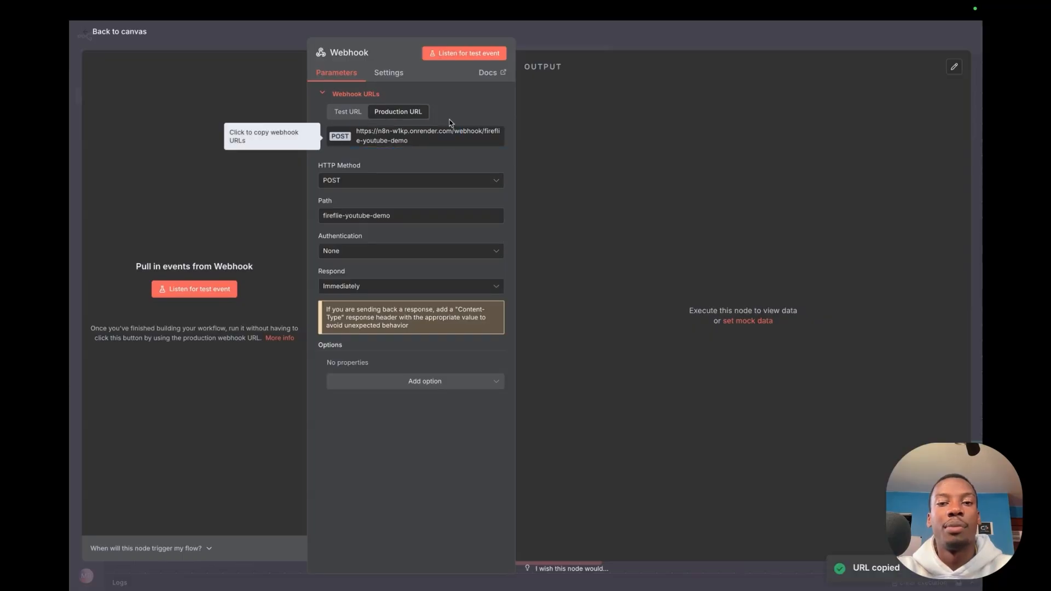
left_click(630, 43)
Switch to Fireflies and review where the webhook URL goes in the developer settings.
mouse_move(591, 6)
left_click(248, 32)
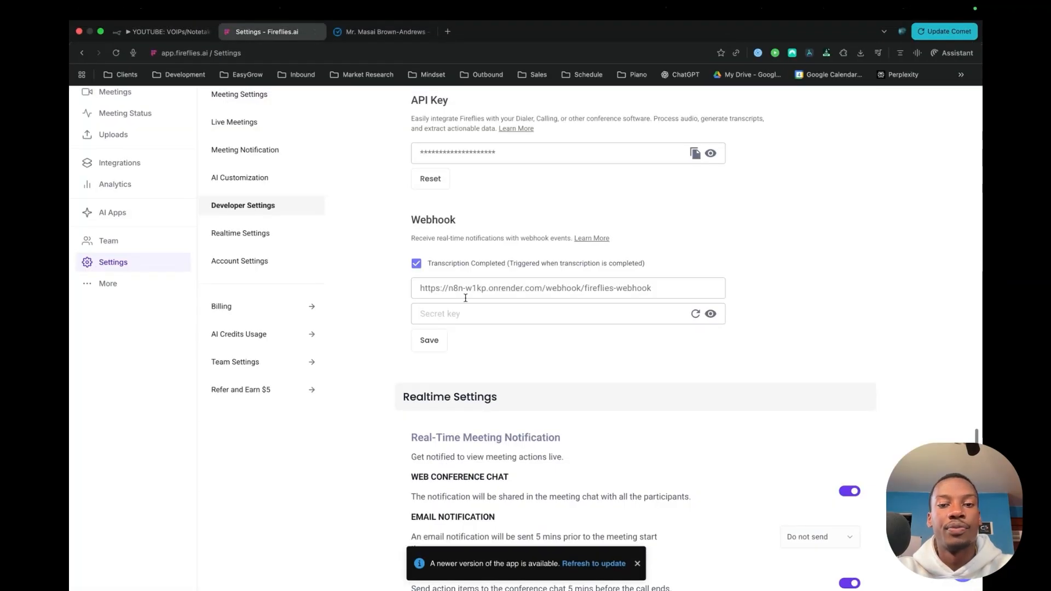
left_click_drag(455, 220, 414, 220)
left_click(532, 210)
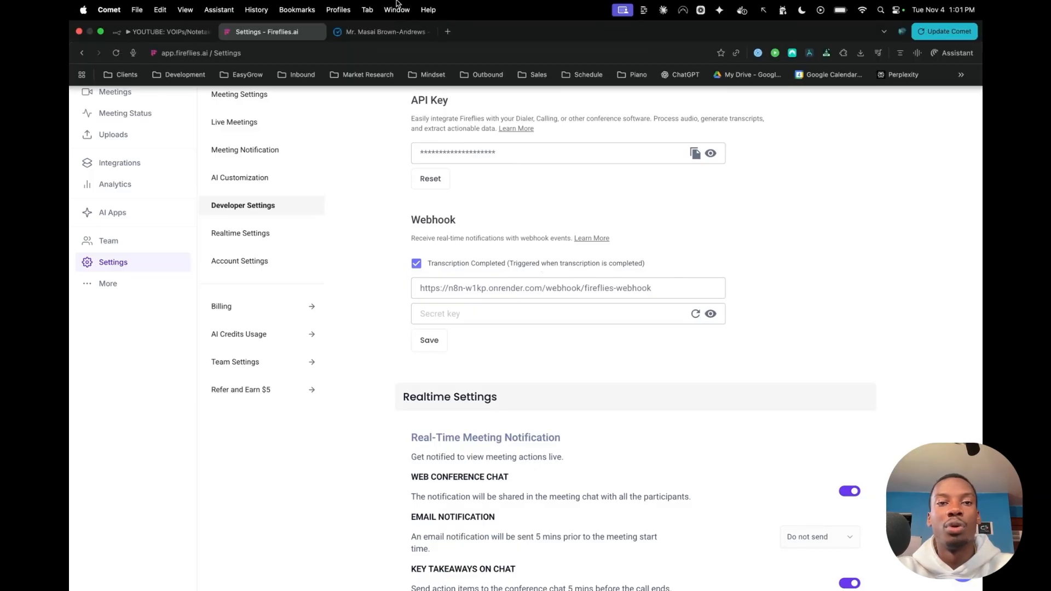
Switch back to the n8n workflow and delete the new Webhook node.
left_click(197, 32)
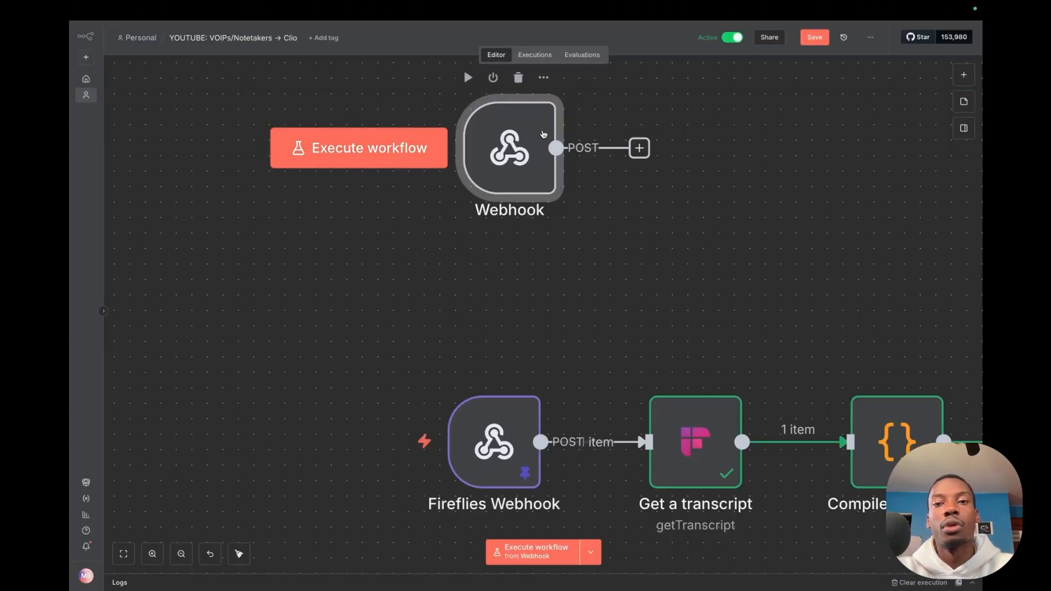
left_click(518, 77)
Examine the Fireflies Webhook node's output as JSON, focusing on the headers and the meetingId in the body.
scroll(577, 277, "down", 3)
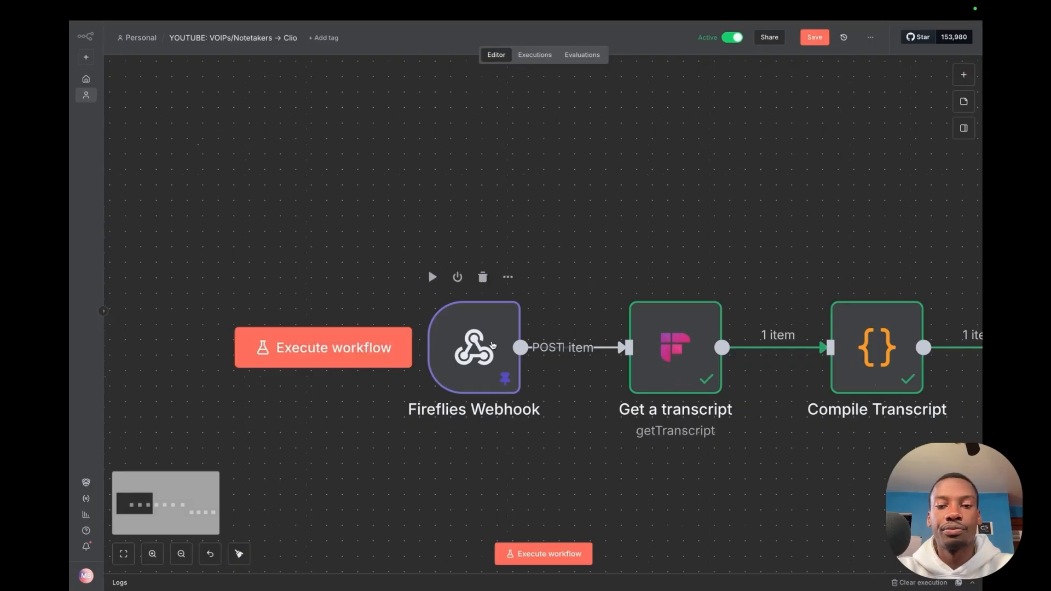
double_click(479, 348)
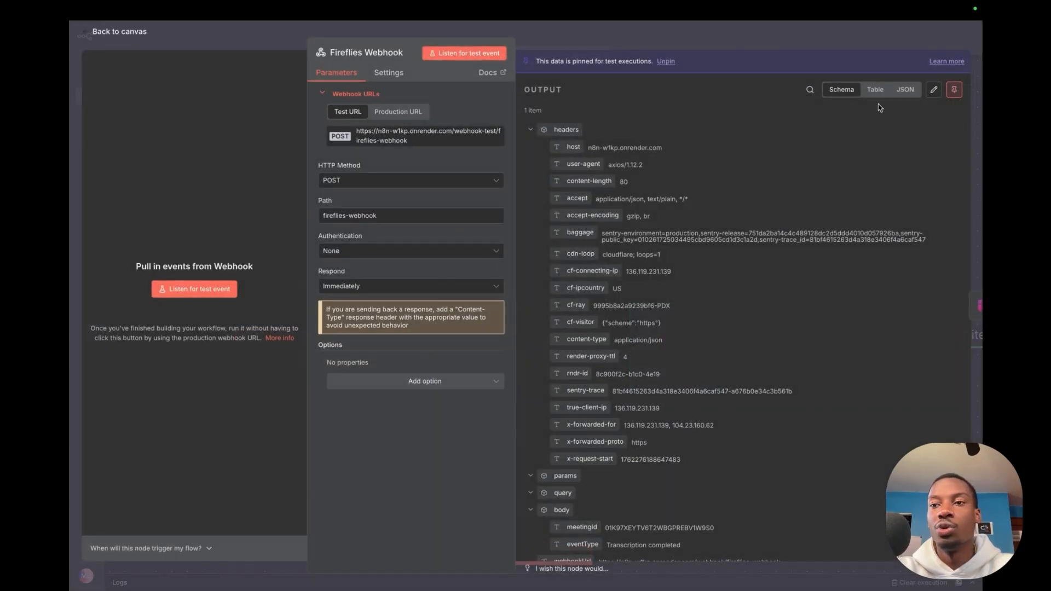
left_click(905, 89)
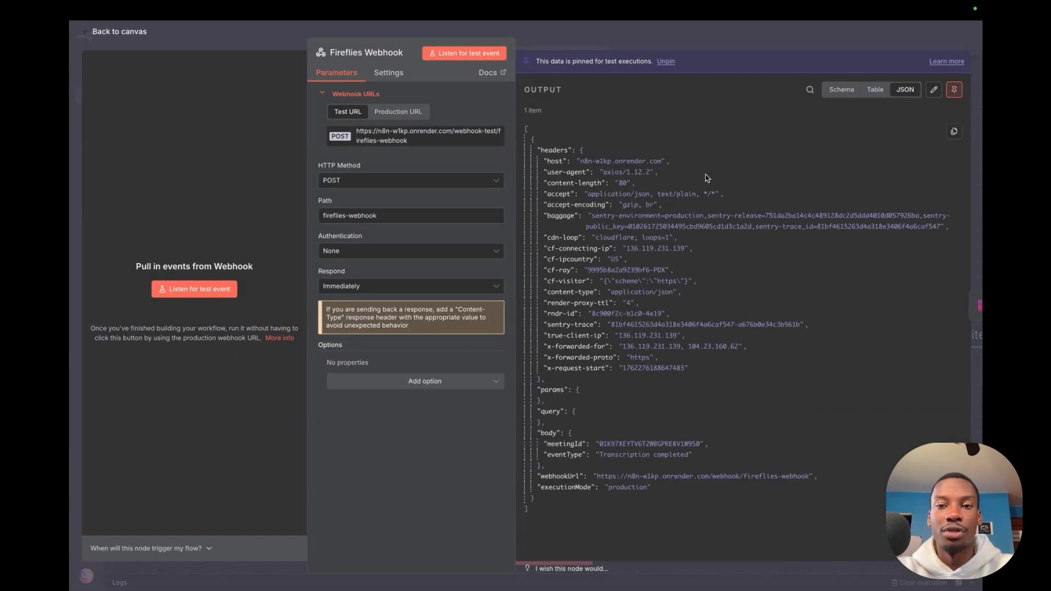
left_click_drag(531, 145, 797, 383)
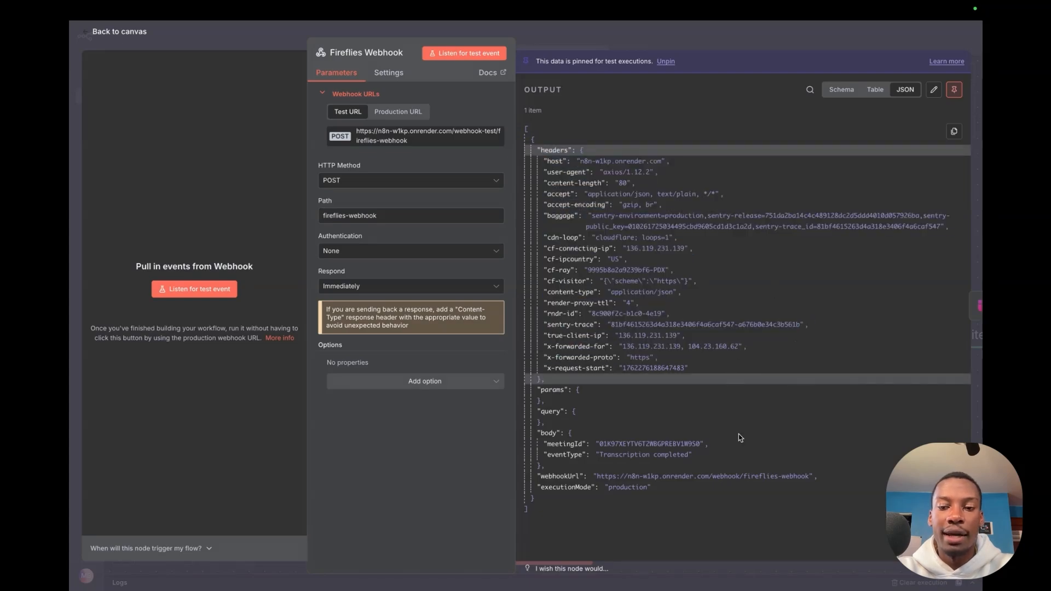
left_click_drag(713, 444, 596, 445)
left_click(755, 463)
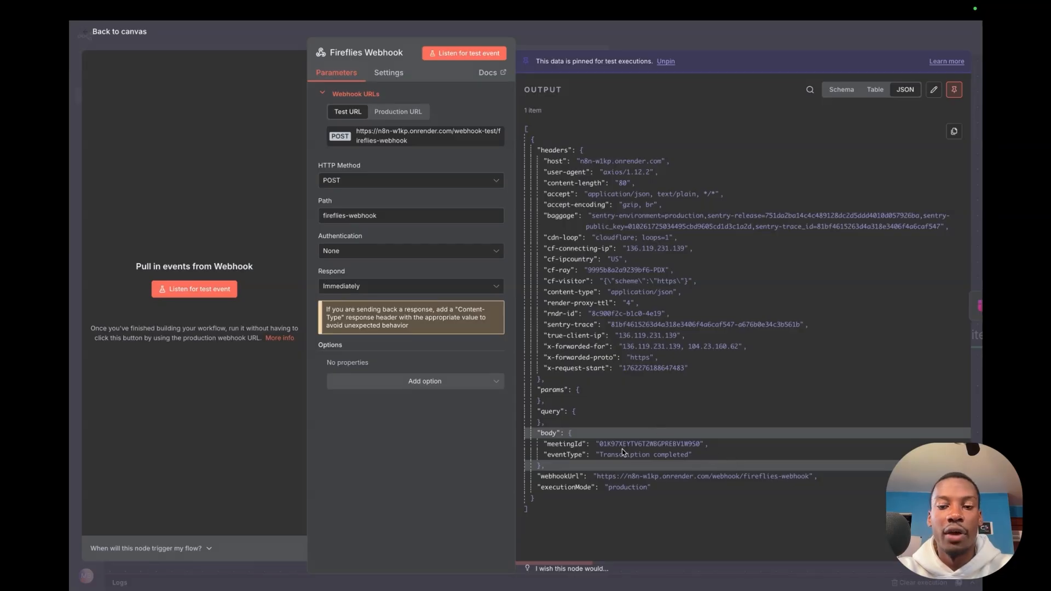
double_click(677, 443)
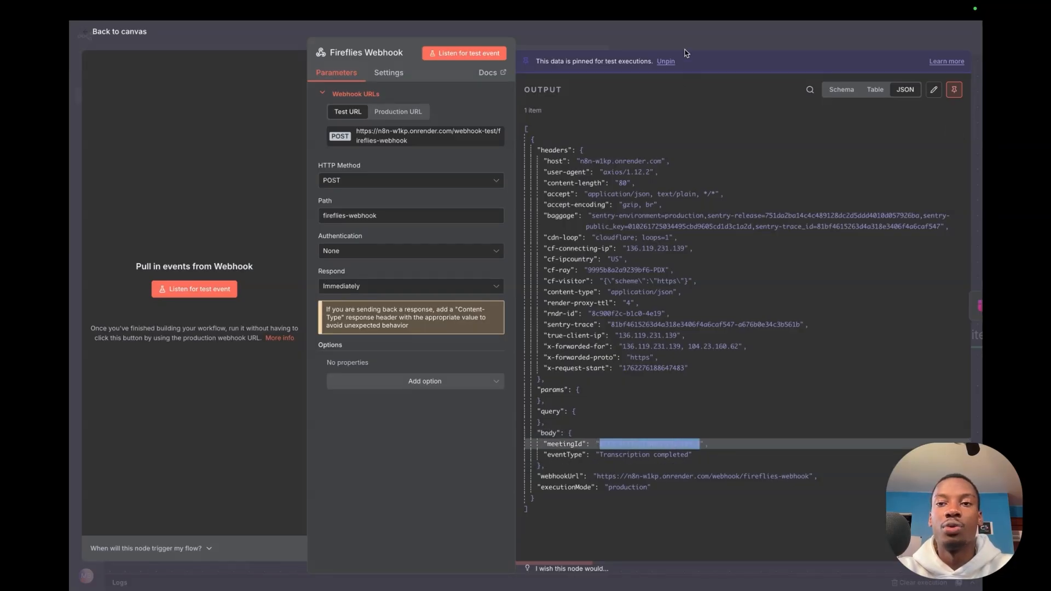
left_click(688, 48)
Look into the Get a transcript node and save the workflow.
scroll(615, 246, "right", 3)
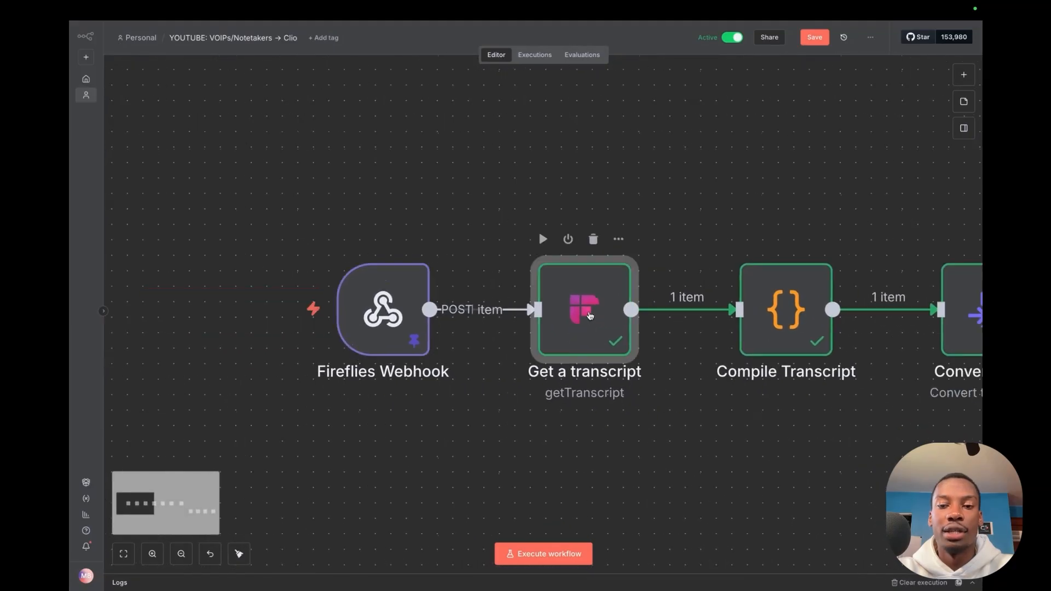
double_click(584, 307)
left_click(813, 50)
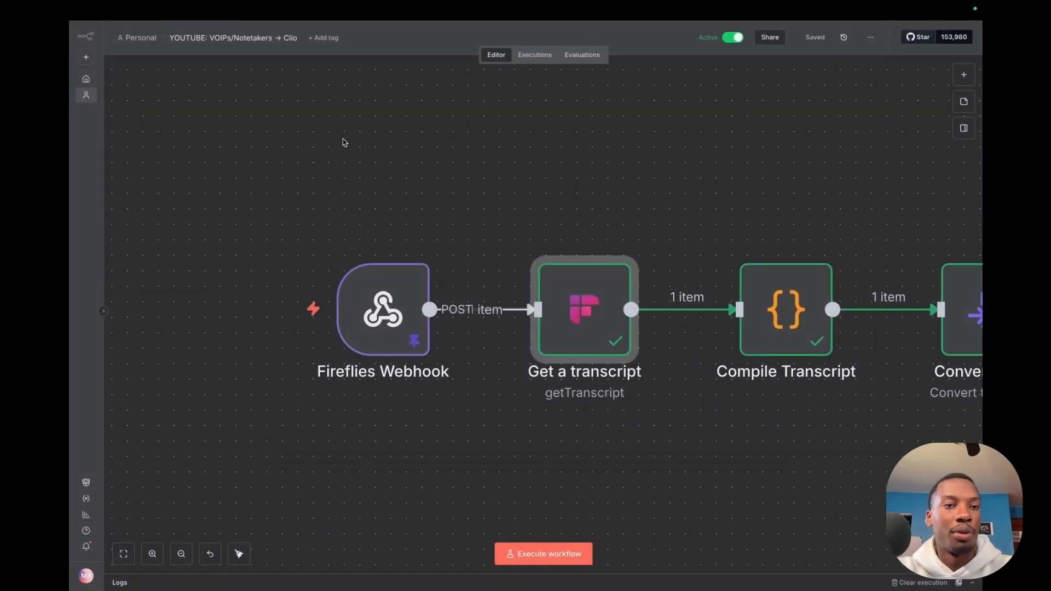
Open the n8n community nodes settings in a separate tab and copy the Fireflies package name n8n-nodes-fireflies.
left_click(273, 31)
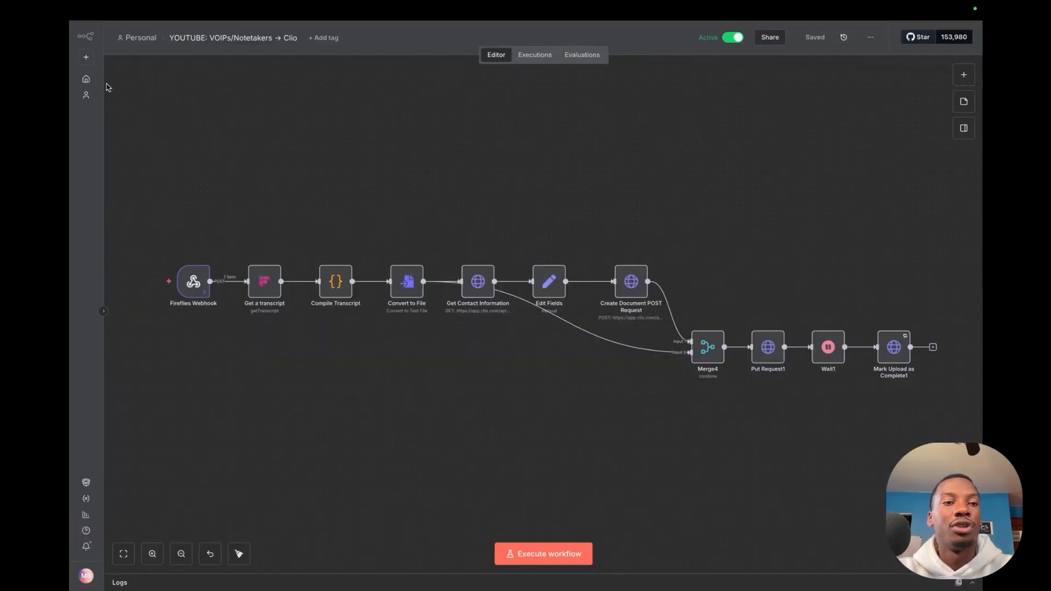
left_click(86, 580)
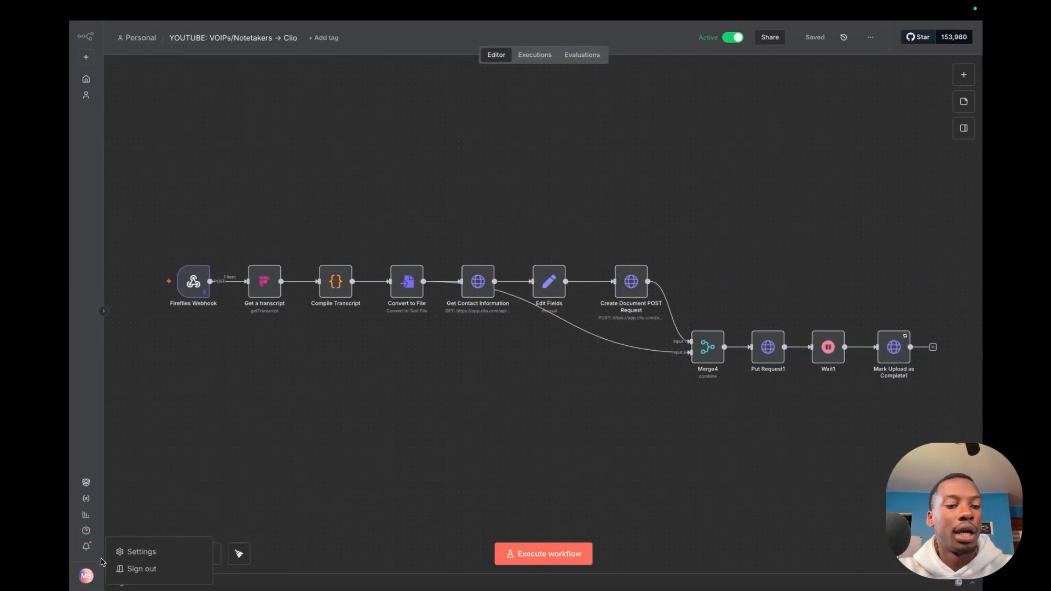
left_click(141, 552)
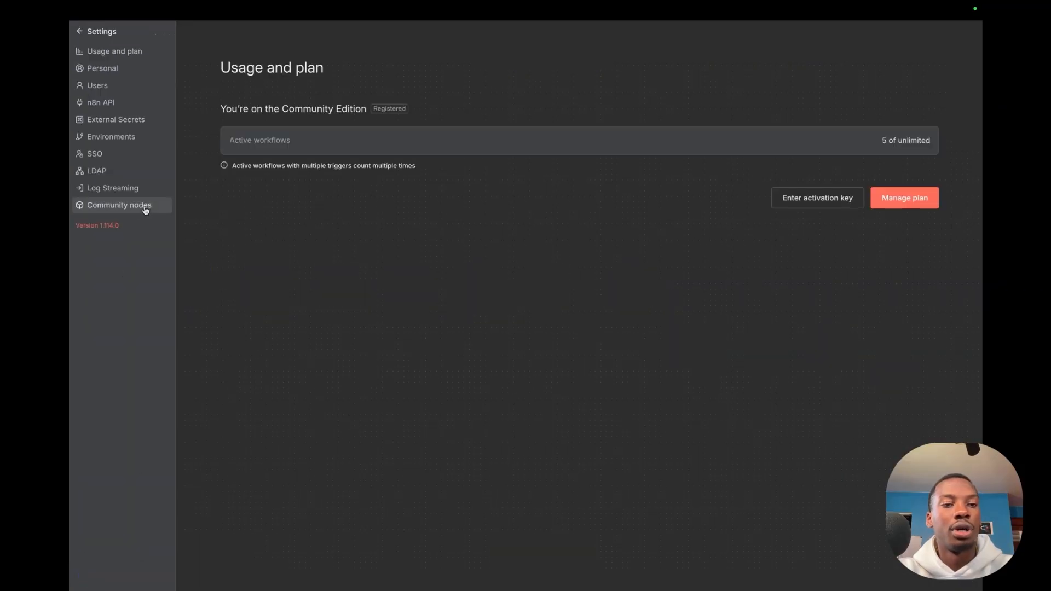
left_click(145, 207)
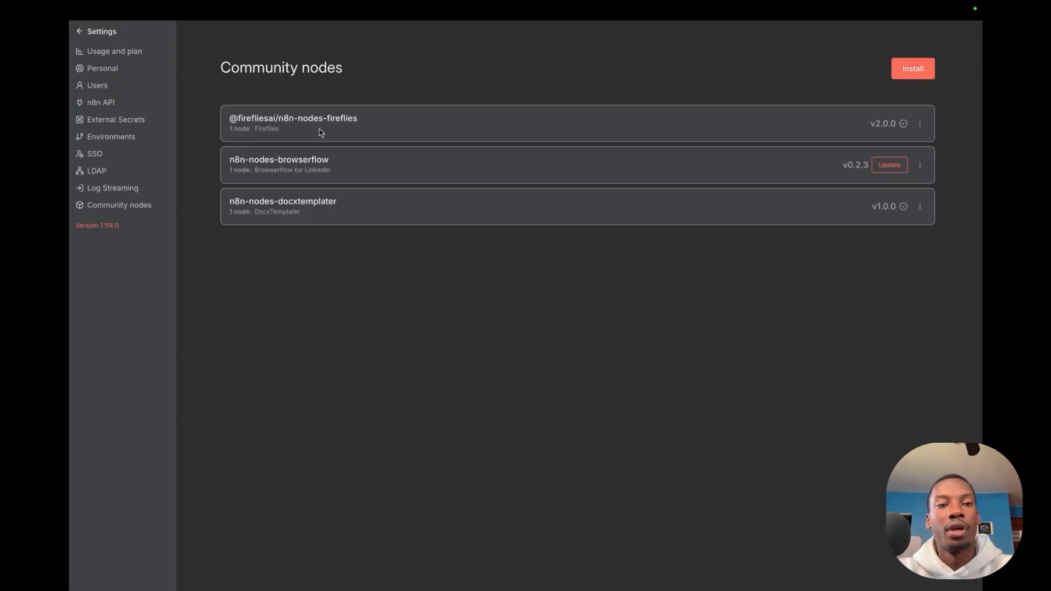
left_click_drag(280, 119, 377, 122)
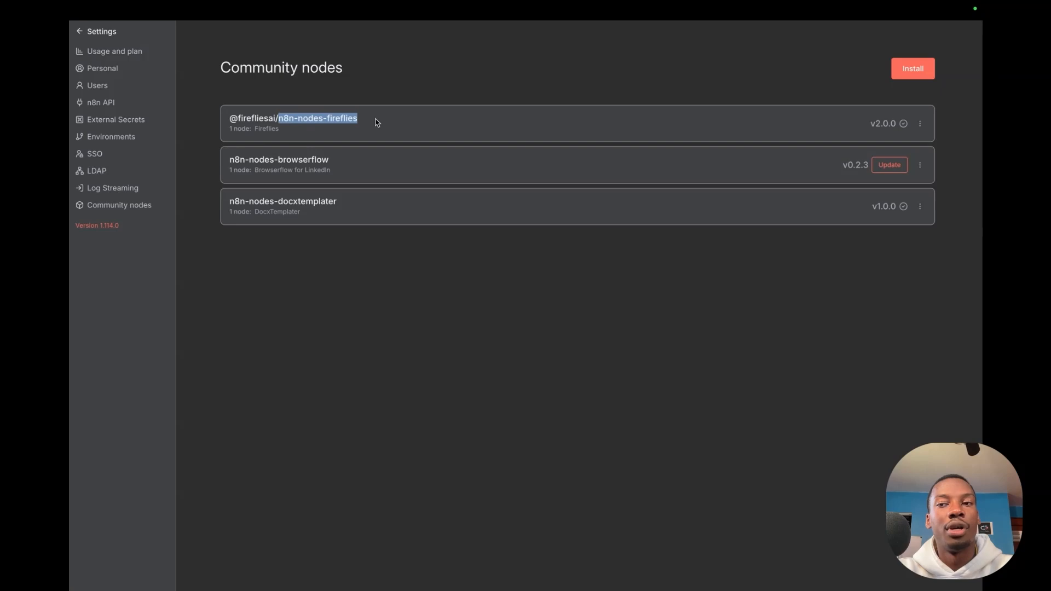
left_click(308, 138)
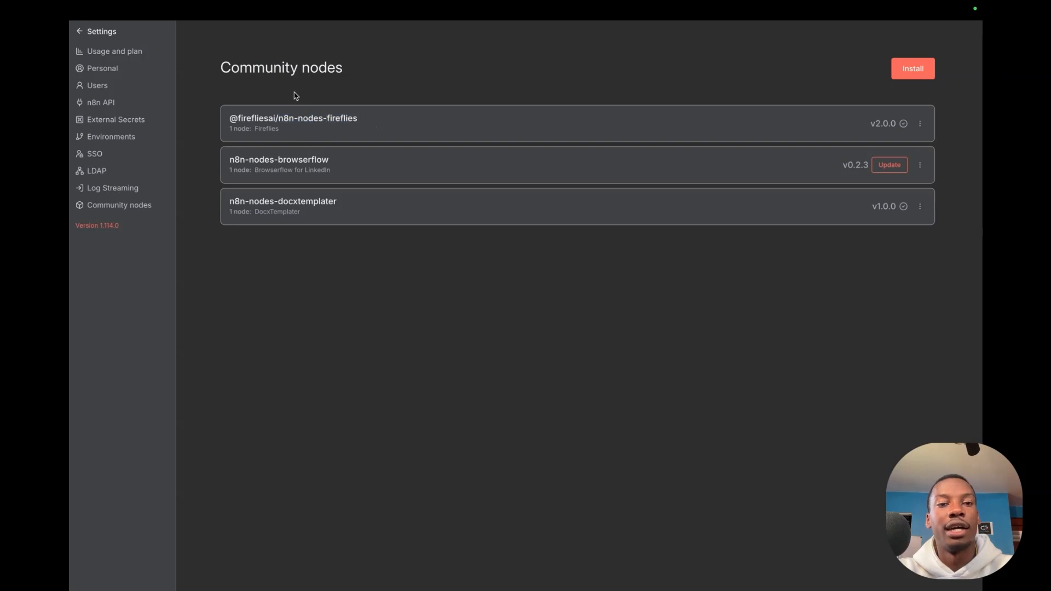
Fill in the community node installation with n8n-nodes-fireflies, accept the risks, then cancel without installing and close the settings tab.
left_click(928, 69)
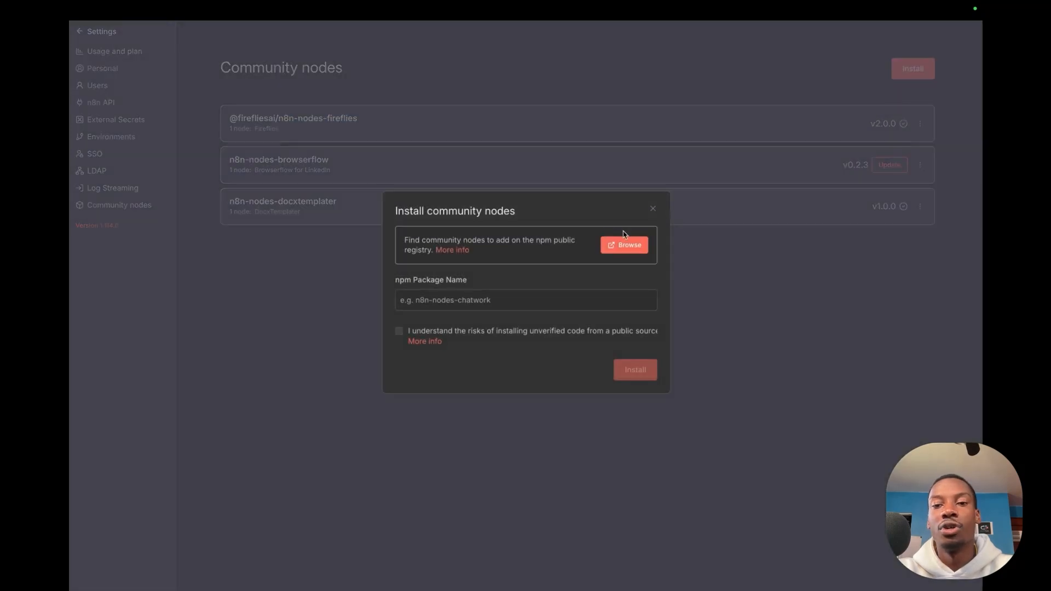
key("ctrl+v")
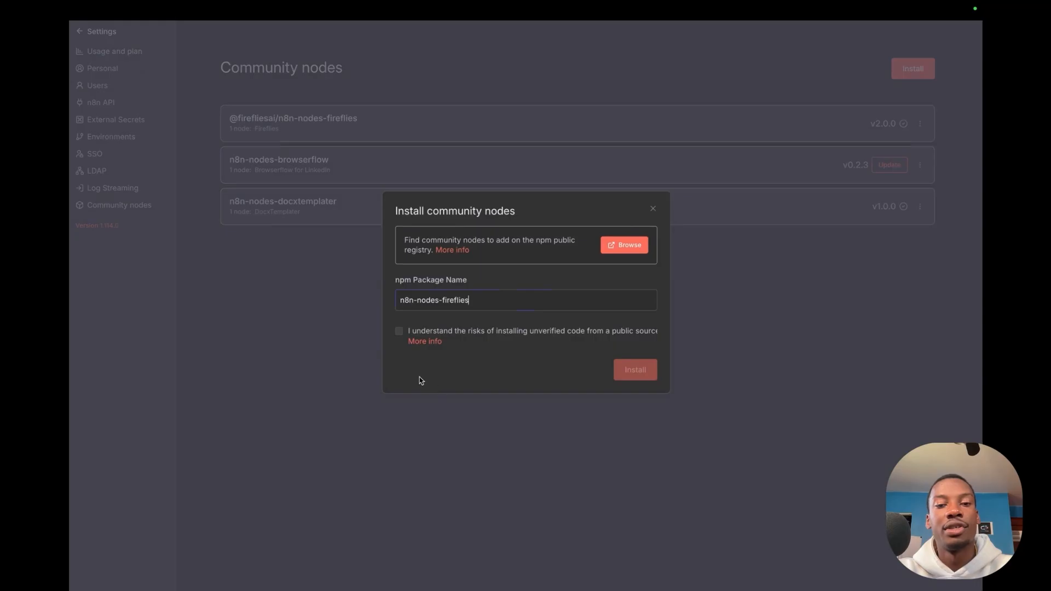
left_click(399, 332)
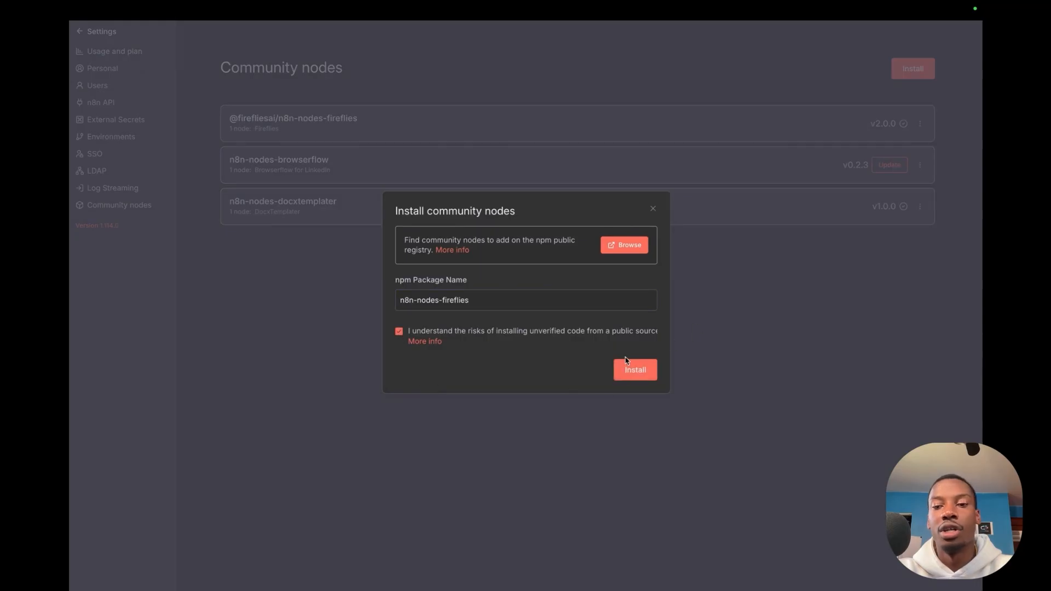
left_click(653, 208)
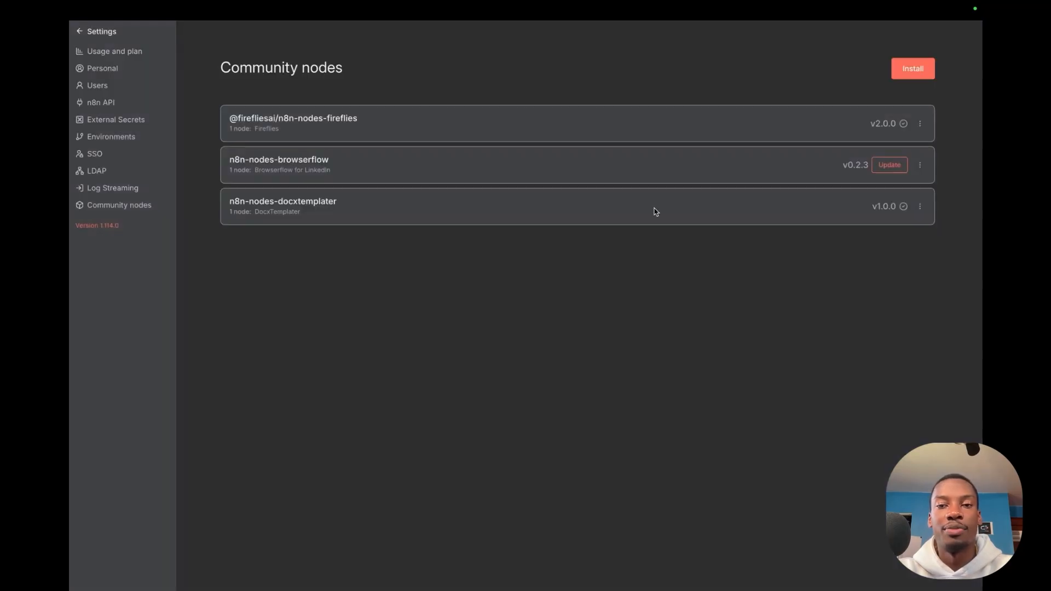
key("super+w")
Add a Fireflies node with the "Get a transcript" action and place it above the existing Get a transcript node.
left_click(498, 176)
scroll(553, 173, "right", 1)
scroll(553, 174, "up", 1)
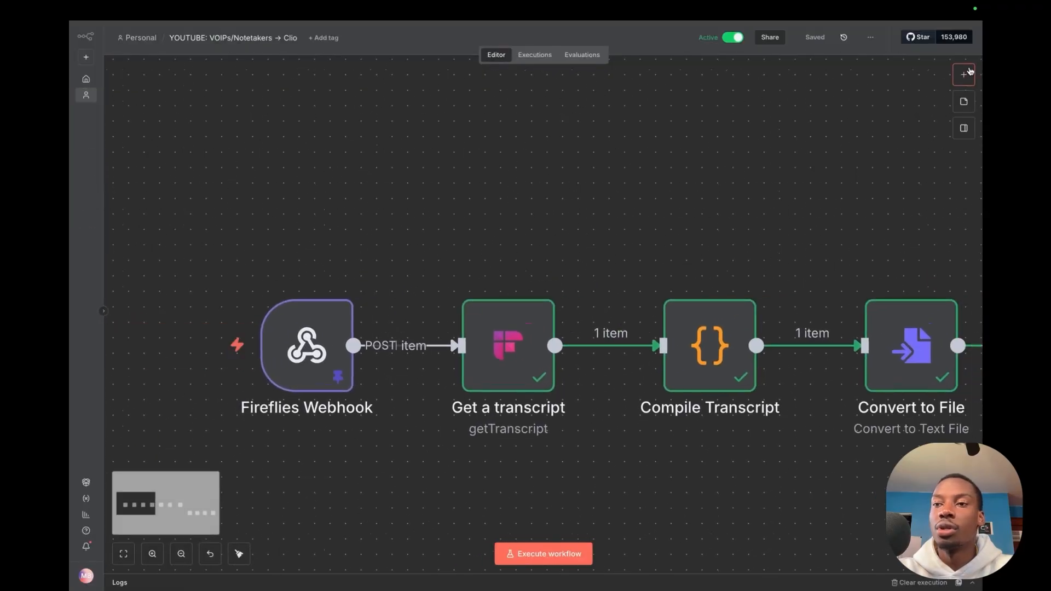
left_click(963, 75)
type("firefl")
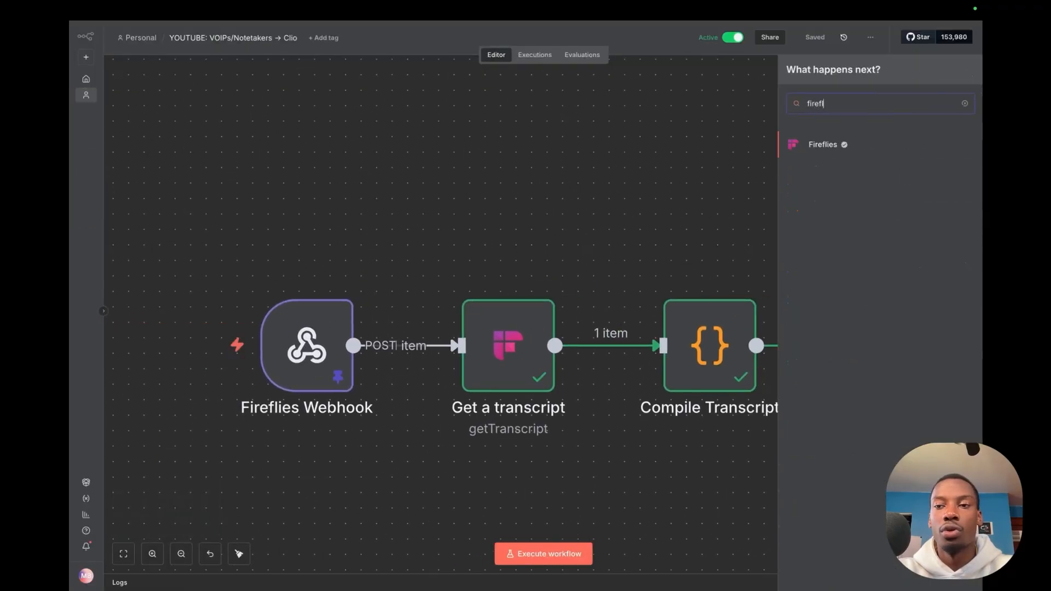
left_click(855, 147)
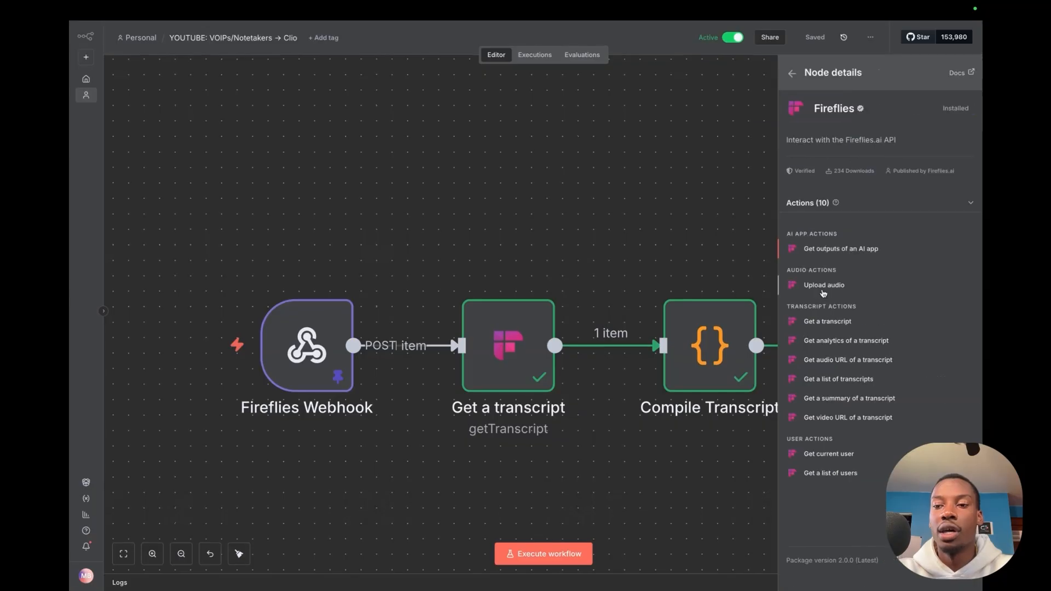
left_click(829, 323)
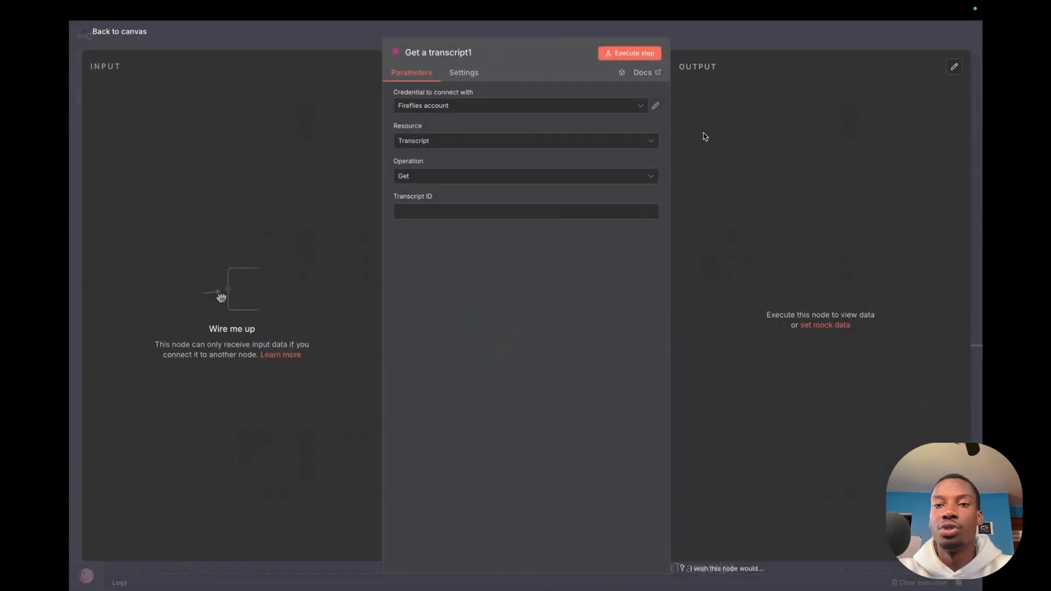
left_click(739, 48)
left_click_drag(688, 505, 502, 178)
scroll(520, 243, "up", 2)
scroll(517, 245, "down", 1)
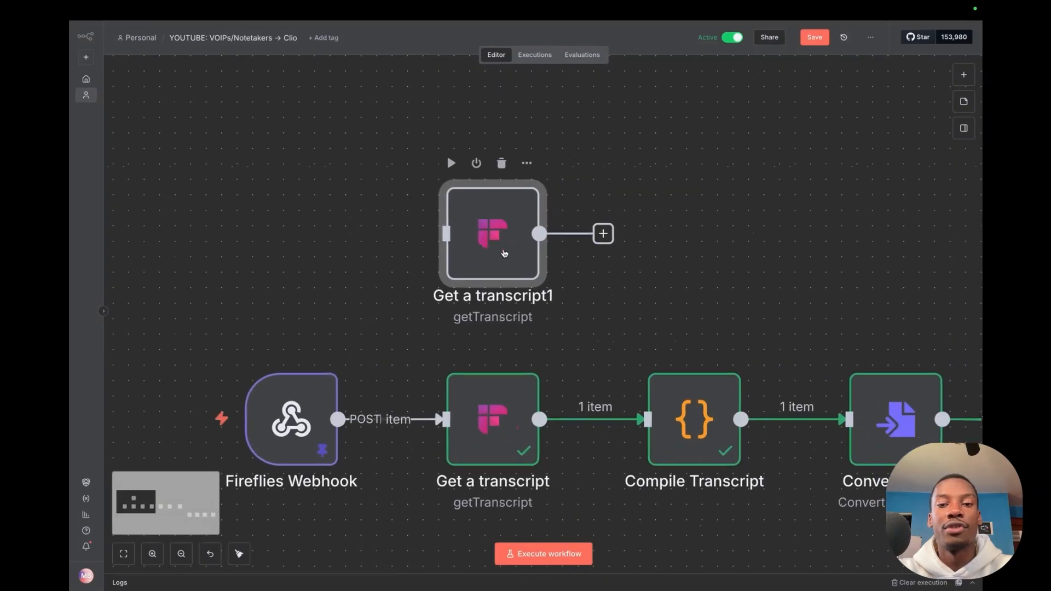
Start creating a new Fireflies API credential from the new Get a transcript1 node.
double_click(504, 253)
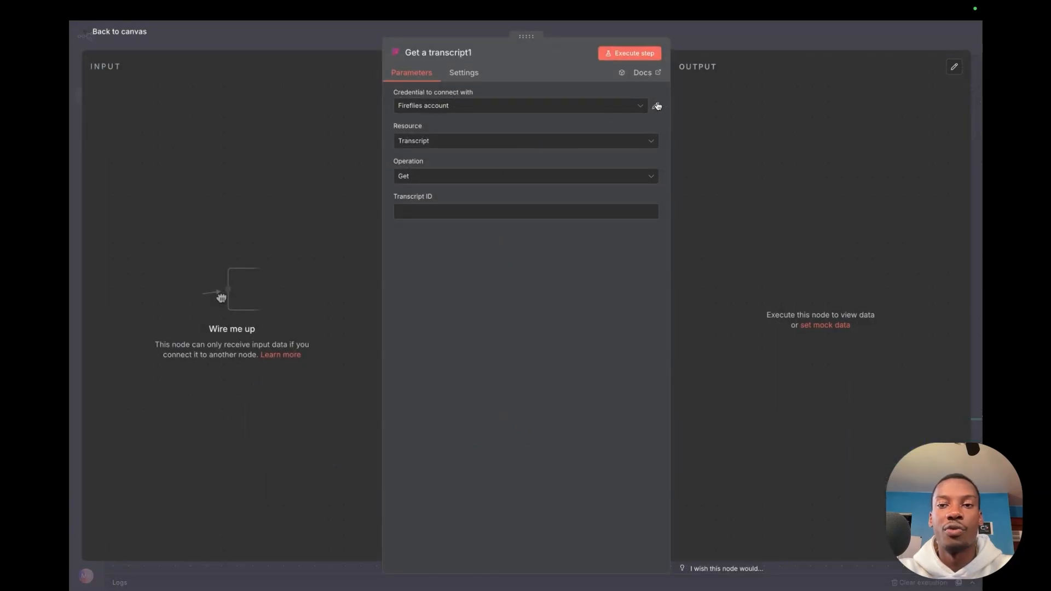
left_click(614, 106)
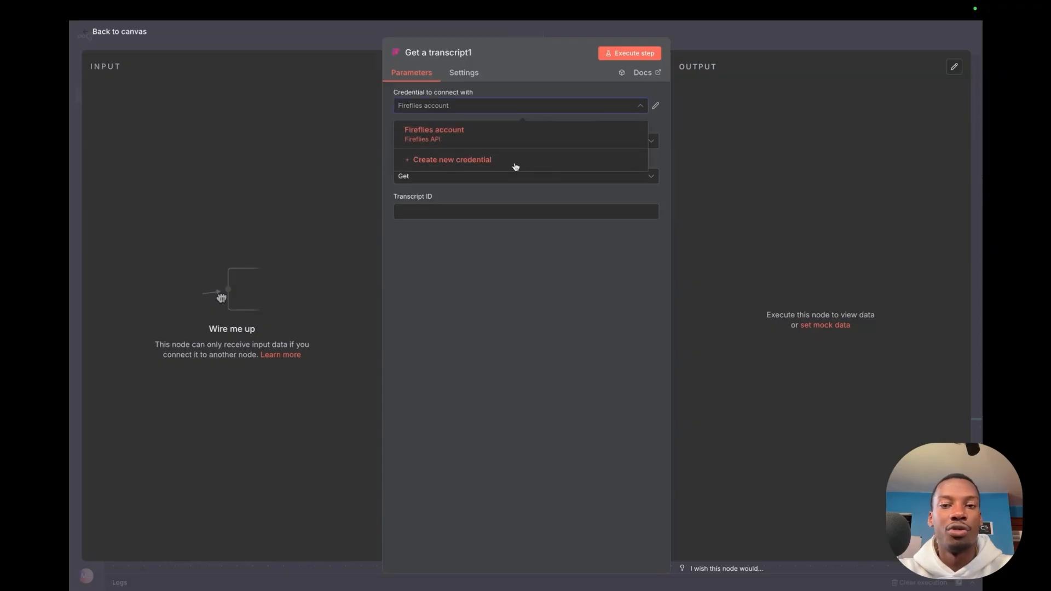
left_click(523, 160)
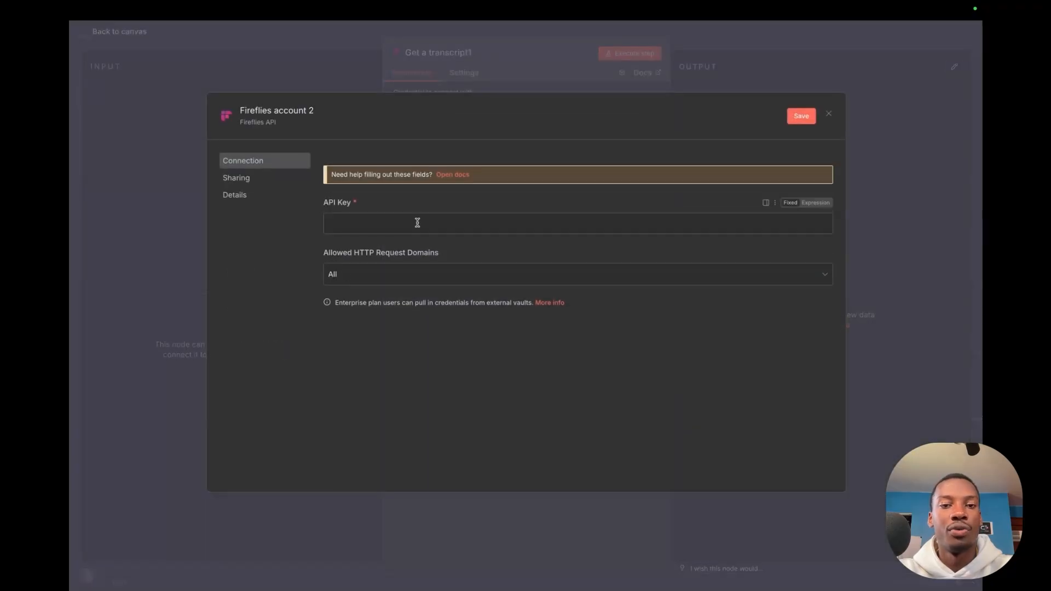
left_click_drag(324, 205, 367, 205)
left_click(380, 206)
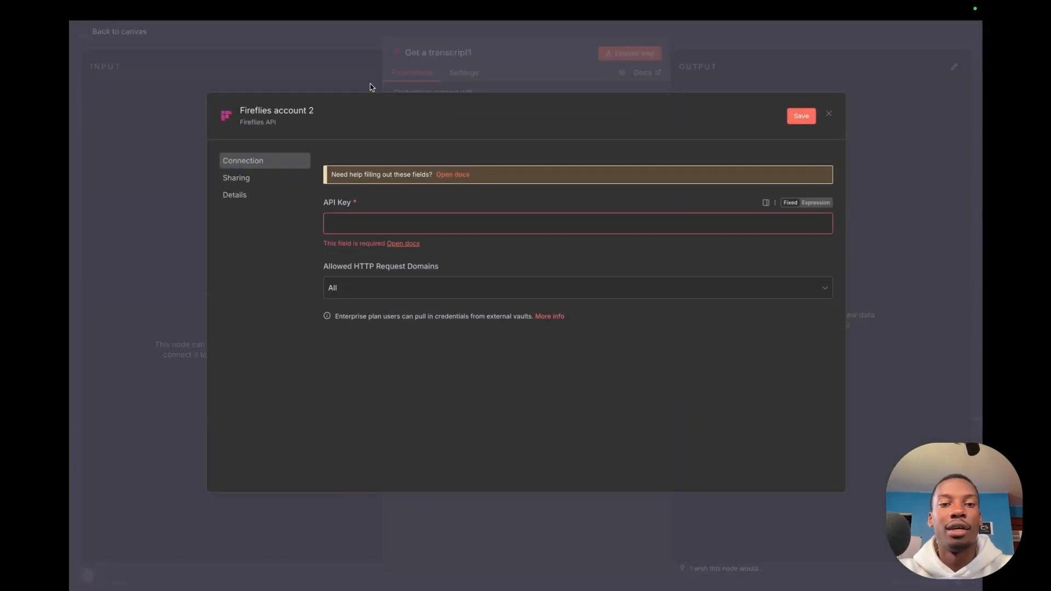
Switch to Fireflies and copy the API key from the developer settings.
mouse_move(370, 5)
left_click(269, 27)
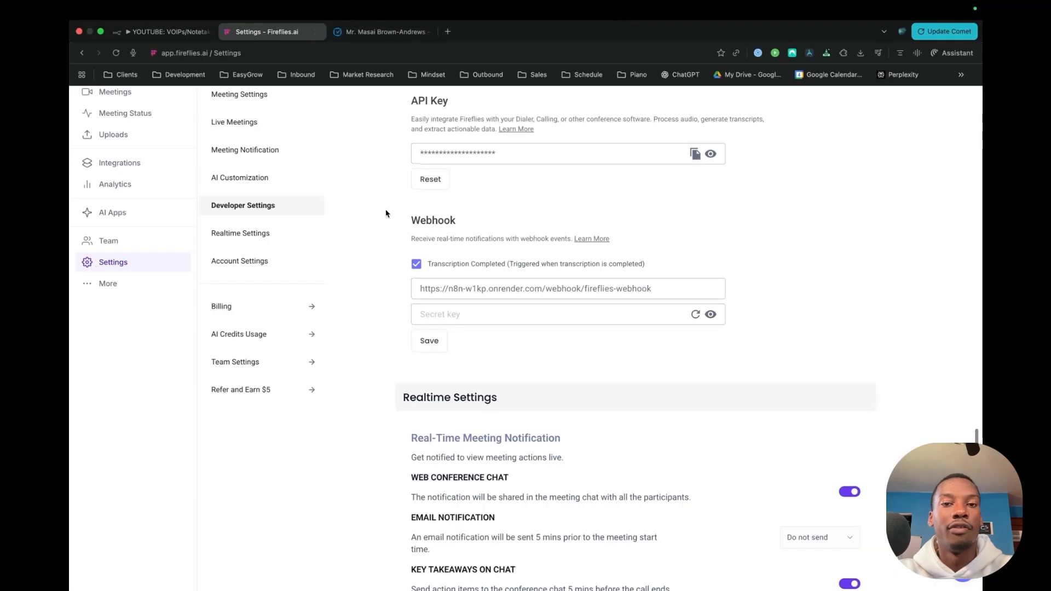
scroll(581, 236, "up", 1)
left_click_drag(395, 107, 780, 203)
left_click(694, 170)
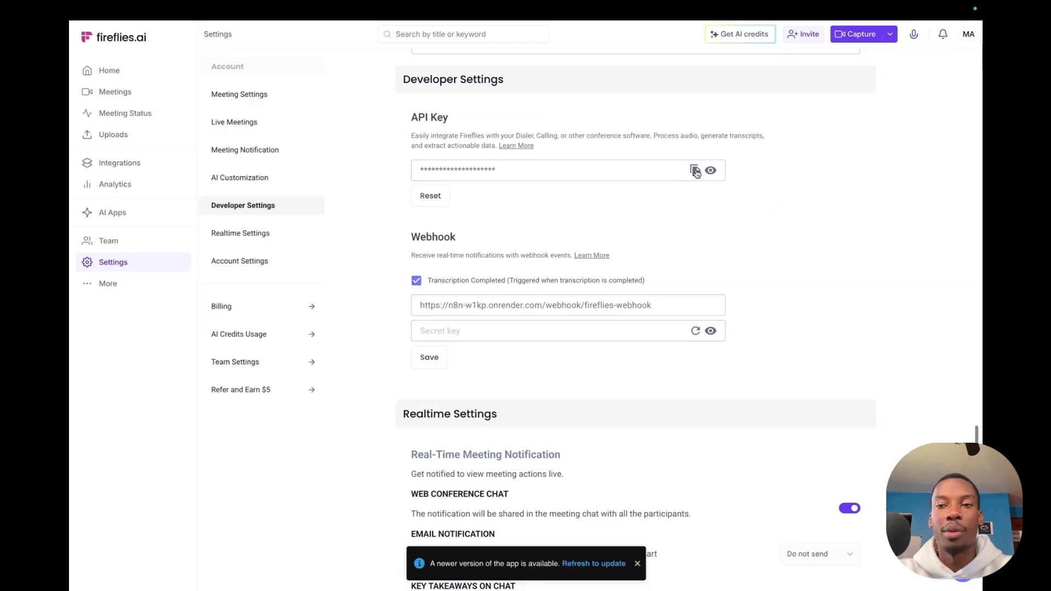
Switch back to n8n, paste the API key into the new Fireflies credential, and discard the credential without saving.
mouse_move(415, 5)
left_click(145, 32)
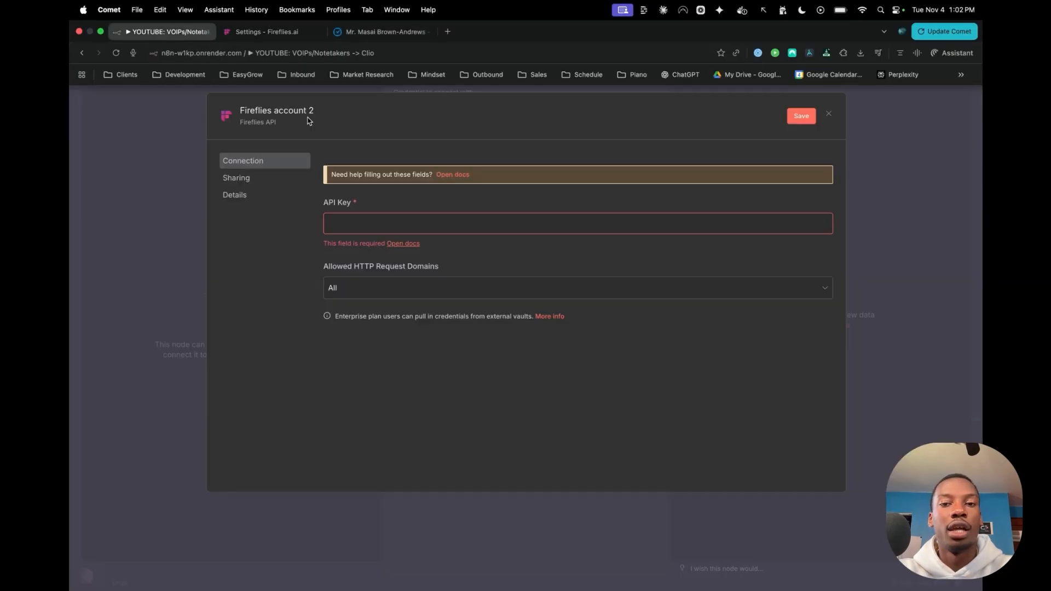
left_click(424, 224)
key("super+v")
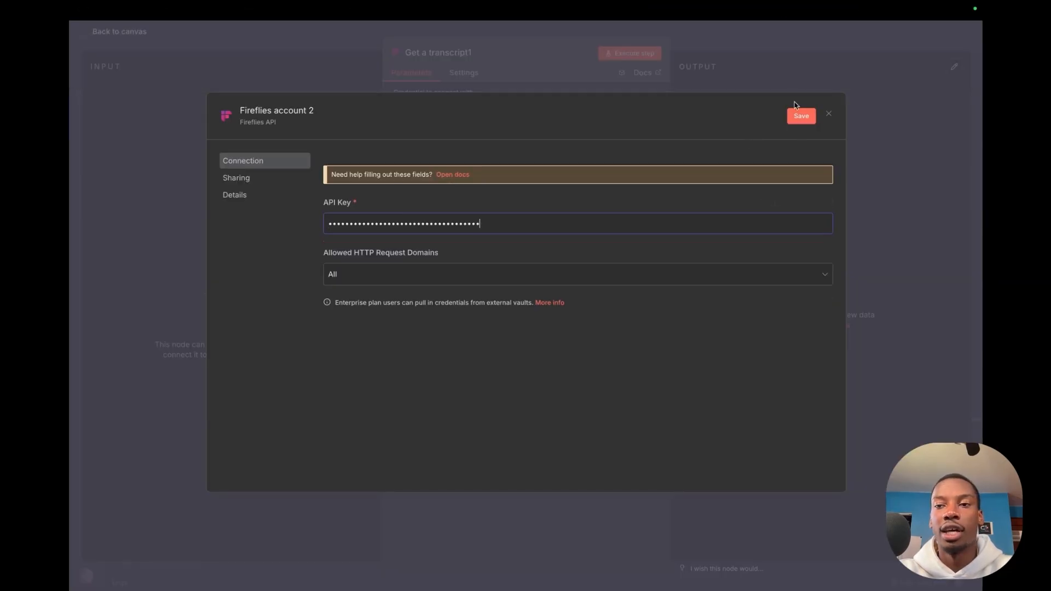
left_click(830, 114)
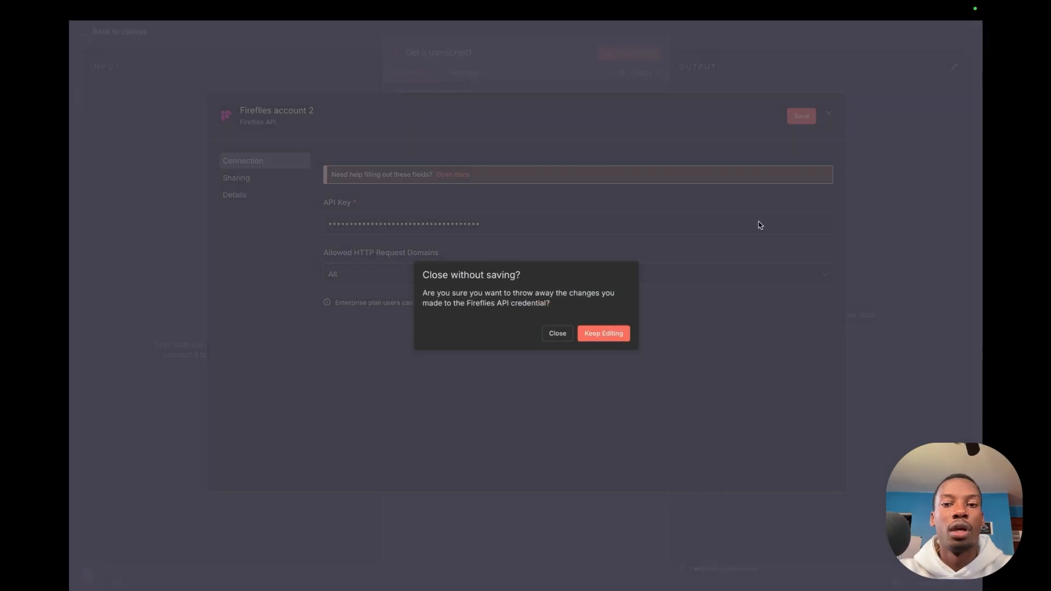
left_click(558, 335)
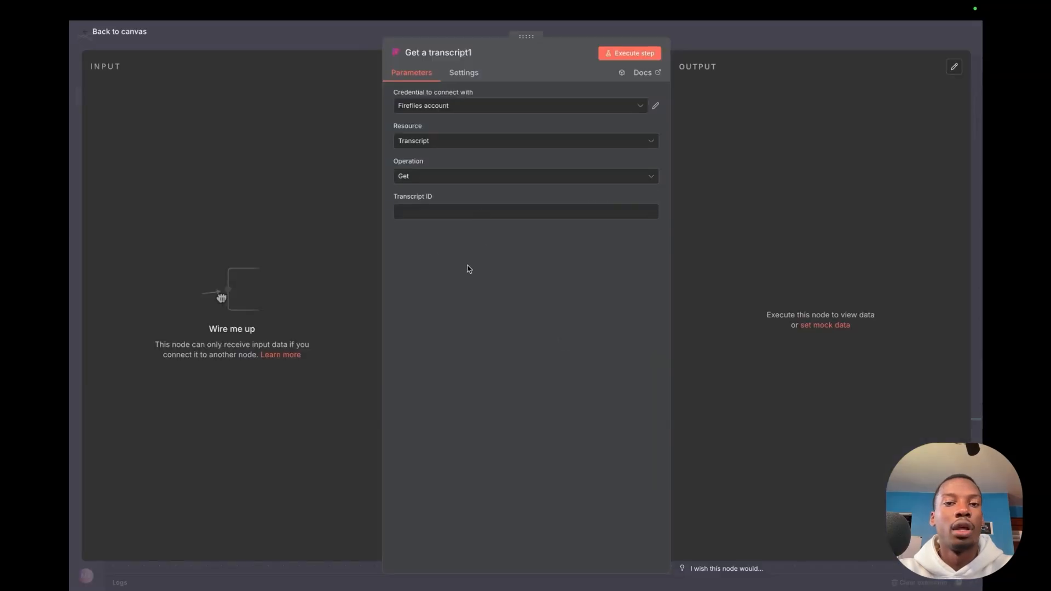
Review the Resource and Operation options of the Get a transcript1 node, keeping Transcript and Get, and return to the canvas.
left_click(463, 141)
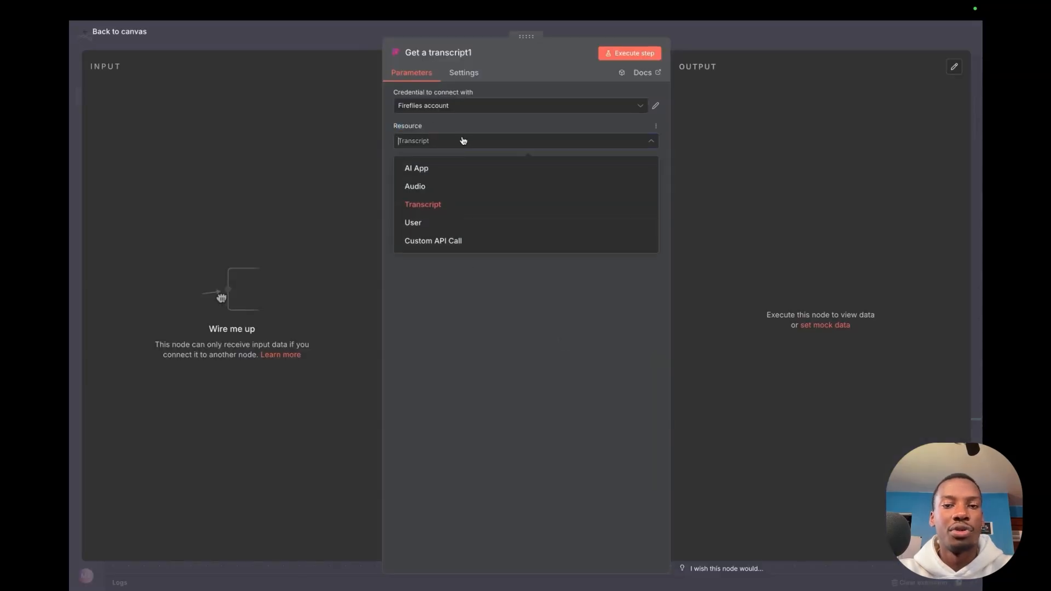
left_click(483, 298)
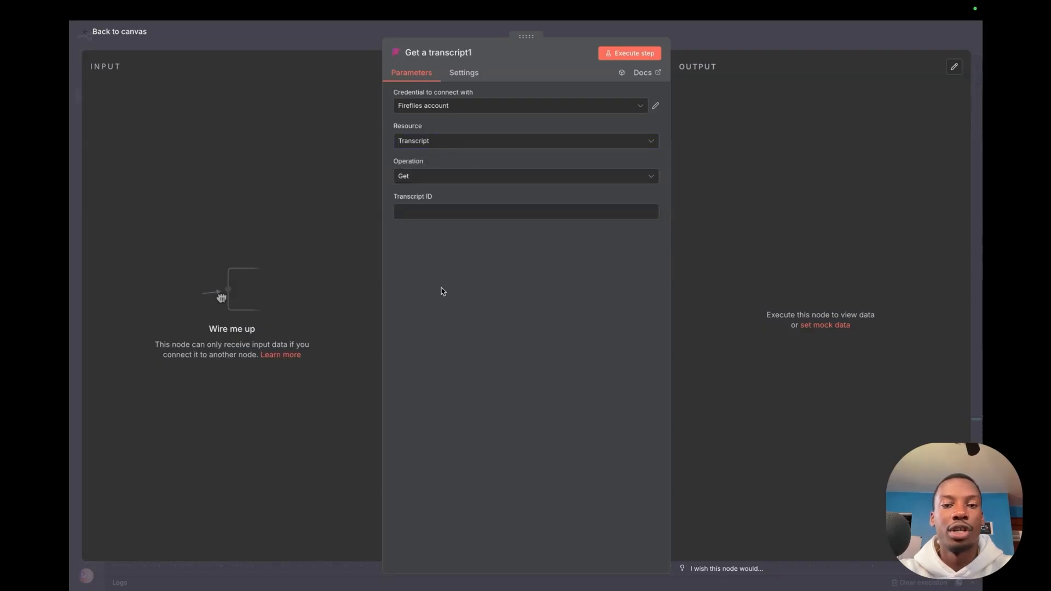
left_click(460, 176)
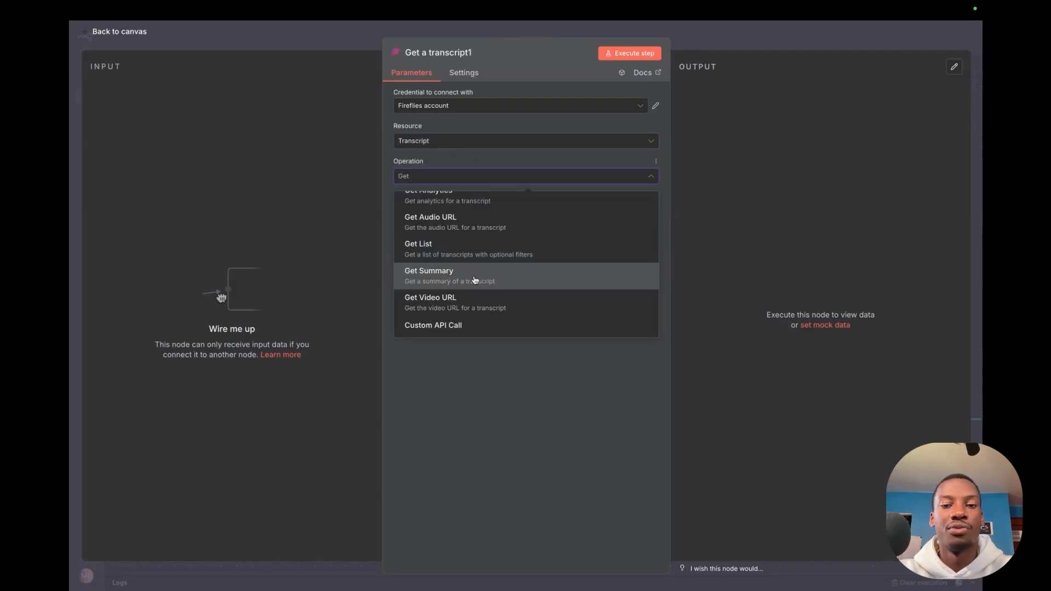
scroll(502, 302, "up", 2)
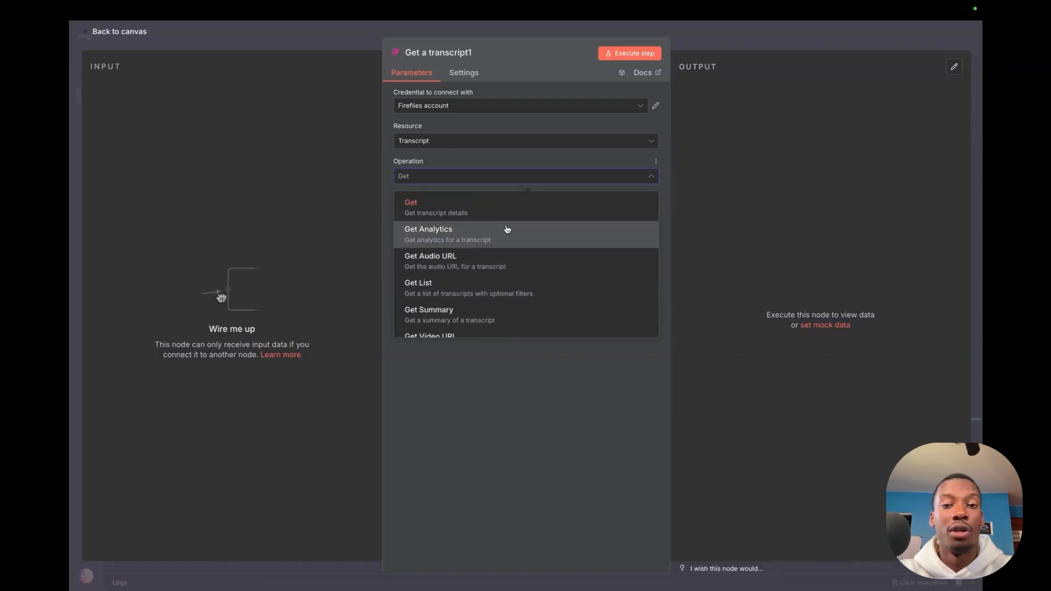
left_click(468, 175)
left_click(455, 210)
left_click(771, 44)
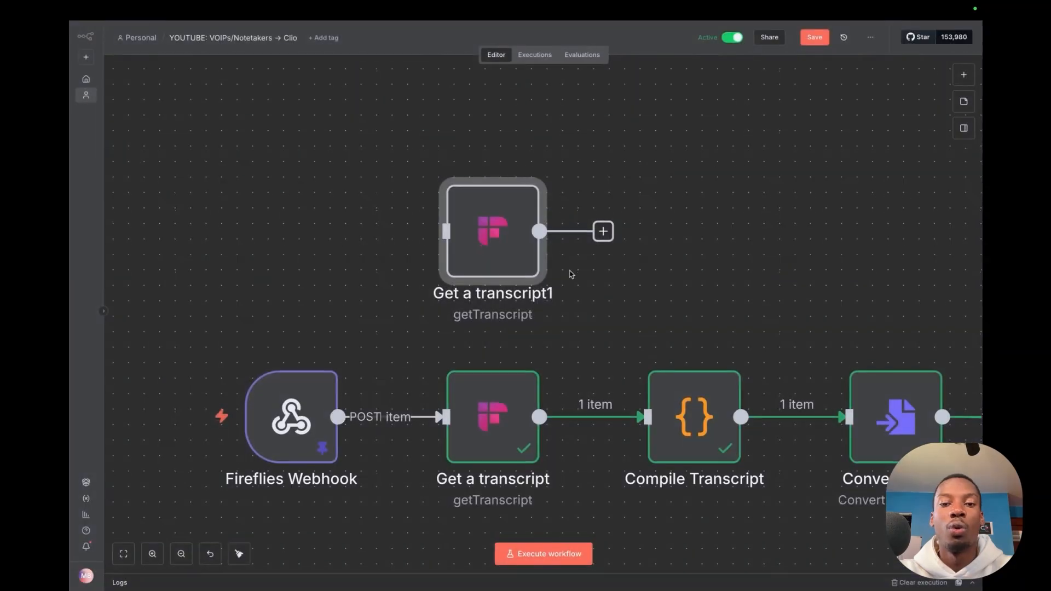
Connect the Fireflies Webhook node's output to the Get a transcript1 node.
scroll(567, 270, "down", 2)
left_click_drag(335, 322, 447, 136)
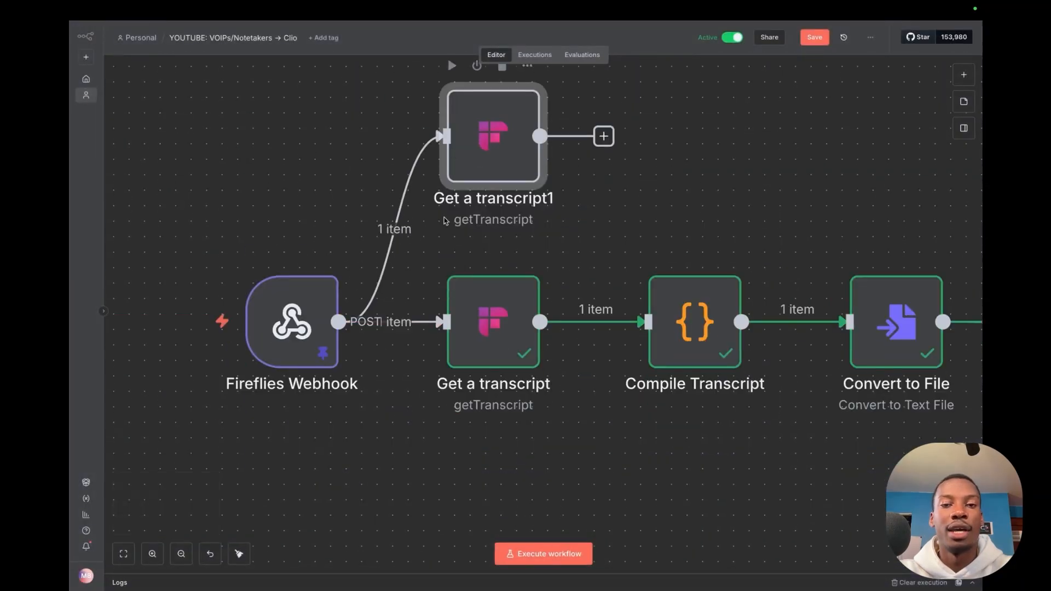
scroll(254, 387, "up", 1)
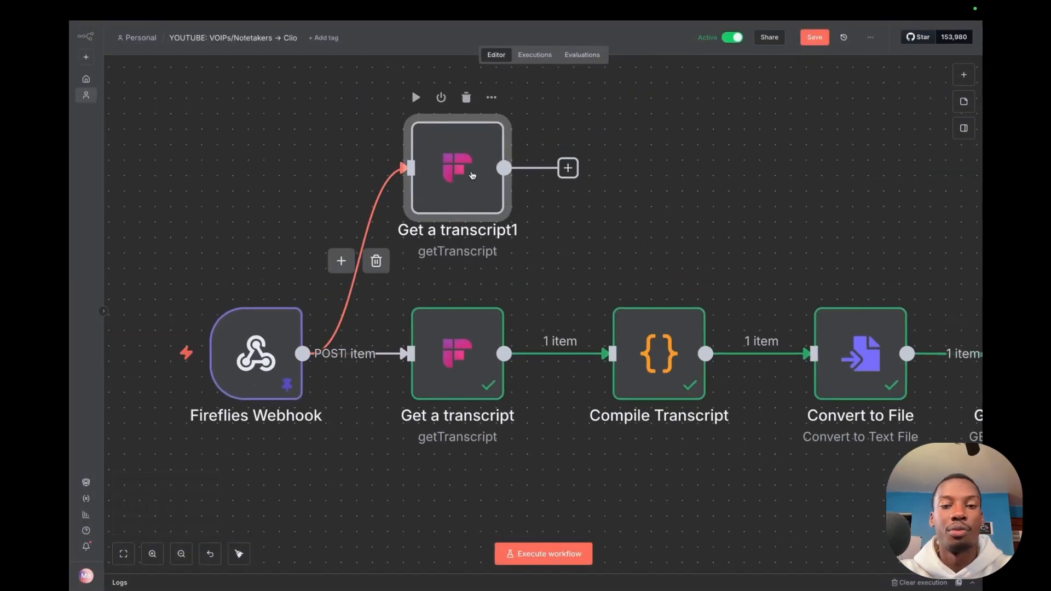
Map the webhook body's meetingId to the Transcript ID of the Get a transcript1 node and execute the node.
double_click(468, 173)
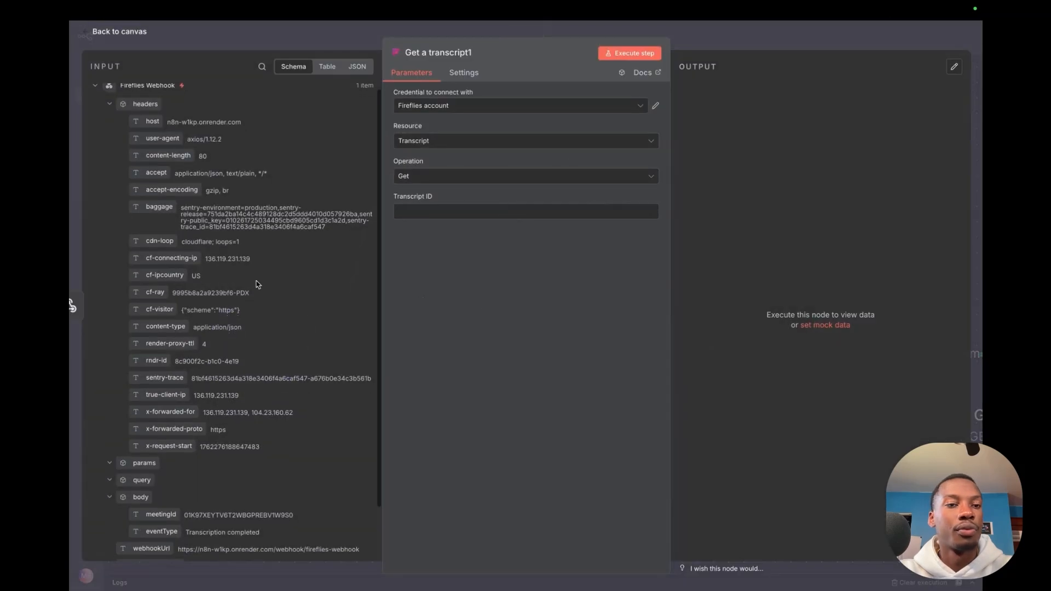
left_click(109, 109)
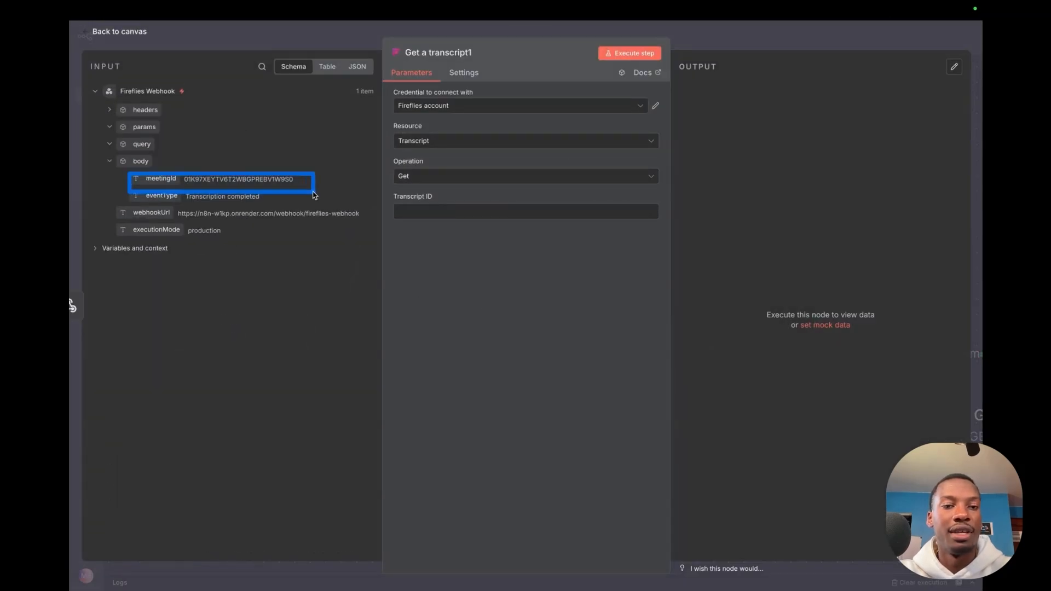
left_click_drag(164, 179, 437, 210)
left_click(652, 51)
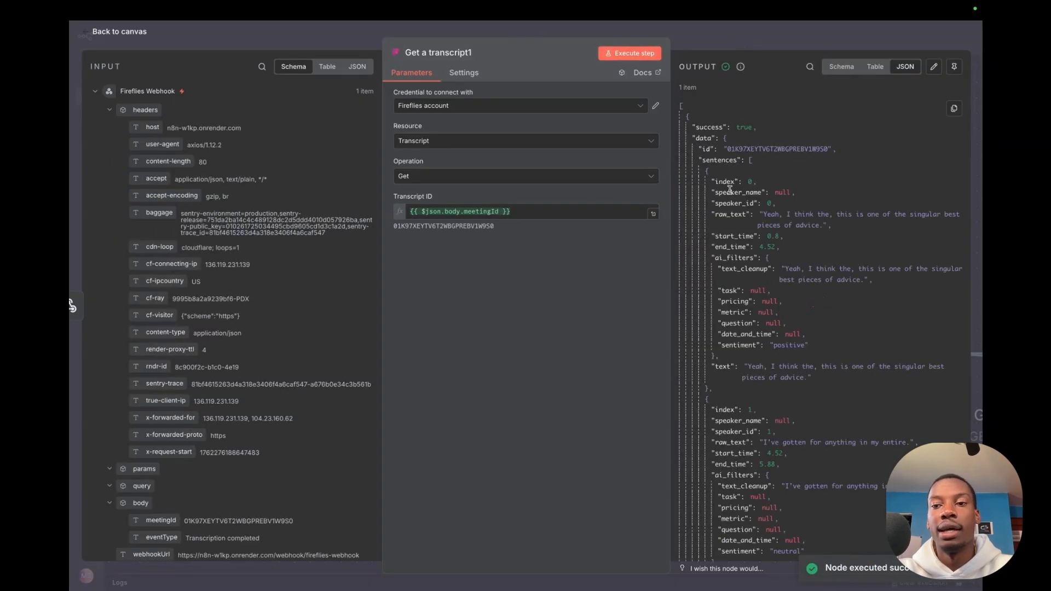
Examine the JSON output of the Get a transcript1 node, including the sentences array, speaker names and raw text.
scroll(729, 192, "down", 2)
scroll(810, 208, "up", 2)
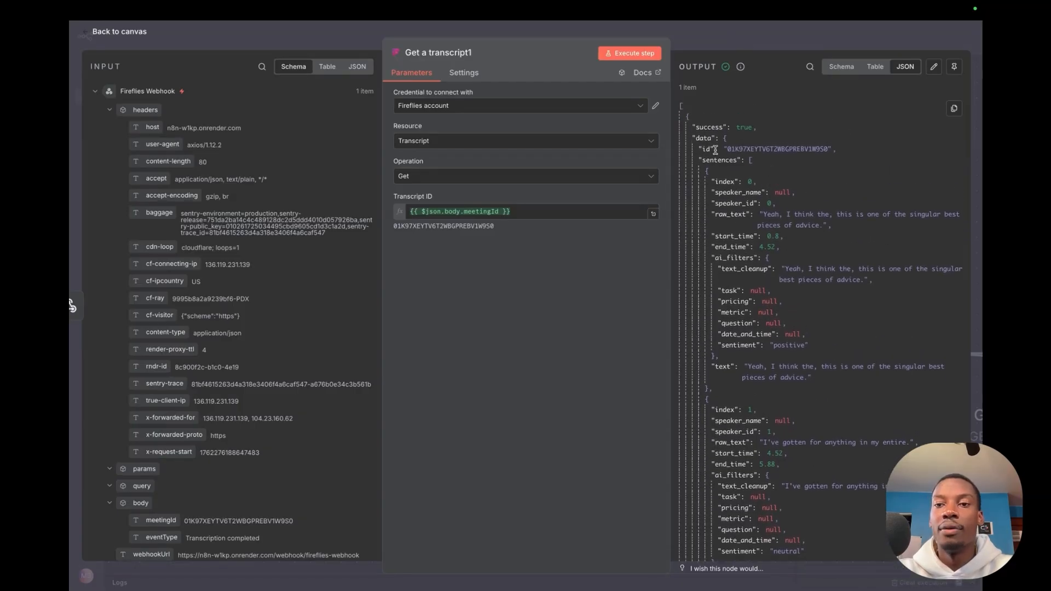
scroll(821, 170, "down", 2)
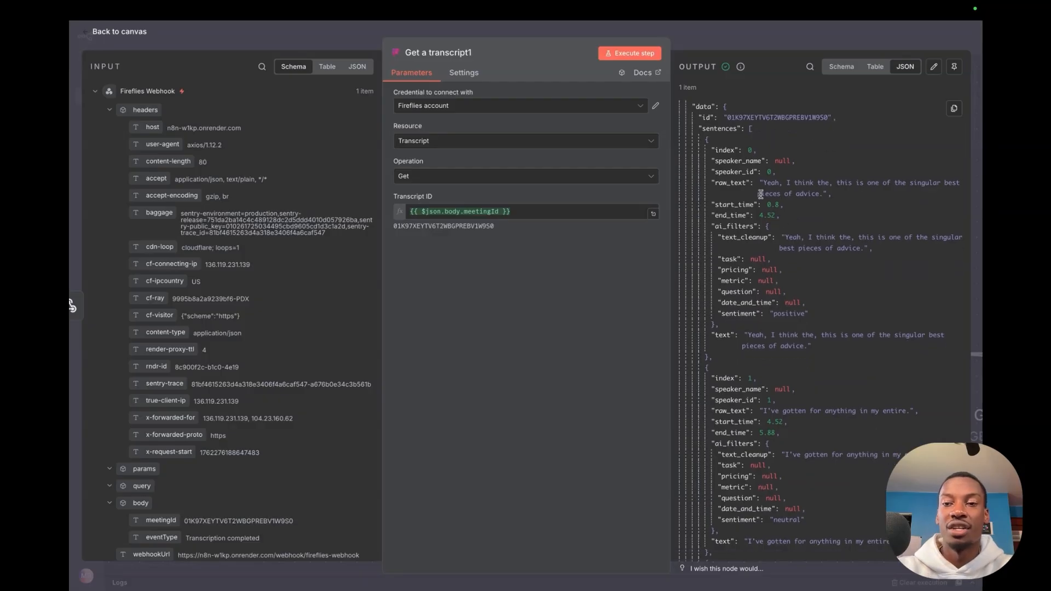
scroll(766, 219, "down", 1)
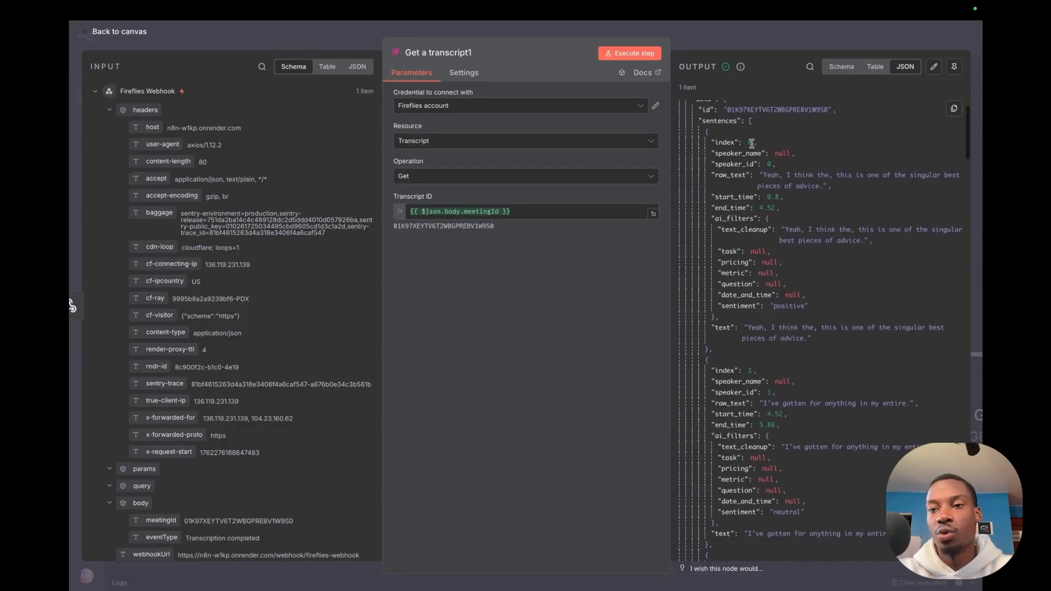
scroll(748, 390, "up", 3)
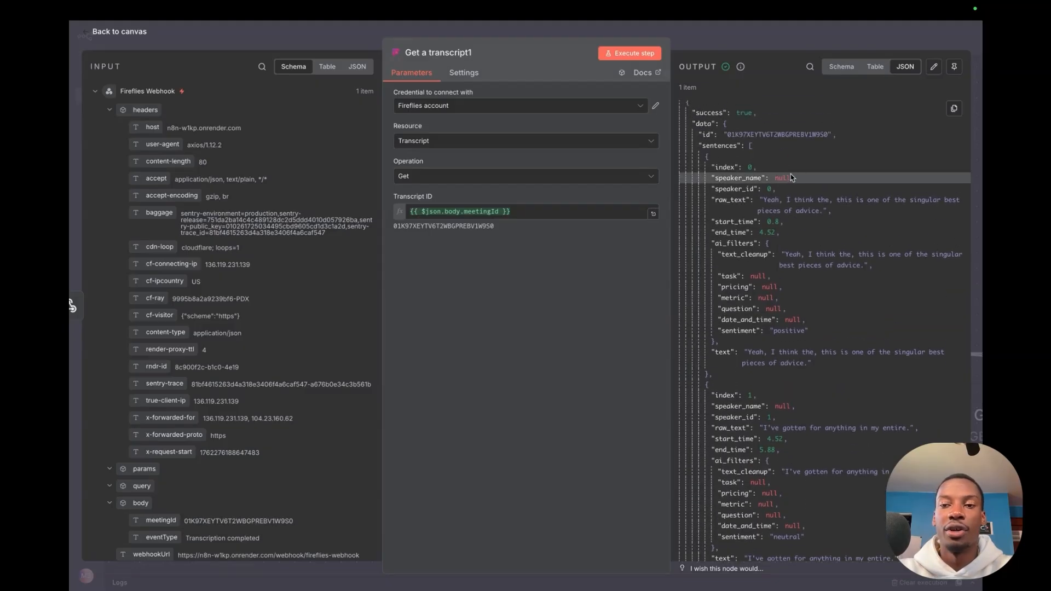
scroll(791, 177, "down", 2)
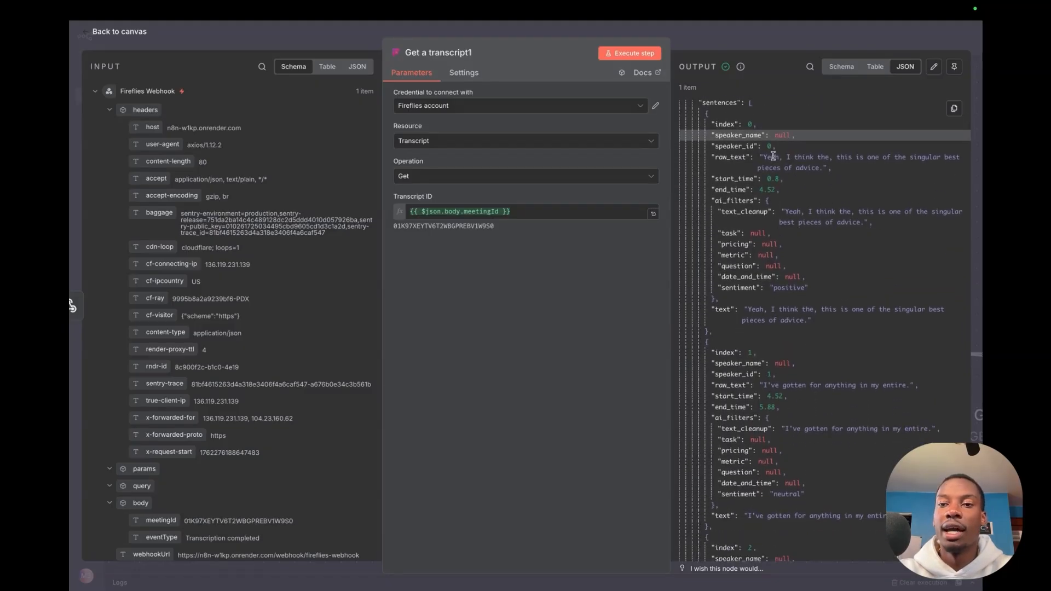
scroll(769, 166, "up", 1)
left_click_drag(835, 182, 713, 145)
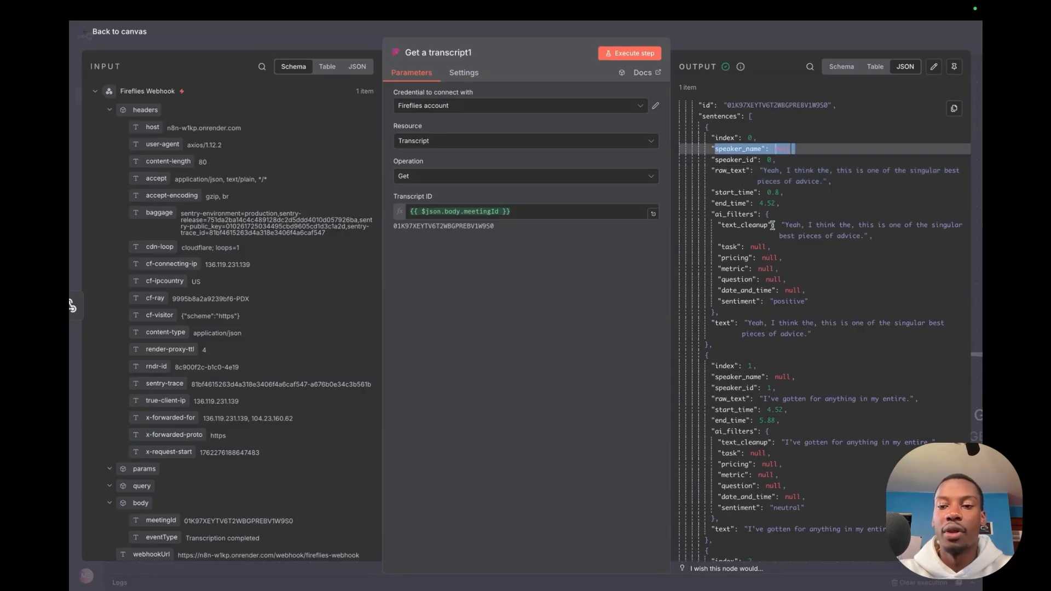
scroll(772, 226, "down", 20)
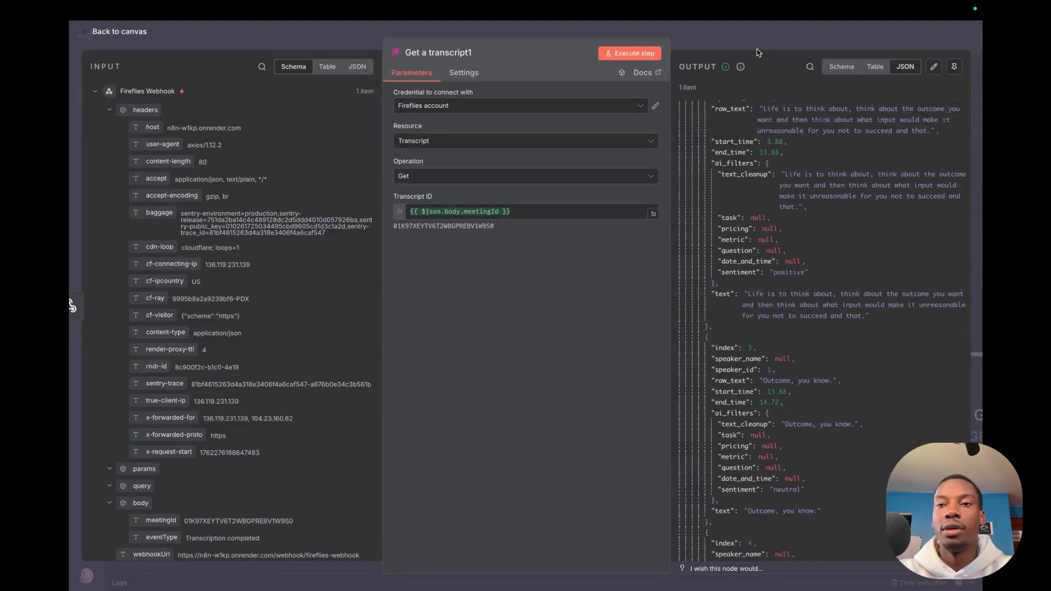
Return to the canvas and delete the Get a transcript1 node.
key("Escape")
scroll(747, 226, "right", 1)
mouse_move(473, 123)
left_click(437, 97)
Review the Compile Transcript node's JavaScript code that groups the sentences by speaker, and return to the canvas.
scroll(536, 306, "down", 2)
scroll(536, 306, "right", 3)
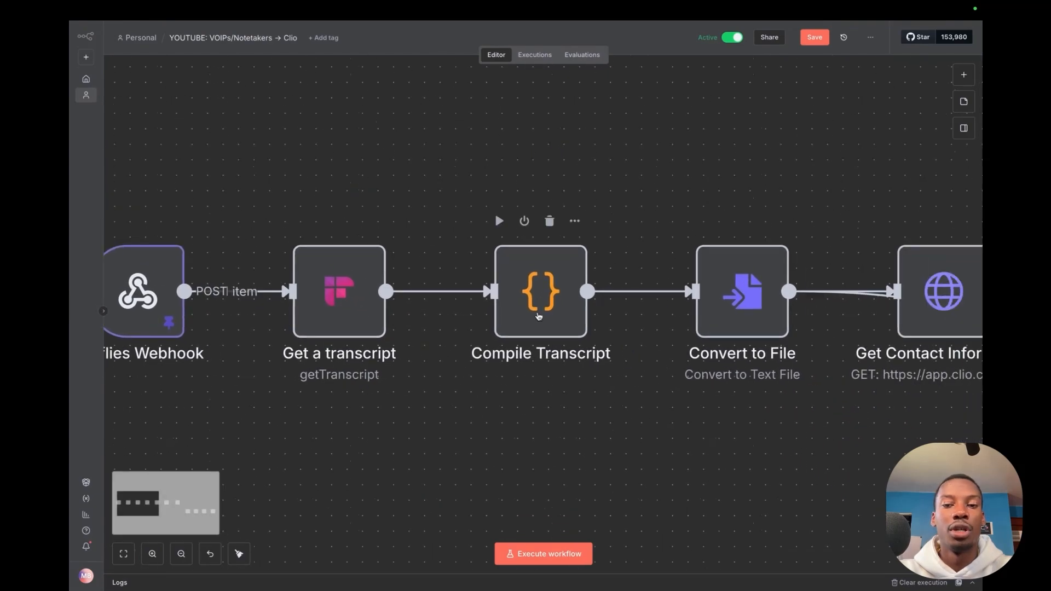
double_click(536, 305)
scroll(536, 304, "up", 6)
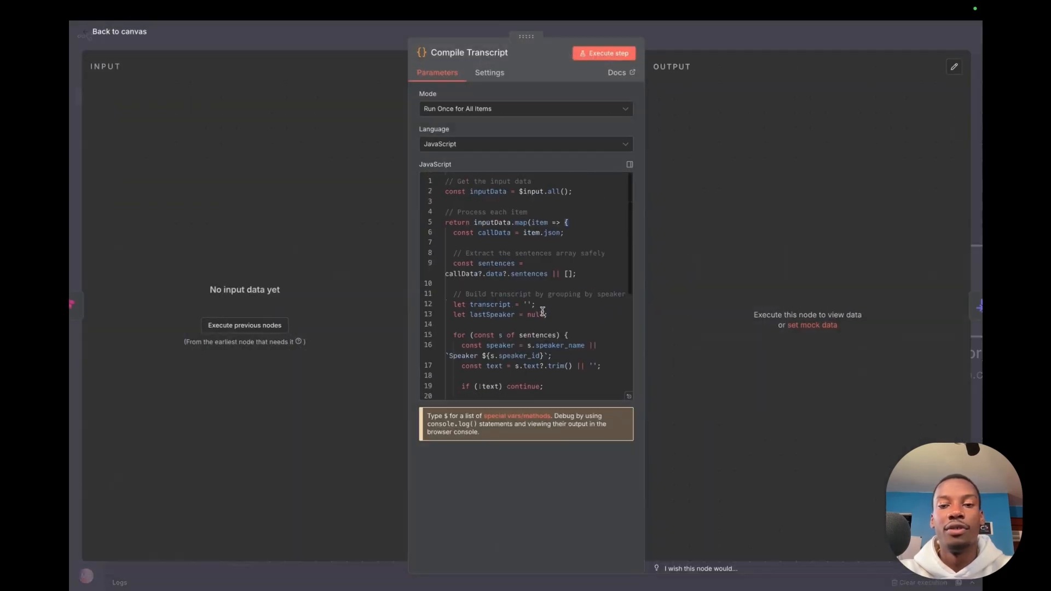
scroll(549, 317, "down", 1)
scroll(549, 316, "down", 3)
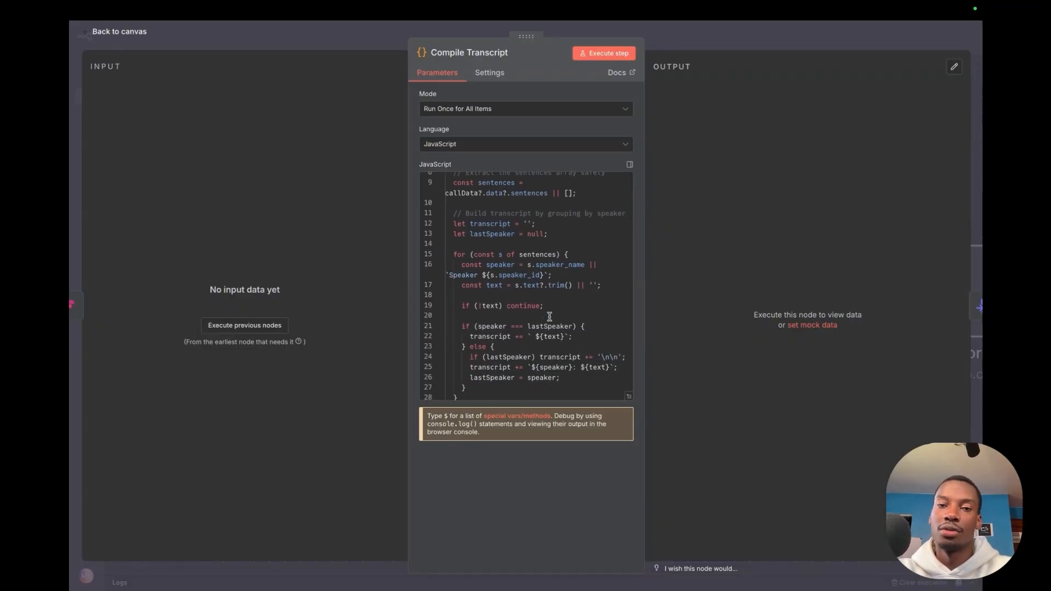
scroll(550, 317, "down", 3)
scroll(549, 321, "up", 7)
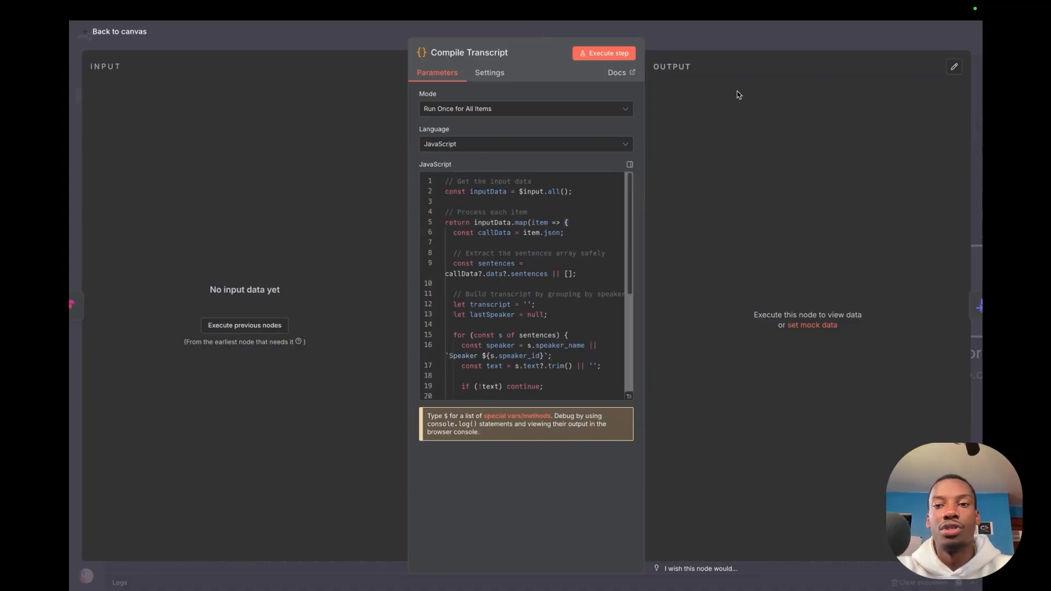
left_click(723, 41)
Execute the Compile Transcript node and open it to show its data.
scroll(448, 179, "left", 1)
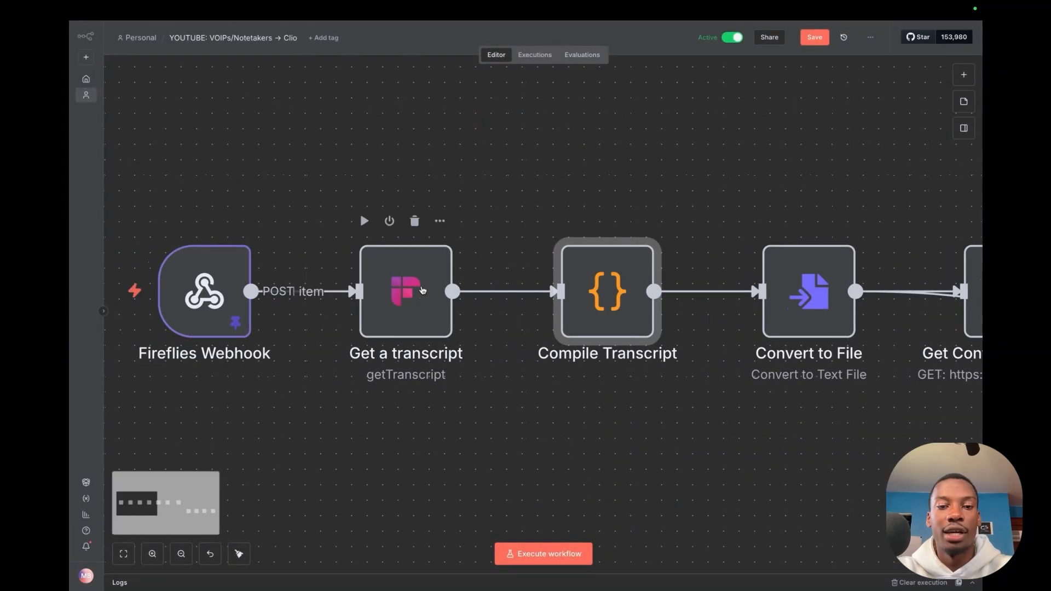
left_click(565, 220)
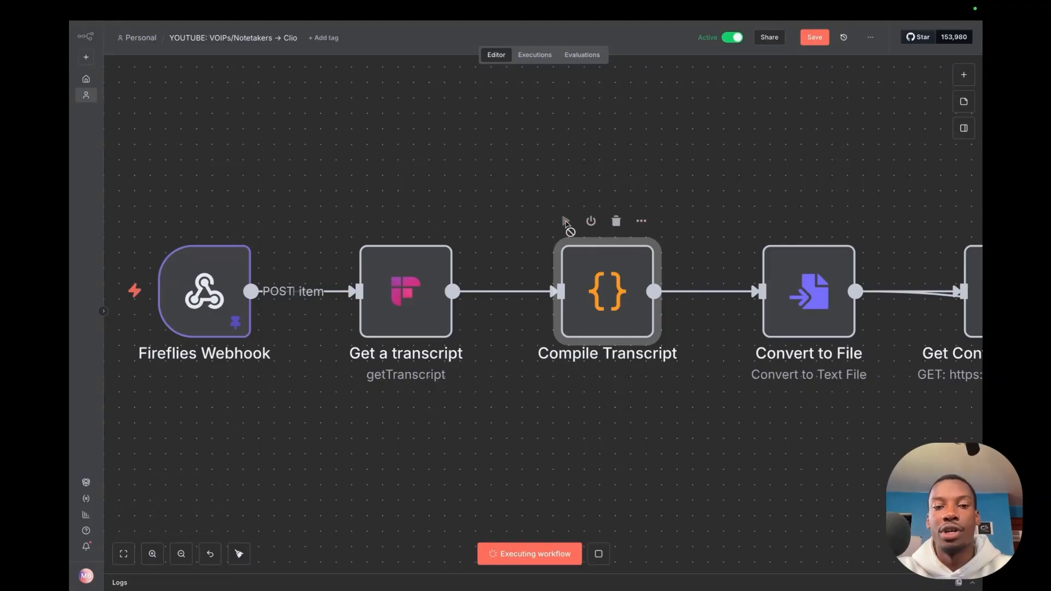
double_click(616, 313)
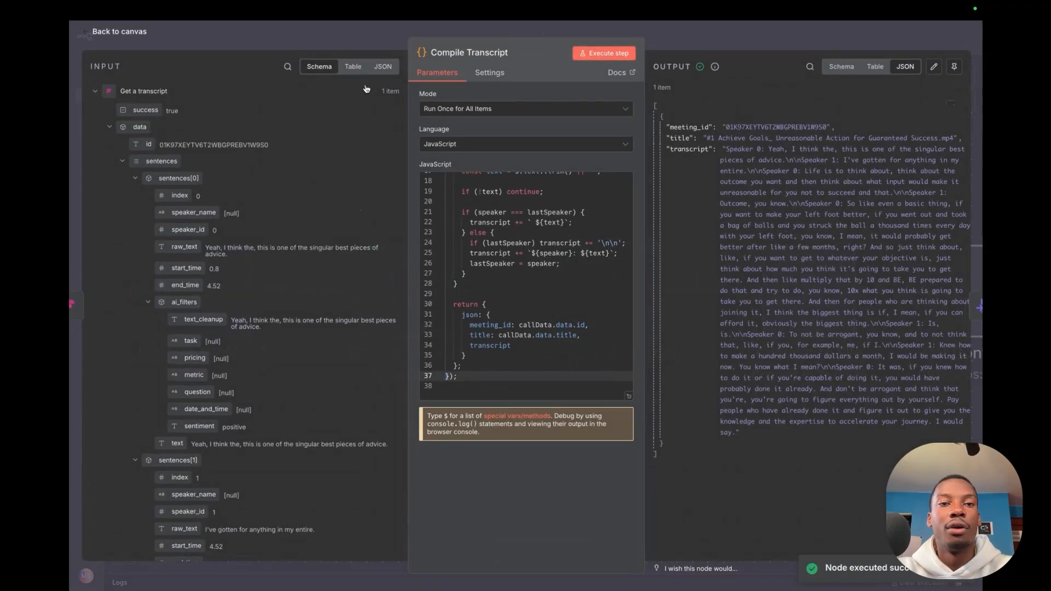
Compare the Get a transcript input in JSON view with the compiled transcript output, and close the Compile Transcript node.
left_click(383, 66)
mouse_move(81, 158)
left_mouse_down()
mouse_move(386, 426)
mouse_move(605, 584)
mouse_move(414, 550)
left_mouse_up()
scroll(314, 465, "down", 12)
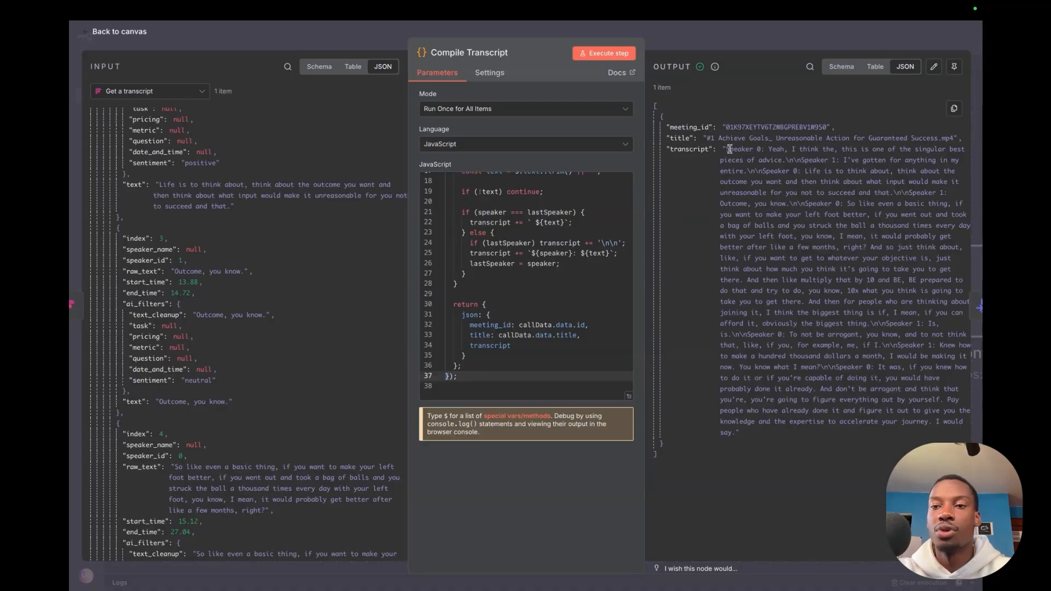
left_click_drag(724, 149, 842, 174)
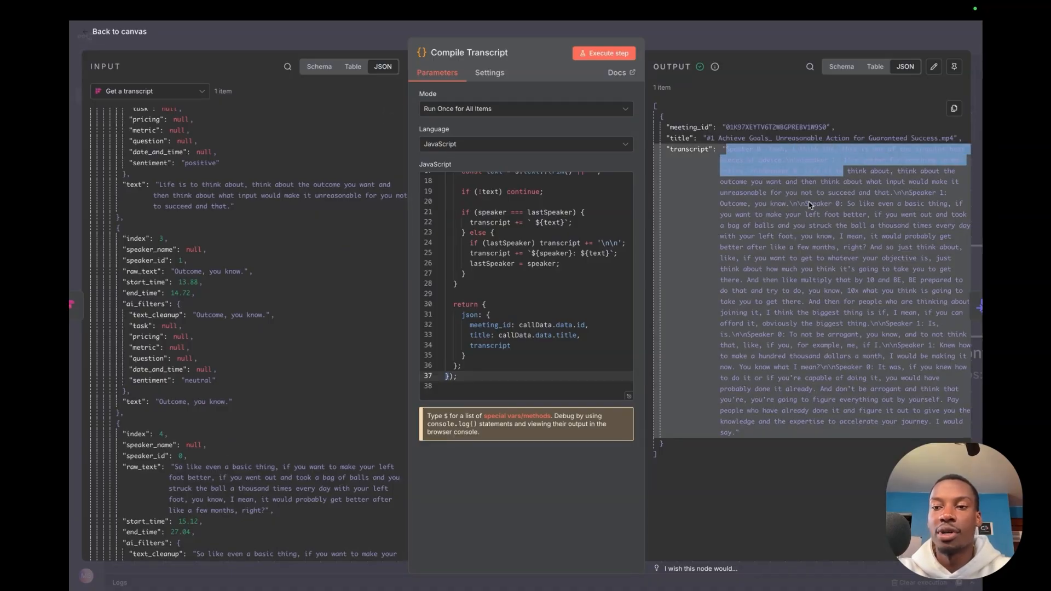
left_click(794, 221)
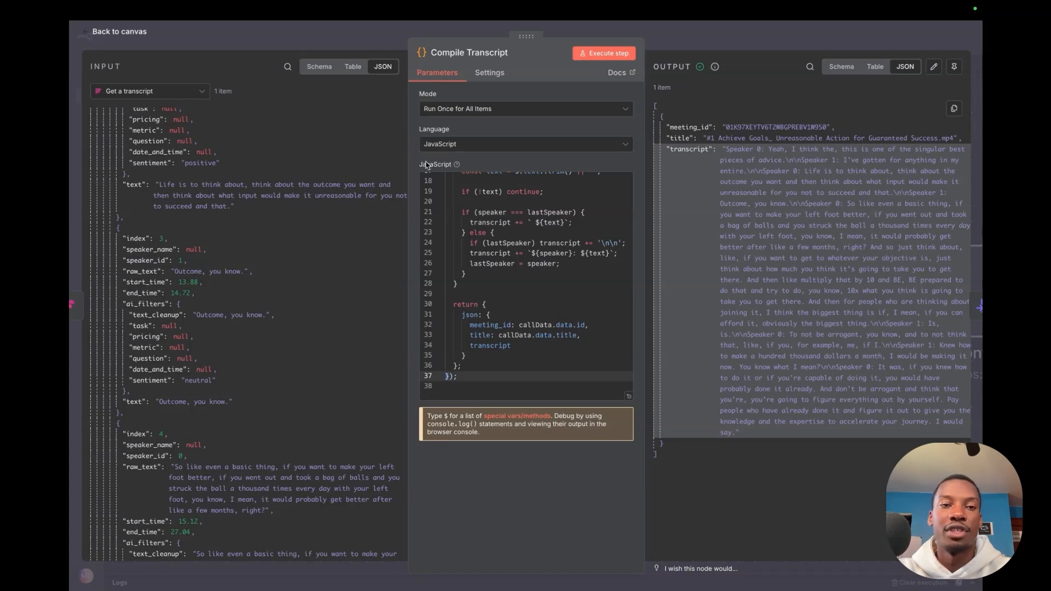
scroll(300, 233, "up", 10)
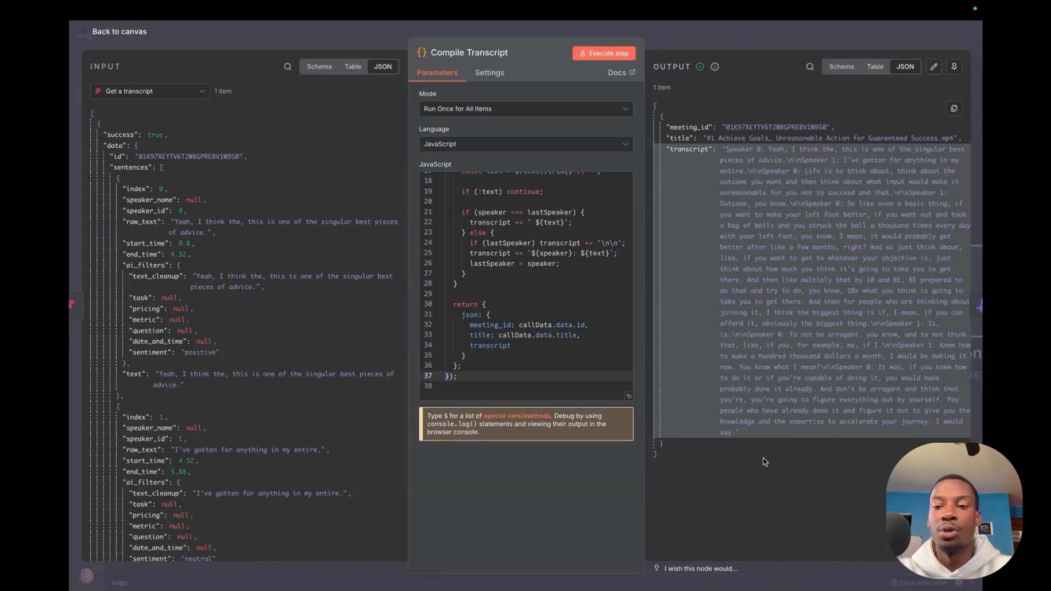
left_click_drag(749, 433, 719, 147)
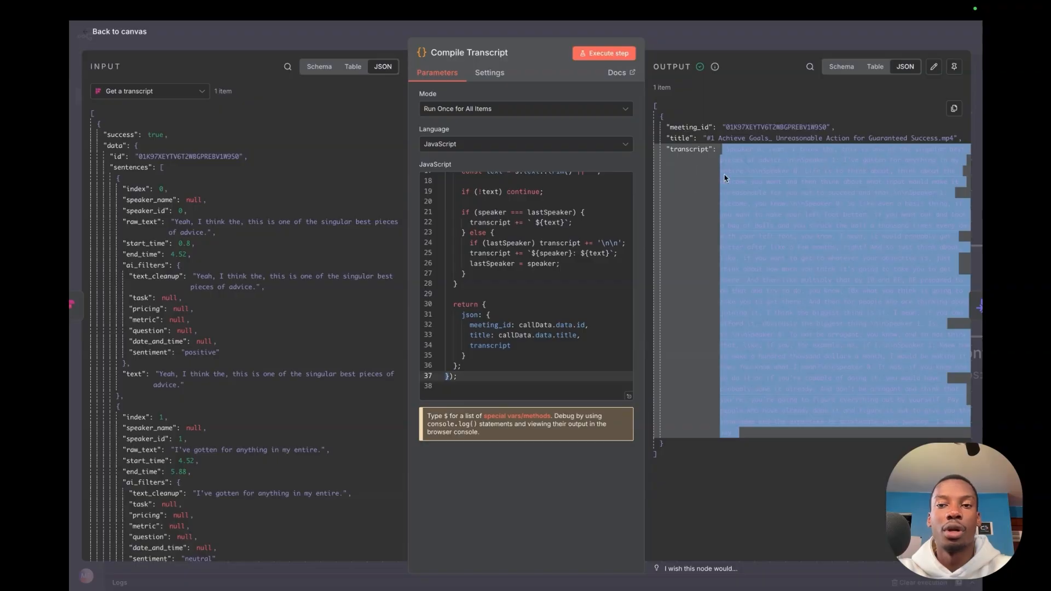
left_click(730, 41)
Search the node library for code, view the Code node's available actions, and close the list without adding anything.
scroll(637, 322, "right", 3)
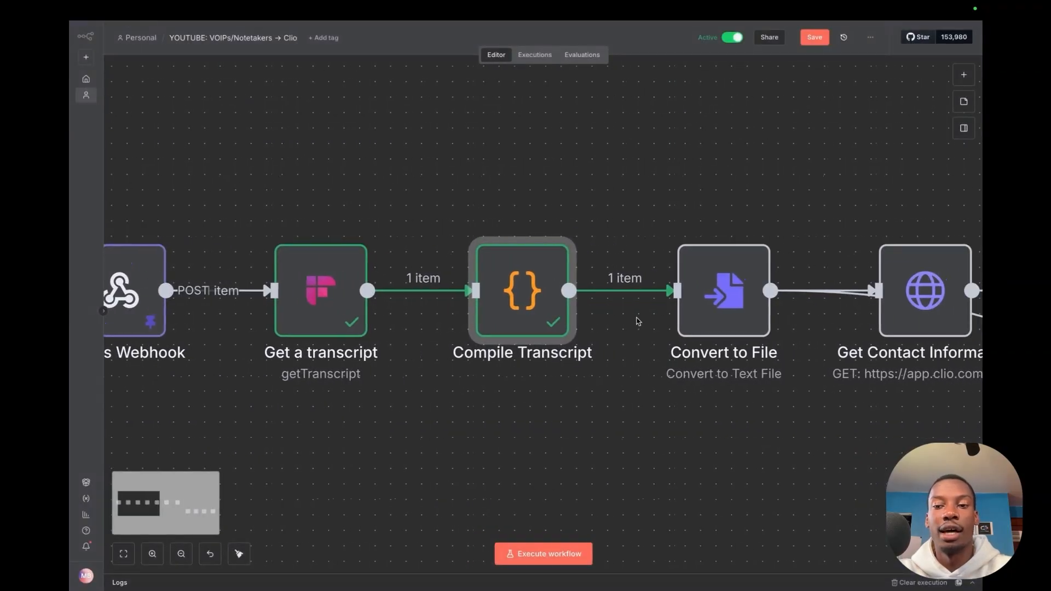
scroll(637, 322, "right", 3)
double_click(590, 264)
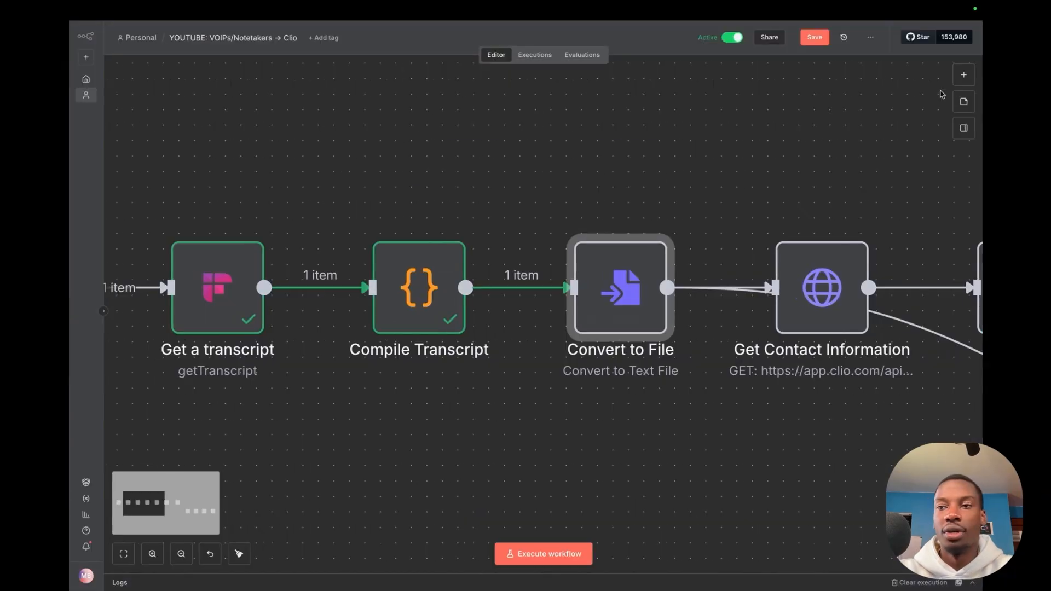
left_click(965, 73)
type("code")
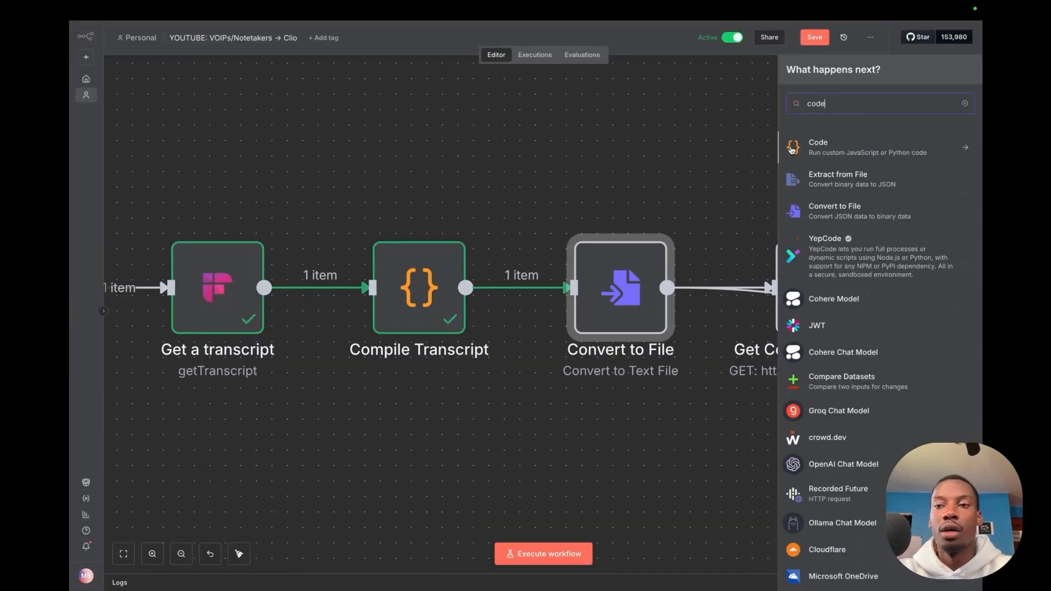
left_click(818, 153)
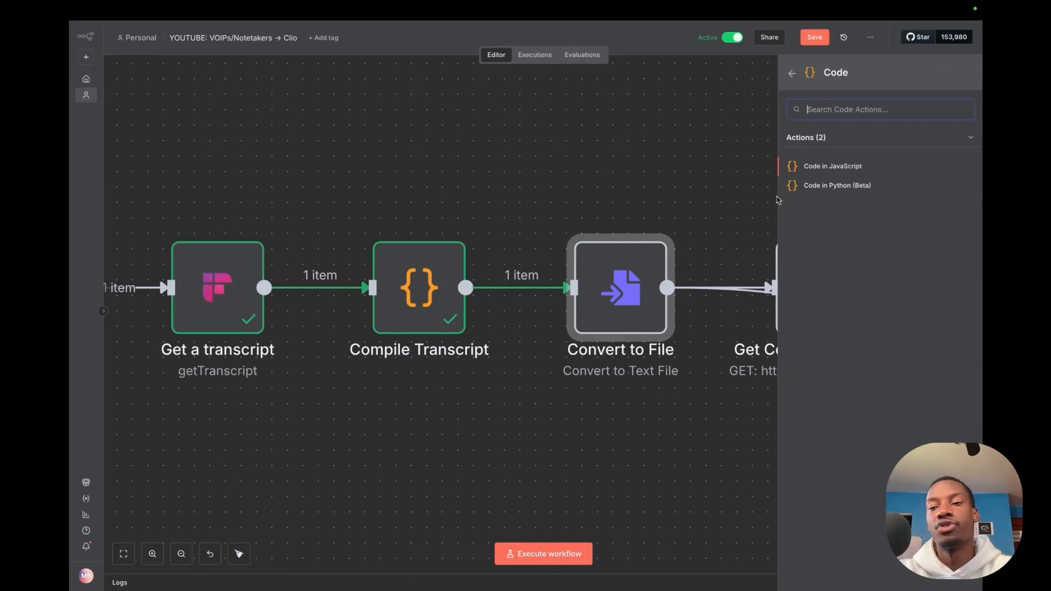
left_click(664, 139)
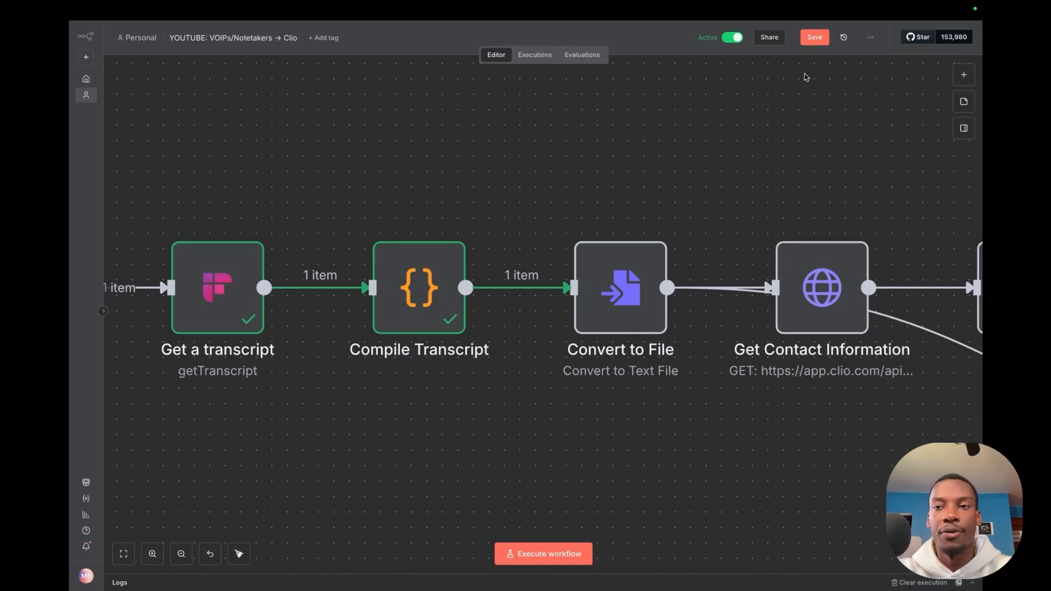
Save the workflow and recheck the Compile Transcript node's input and output.
left_click(814, 38)
scroll(713, 122, "right", 3)
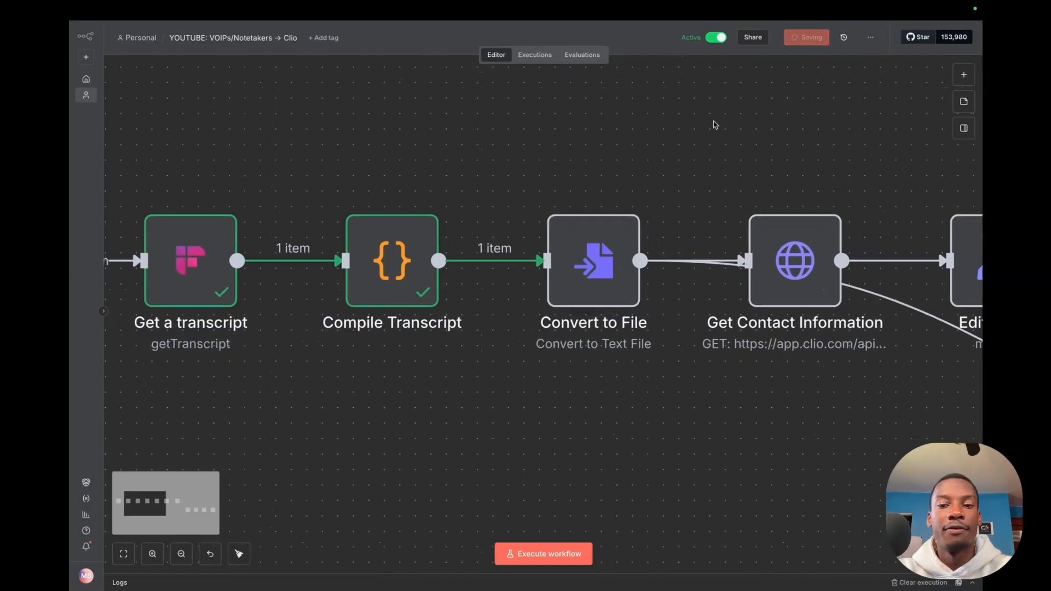
double_click(388, 296)
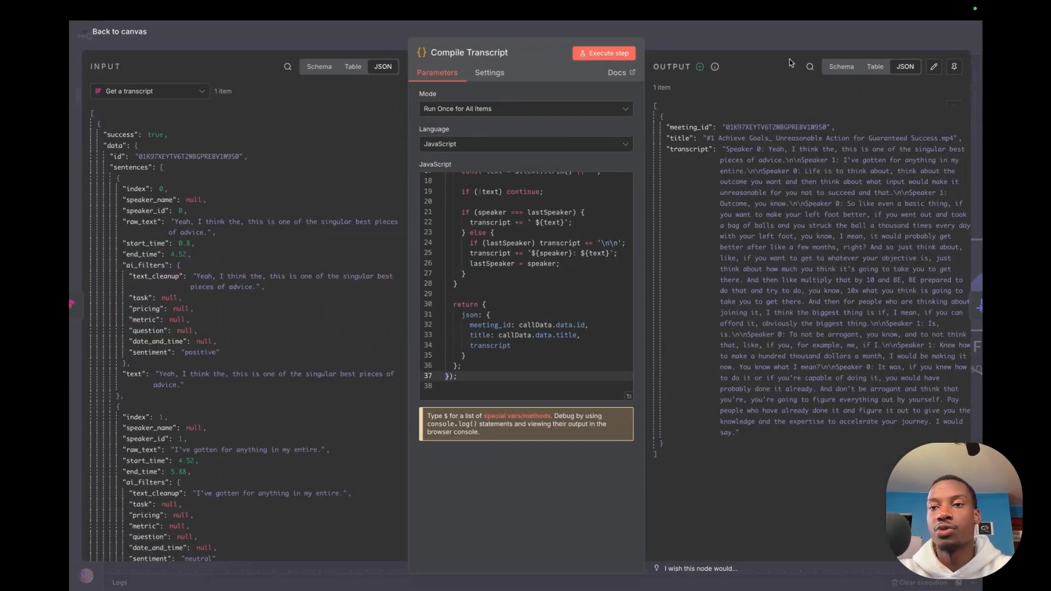
left_click(775, 42)
Search the node library for json without adding a node, and check the Convert to File node's parameters.
scroll(784, 166, "right", 3)
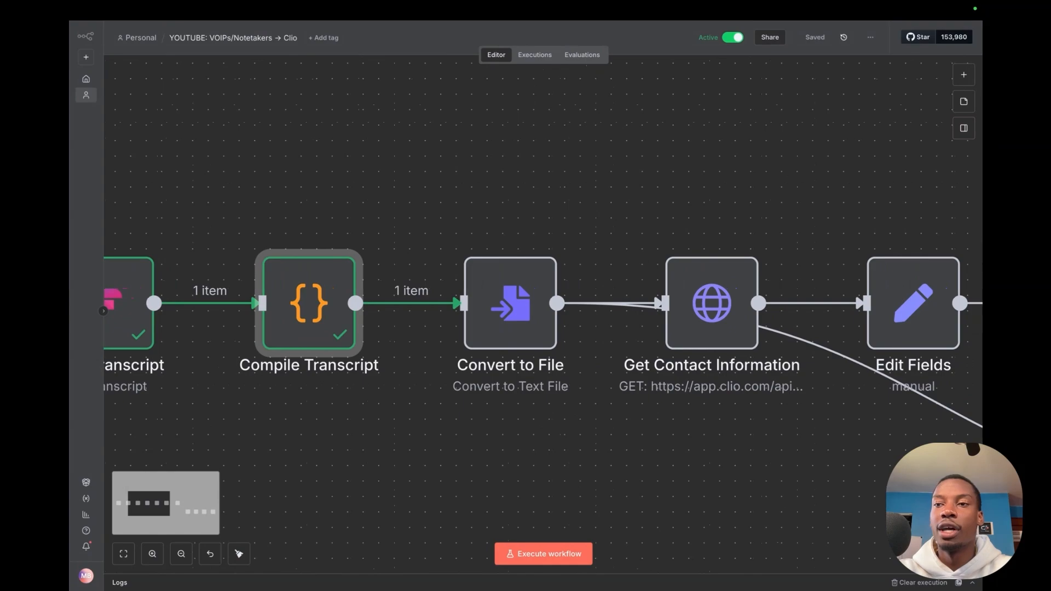
left_click(964, 74)
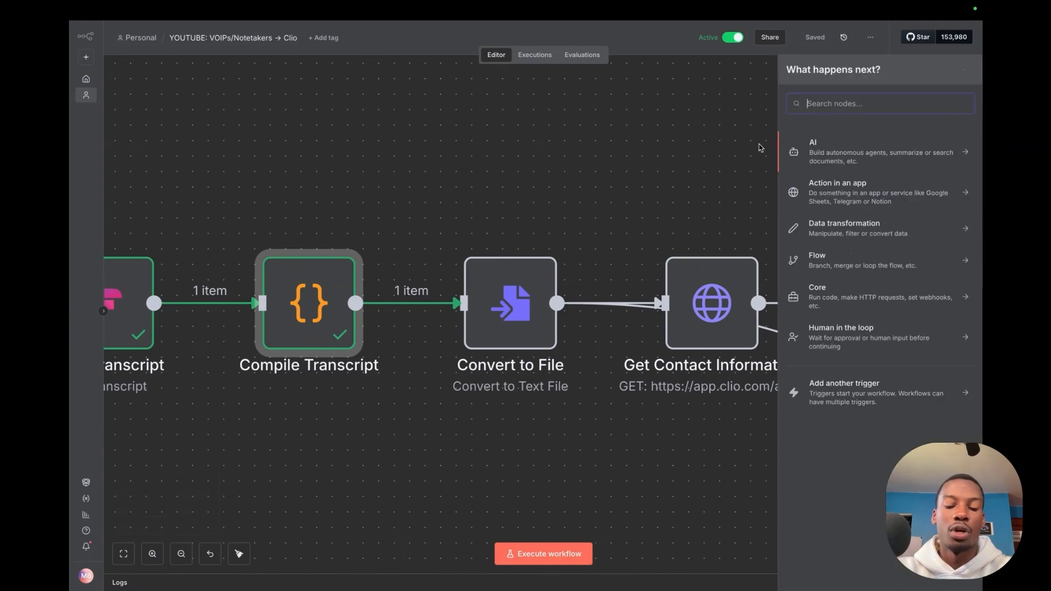
type("json")
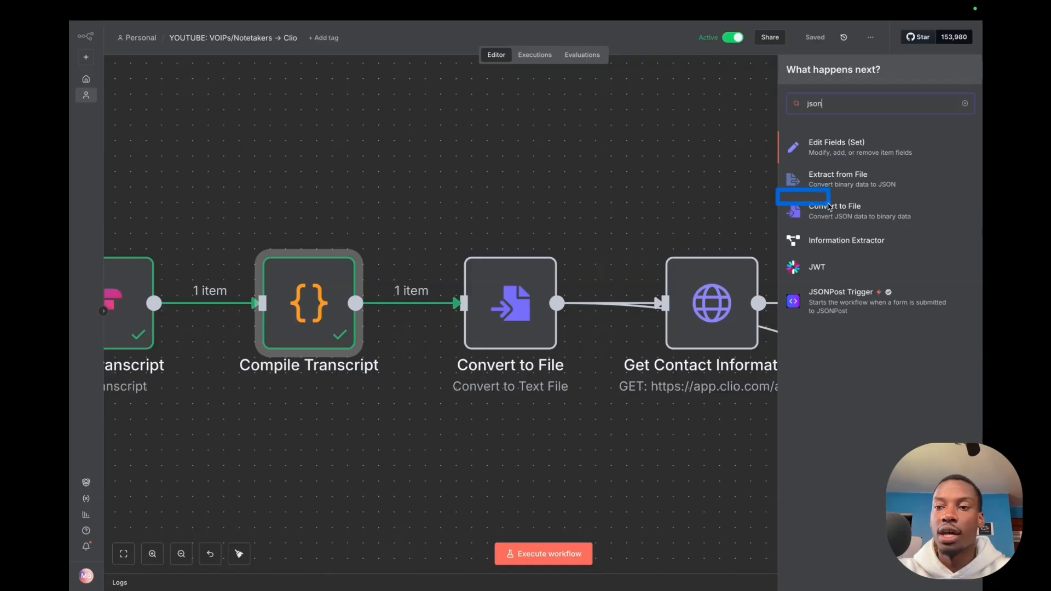
left_click(514, 197)
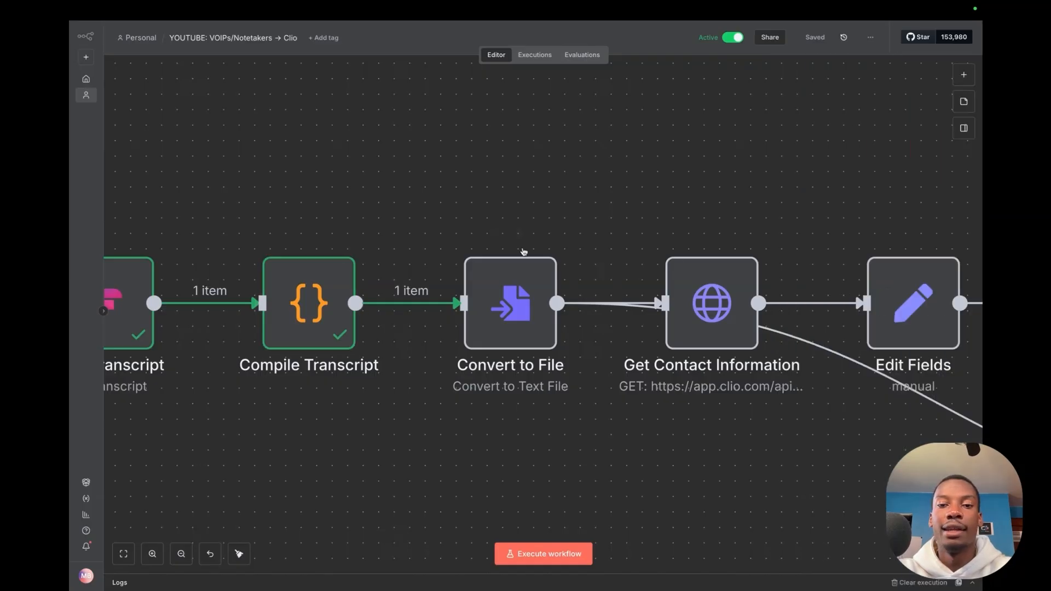
double_click(510, 302)
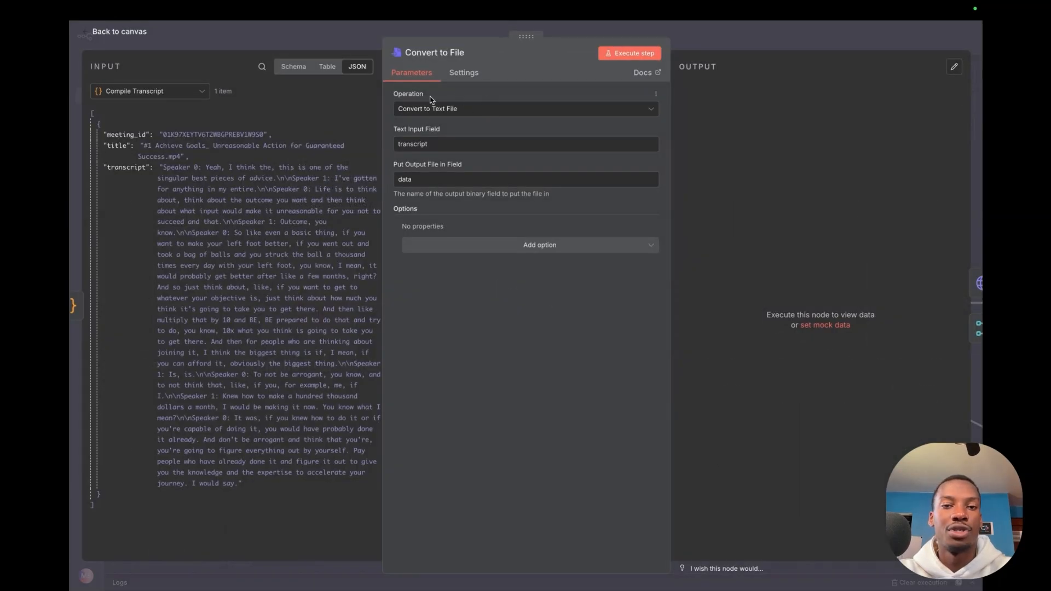
key("Escape")
Add an extra Convert to File node with the Convert to text file action, move it below Get Contact Information, and delete it.
key("Tab")
type("convert")
left_click(877, 150)
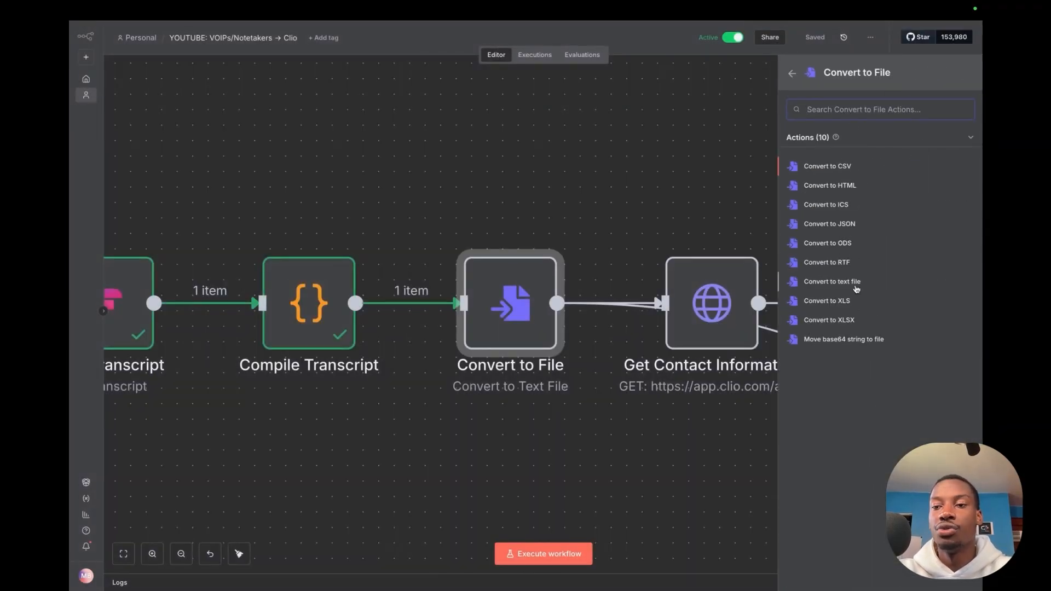
left_click(853, 284)
key("Escape")
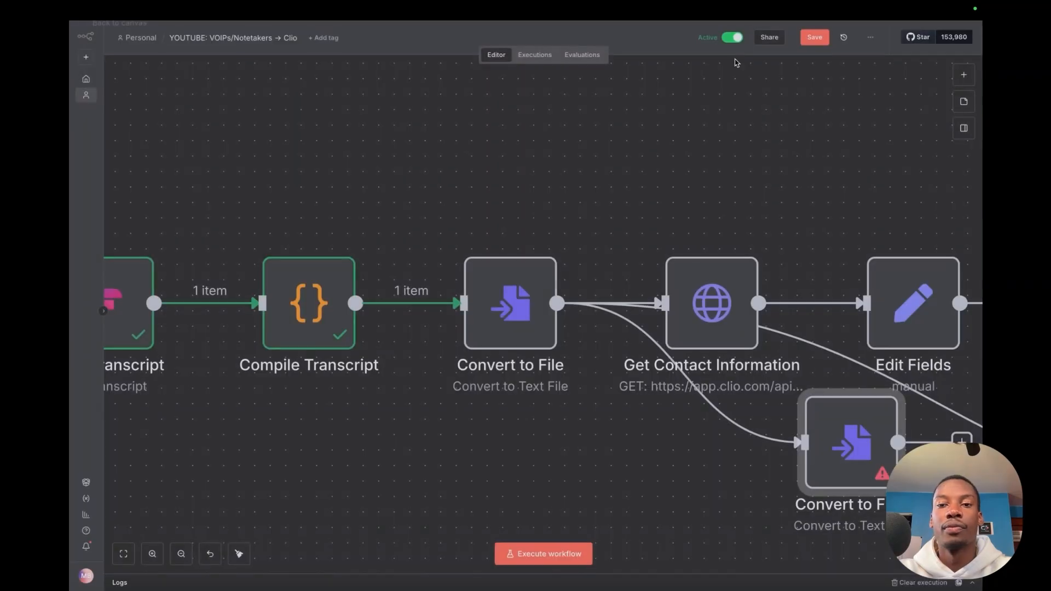
left_click_drag(842, 410, 719, 437)
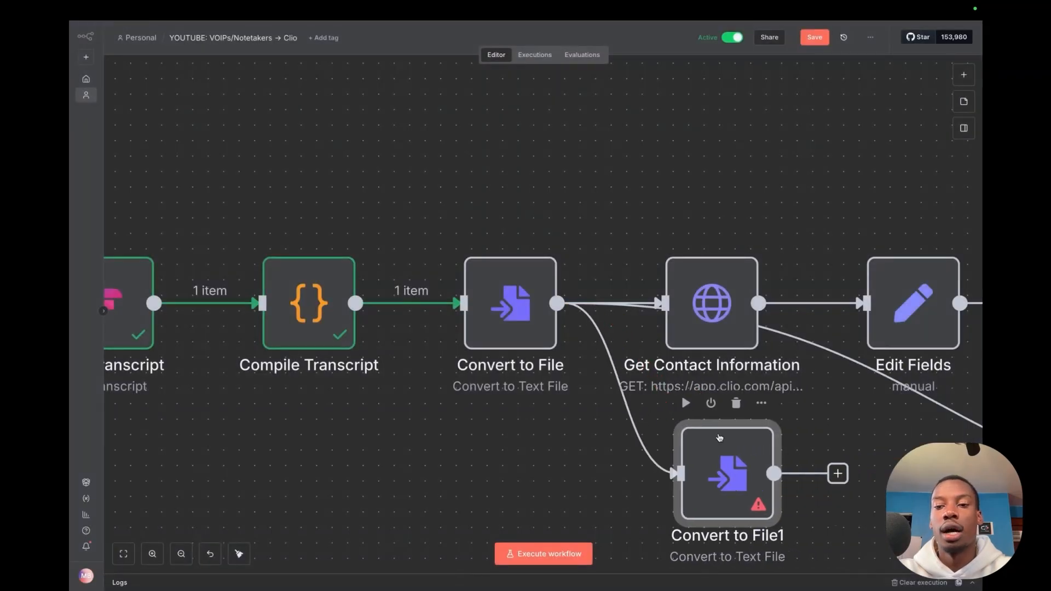
left_click(737, 403)
Review the Convert to File node's text input and output field settings, and execute the node.
double_click(524, 311)
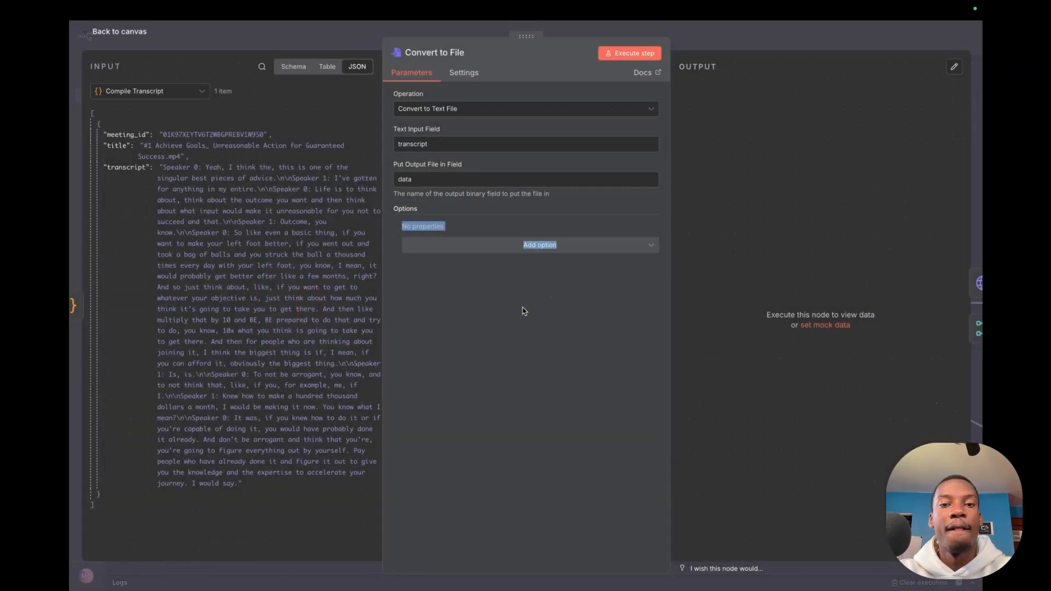
left_click(468, 145)
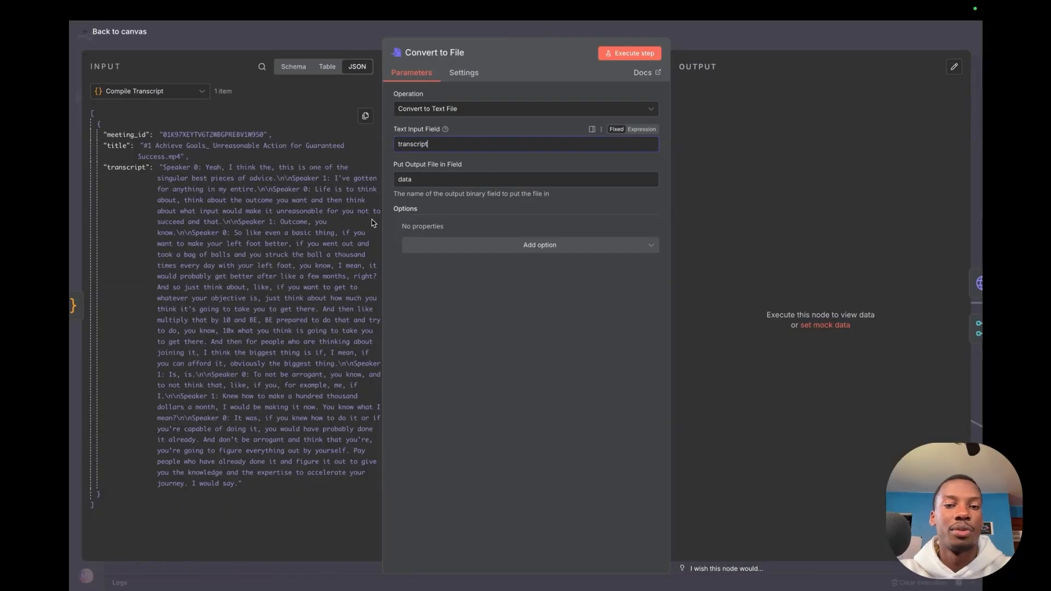
left_click(450, 179)
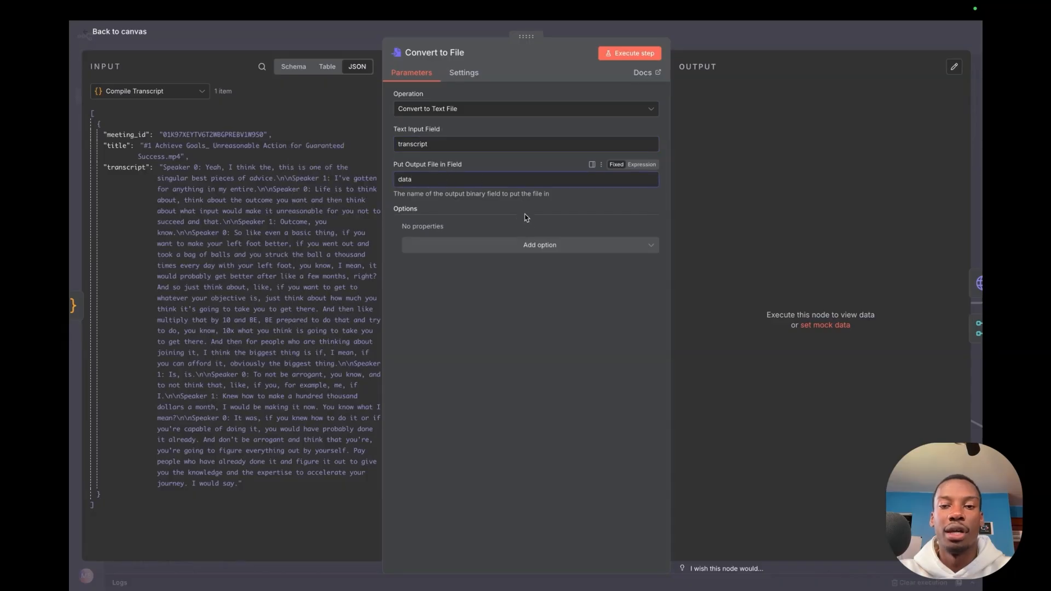
left_click(629, 54)
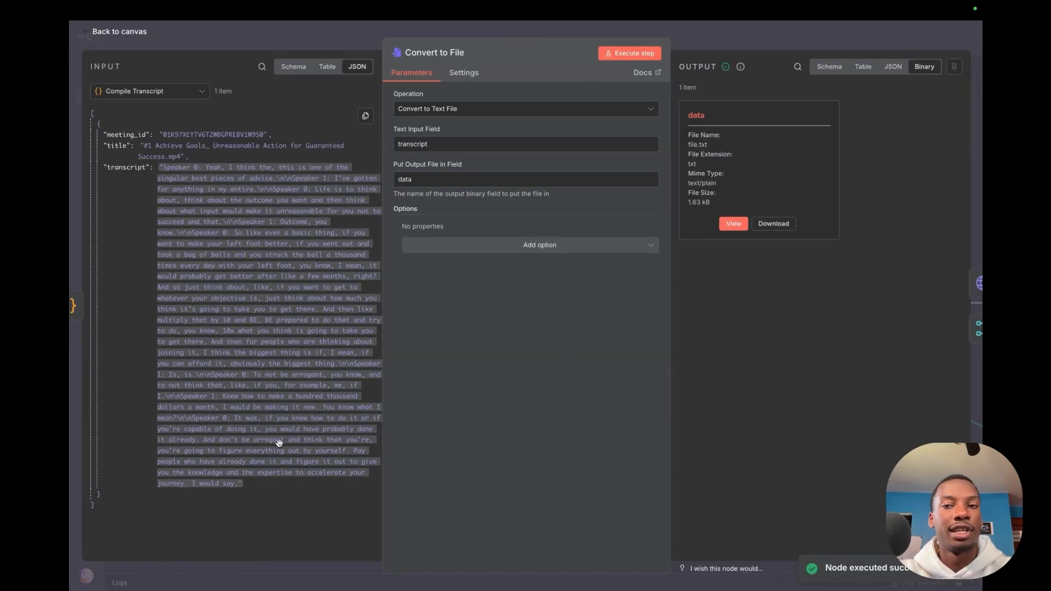
View the text file generated by Convert to File, read through its contents, and return to the canvas.
left_click(733, 224)
scroll(798, 155, "down", 10)
scroll(797, 155, "down", 8)
left_click(765, 39)
Look over the remaining nodes through Mark Upload as Complete1 and save the workflow.
scroll(591, 389, "right", 3)
scroll(591, 388, "down", 3)
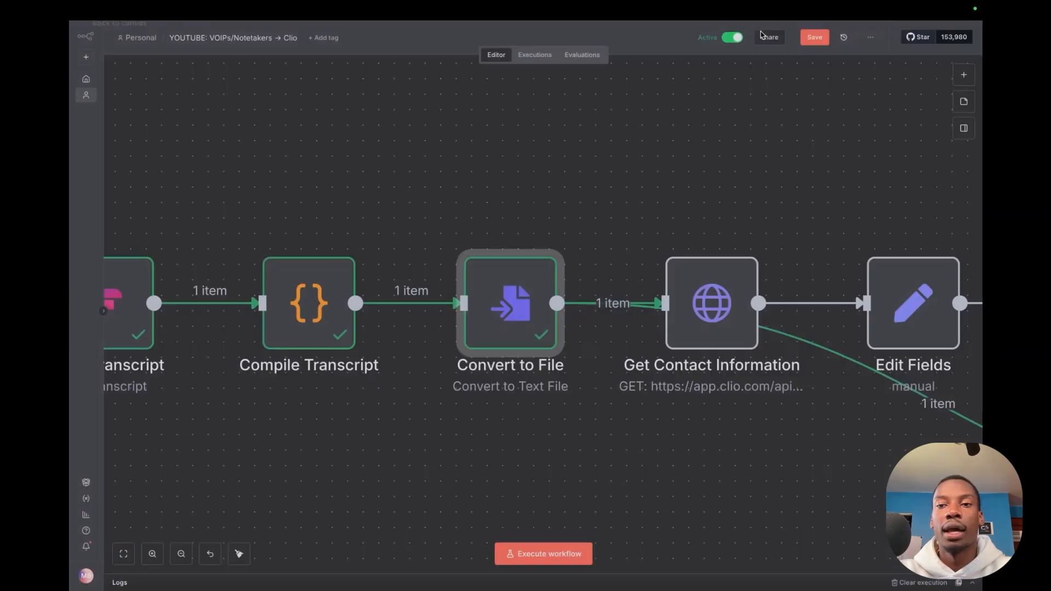
scroll(592, 377, "right", 3)
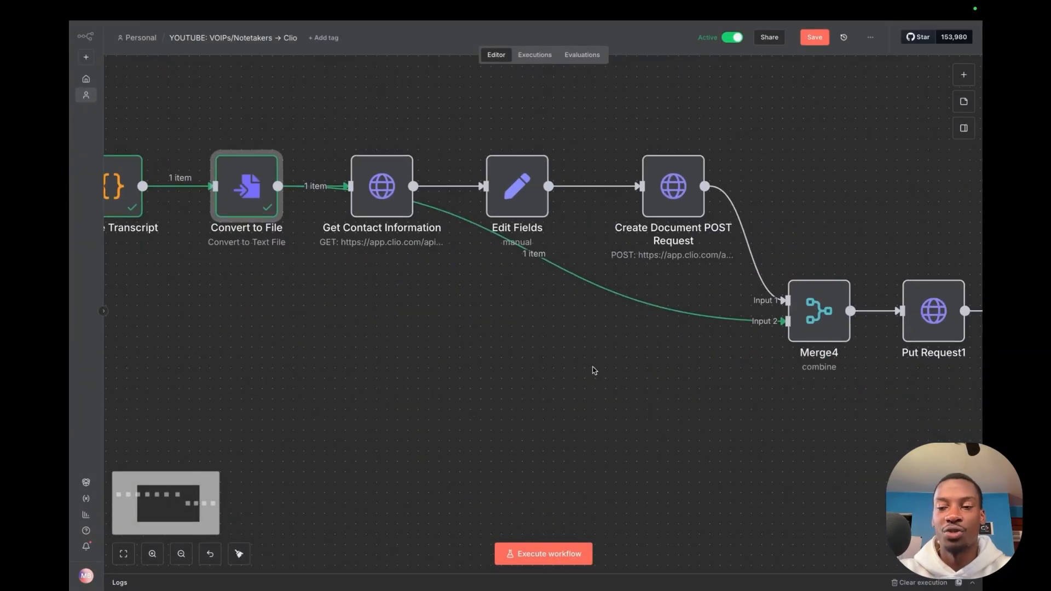
scroll(595, 371, "right", 2)
scroll(594, 371, "down", 3)
scroll(595, 371, "right", 2)
scroll(595, 371, "down", 1)
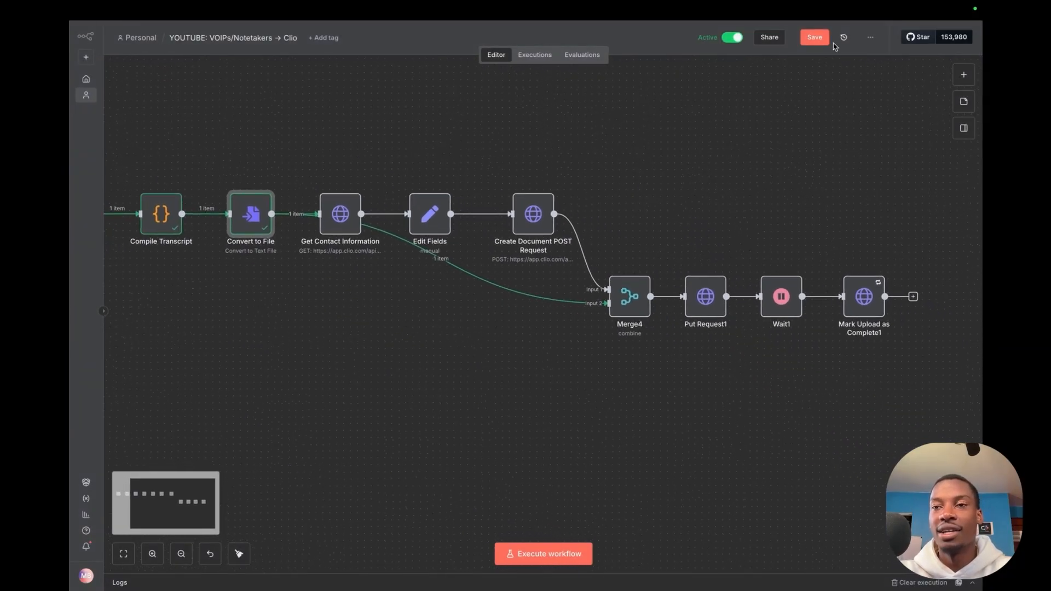
left_click(815, 37)
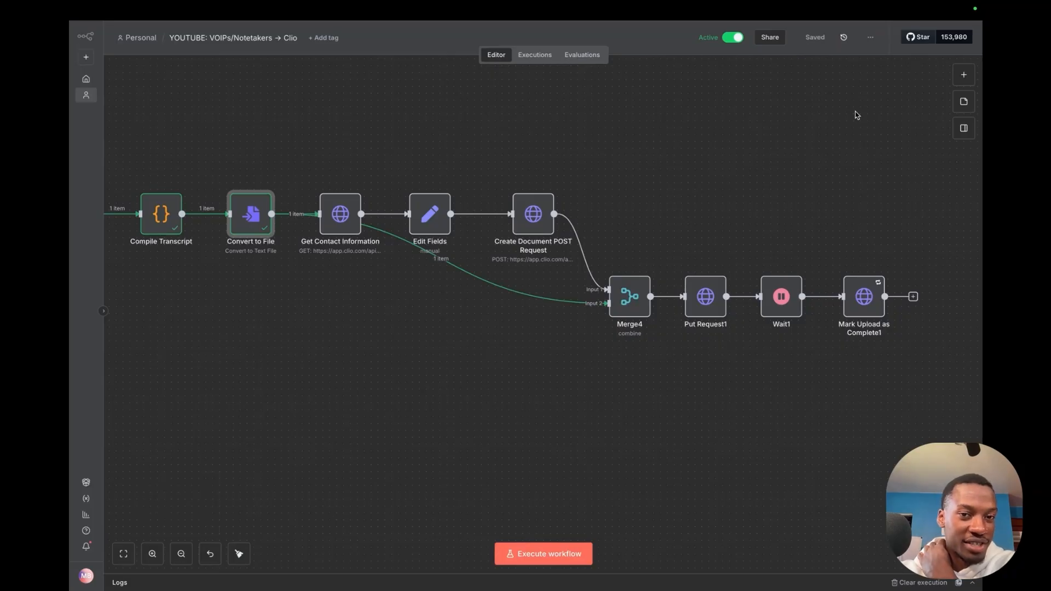
Create a data table named "CLIO Contact Data" from the overview page.
scroll(615, 156, "up", 2)
scroll(615, 156, "left", 6)
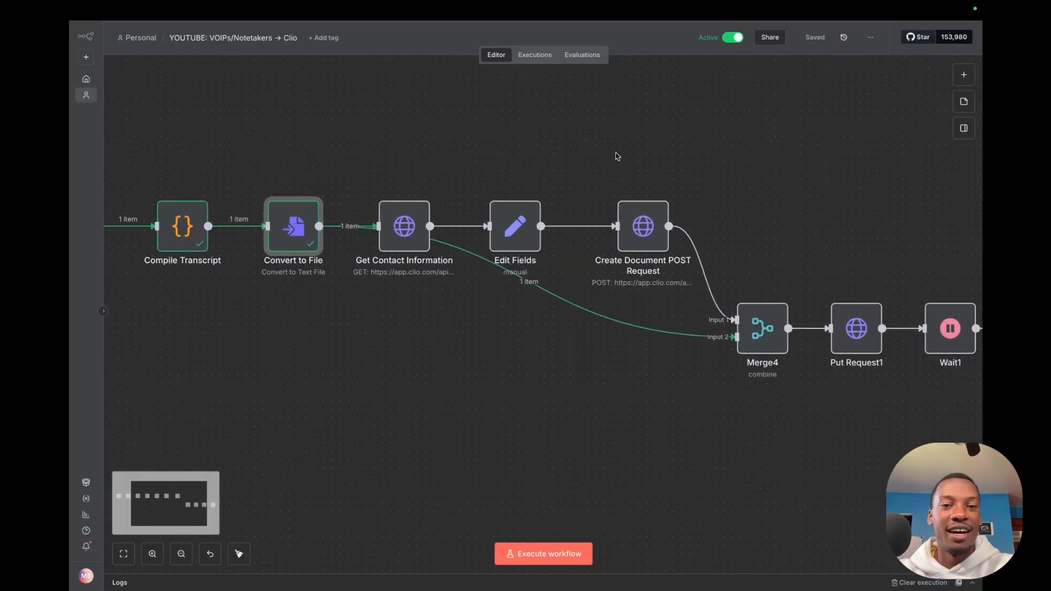
scroll(616, 156, "up", 3)
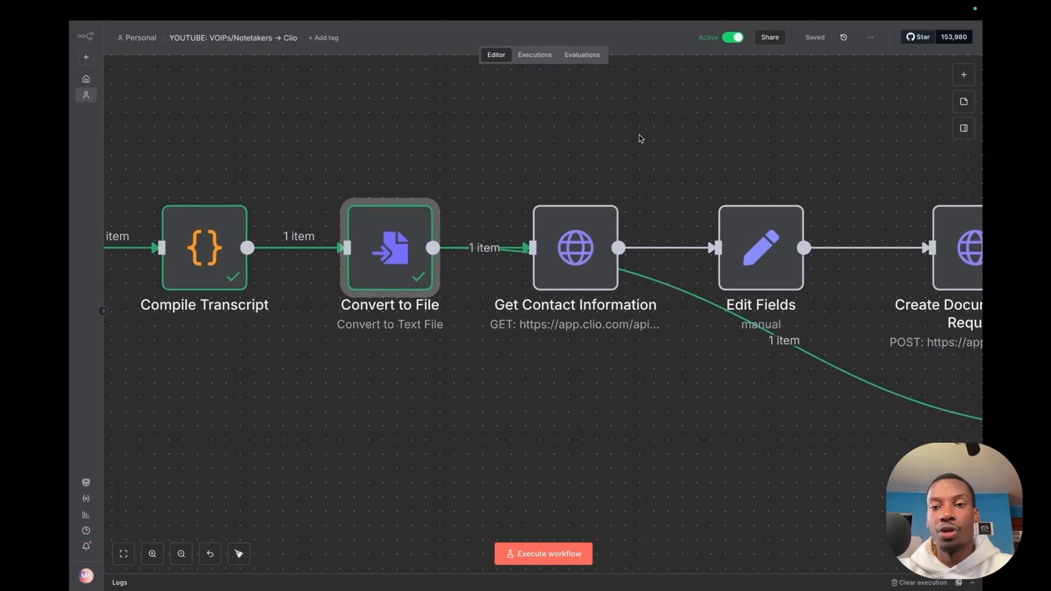
left_click(569, 135)
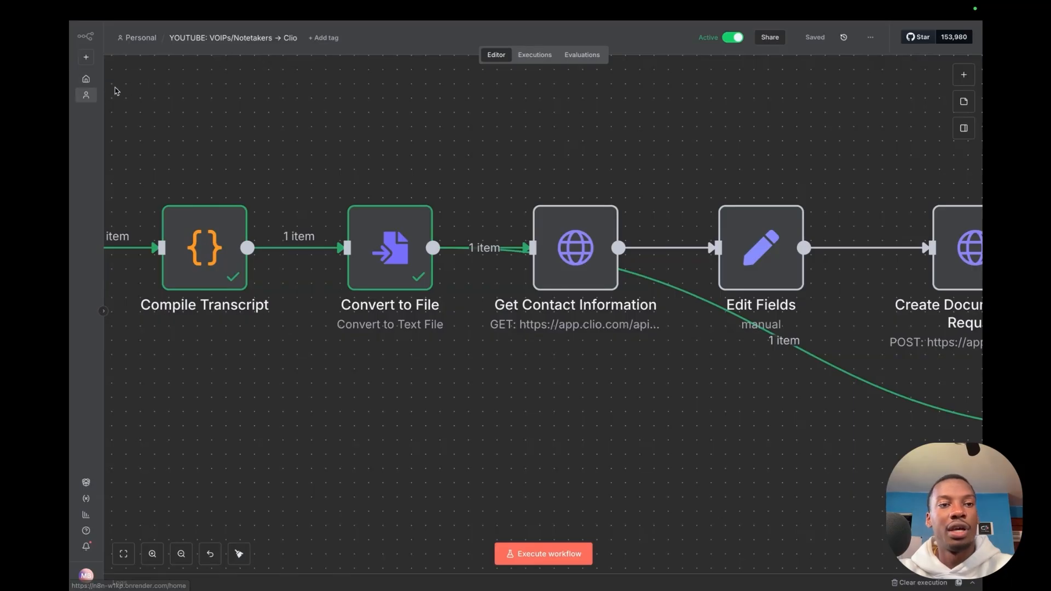
left_click(92, 79)
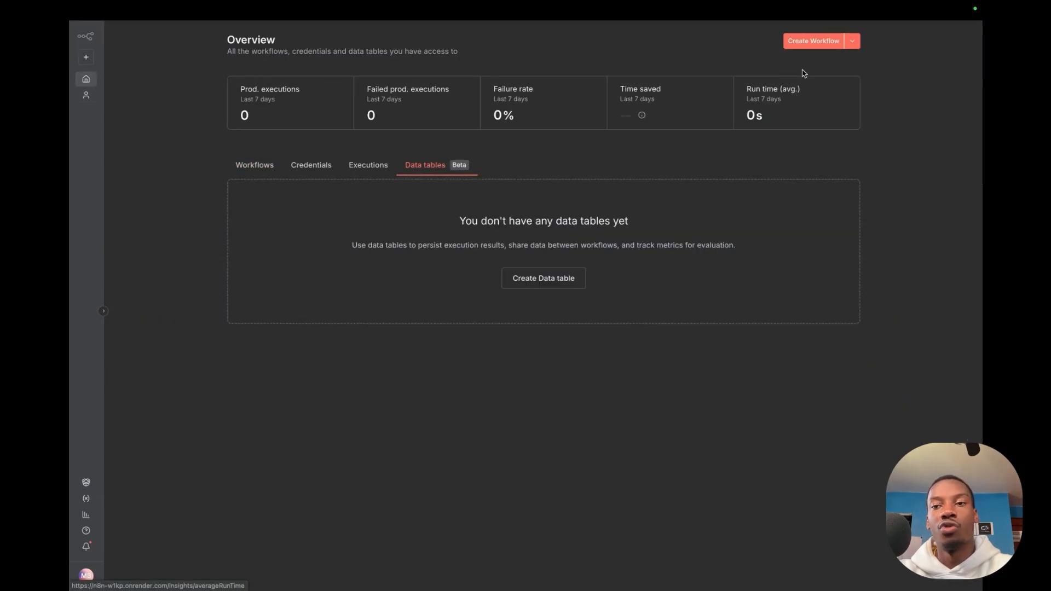
left_click(554, 277)
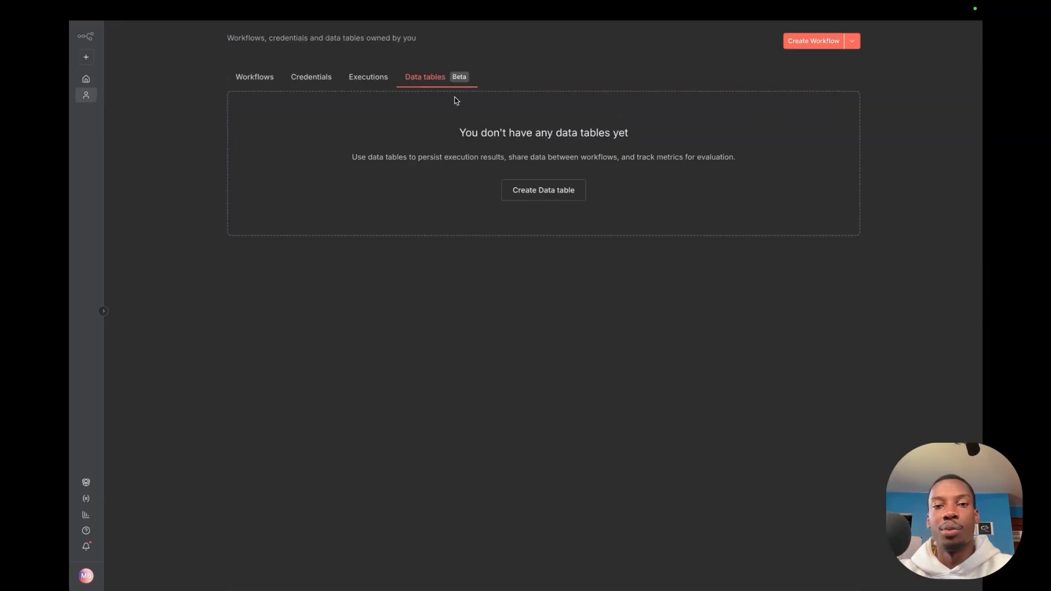
type("CLIO")
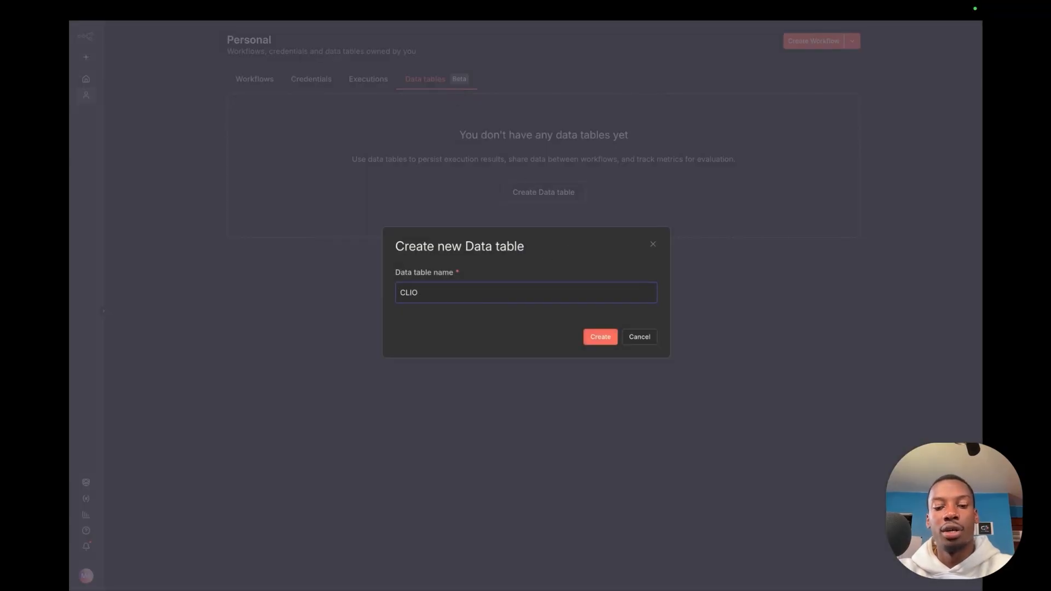
type(" Contact Data")
left_click(597, 340)
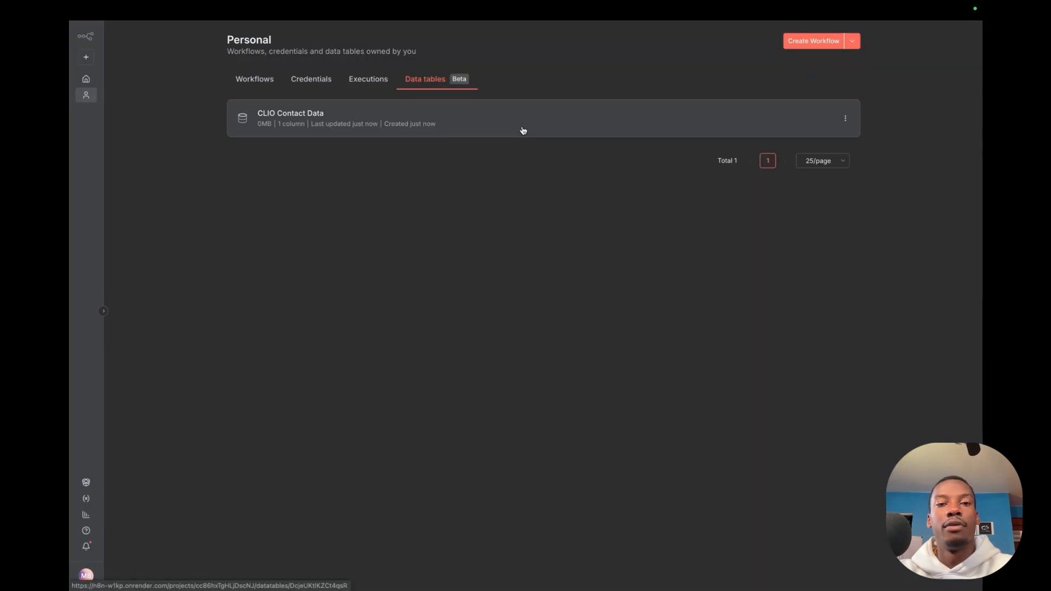
Add the string columns Name, Phone and Email to the CLIO Contact Data table.
left_click(495, 122)
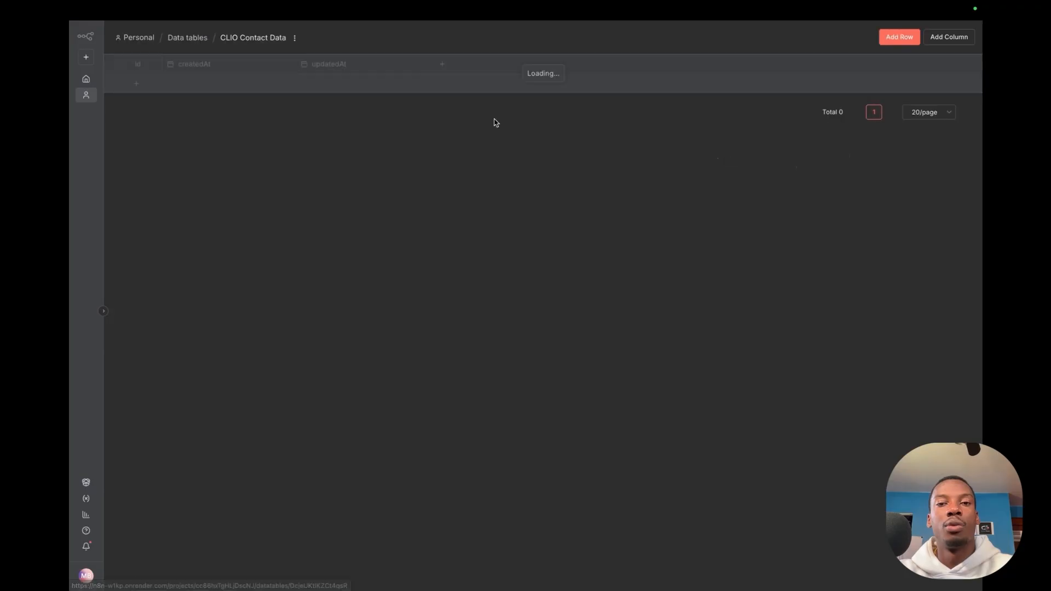
left_click(442, 64)
type("Name")
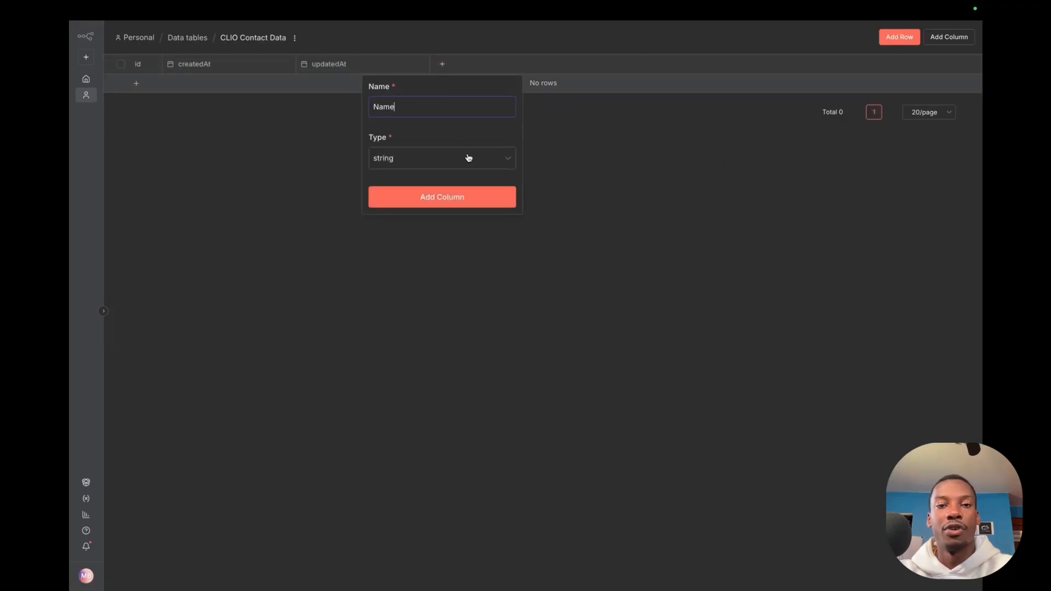
left_click(470, 195)
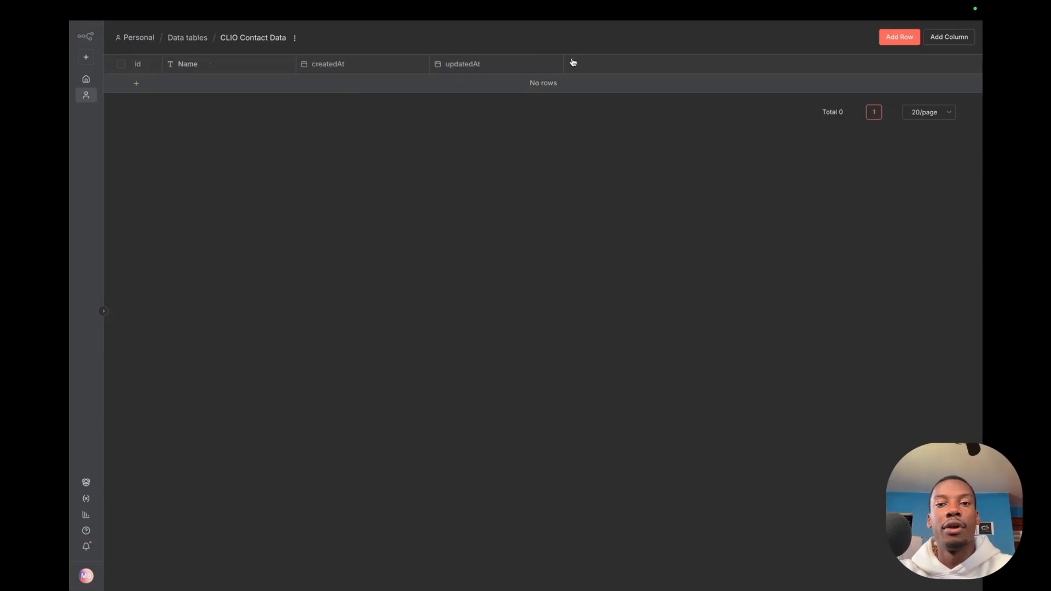
type("Phone NUmb")
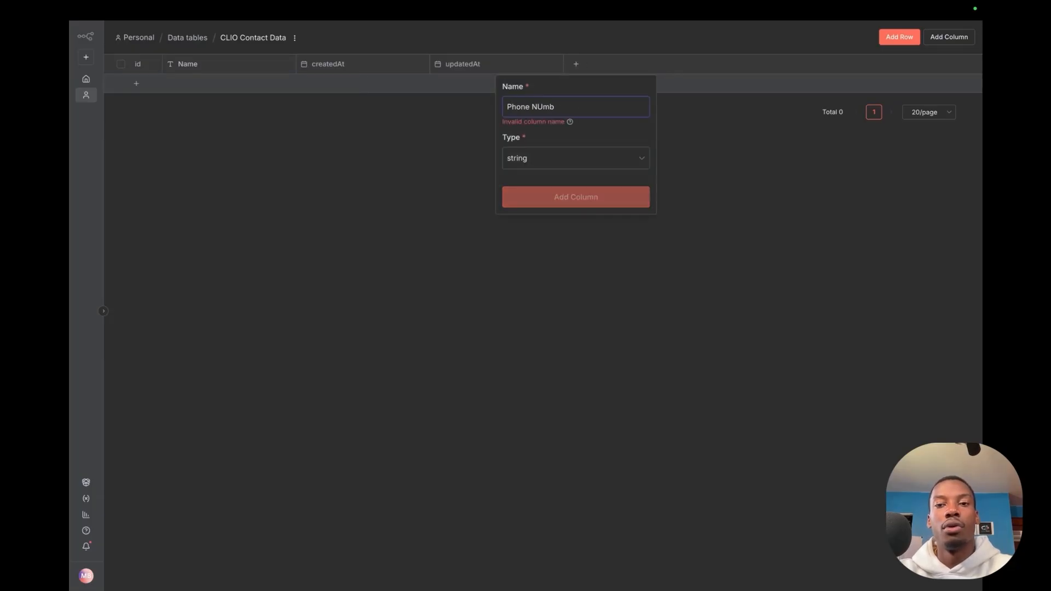
key("BackSpace")
key("BackSpace")
left_click(591, 198)
left_click(710, 65)
type("Em")
left_click(694, 202)
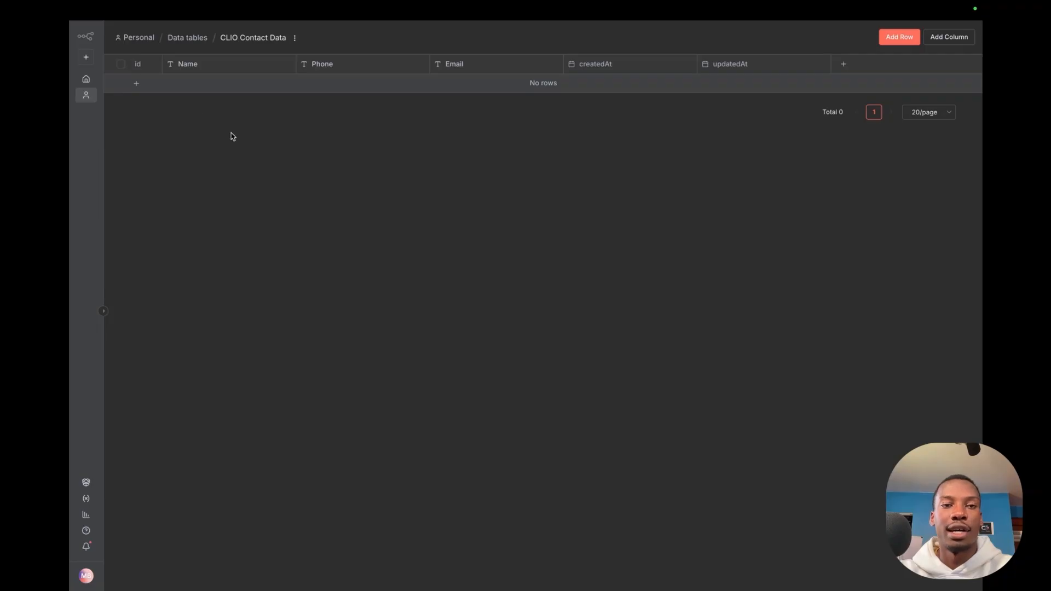
mouse_move(79, 54)
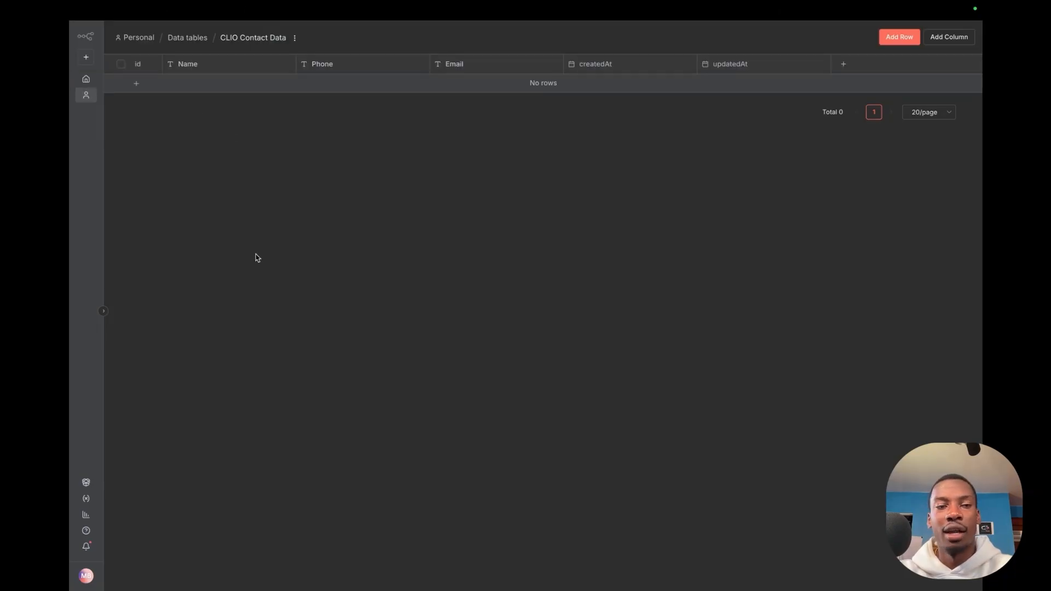
mouse_move(171, 4)
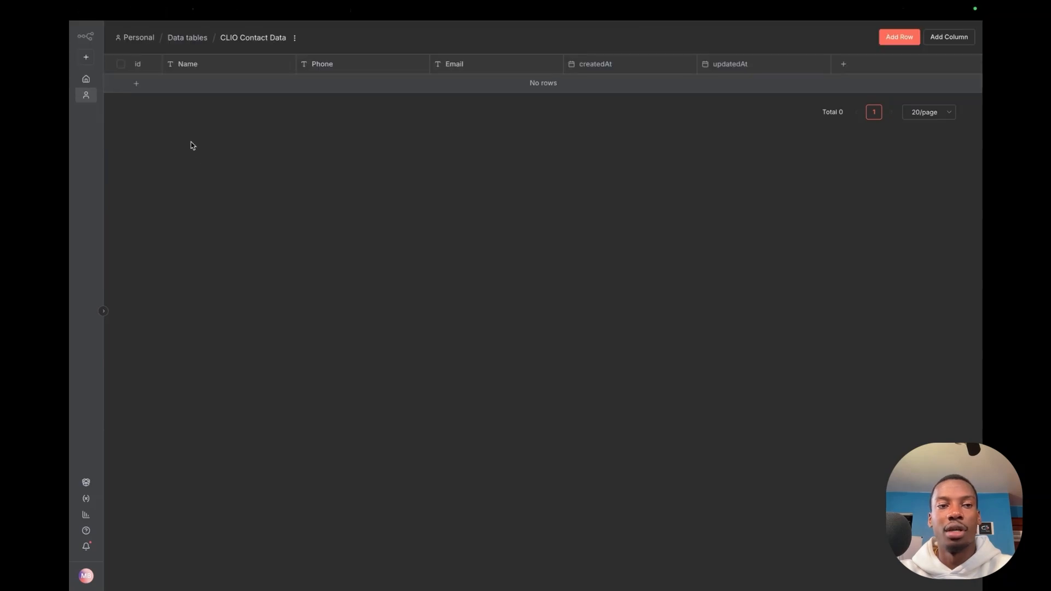
mouse_move(82, 3)
left_click(81, 51)
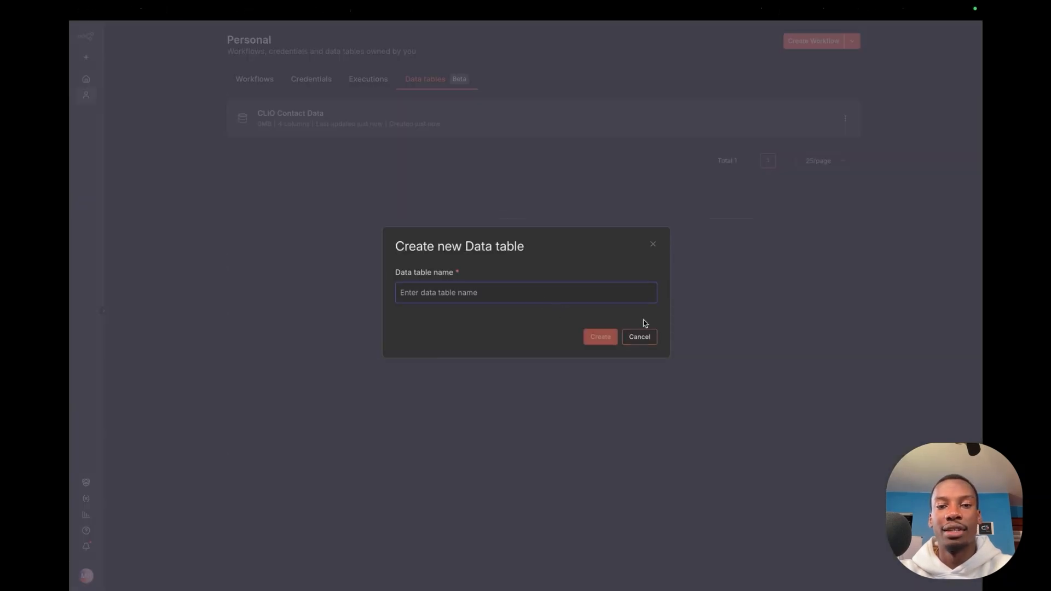
left_click(654, 245)
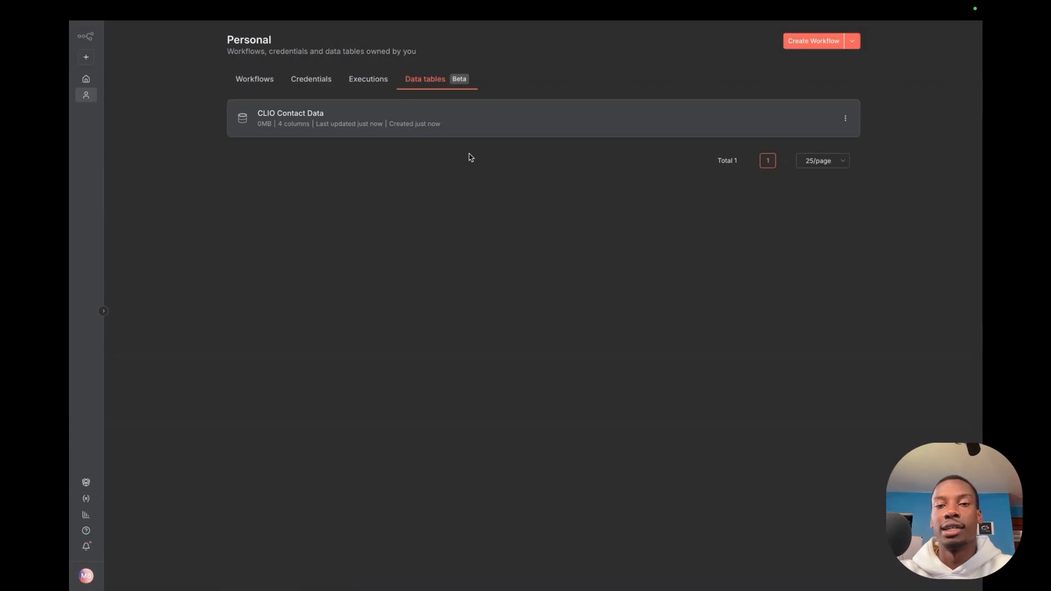
Delete the CLIO Contact Data table.
left_click(845, 118)
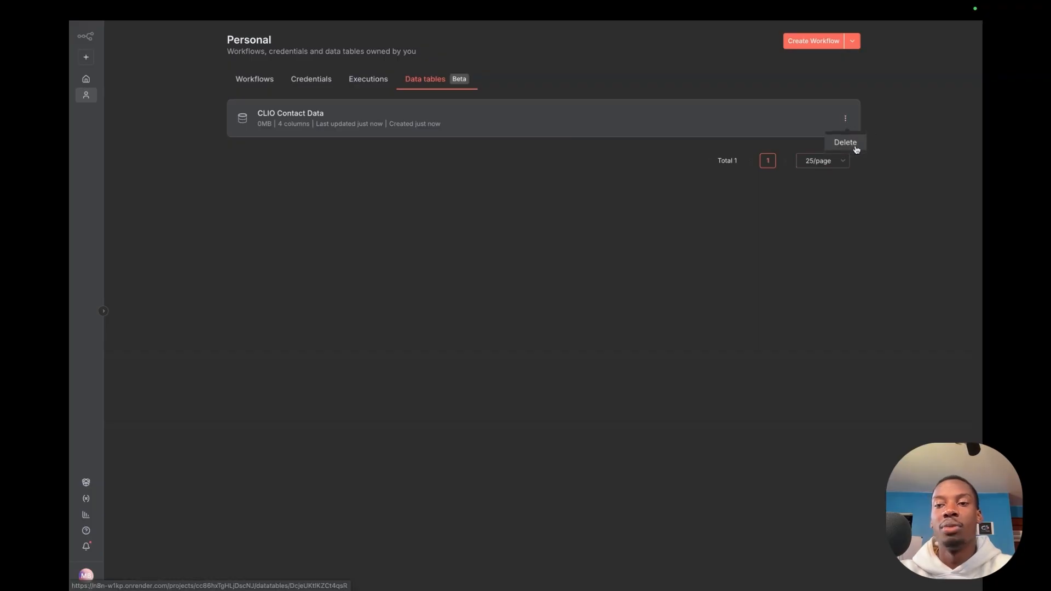
left_click(855, 149)
left_click(613, 333)
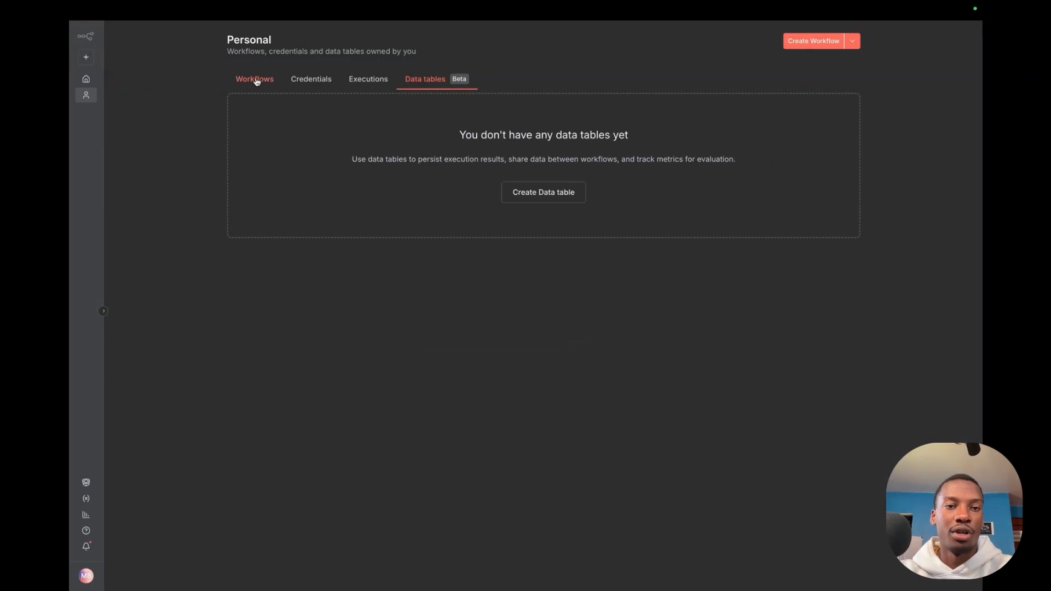
Reopen the "YOUTUBE: VOIPs/Notetakers → Clio" workflow from the overview's workflow list.
left_click(255, 80)
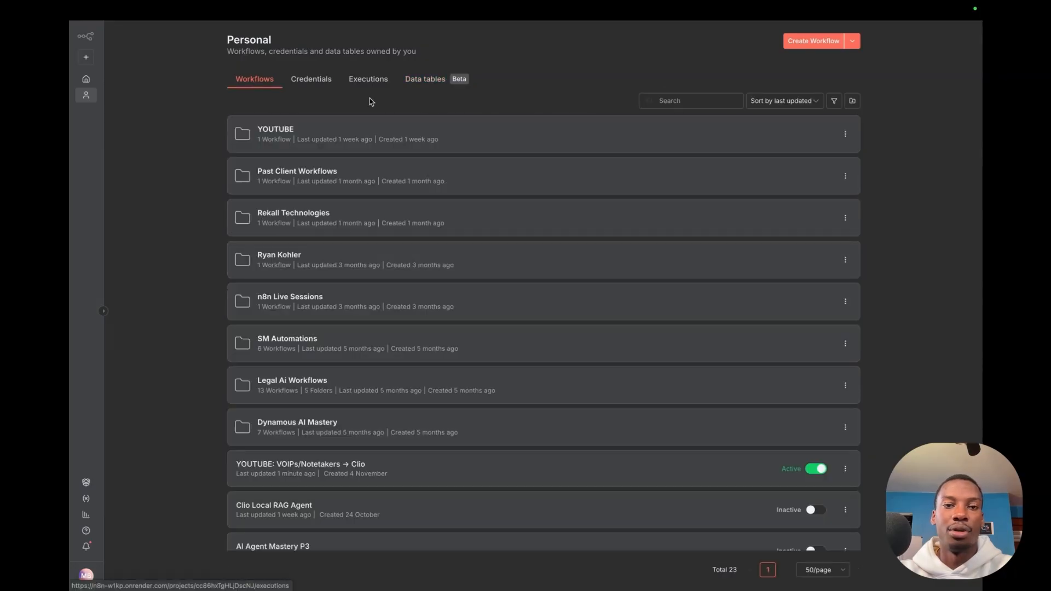
left_click(86, 80)
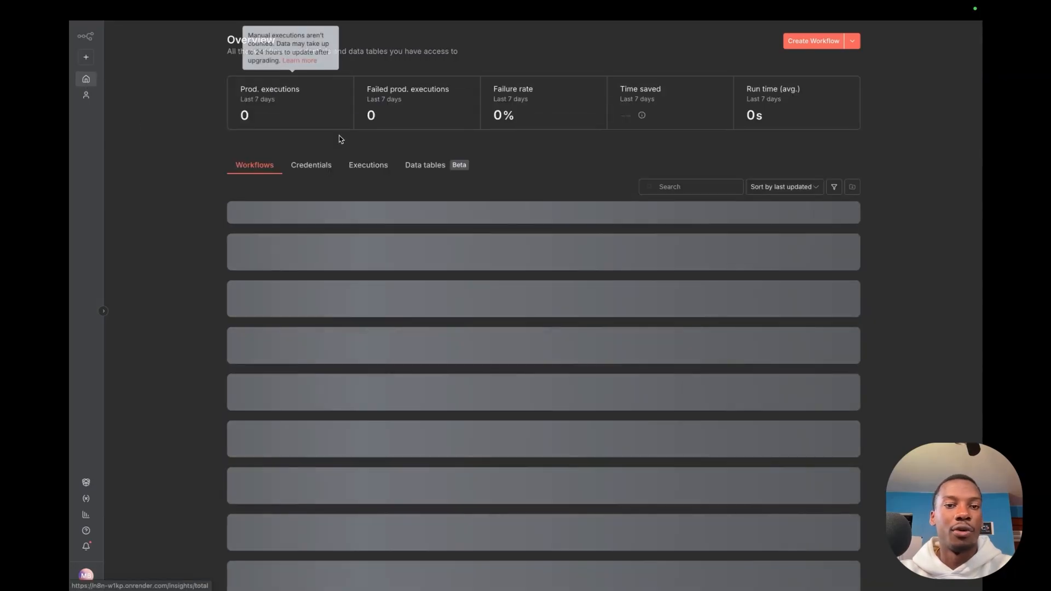
left_click(371, 218)
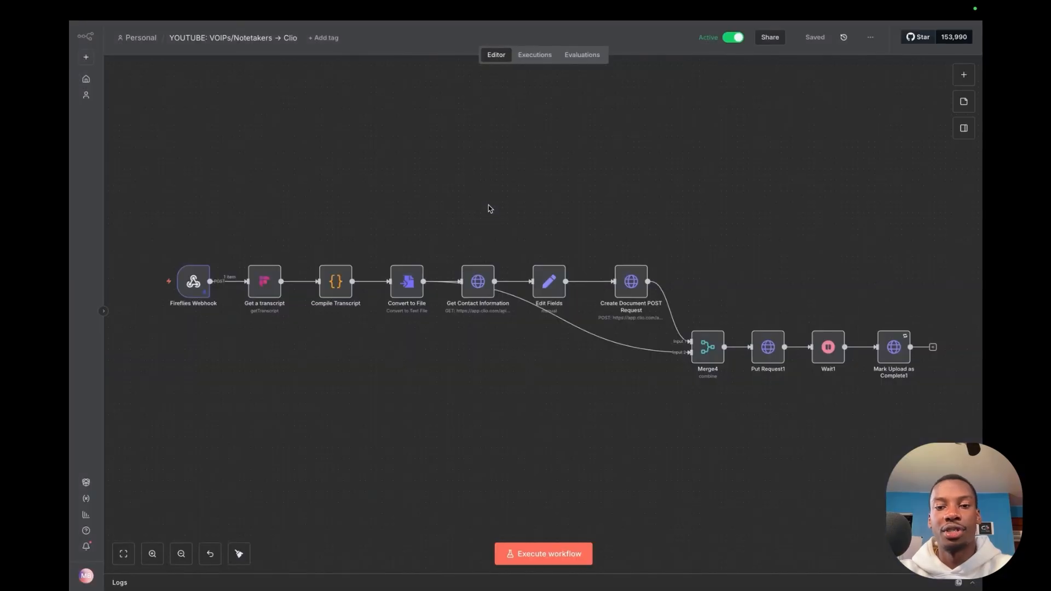
Execute the nodes preceding Get Contact Information so that it receives the converted text file as input.
scroll(490, 202, "up", 5)
double_click(462, 244)
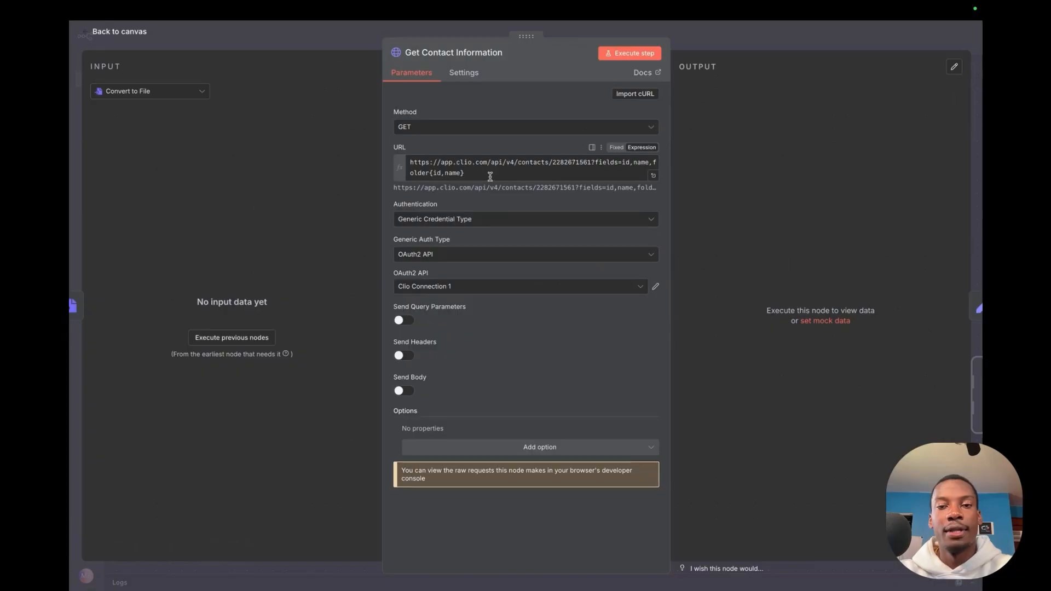
left_click(286, 166)
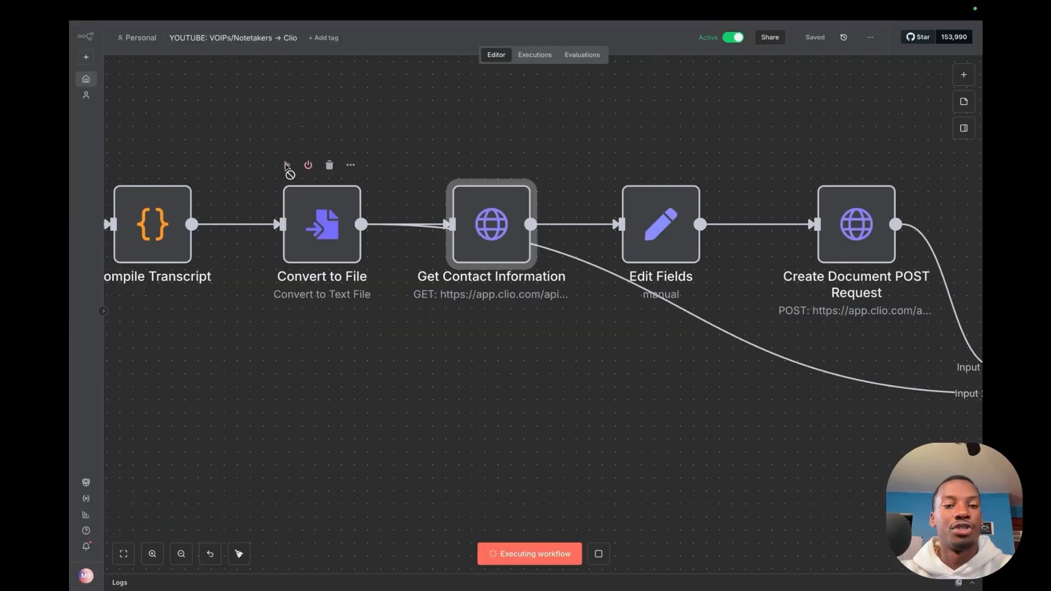
scroll(375, 331, "left", 5)
scroll(569, 239, "right", 3)
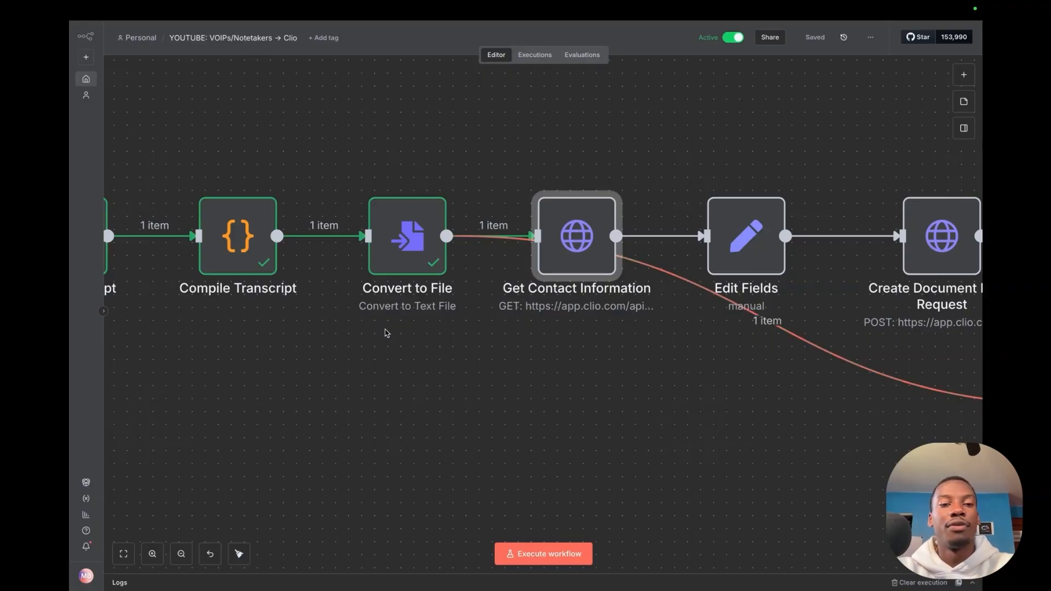
Examine the Get Contact Information node's URL expression, and switch to Clio to locate the contact ID in the contact page's address.
double_click(569, 222)
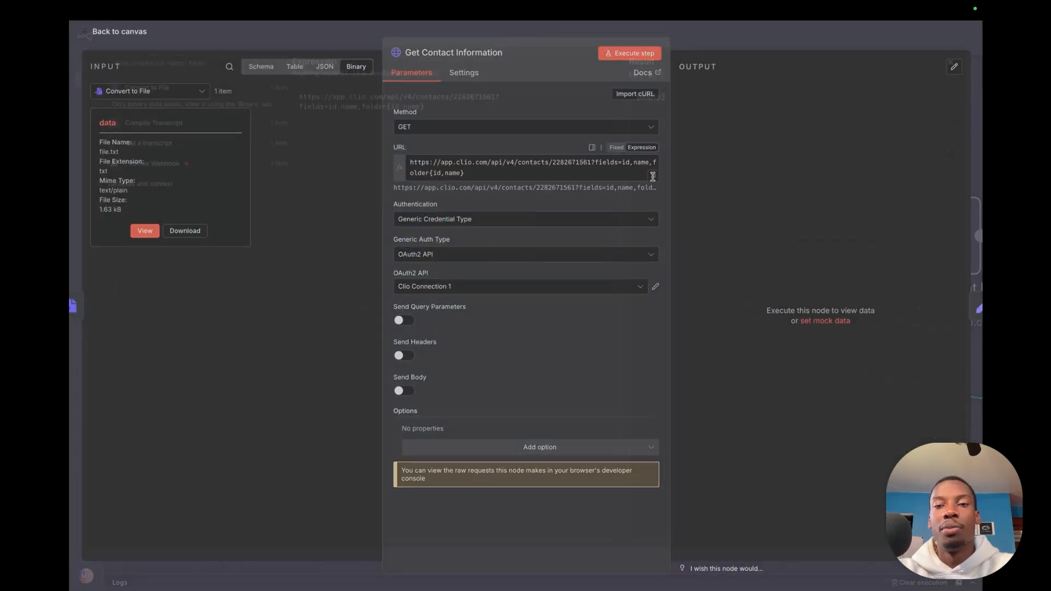
left_click(655, 177)
left_click_drag(299, 105, 500, 104)
left_click(453, 114)
left_click(383, 32)
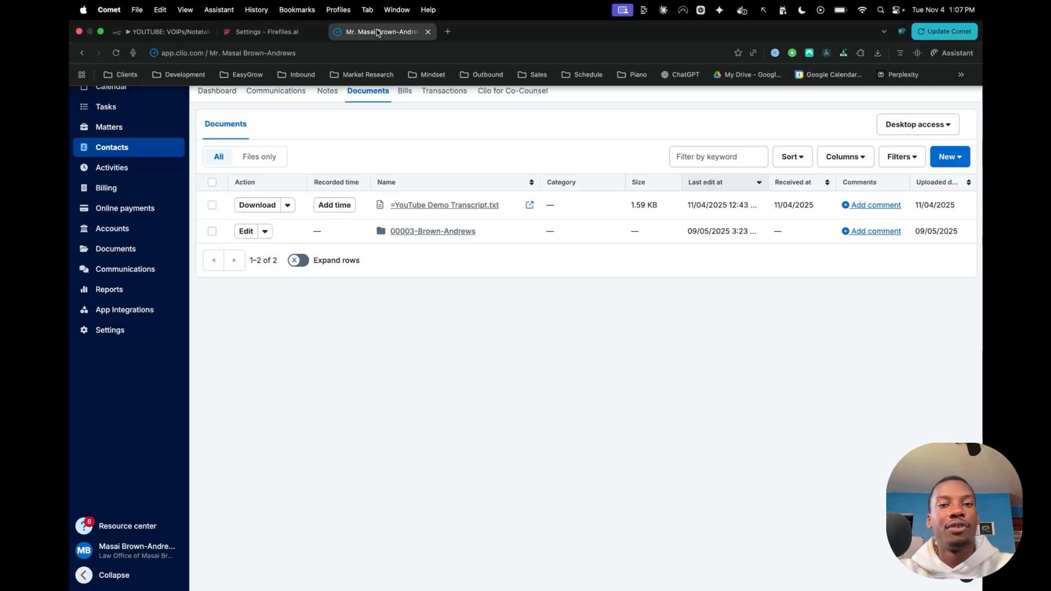
double_click(279, 53)
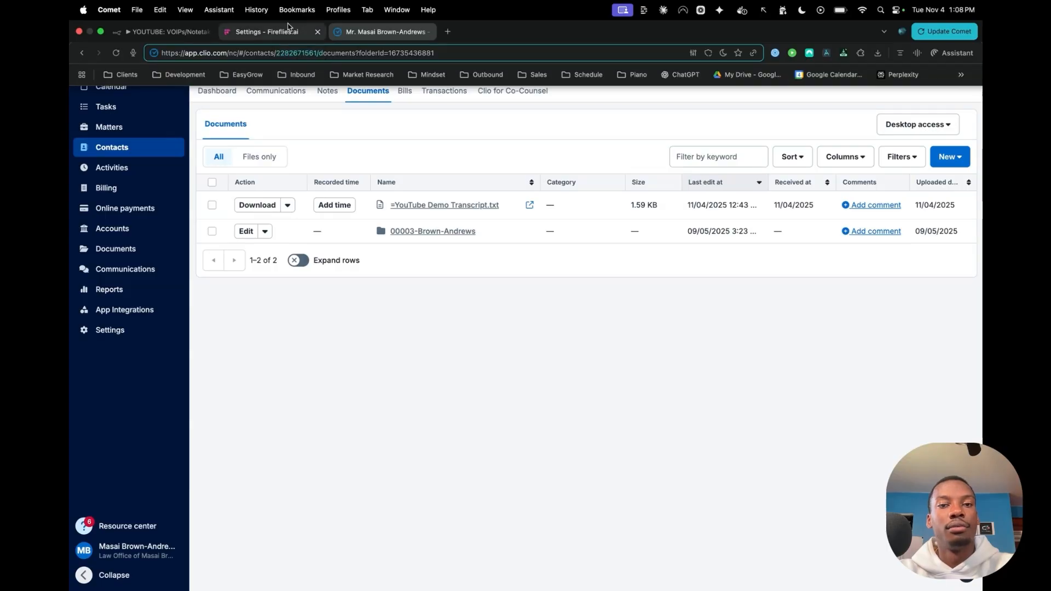
Switch back to the n8n workflow and examine the contact ID and the id, name and folder fields in the Get Contact Information URL expression.
left_click(164, 31)
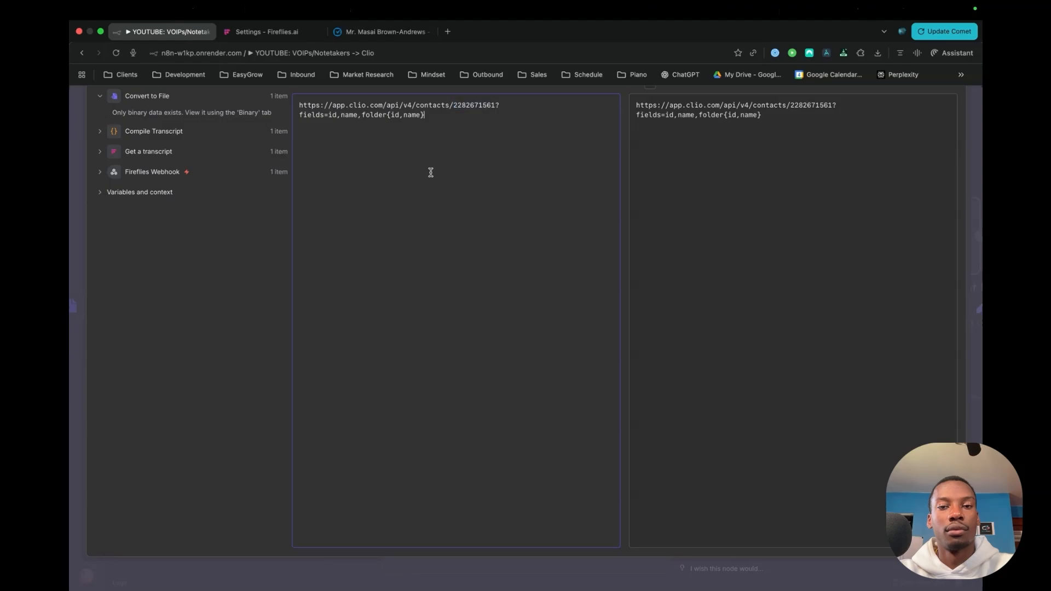
left_click(429, 169)
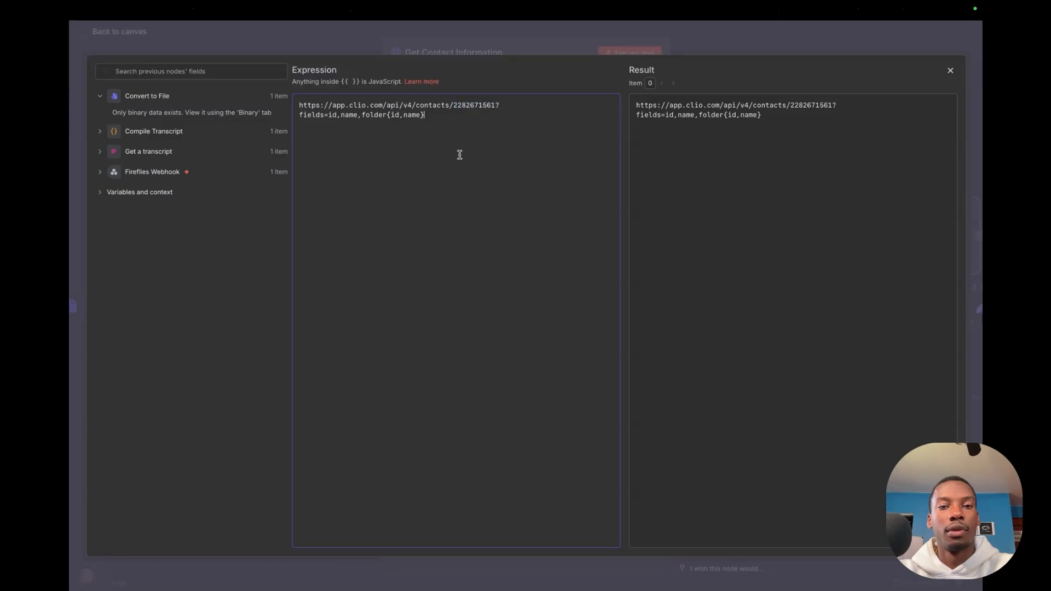
double_click(471, 106)
left_click(515, 113)
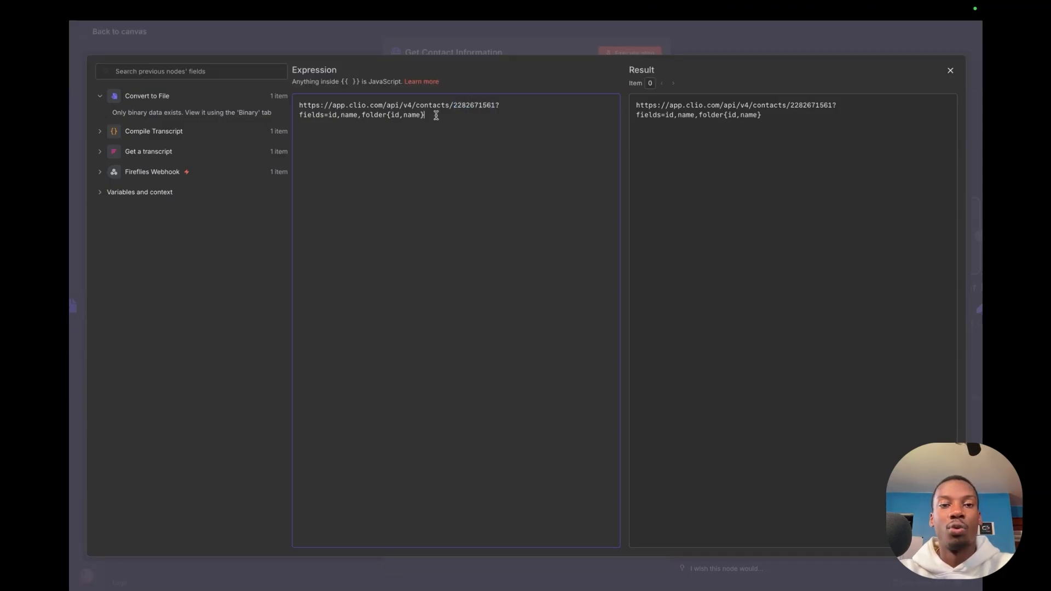
double_click(341, 115)
left_click(368, 117)
left_click_drag(361, 116, 379, 116)
left_click(382, 125)
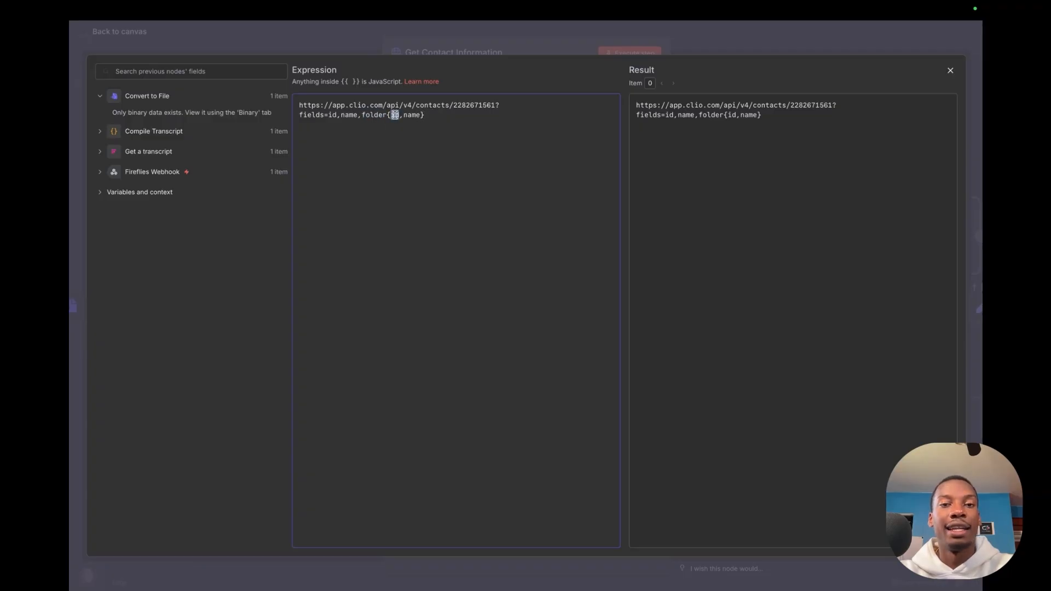
double_click(413, 116)
left_click(433, 115)
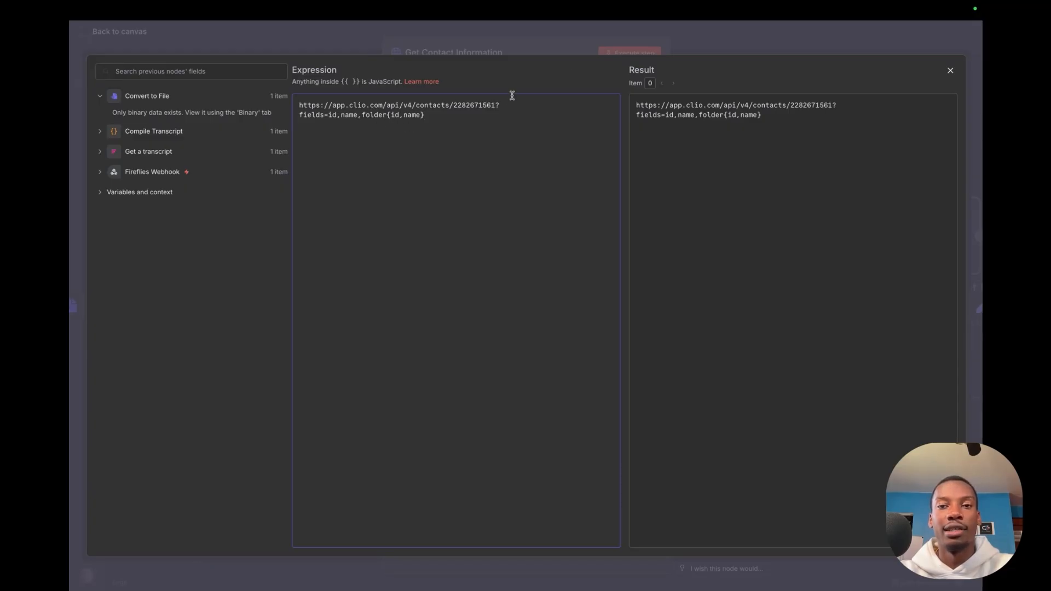
Close the URL expression, execute the Get Contact Information node, and examine the contact and folder fields in its output.
left_click(561, 52)
left_click(632, 53)
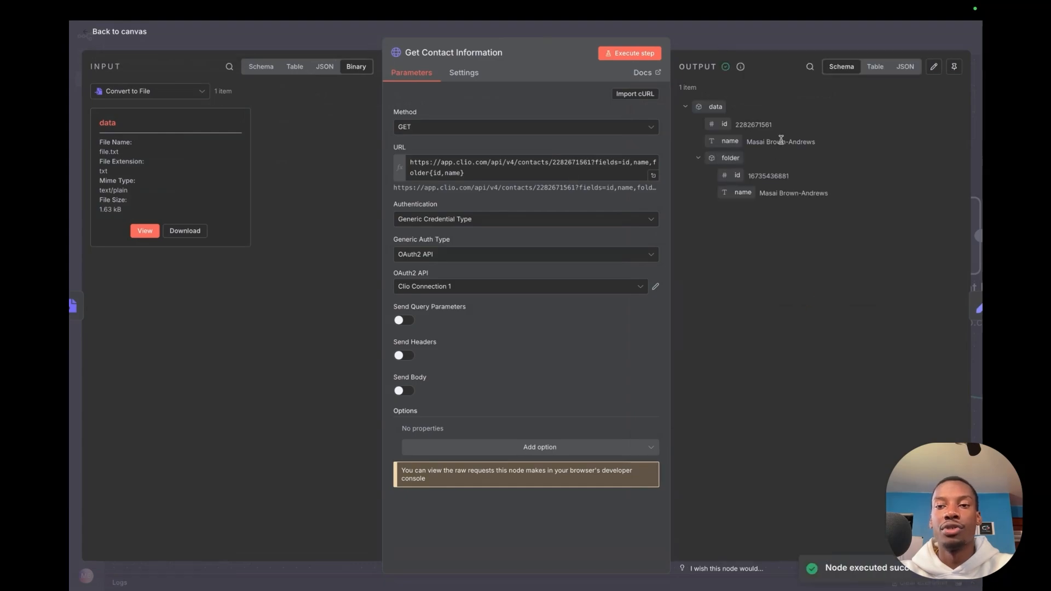
double_click(753, 125)
left_click_drag(771, 138, 773, 139)
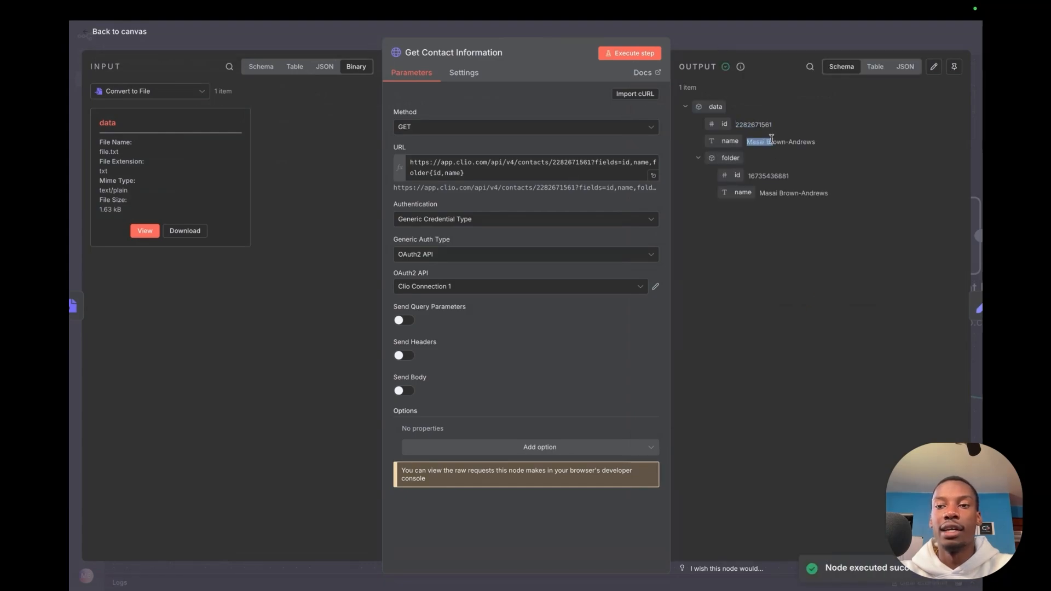
triple_click(802, 141)
left_click(814, 155)
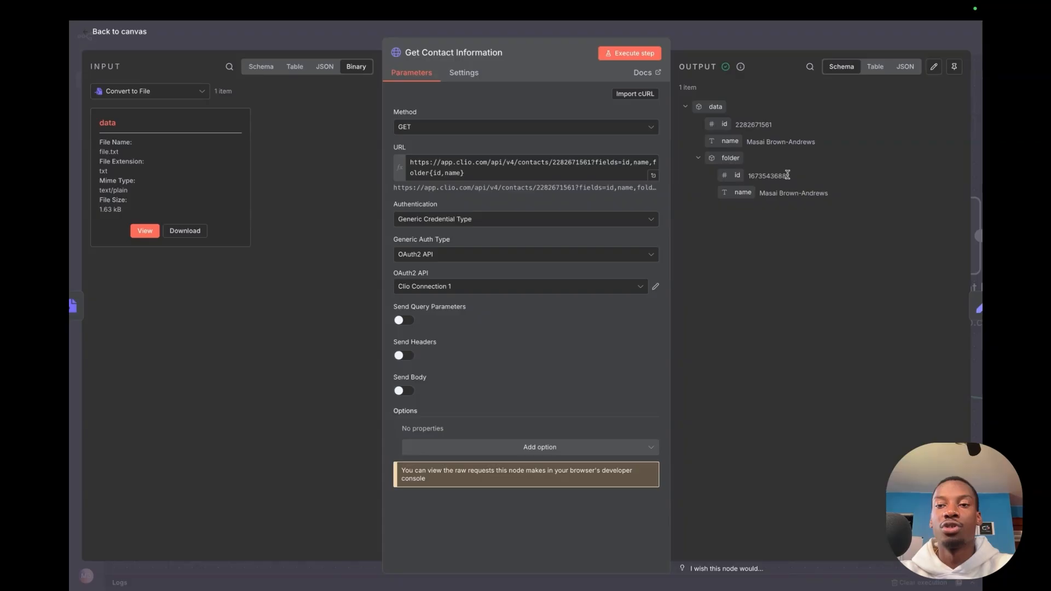
double_click(768, 176)
left_click(779, 210)
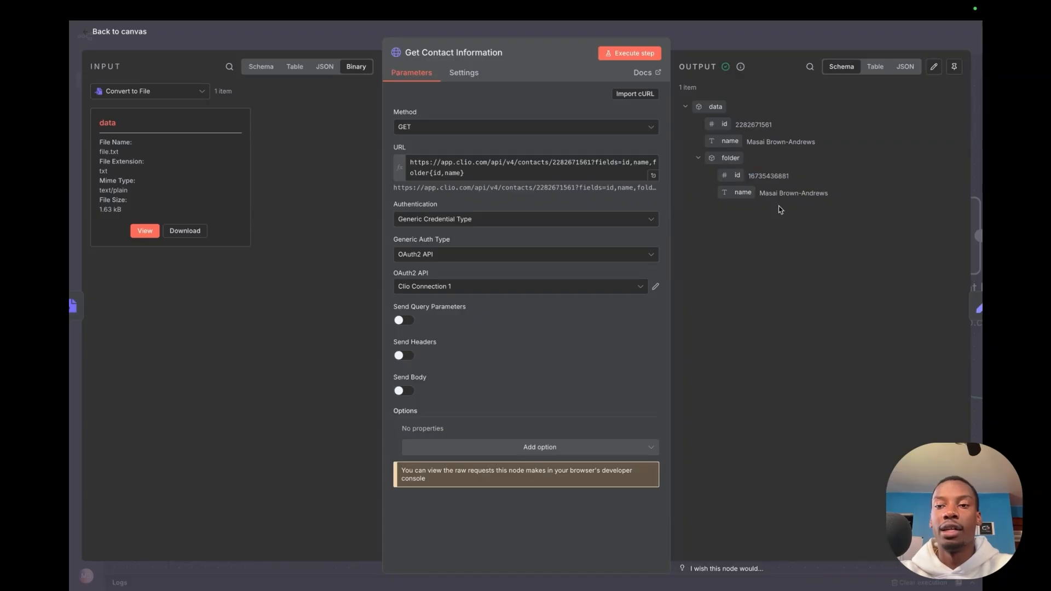
triple_click(783, 194)
left_click(783, 193)
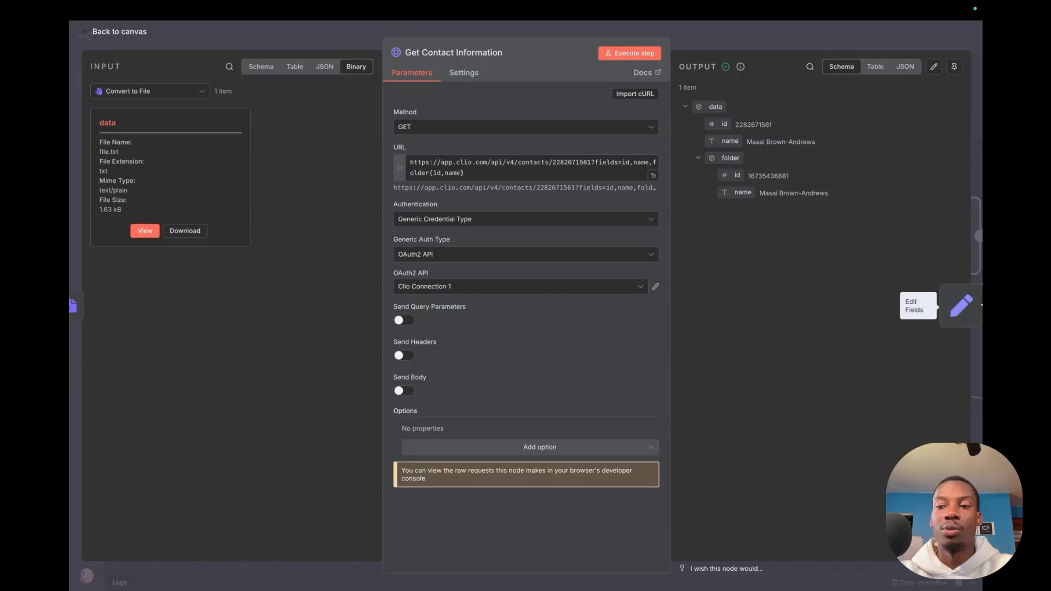
left_click(782, 26)
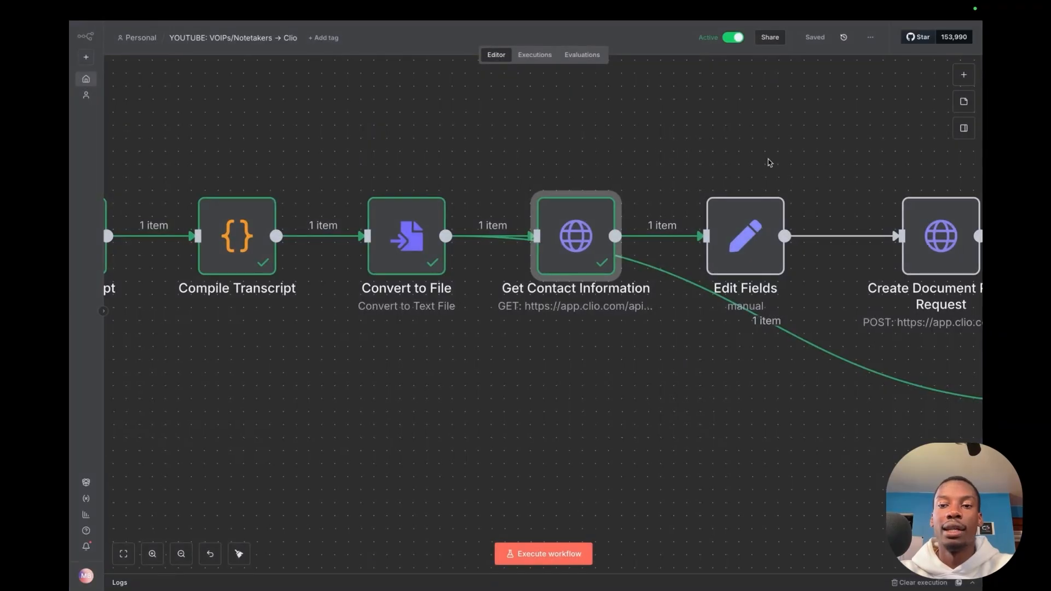
Try out a second Edit Fields (Set) node with a folder_id field for the contact's folder ID, and remove the node.
scroll(769, 162, "right", 3)
scroll(768, 159, "right", 2)
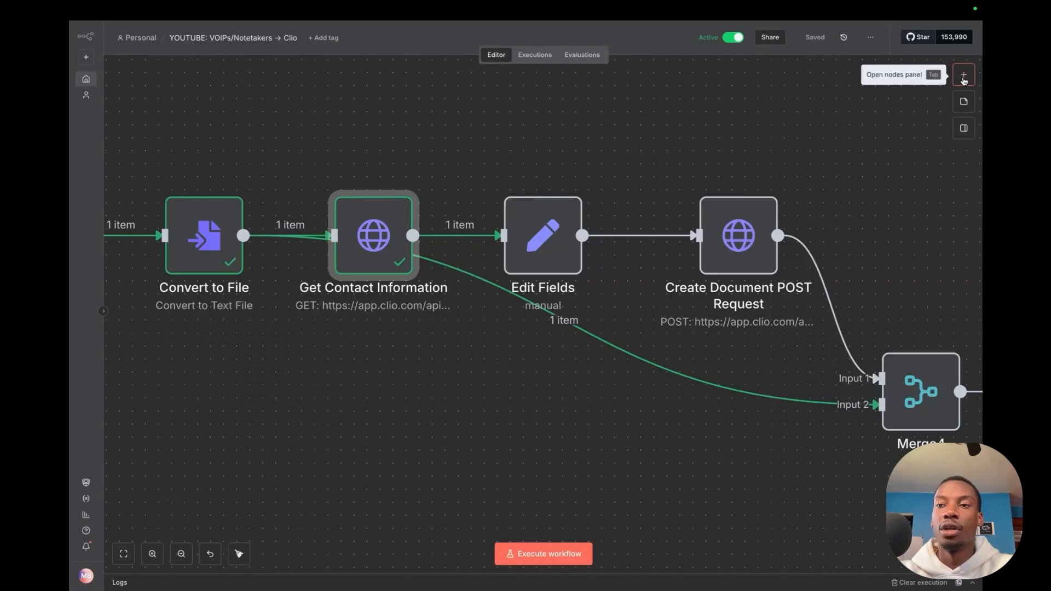
left_click(963, 79)
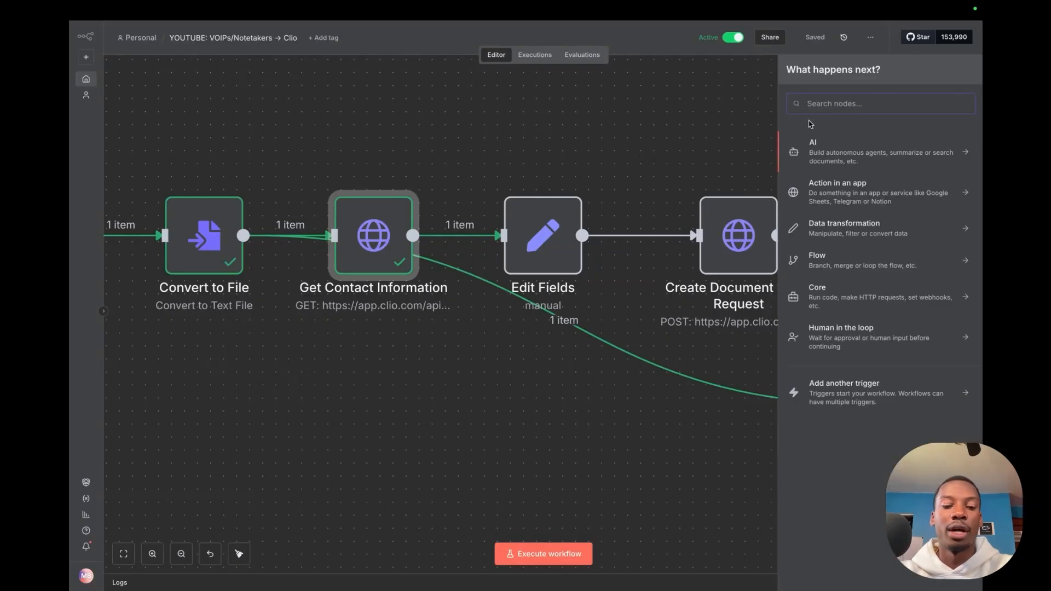
type("edit")
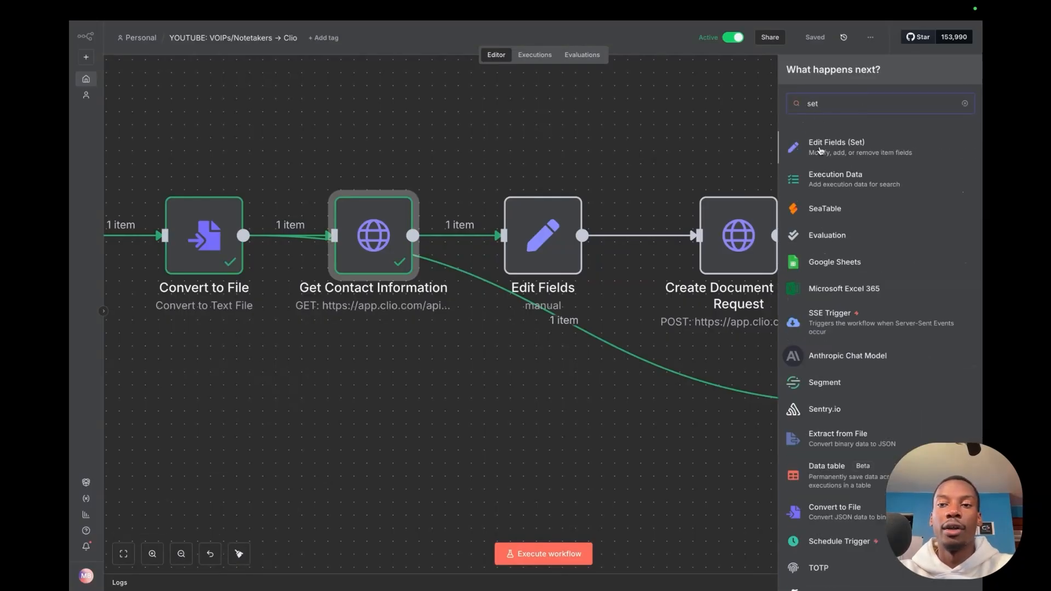
key("Return")
left_click(478, 210)
type("folder_id")
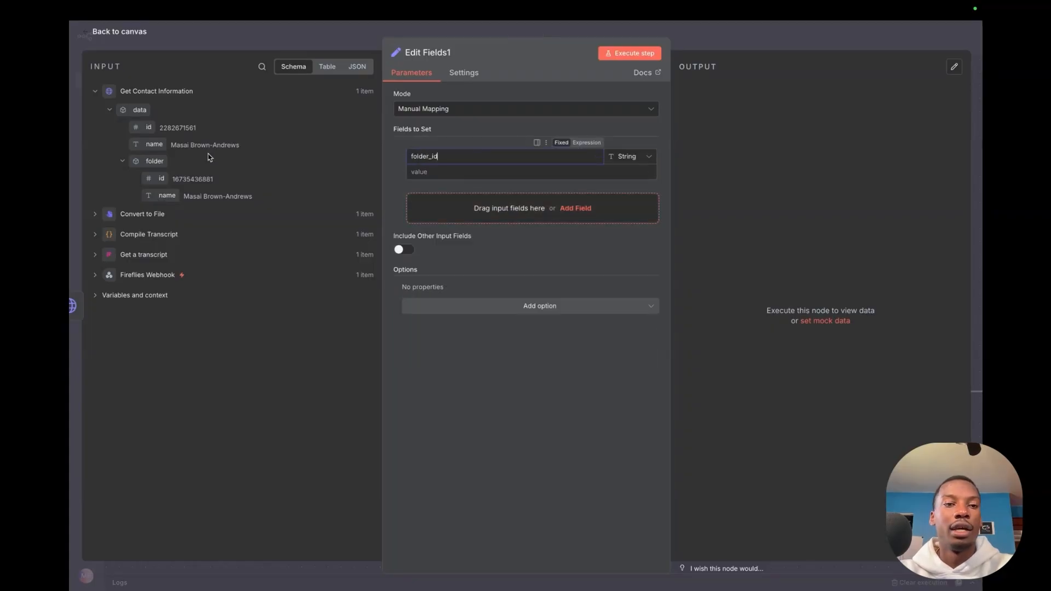
left_click_drag(215, 182, 489, 179)
left_click(194, 182)
key("Escape")
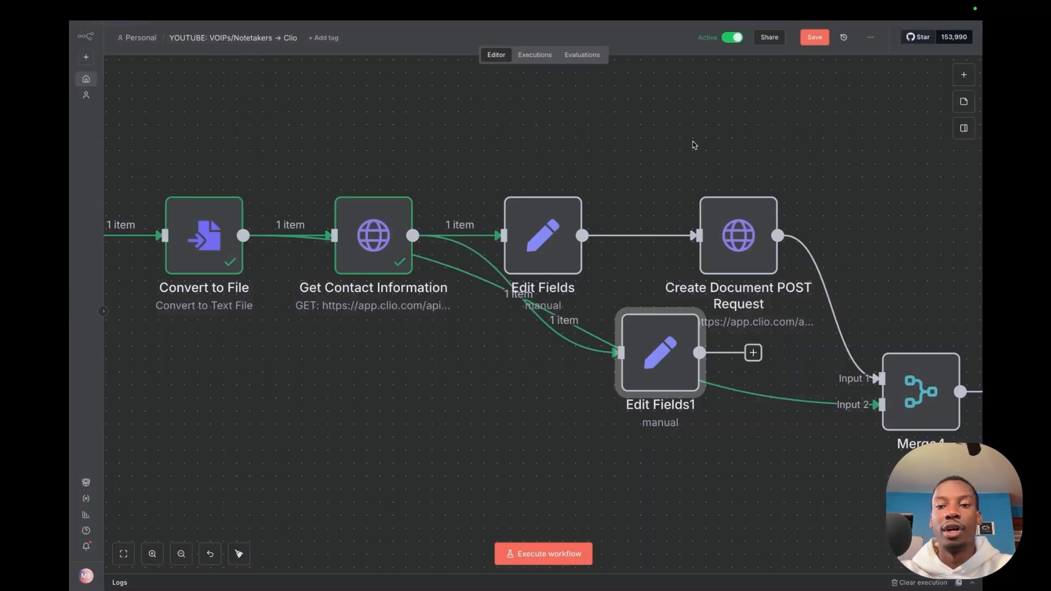
left_click(667, 293)
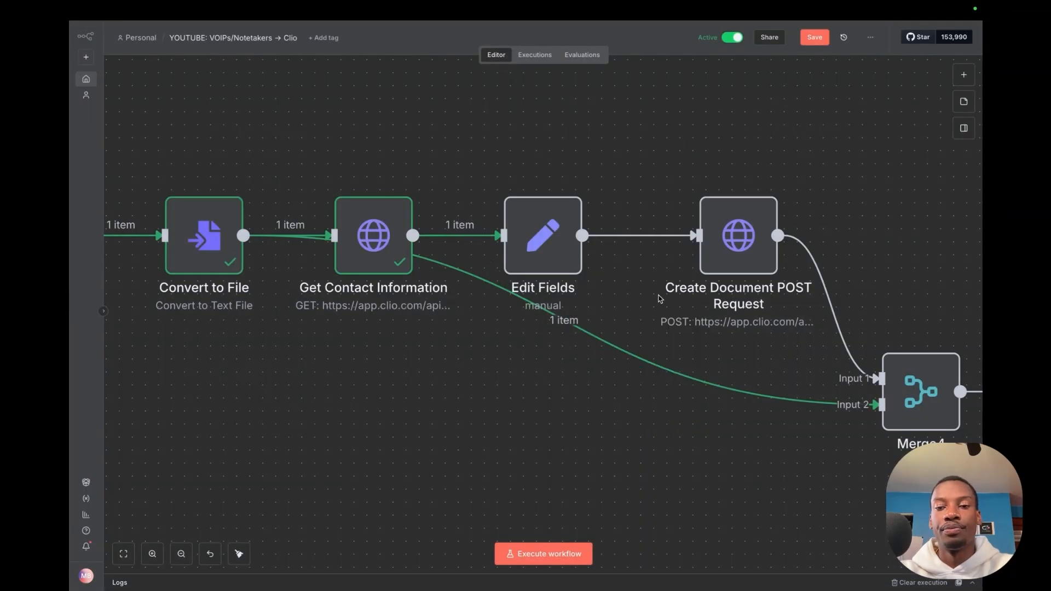
Execute the existing Edit Fields node that sets folder_id from the contact's folder ID, and save the workflow.
double_click(534, 251)
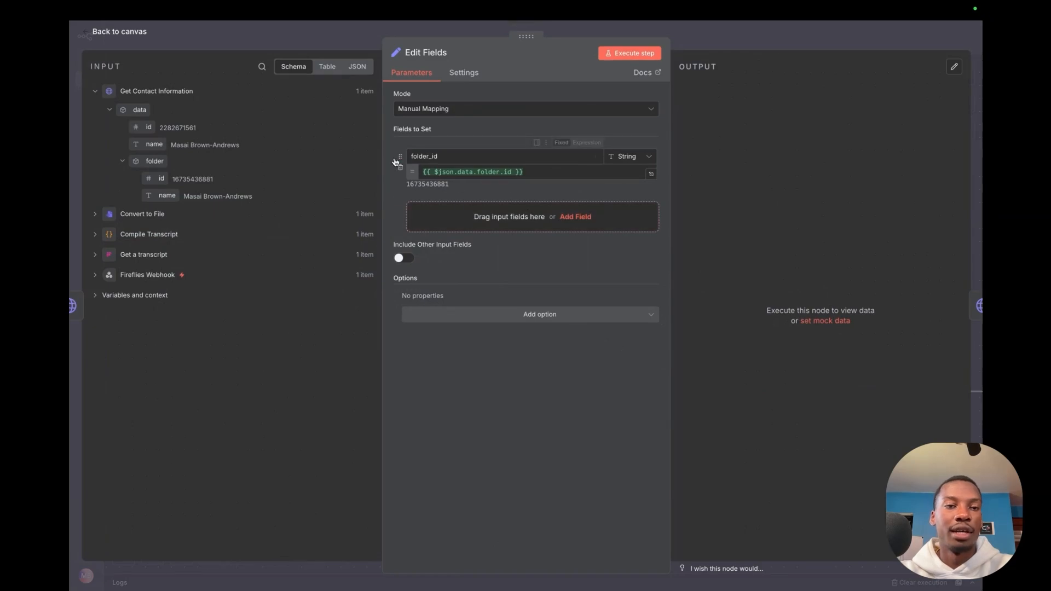
left_click(635, 54)
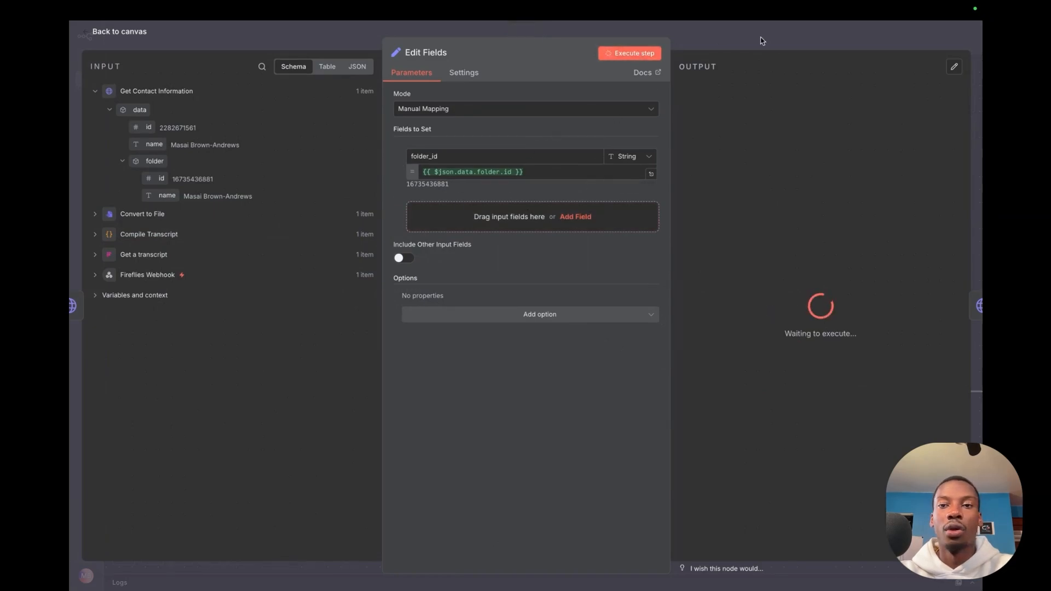
left_click(755, 41)
scroll(633, 198, "right", 3)
scroll(633, 198, "right", 2)
left_click(814, 37)
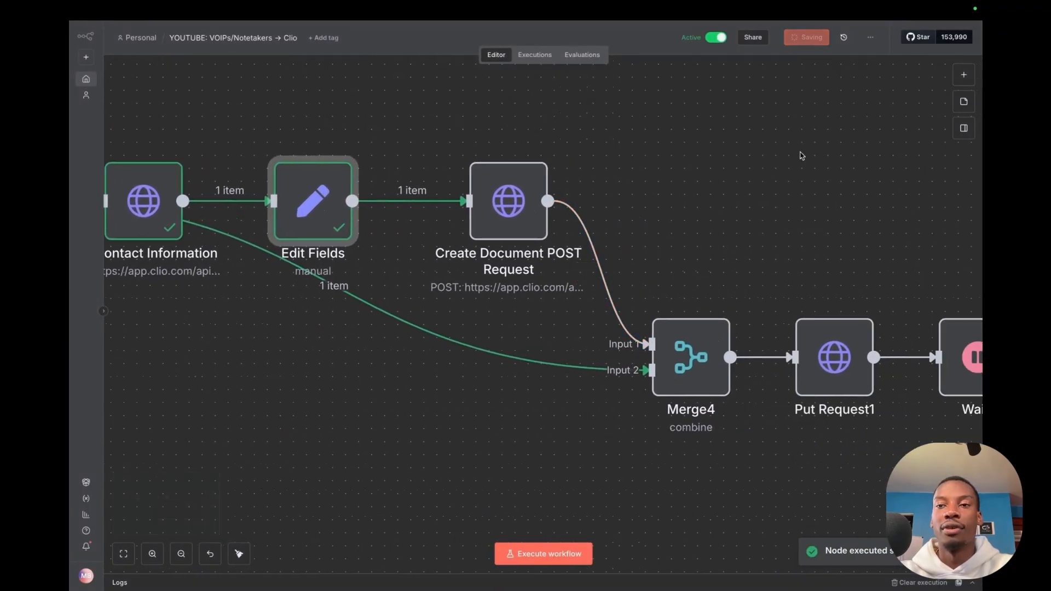
Open the Create Document POST Request node and review its method, URL and OAuth2 authentication settings.
scroll(802, 156, "down", 2)
scroll(802, 156, "right", 4)
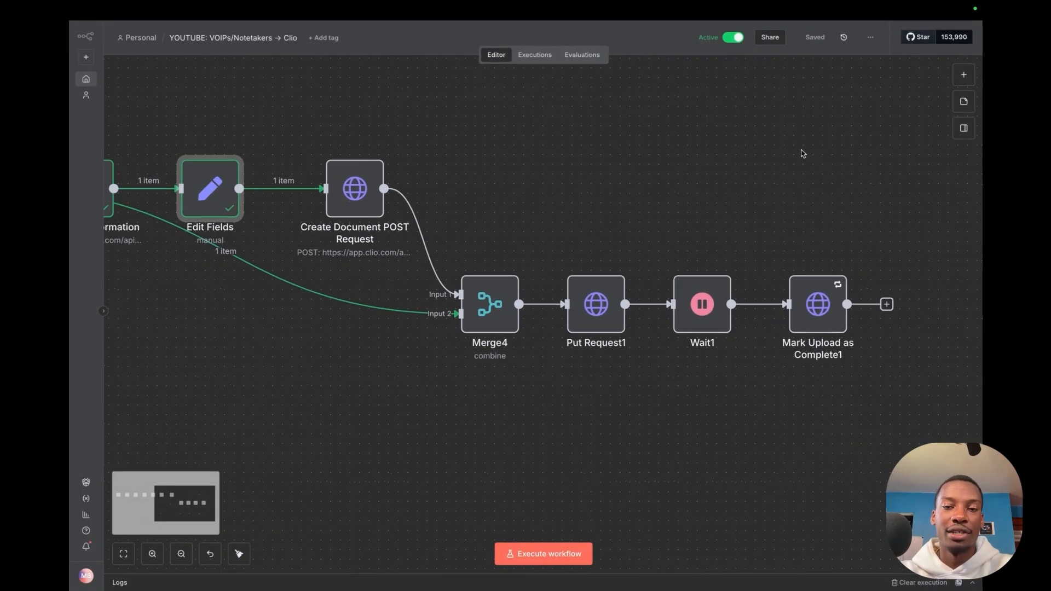
scroll(645, 192, "left", 4)
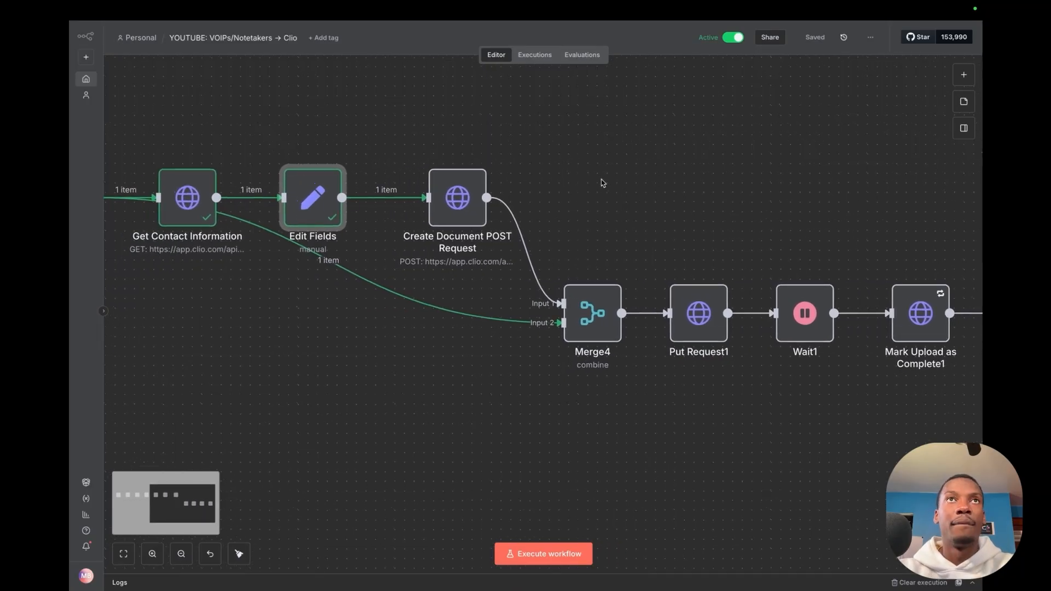
scroll(603, 182, "right", 1)
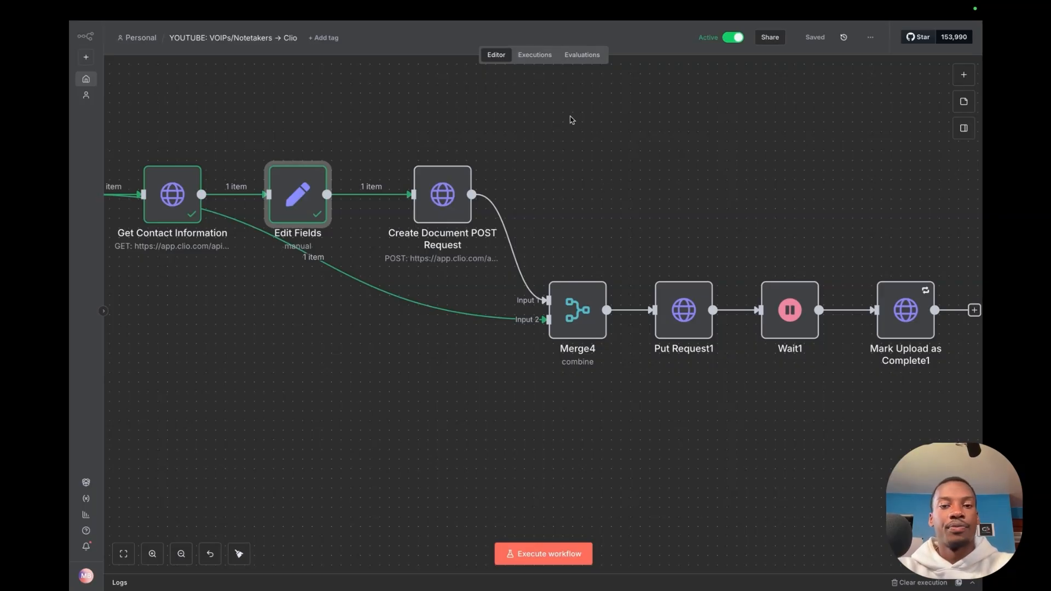
scroll(569, 118, "down", 1)
double_click(438, 172)
scroll(512, 277, "down", 1)
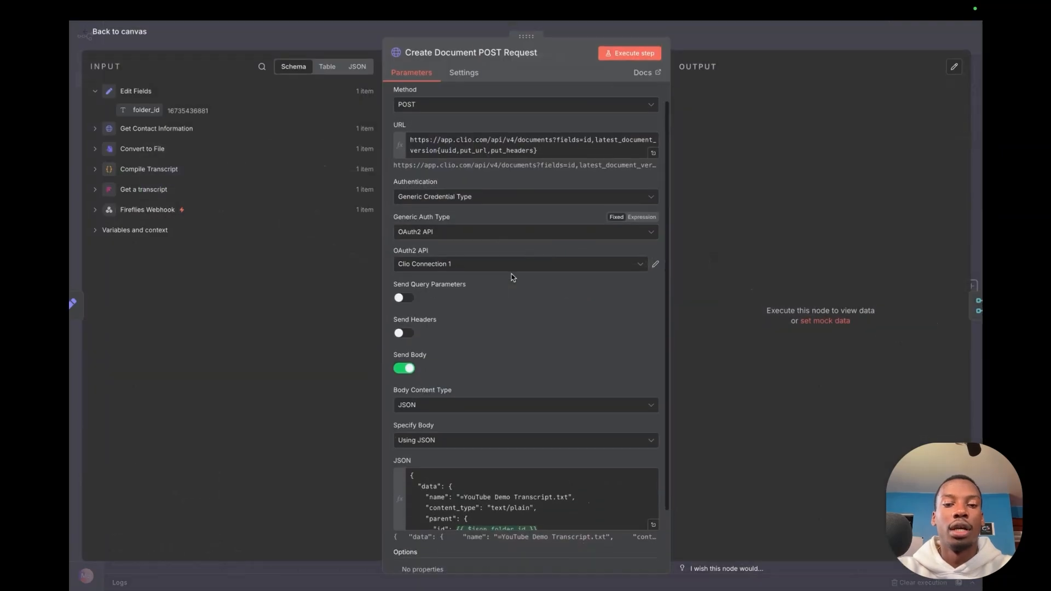
left_click_drag(383, 243, 661, 284)
scroll(661, 284, "up", 1)
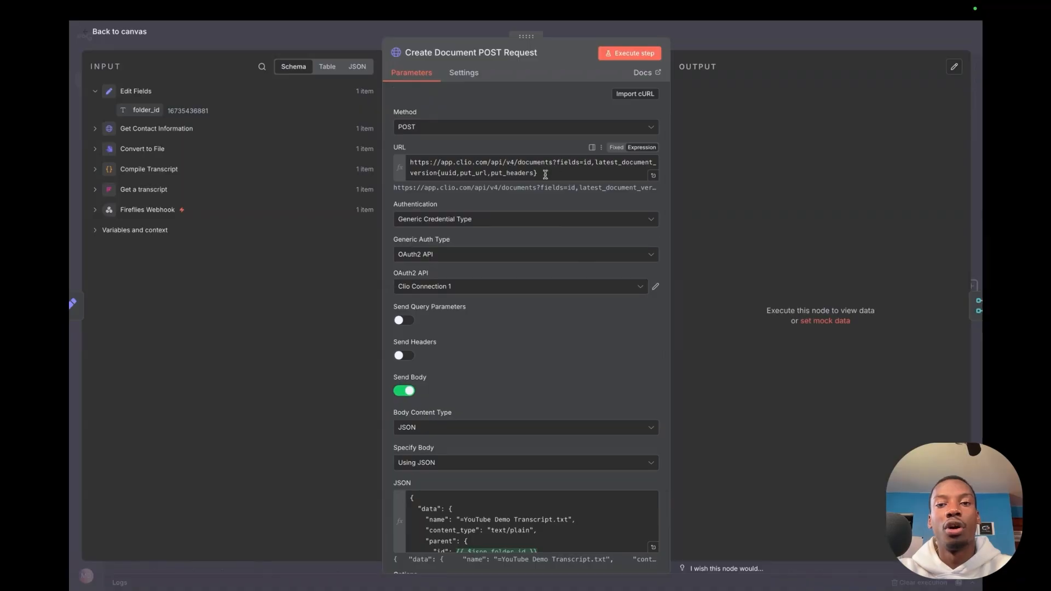
Examine the documents endpoint and the id, uuid, put_url and put_headers fields in the Create Document POST Request's full URL expression.
left_click(653, 177)
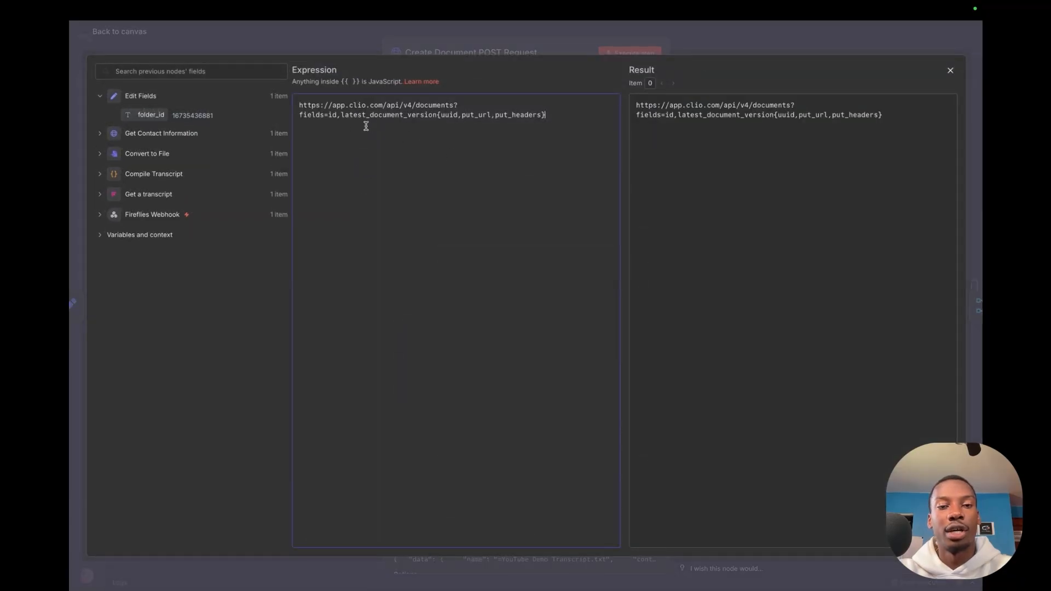
left_click_drag(303, 106, 383, 106)
left_click(379, 107)
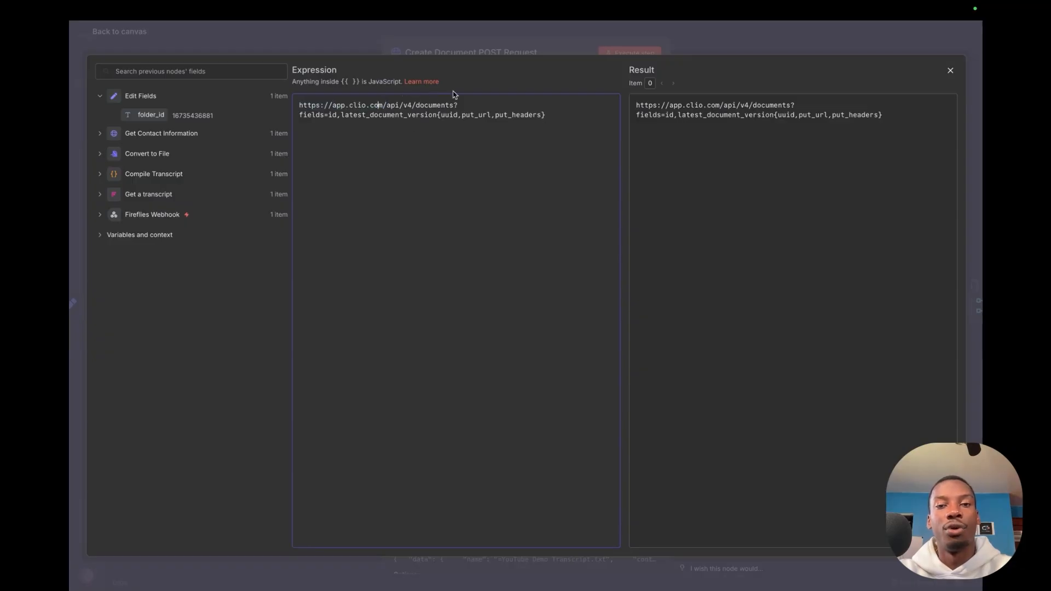
left_click(351, 134)
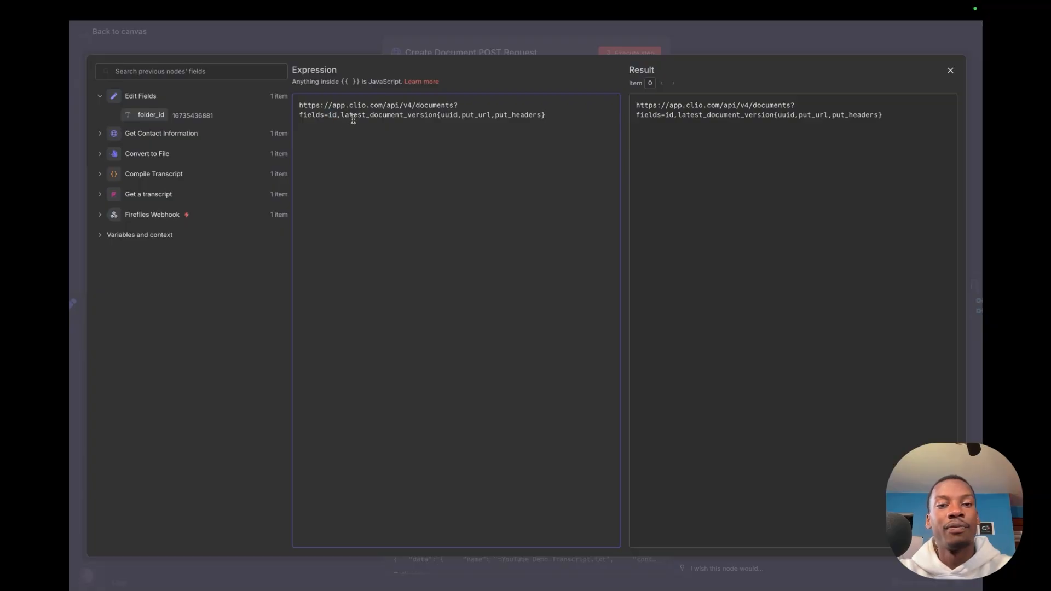
left_click(343, 116)
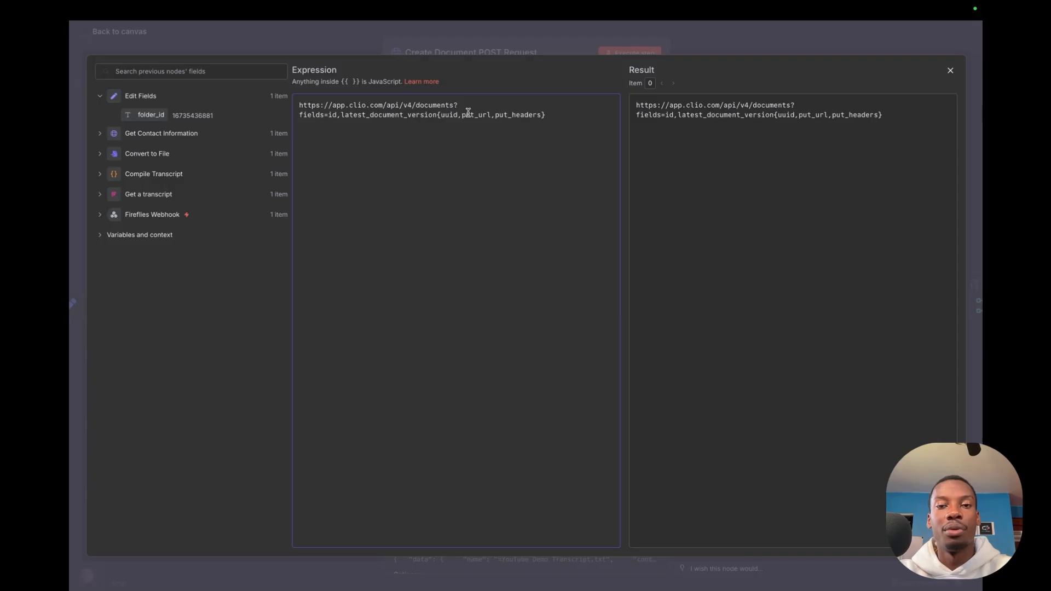
left_click_drag(462, 116, 440, 116)
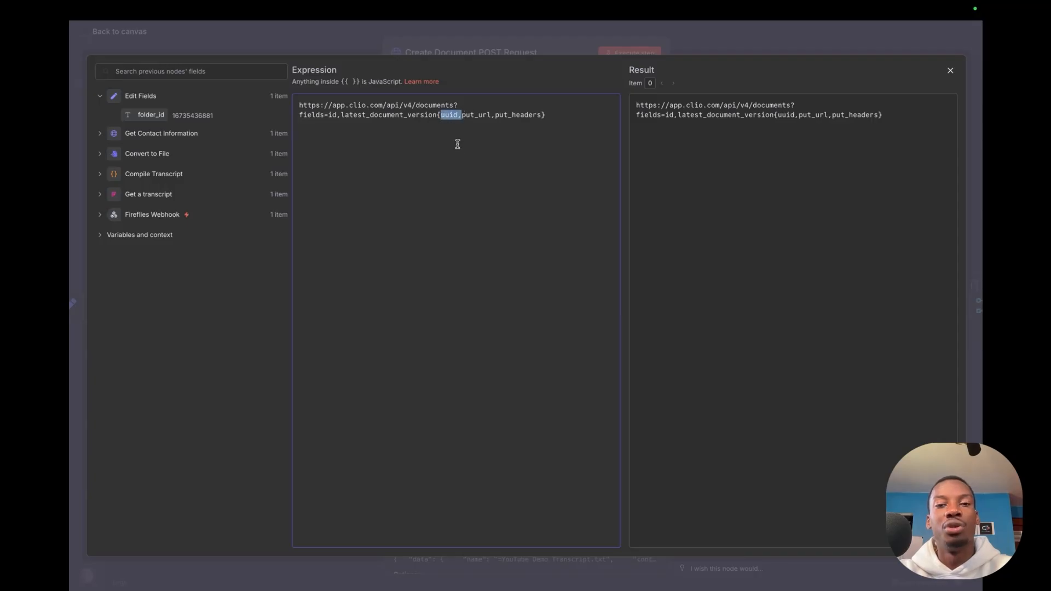
left_click(464, 116)
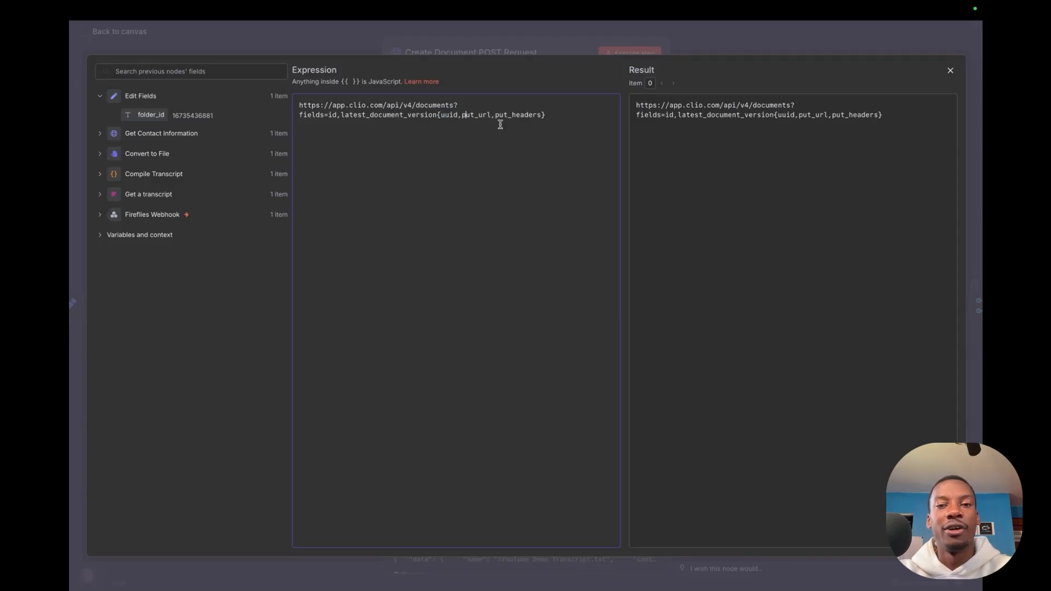
left_click_drag(462, 114, 549, 116)
left_click(516, 127)
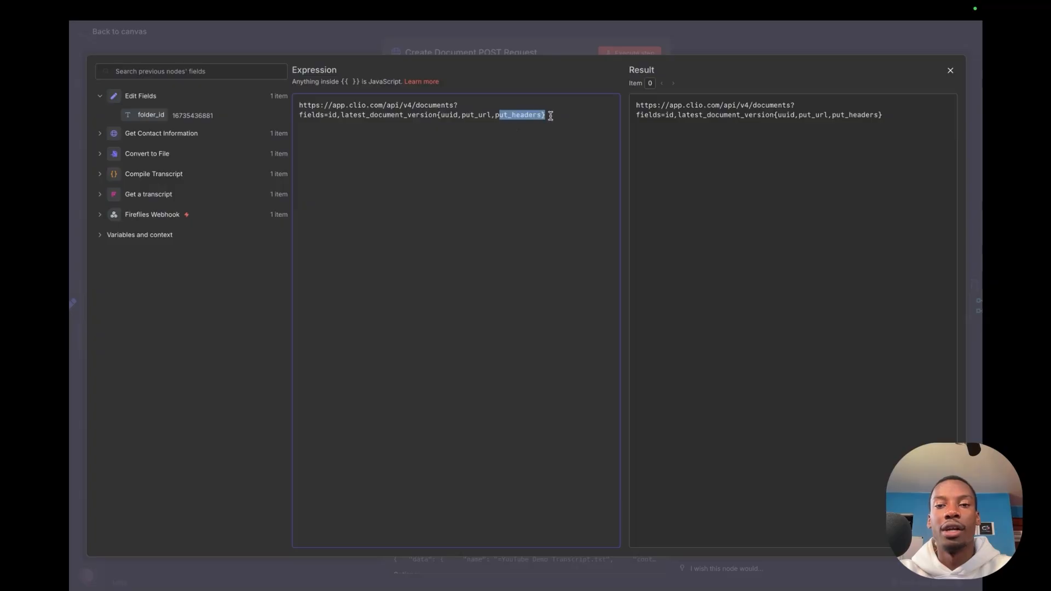
left_click(511, 130)
left_click(703, 47)
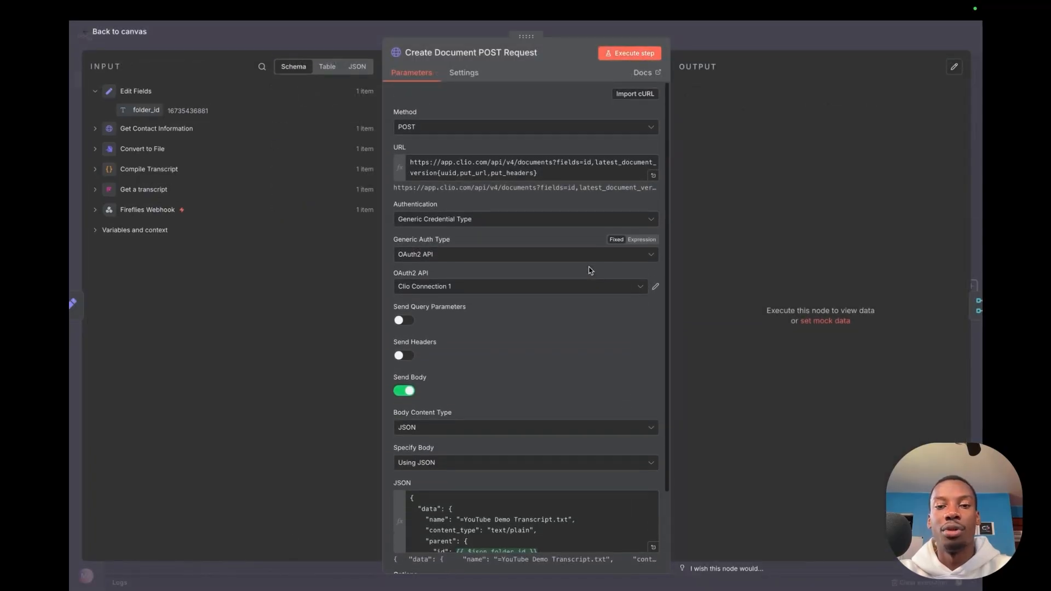
Examine the Create Document request's full JSON body expression, including its name, content_type and parent folder fields.
scroll(539, 347, "down", 3)
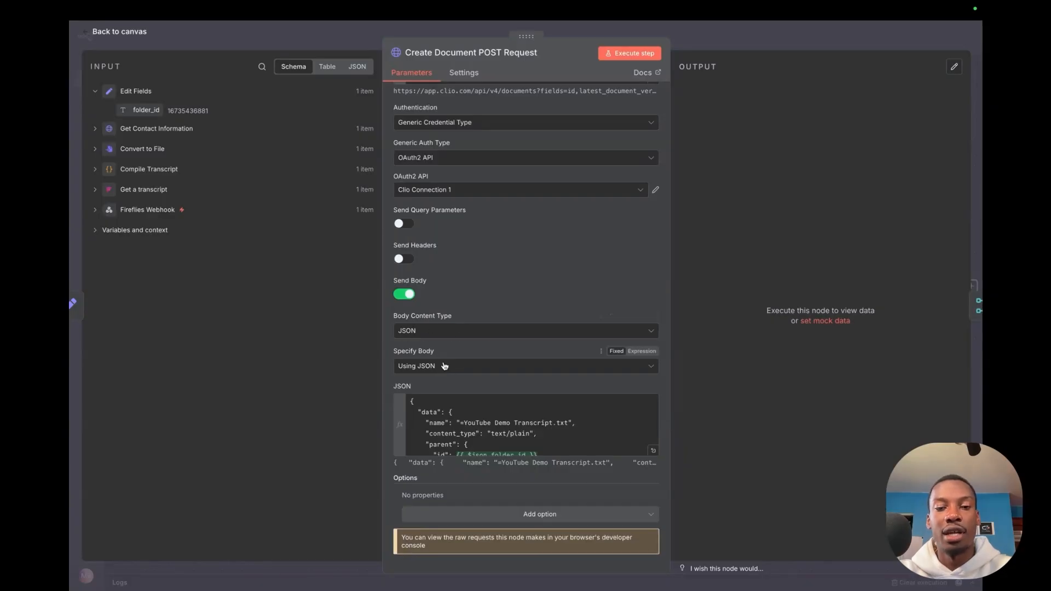
left_click(423, 367)
left_click(487, 365)
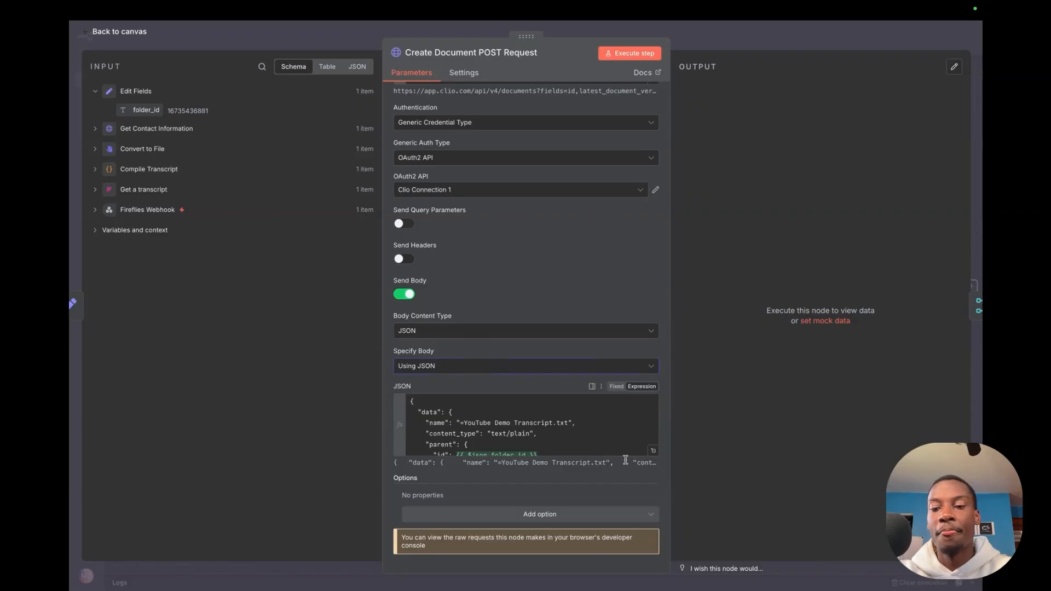
left_click(654, 452)
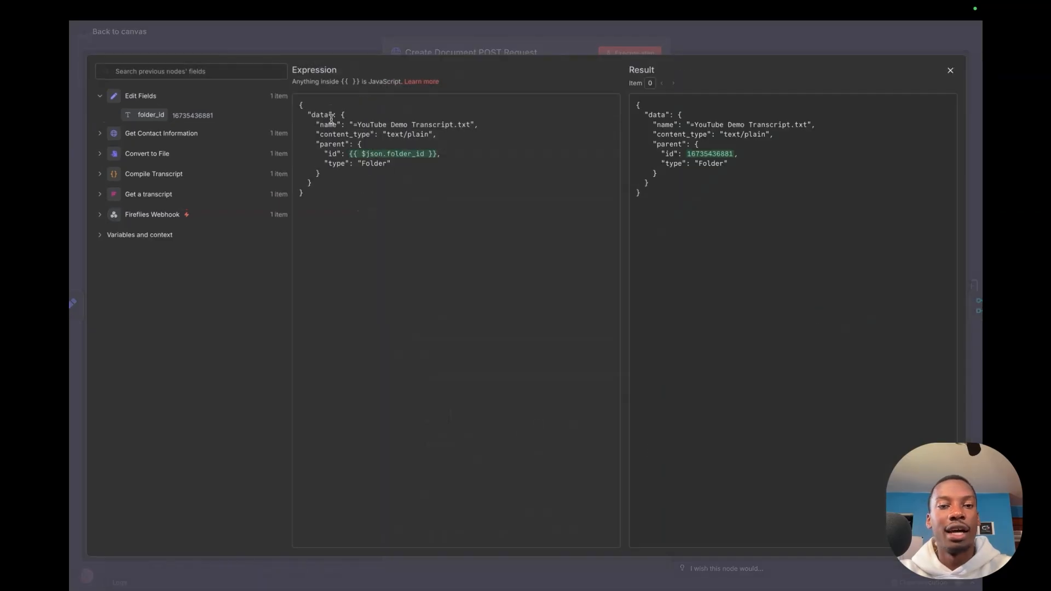
left_click_drag(307, 115, 338, 114)
left_click(340, 159)
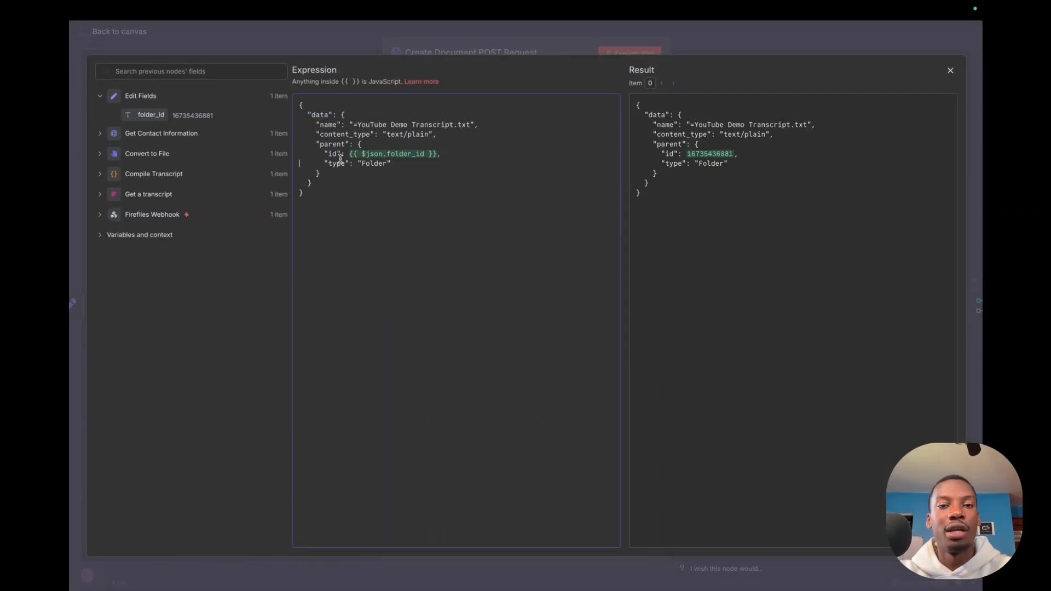
double_click(326, 125)
left_click(397, 125)
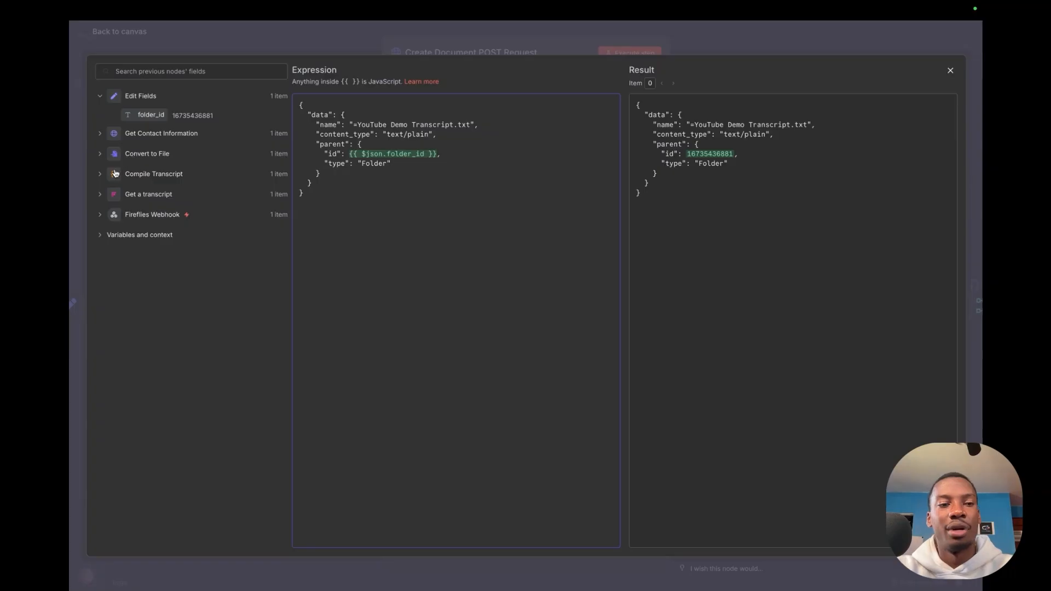
Try inserting the Get a transcript node's sentences and title fields into the document name, removing each one again.
left_click(98, 196)
scroll(133, 241, "down", 1)
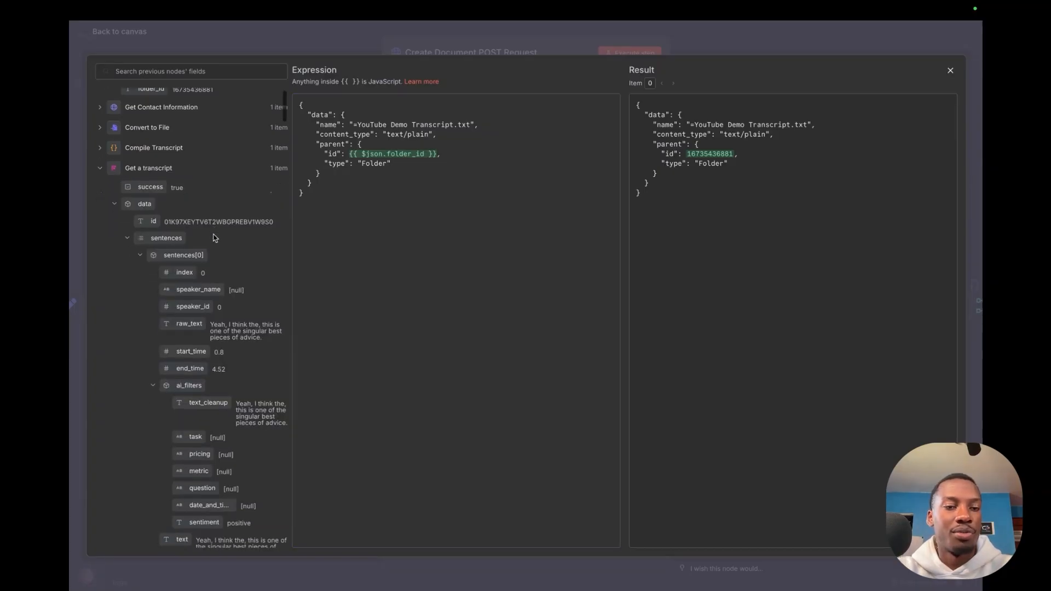
left_click(127, 240)
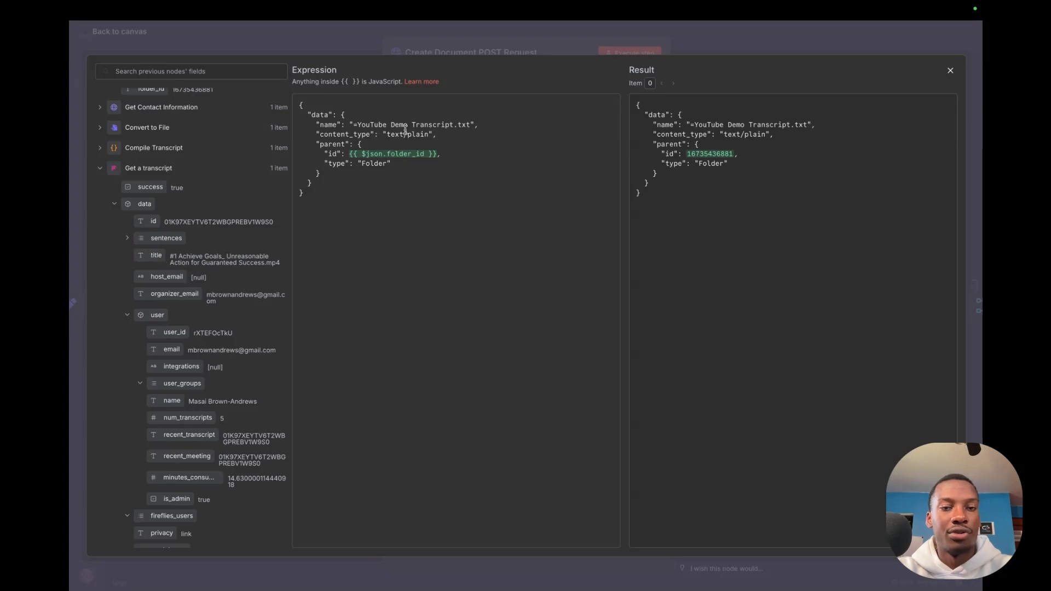
left_click_drag(167, 239, 412, 126)
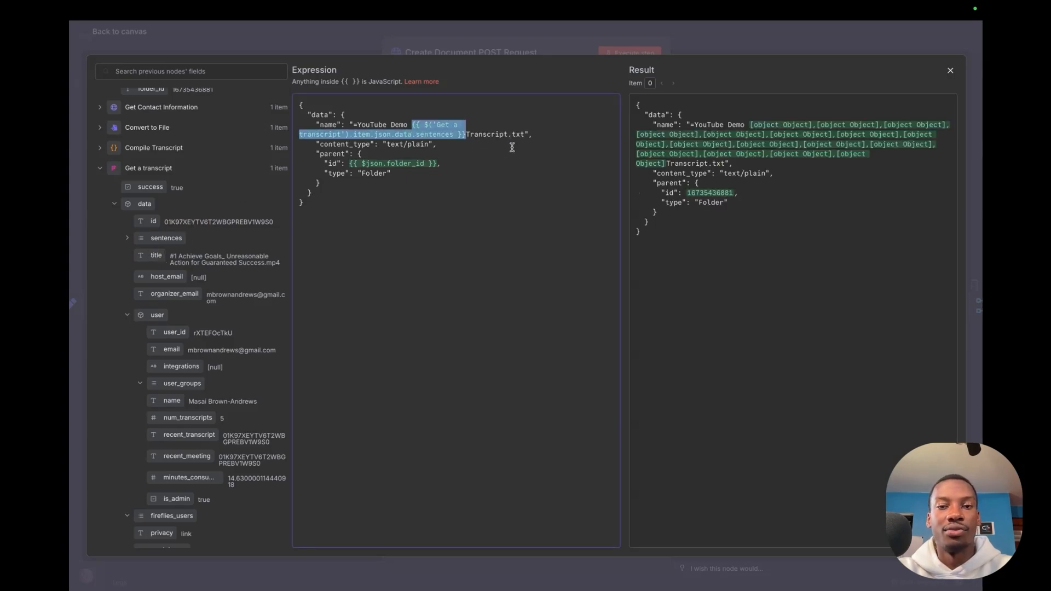
key("BackSpace")
key("BackSpace")
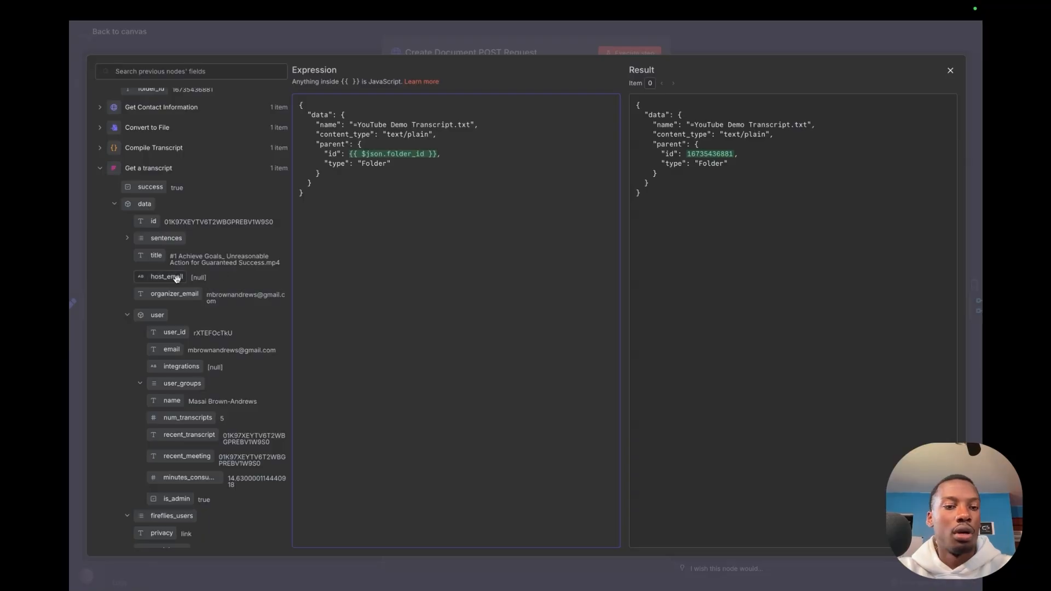
left_click_drag(156, 256, 411, 126)
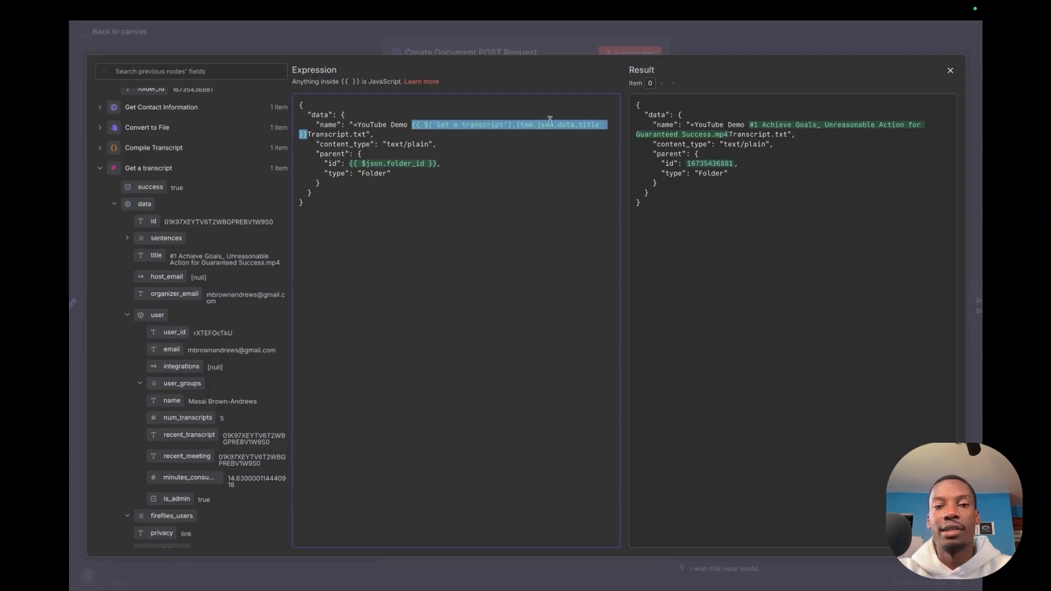
key("BackSpace")
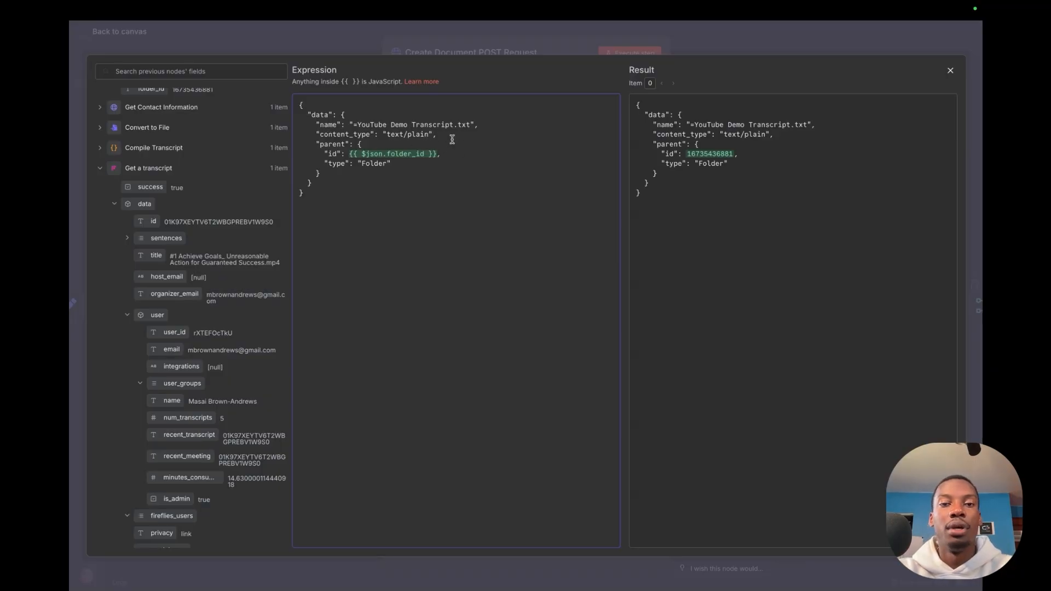
Try out an "application/" content type and a re-inserted folder_id in the JSON body, revert both, and close the expression editor.
type("tion/")
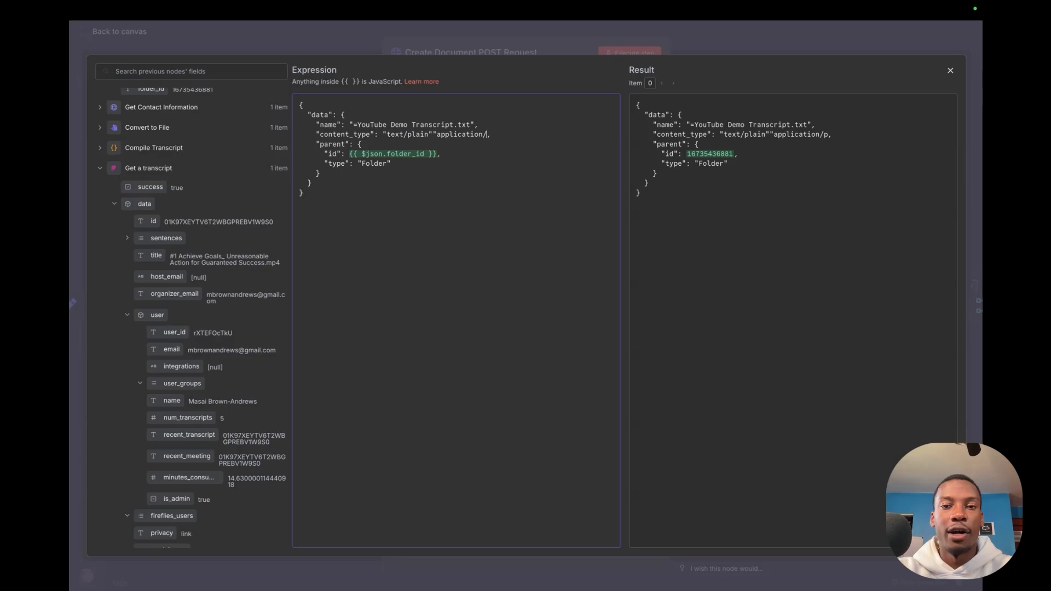
key("ctrl+BackSpace")
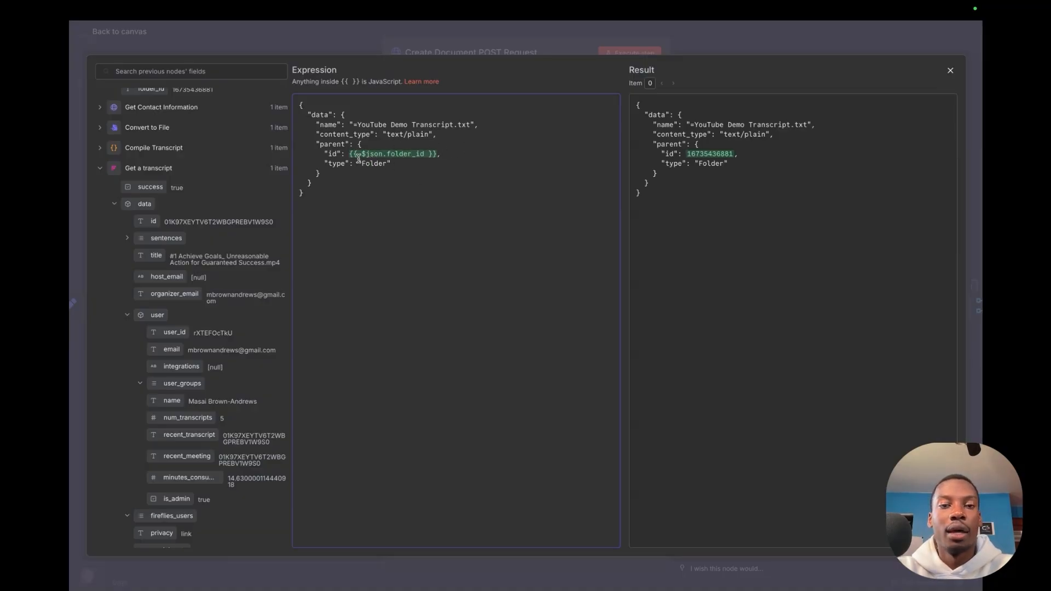
scroll(210, 166, "up", 1)
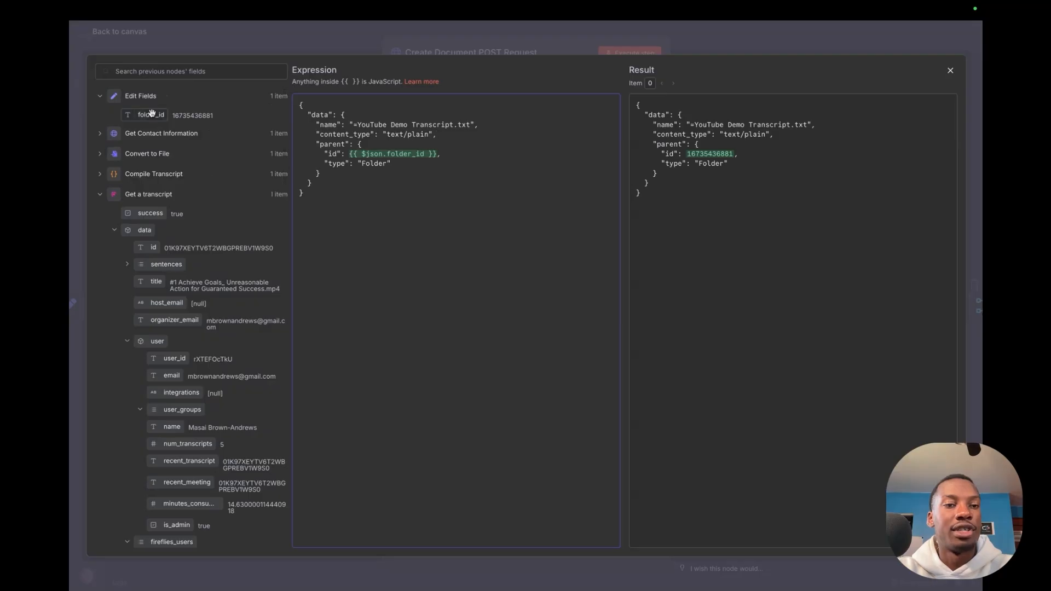
left_click_drag(161, 114, 443, 155)
key("ctrl+z")
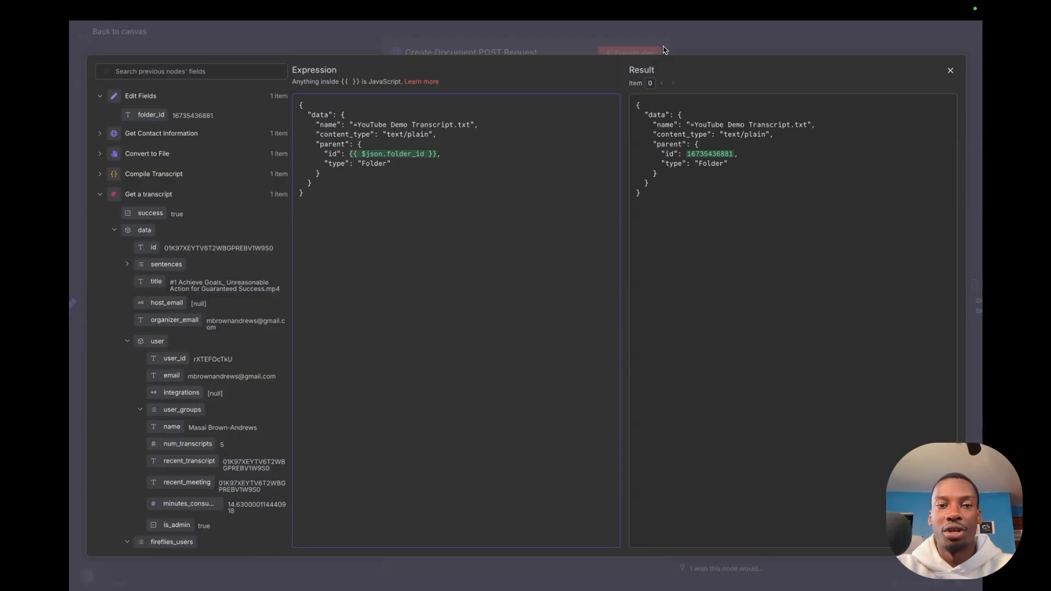
left_click(724, 47)
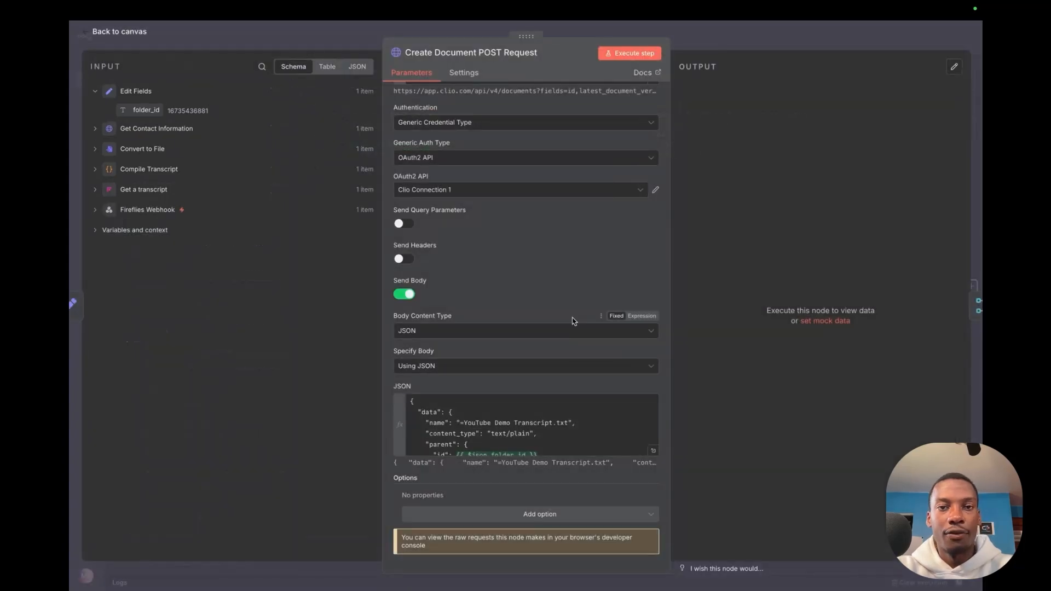
Execute the Create Document POST Request node and return to the canvas.
left_click(642, 52)
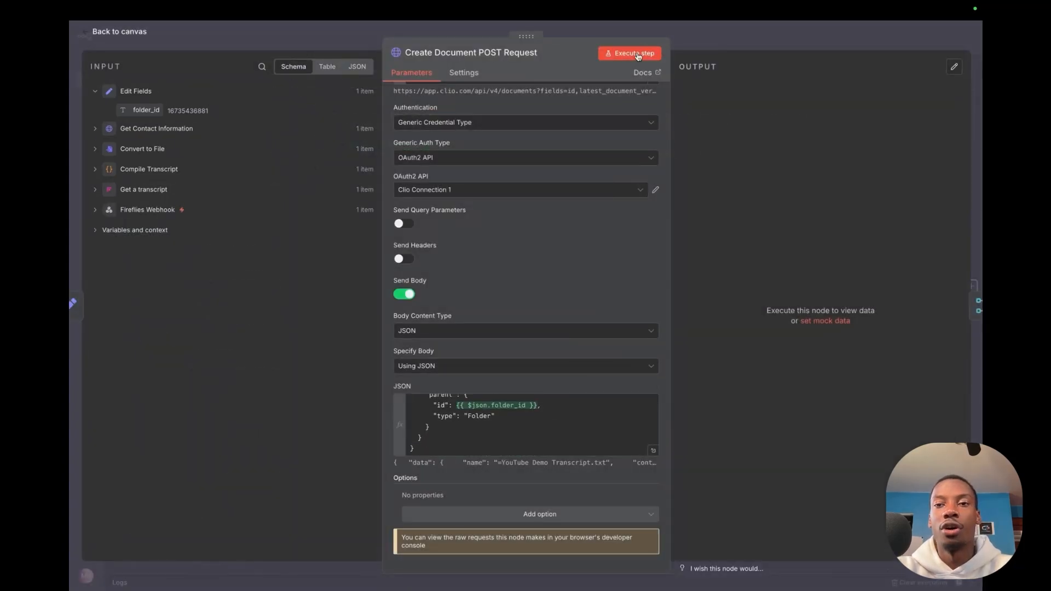
left_click(709, 46)
scroll(627, 170, "up", 3)
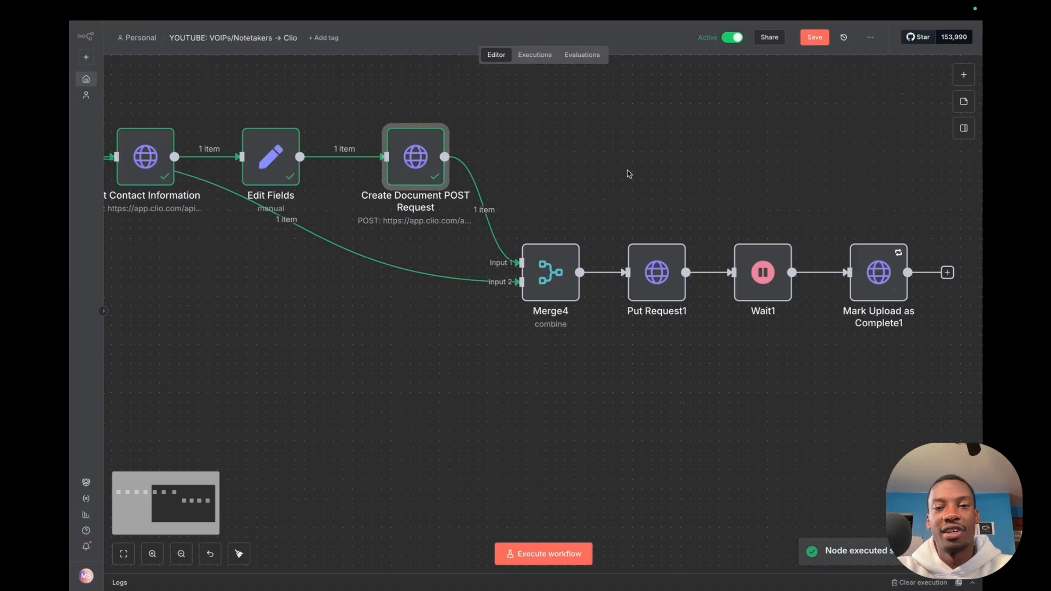
Examine the uuid, put_url and put_headers names and values in the Create Document POST Request's output.
double_click(416, 180)
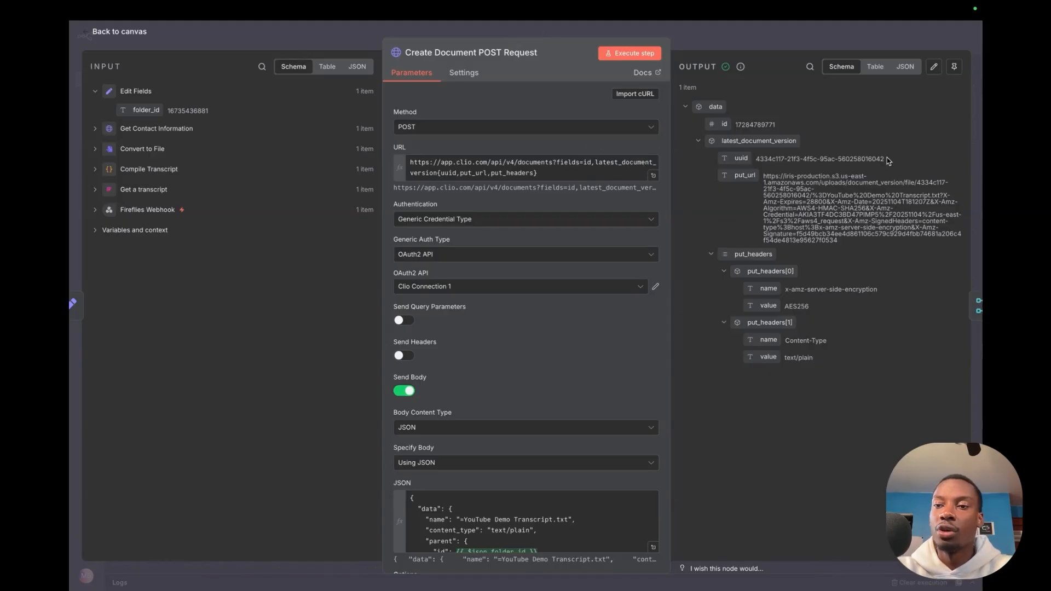
left_click_drag(887, 159, 759, 159)
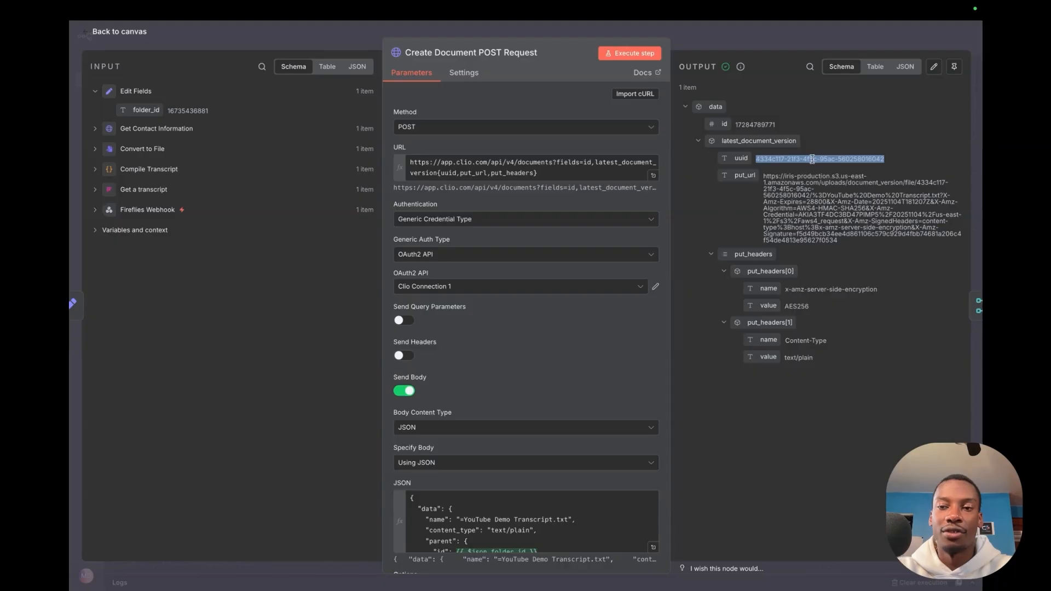
left_click(765, 194)
left_click_drag(848, 242, 765, 174)
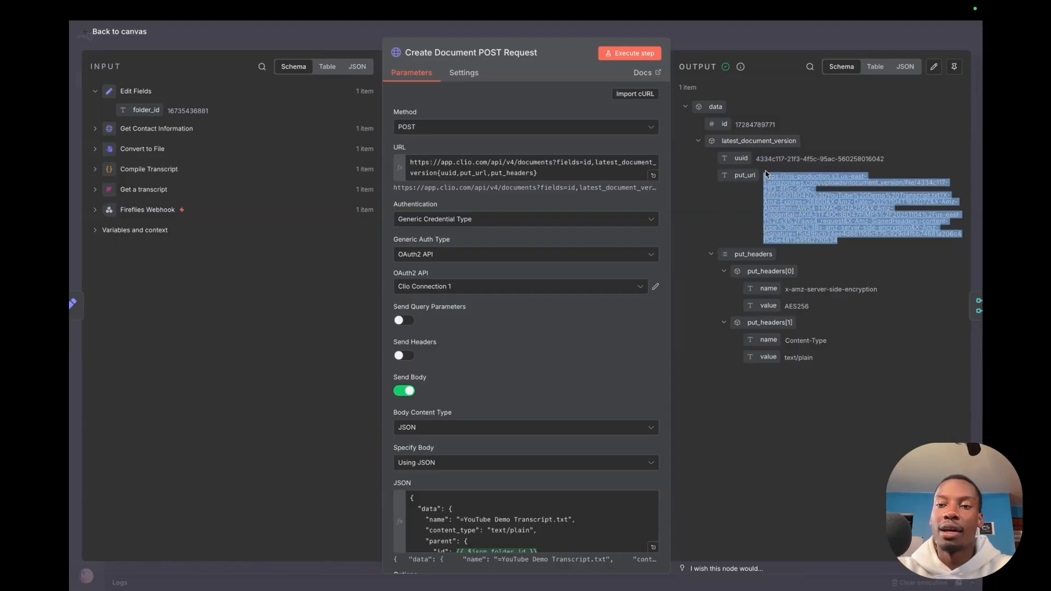
left_click(862, 249)
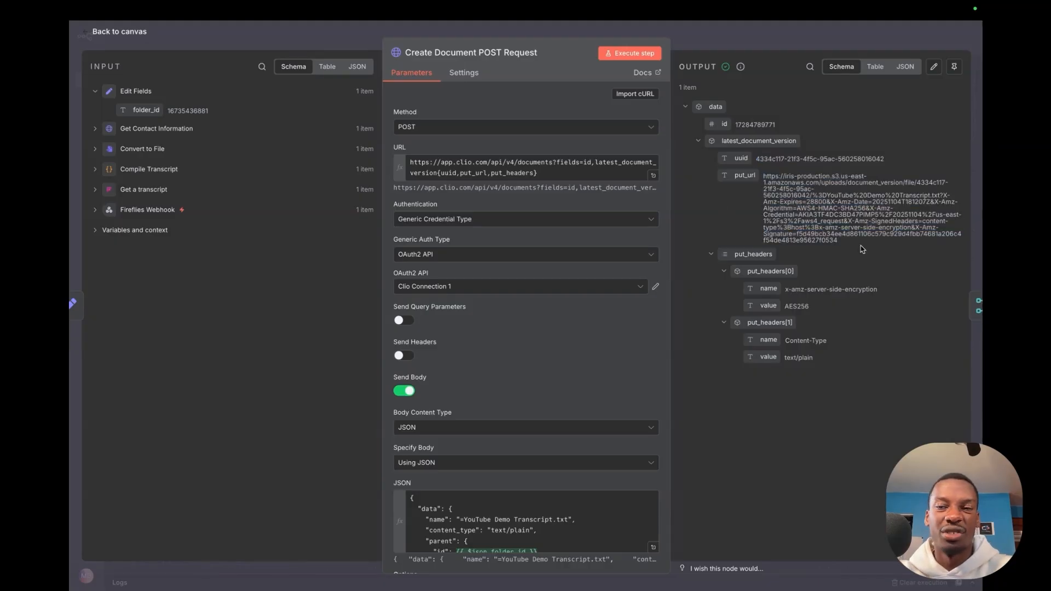
left_click_drag(886, 292, 785, 290)
left_click_drag(846, 318, 782, 308)
left_click_drag(844, 350, 779, 359)
left_click(783, 372)
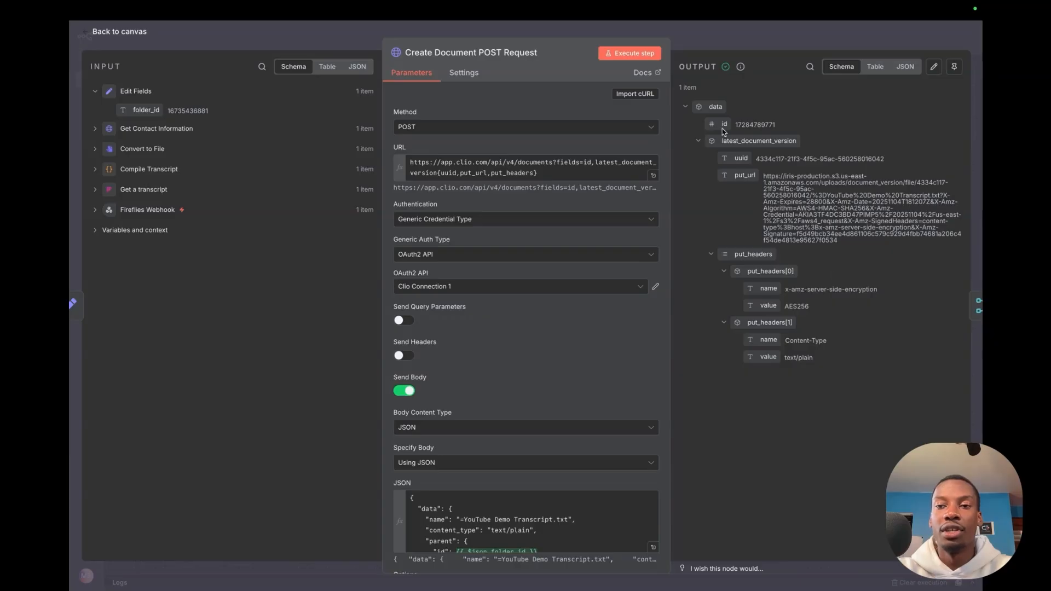
left_click(767, 44)
Open the Merge4 node that combines the created document data with the converted file by position, and execute it.
scroll(709, 214, "left", 1)
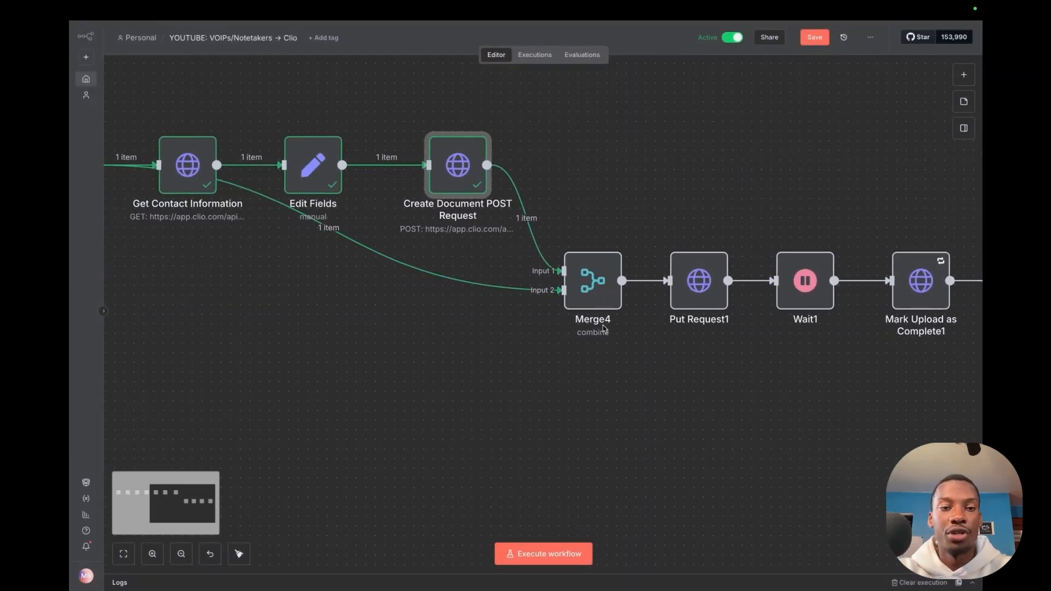
scroll(352, 258, "left", 5)
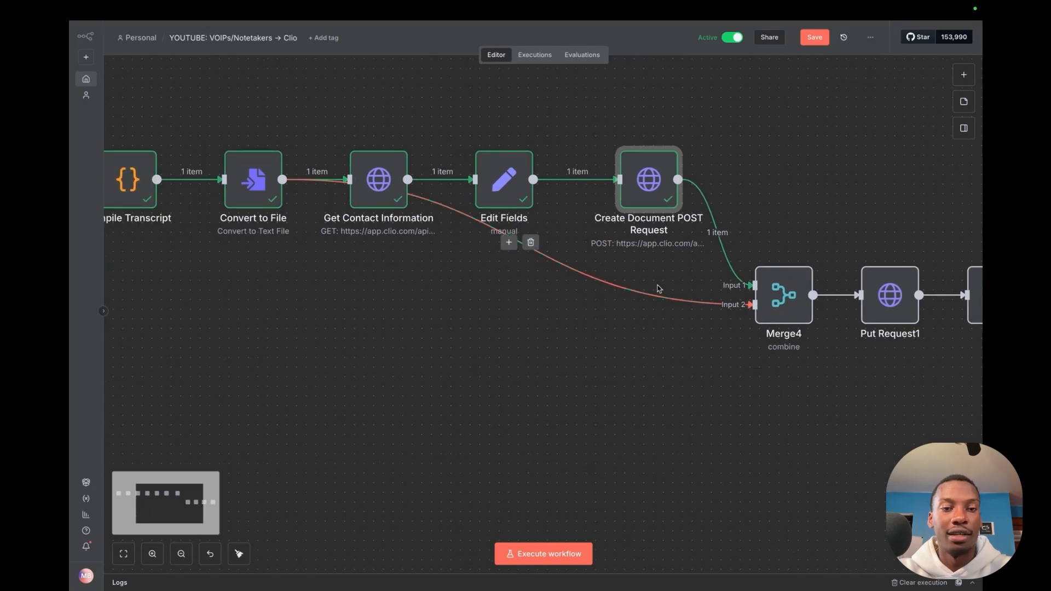
double_click(780, 296)
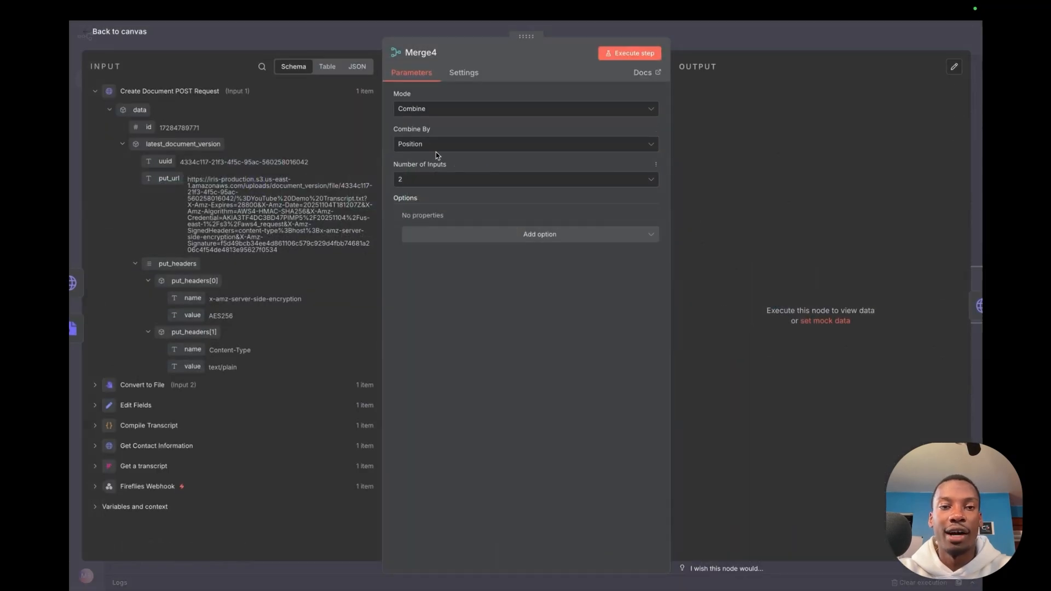
left_click(629, 53)
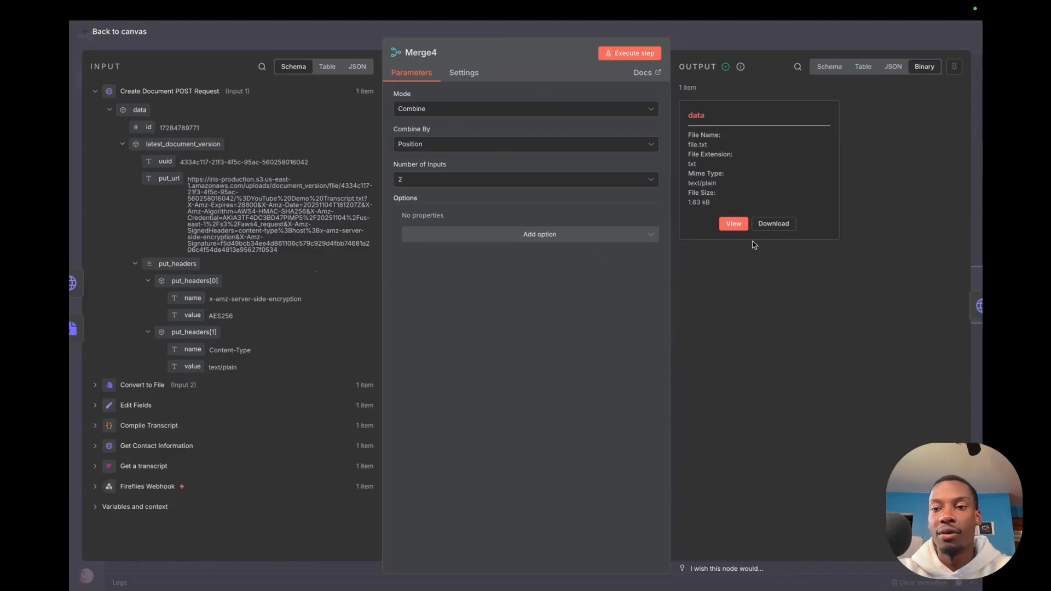
Inspect the transcript text file and the JSON data in the Merge4 output.
left_click(736, 224)
scroll(826, 155, "down", 5)
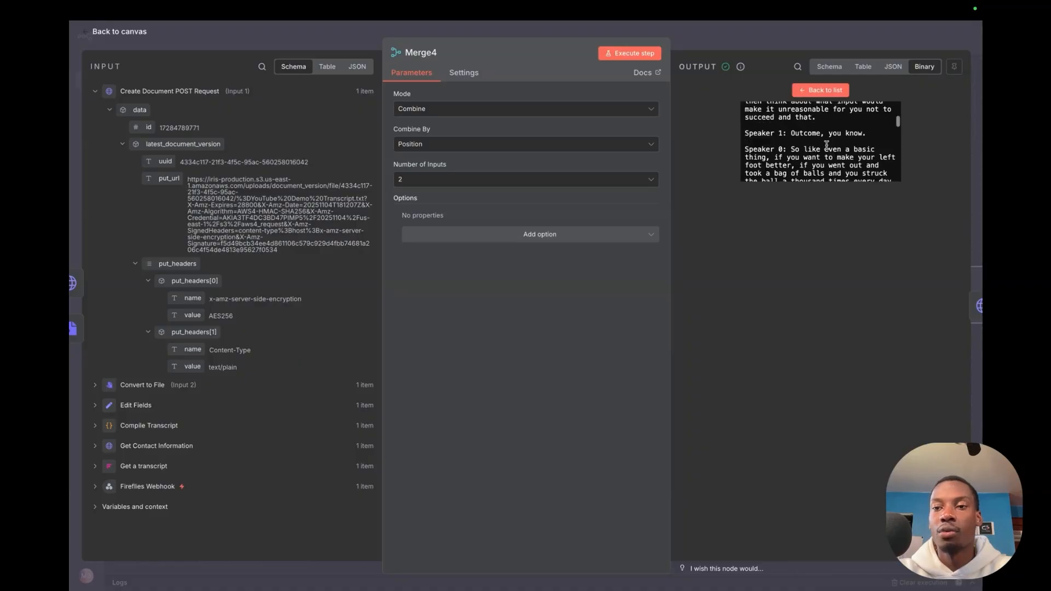
scroll(826, 155, "up", 5)
left_click(894, 69)
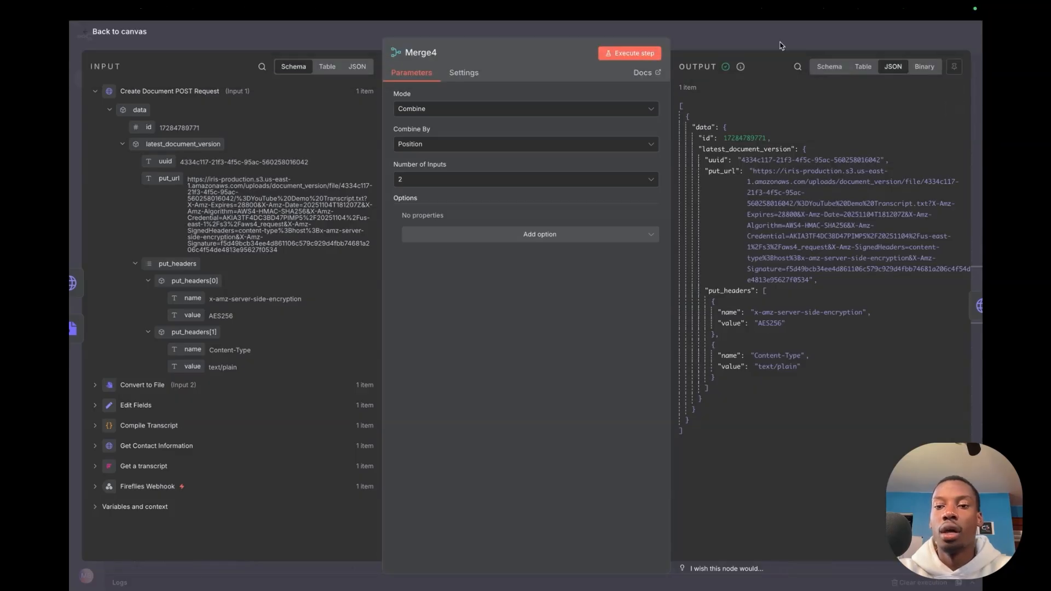
left_click(781, 42)
Open the Put Request1 node and examine the put_url in its Merge4 JSON input alongside the PUT method.
scroll(733, 213, "right", 5)
double_click(649, 293)
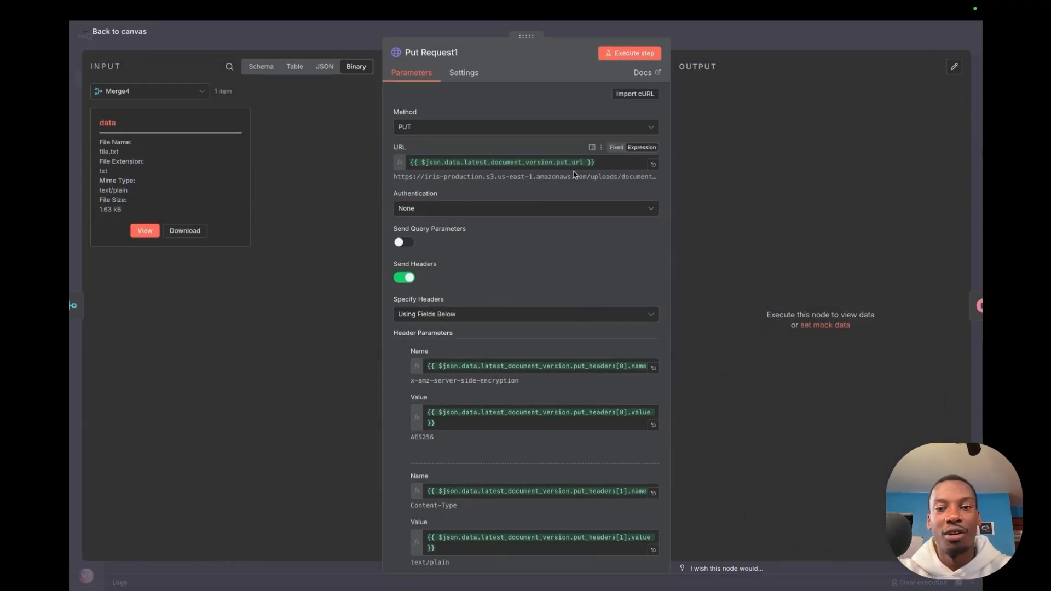
left_click(324, 68)
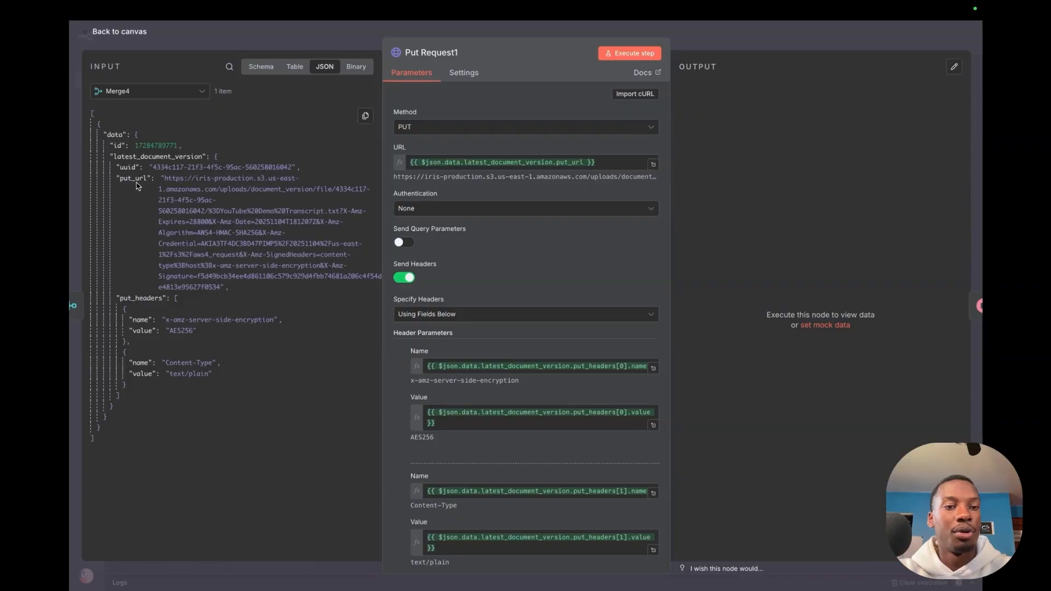
left_click_drag(136, 181, 197, 199)
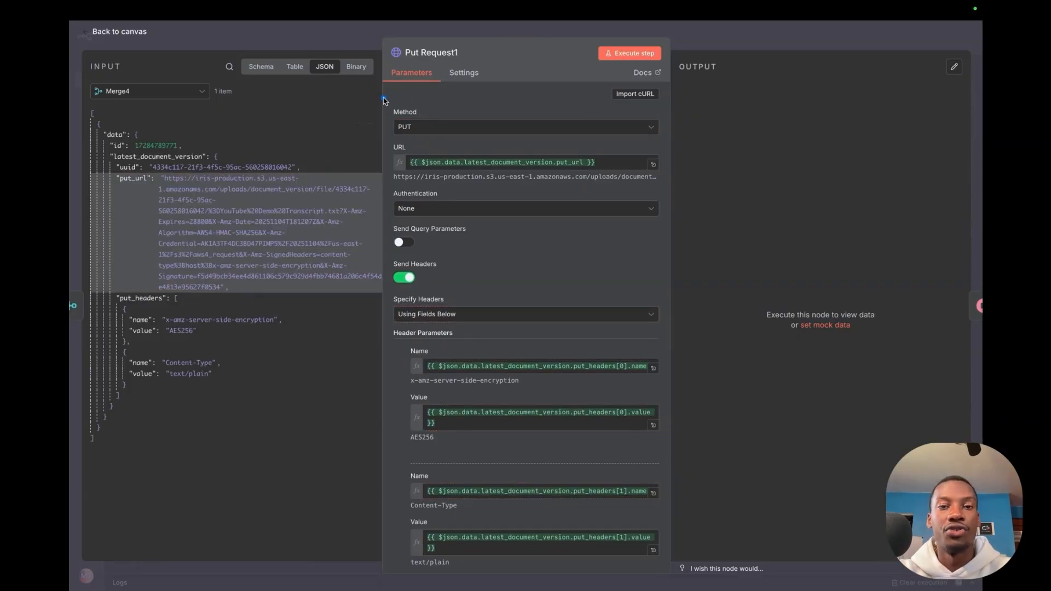
left_click(492, 127)
left_click(484, 98)
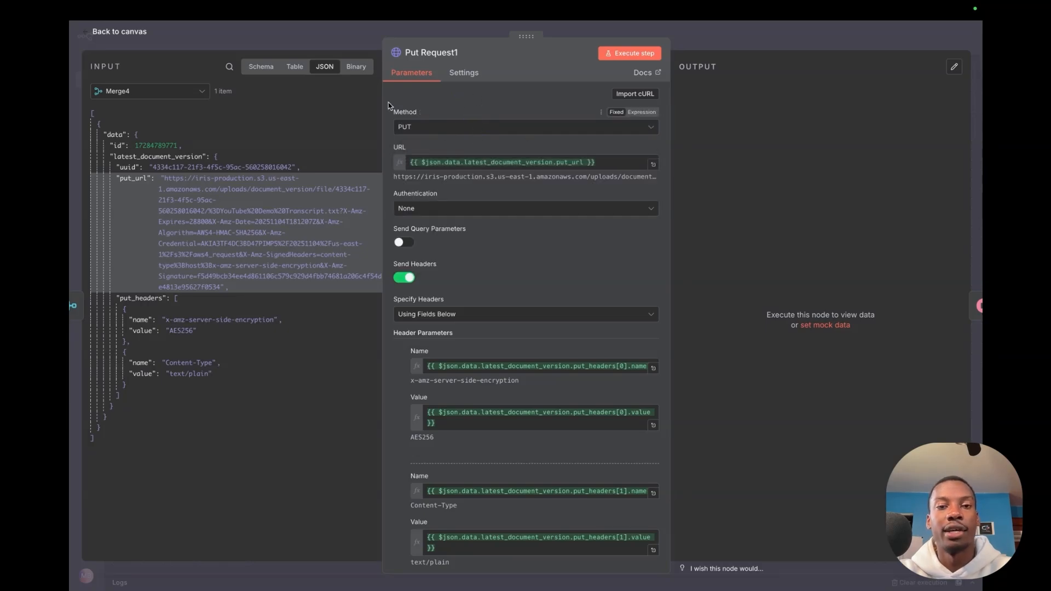
Examine how Put Request1's header names and values map to put_headers[0] and put_headers[1] from the input.
scroll(494, 226, "down", 2)
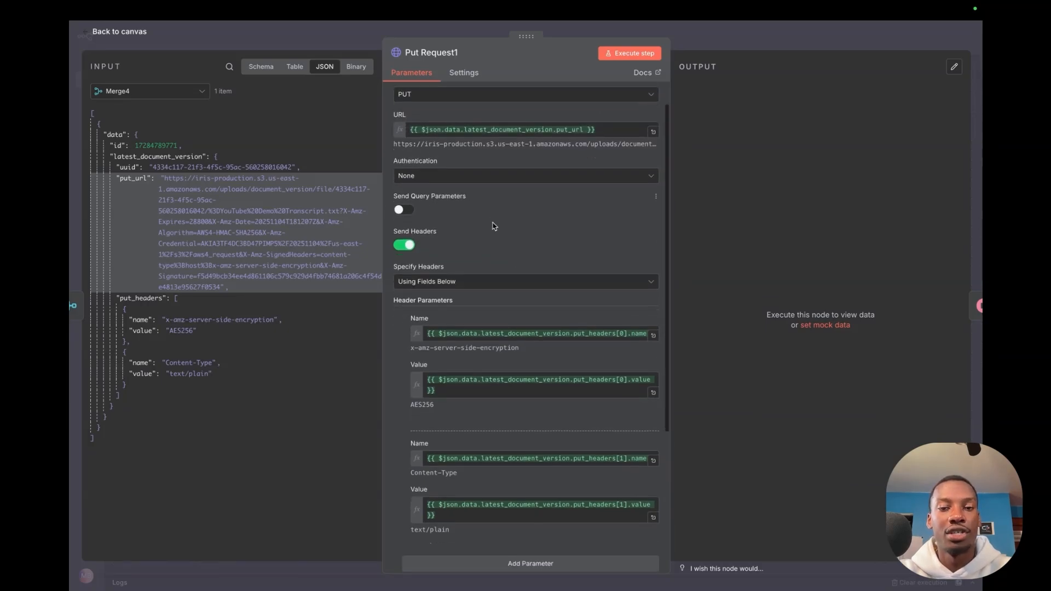
scroll(492, 229, "down", 2)
scroll(498, 305, "down", 2)
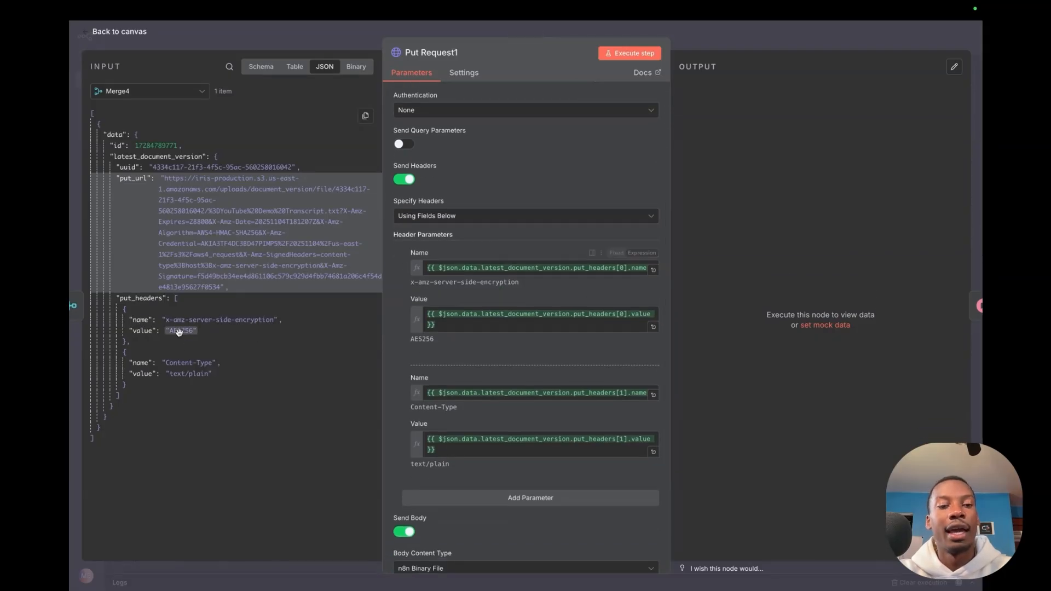
scroll(473, 326, "down", 2)
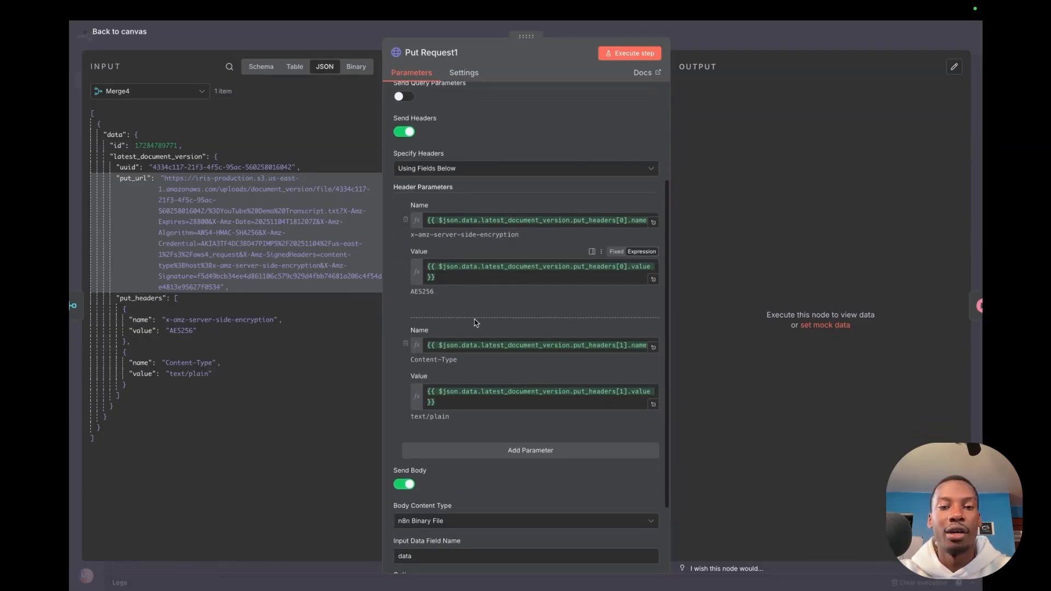
scroll(509, 399, "up", 1)
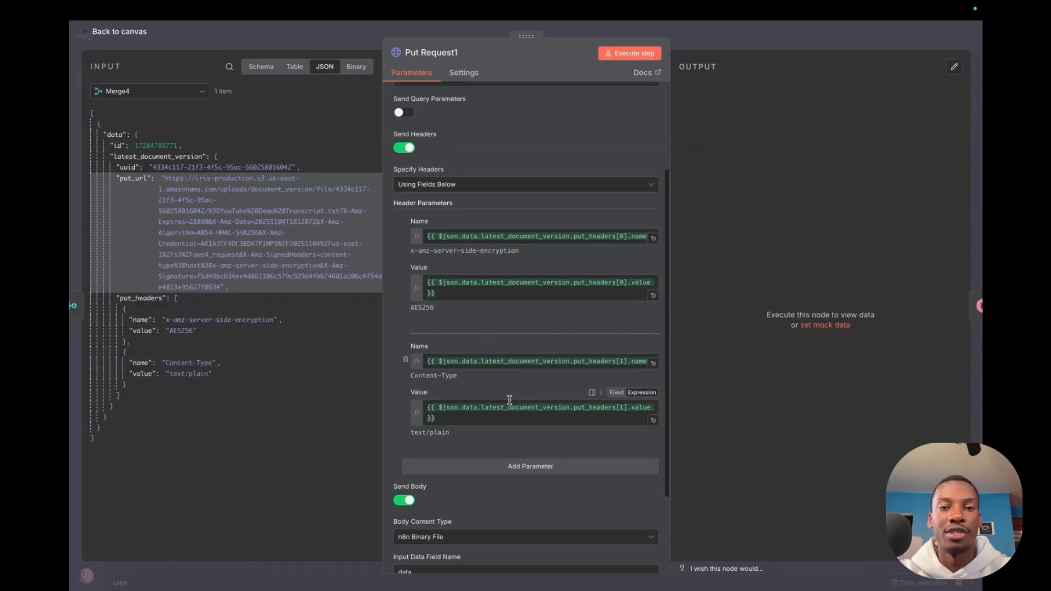
scroll(509, 400, "up", 1)
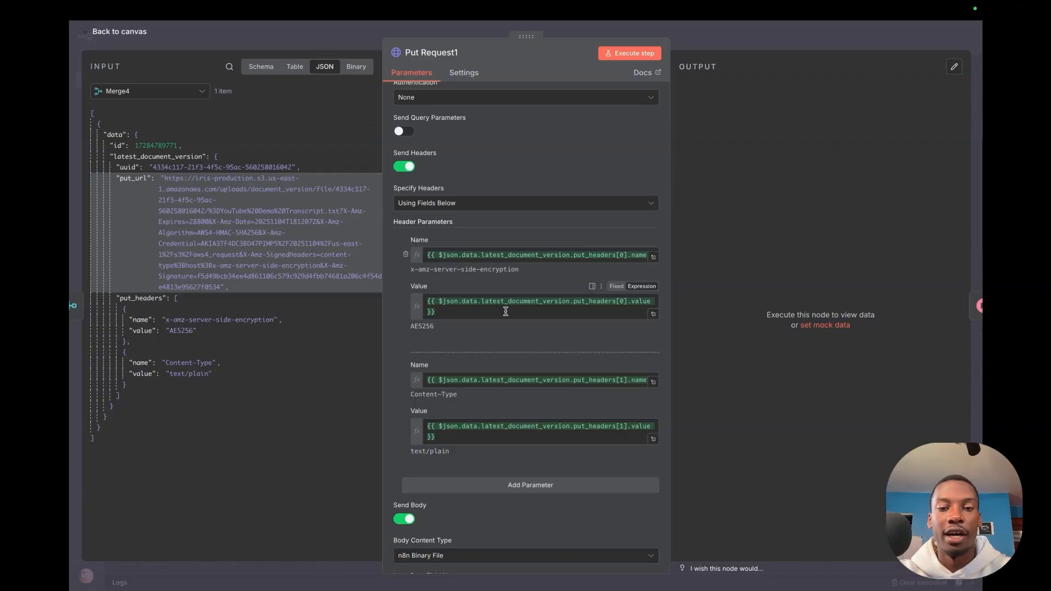
scroll(512, 444, "down", 3)
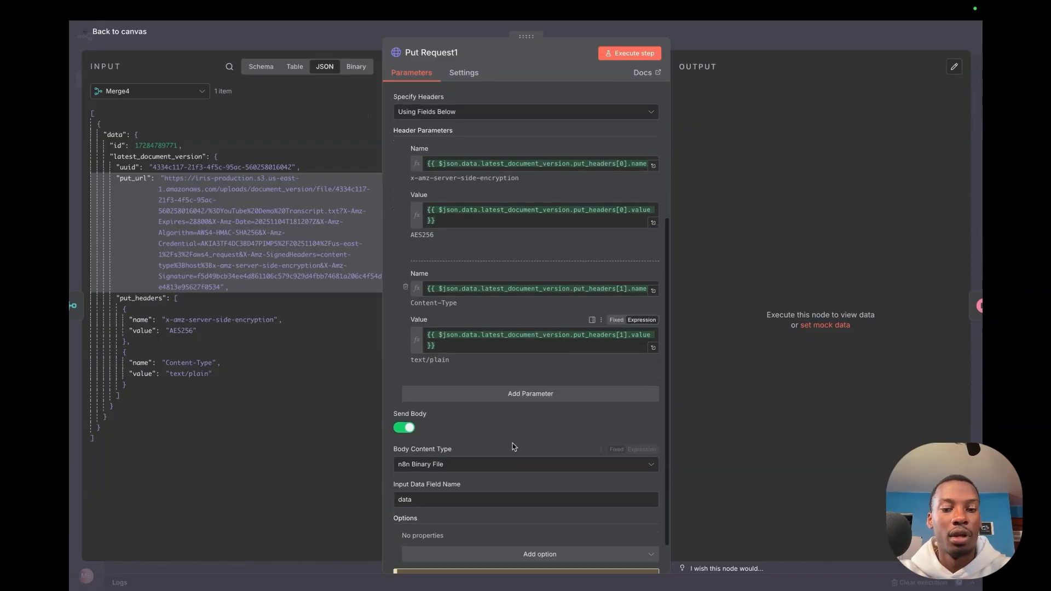
Inspect Put Request1's n8n Binary File body settings and the matching data file in its binary input.
scroll(514, 446, "down", 1)
left_click_drag(390, 410, 444, 410)
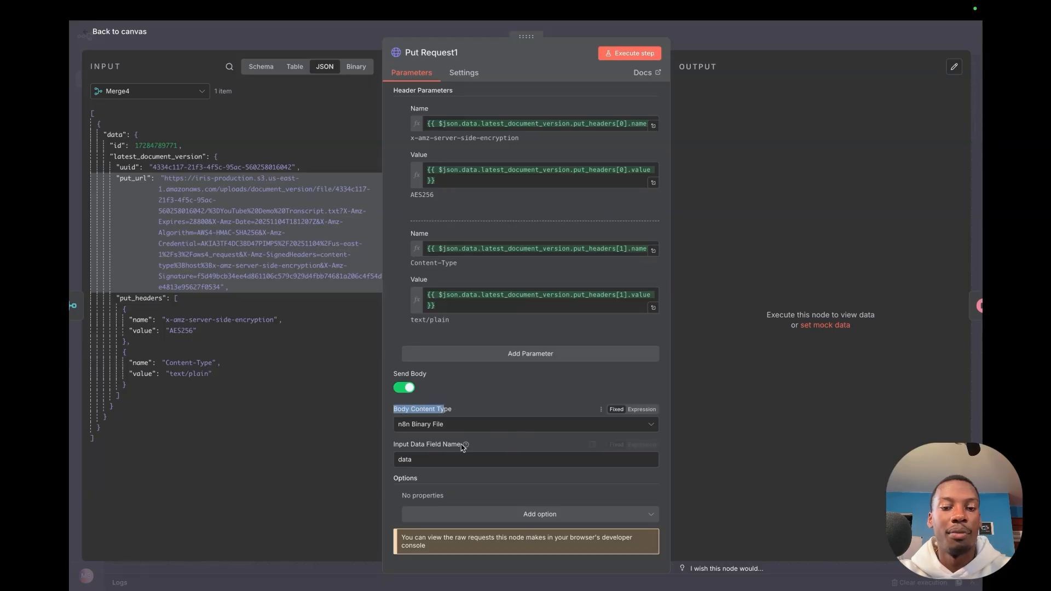
left_click(350, 69)
left_click_drag(92, 113, 127, 134)
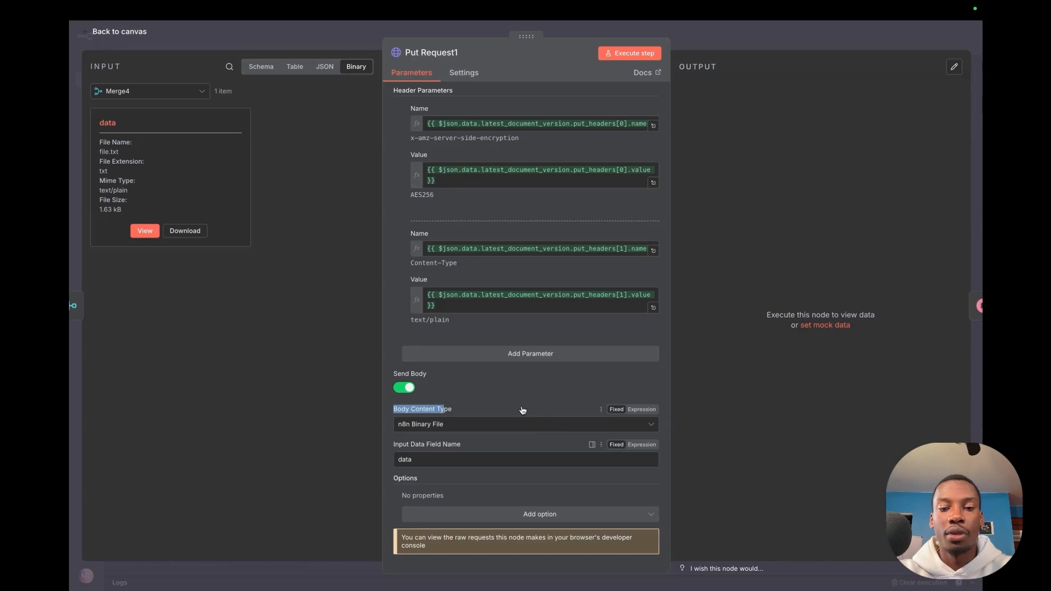
Execute the Put Request1 node and return to the canvas.
left_click(640, 54)
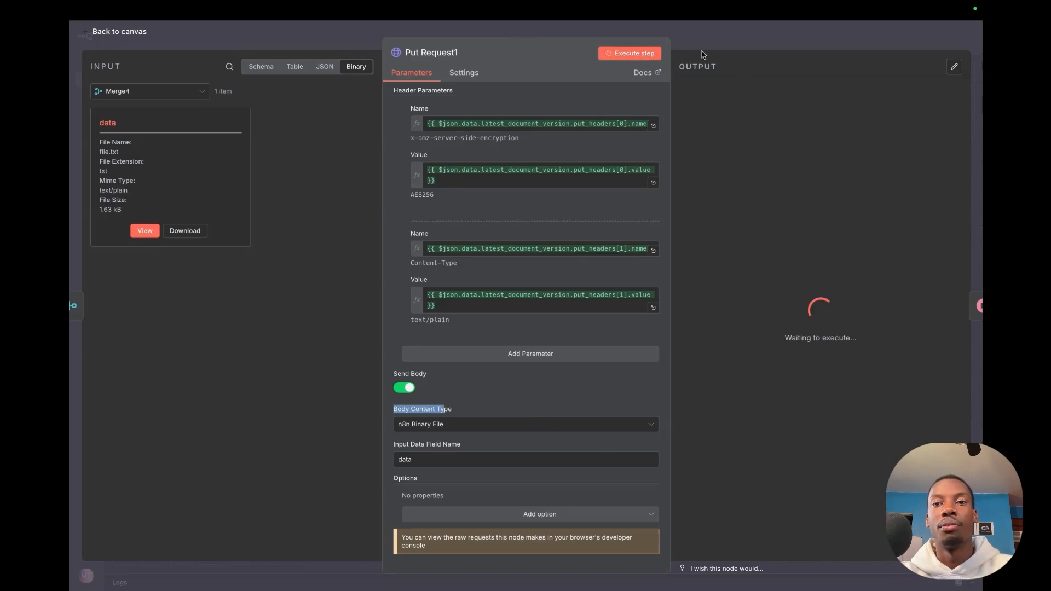
scroll(588, 148, "up", 5)
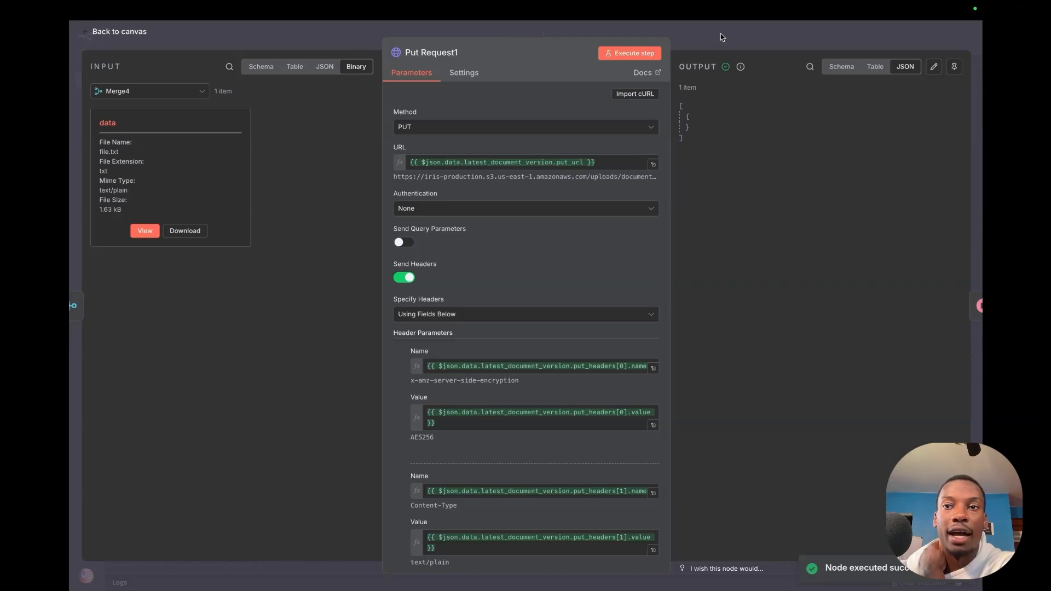
left_click(705, 42)
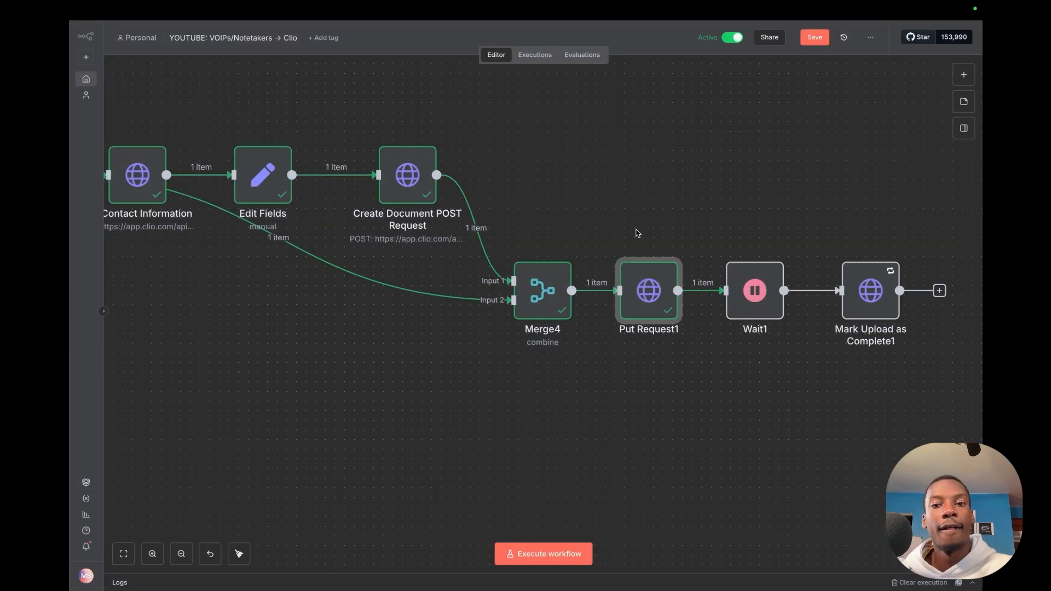
Execute the Wait1 node with its one-minute interval, and save the workflow from the canvas.
scroll(640, 290, "right", 5)
double_click(644, 296)
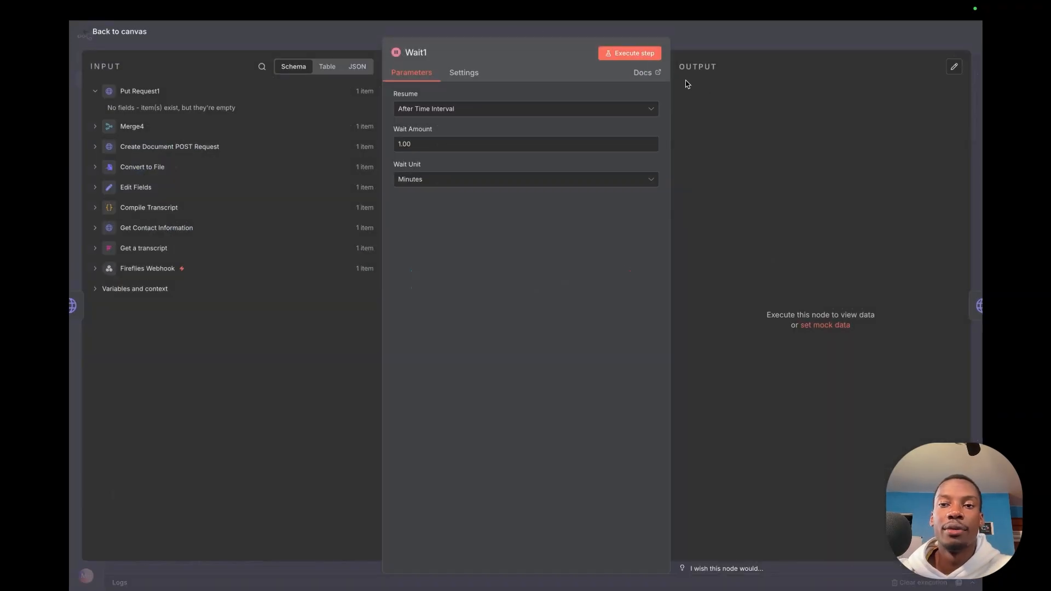
left_click(646, 53)
left_click(757, 42)
scroll(711, 222, "right", 2)
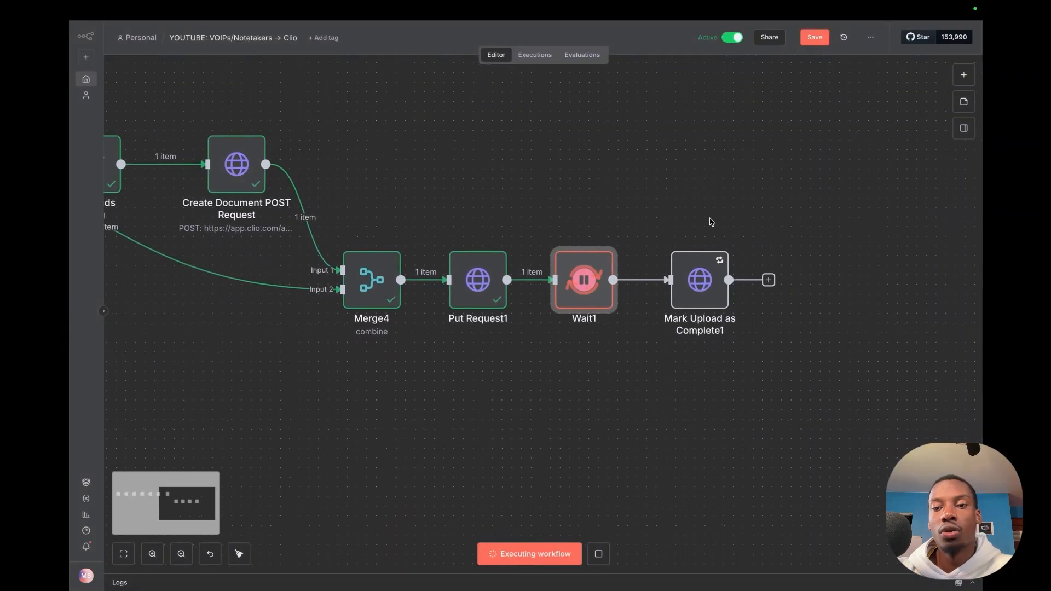
left_click(822, 41)
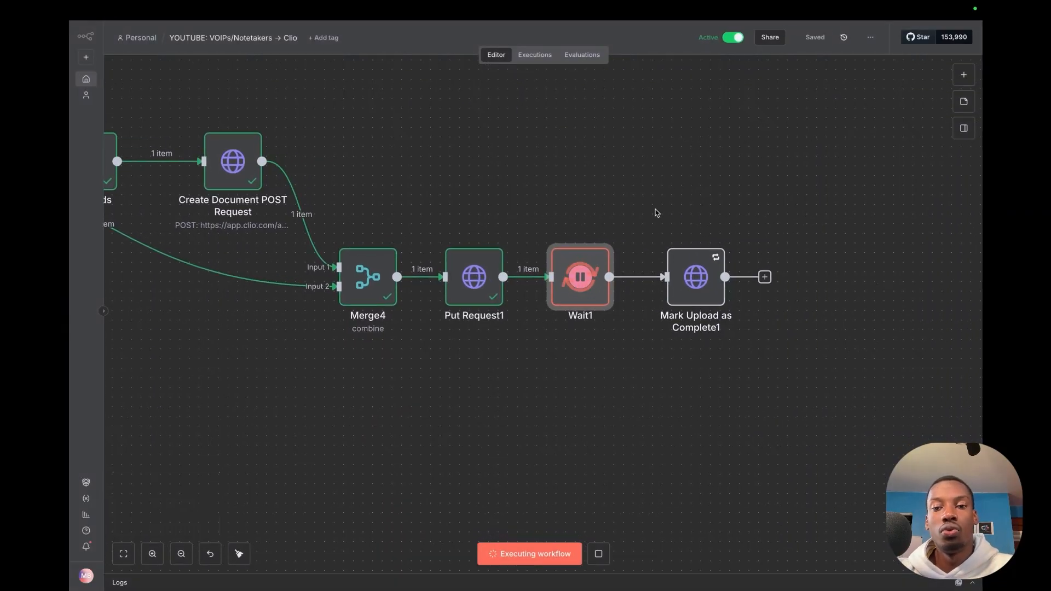
scroll(515, 354, "right", 2)
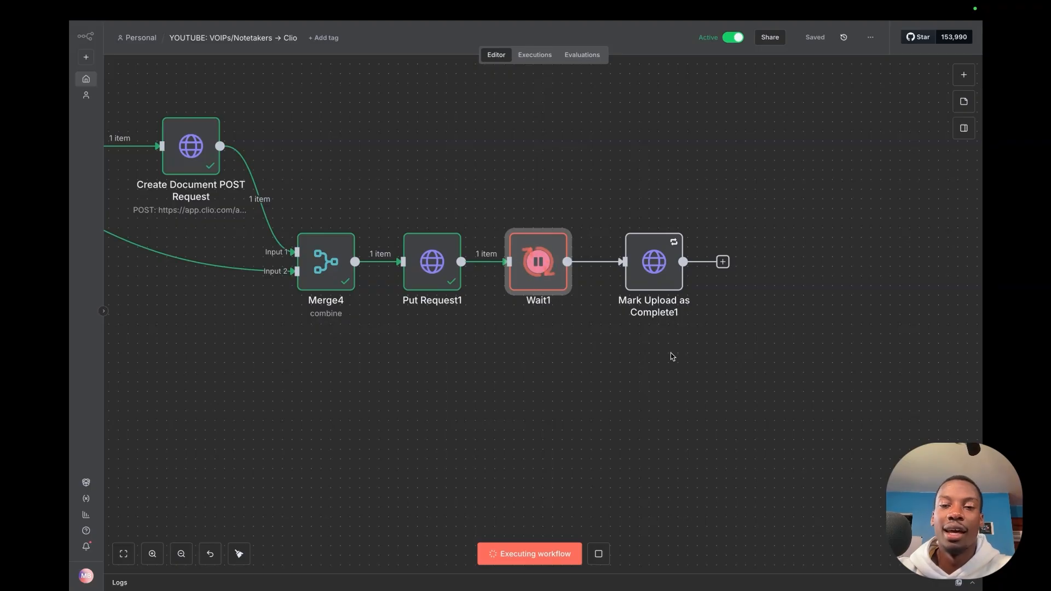
left_click_drag(600, 189, 759, 341)
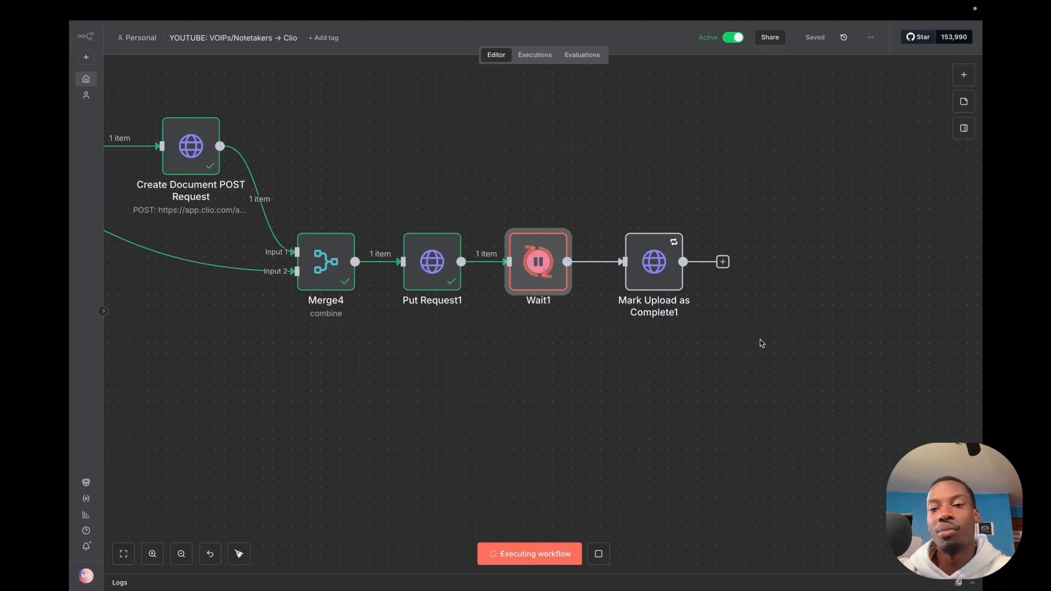
scroll(530, 166, "down", 1)
scroll(530, 167, "down", 1)
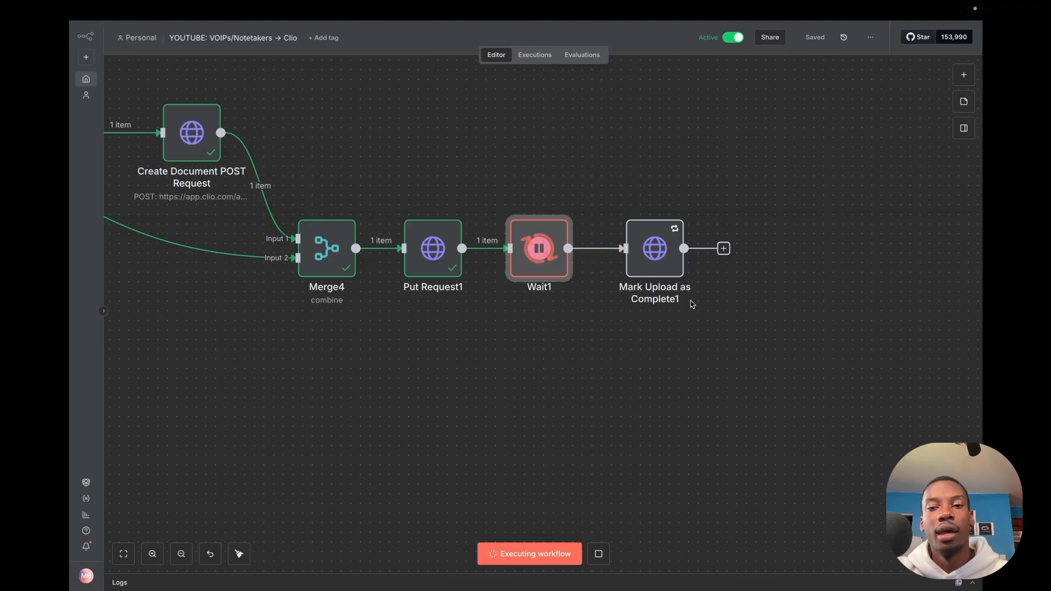
Open the Mark Upload as Complete1 node and view its PATCH URL in the full expression editor.
double_click(655, 258)
scroll(600, 164, "down", 1)
scroll(600, 164, "up", 1)
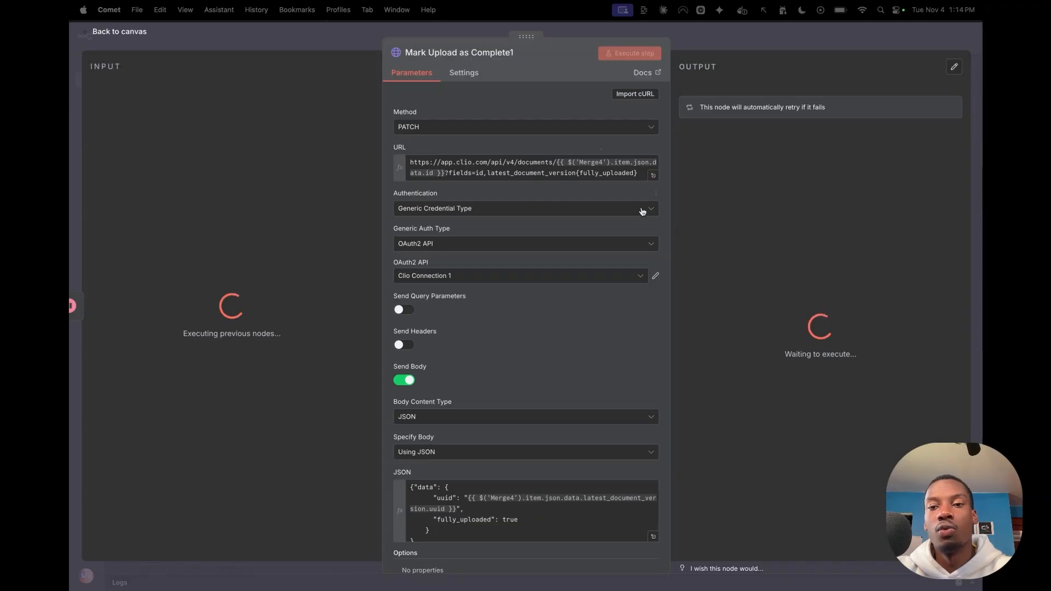
left_click(724, 33)
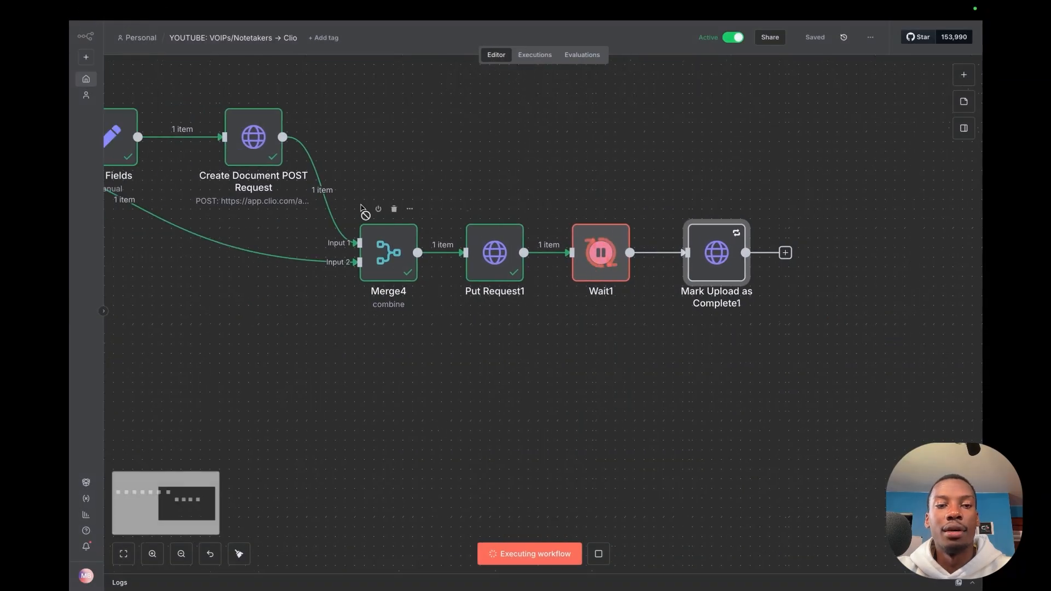
scroll(361, 209, "left", 1)
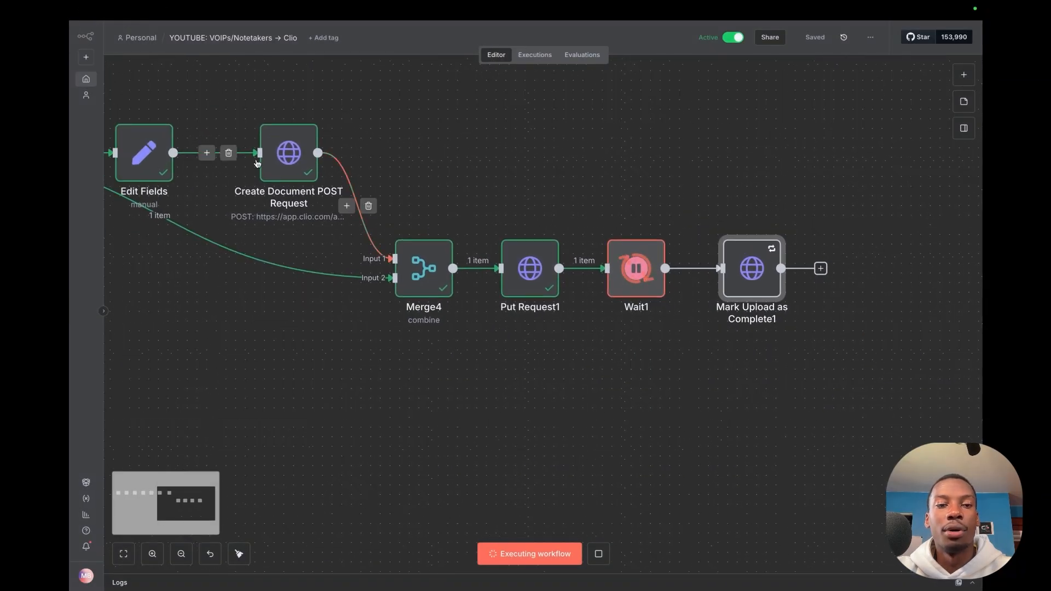
double_click(765, 276)
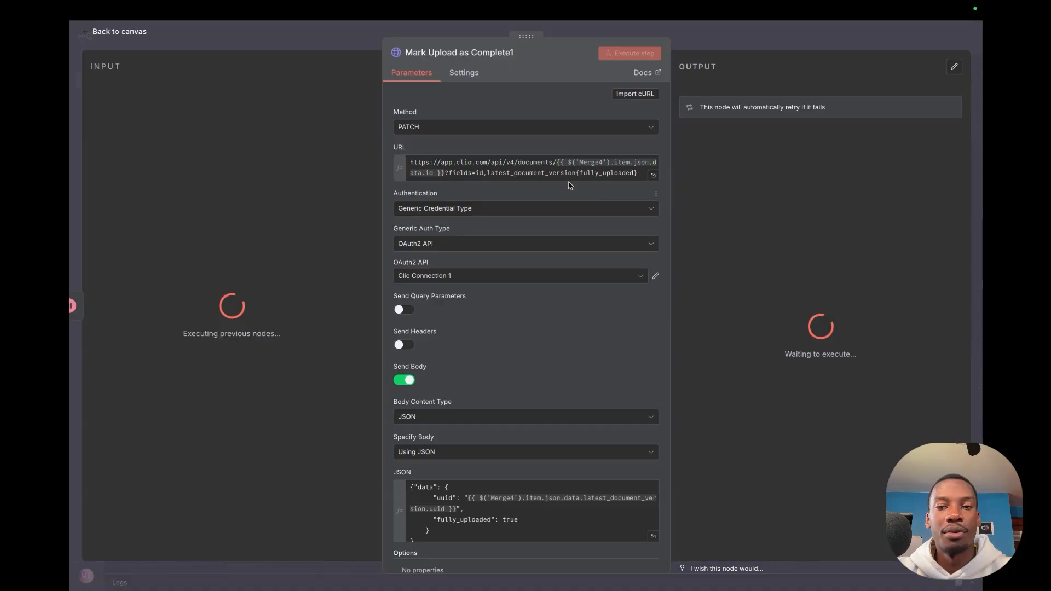
left_click(638, 175)
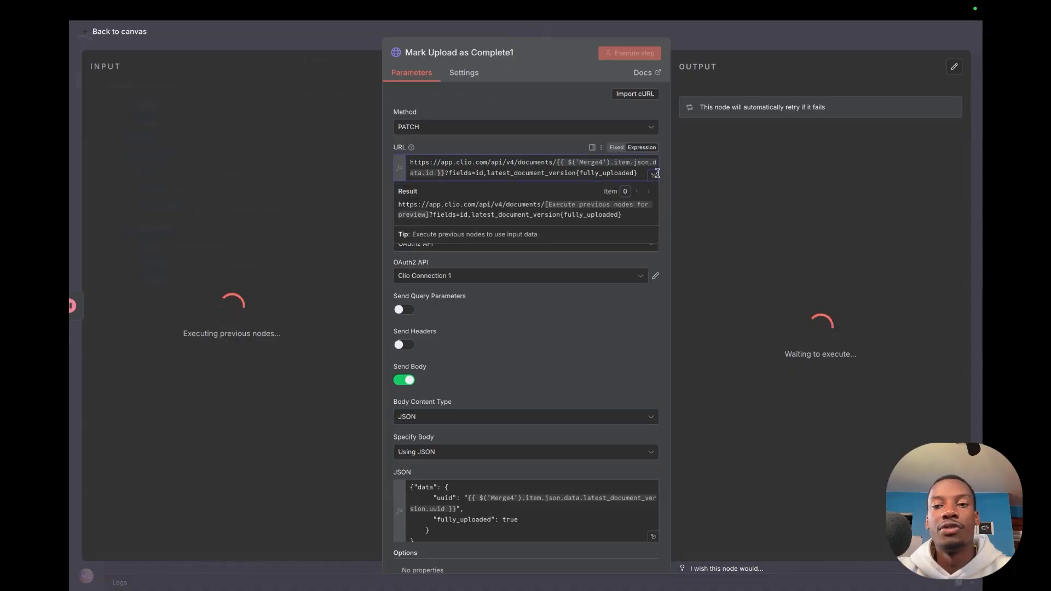
left_click(656, 174)
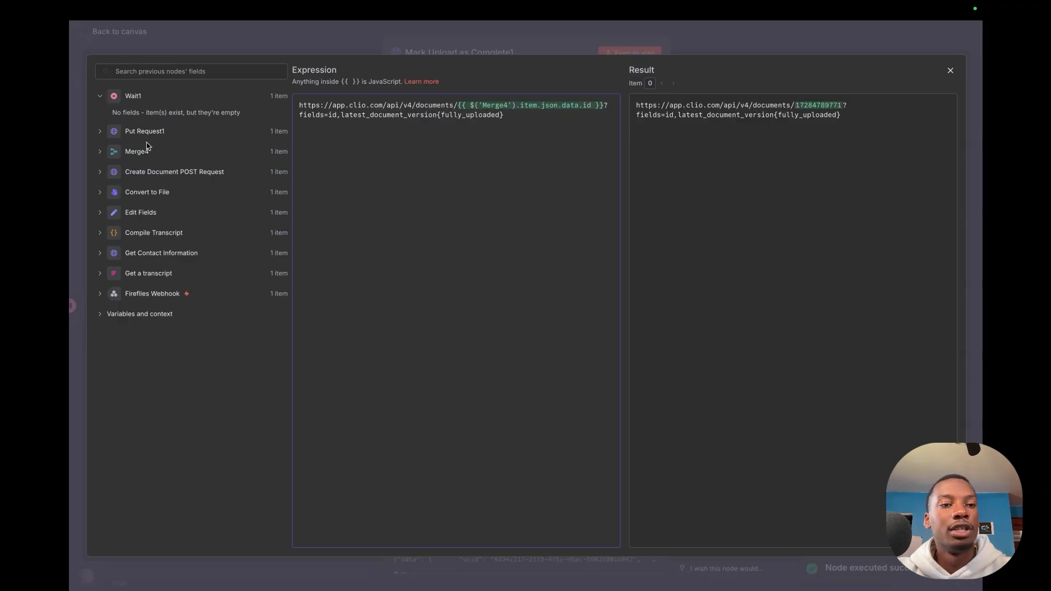
Compare the document id in the Merge4 data with the id in the Create Document POST Request data.
left_click(100, 152)
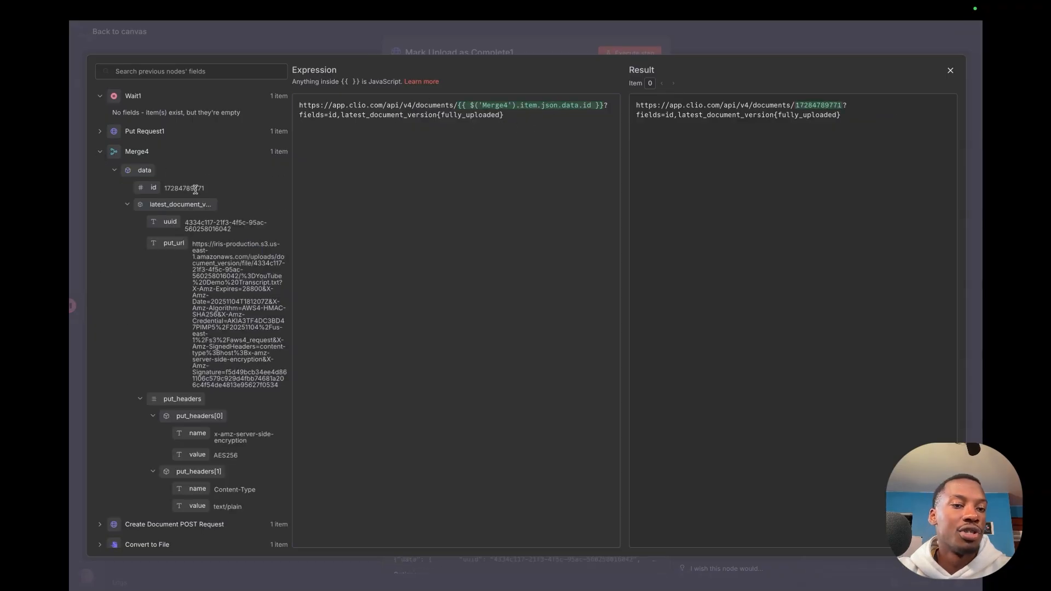
left_click_drag(204, 190, 167, 189)
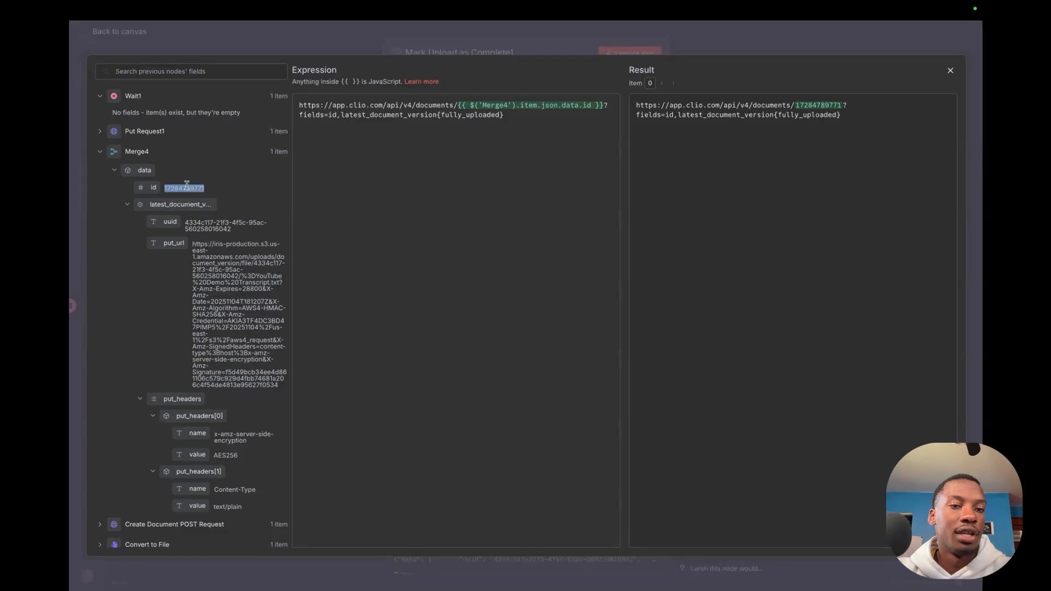
left_click(116, 171)
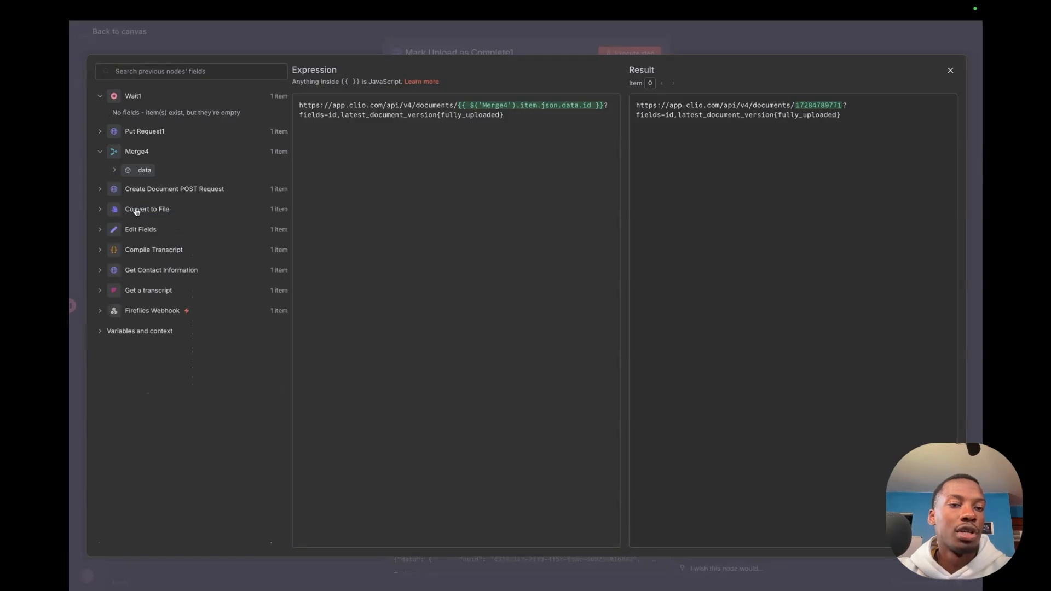
left_click(100, 189)
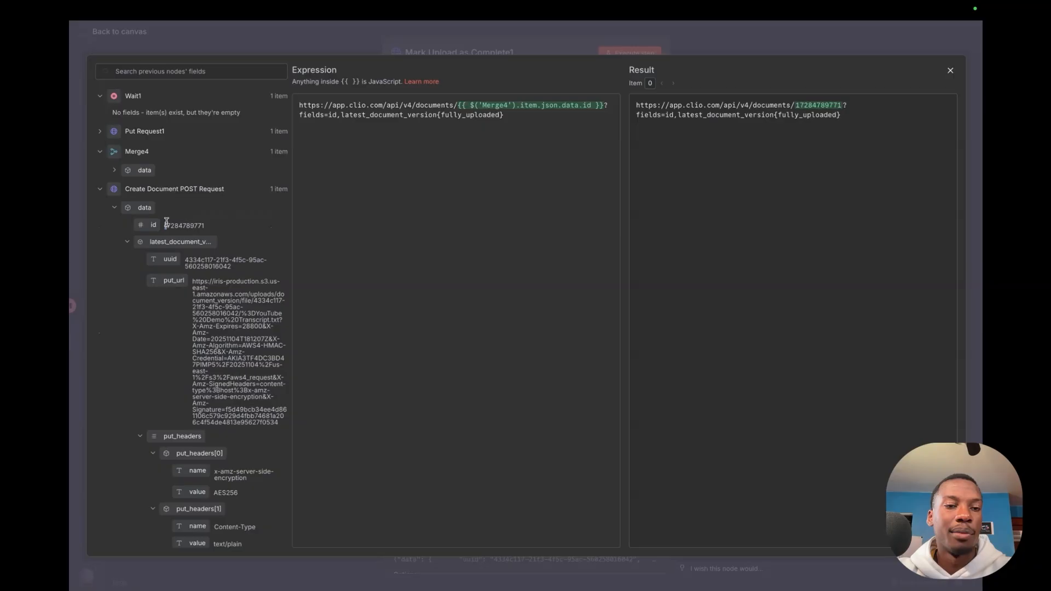
left_click_drag(165, 225, 201, 225)
left_click(203, 225)
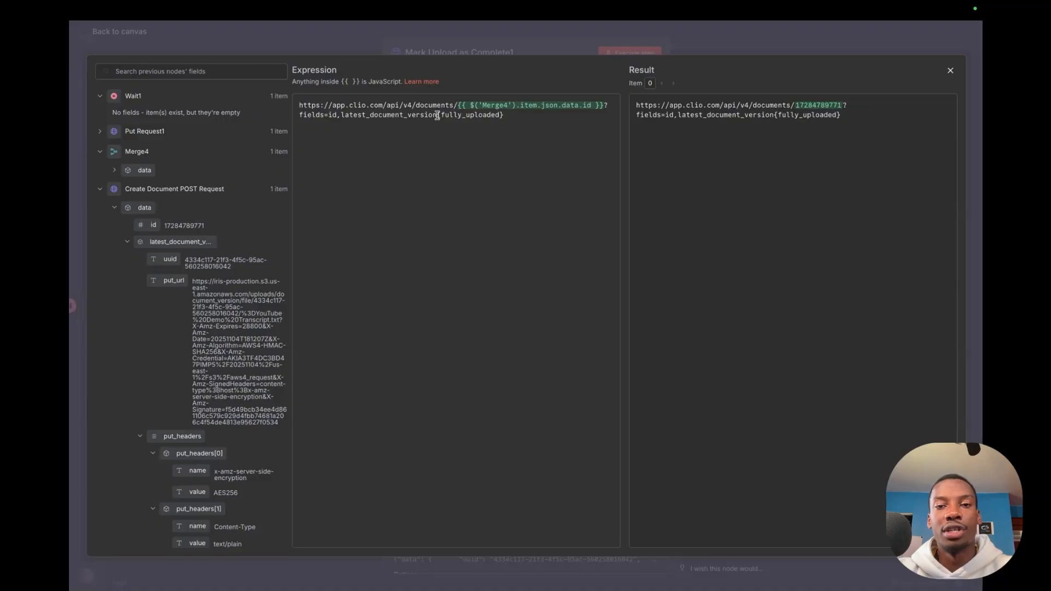
Examine the fully_uploaded field in the URL expression, close the expression editor and view the node's JSON body.
left_click_drag(499, 115, 447, 116)
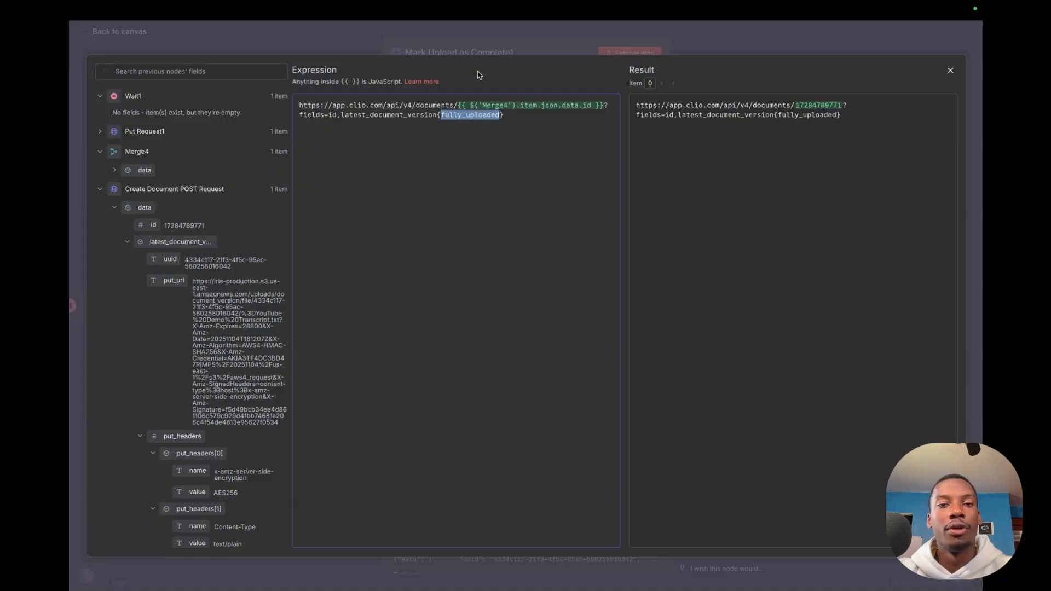
left_click_drag(532, 117, 329, 98)
left_click(309, 100)
key("Escape")
scroll(537, 235, "down", 2)
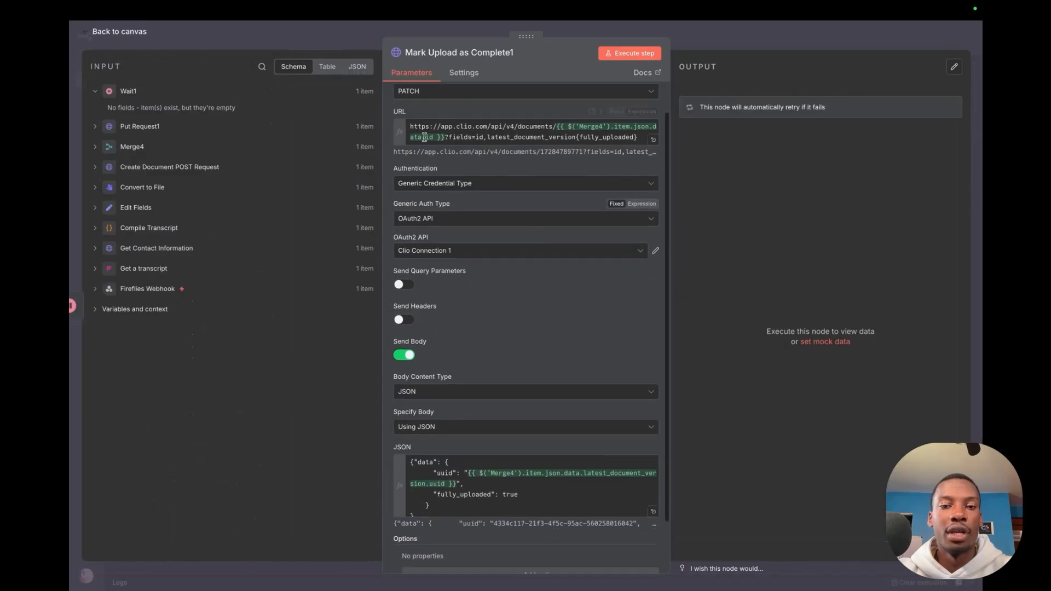
Open the JSON body of the Mark Upload as Complete1 request in the full expression editor and examine its uuid and fully_uploaded fields.
left_click(445, 187)
key("Escape")
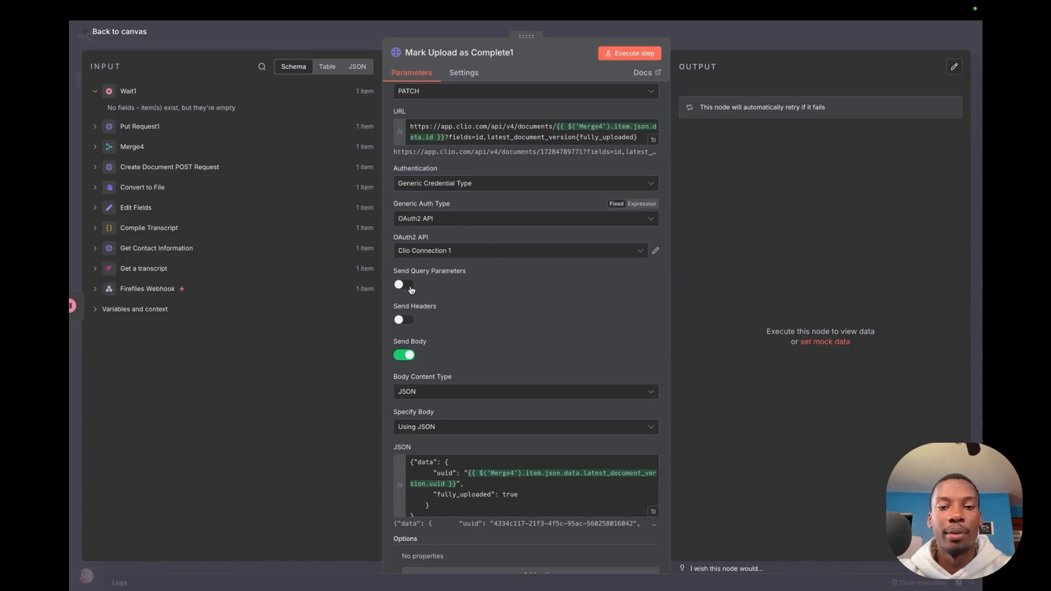
scroll(526, 255, "down", 2)
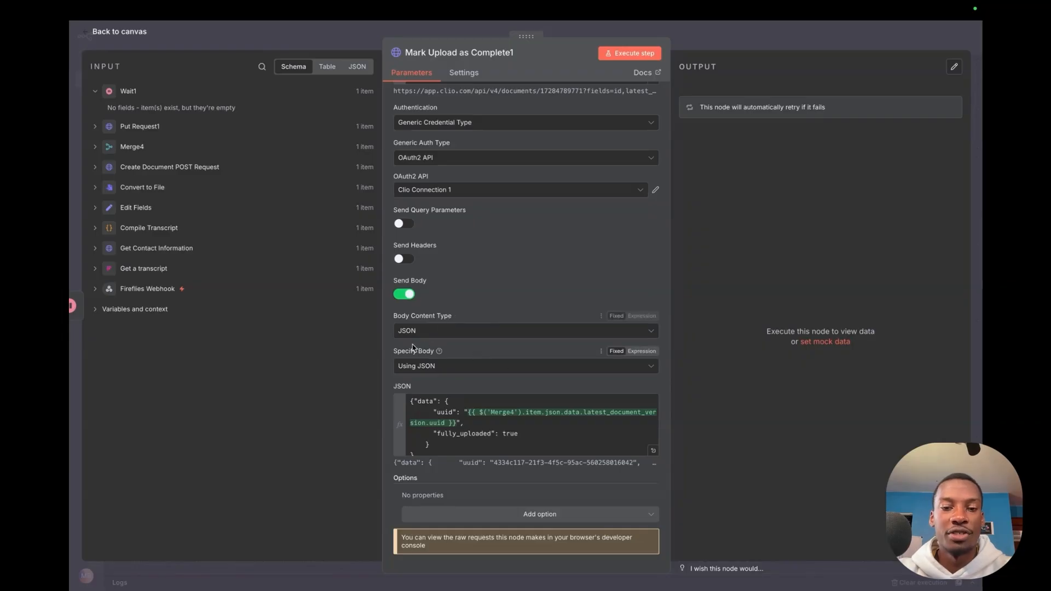
left_click(651, 450)
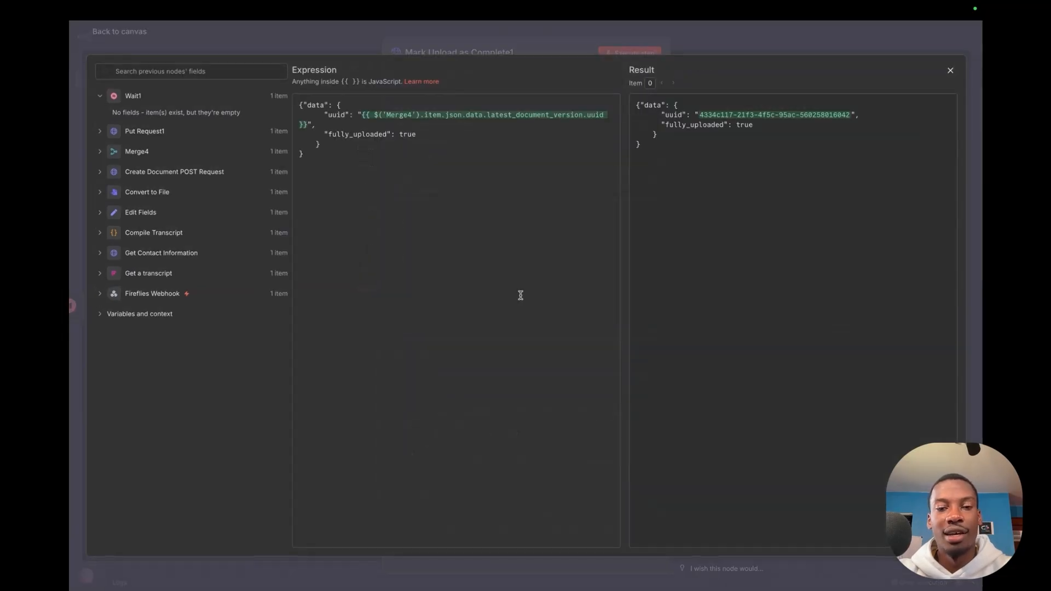
left_click(394, 143)
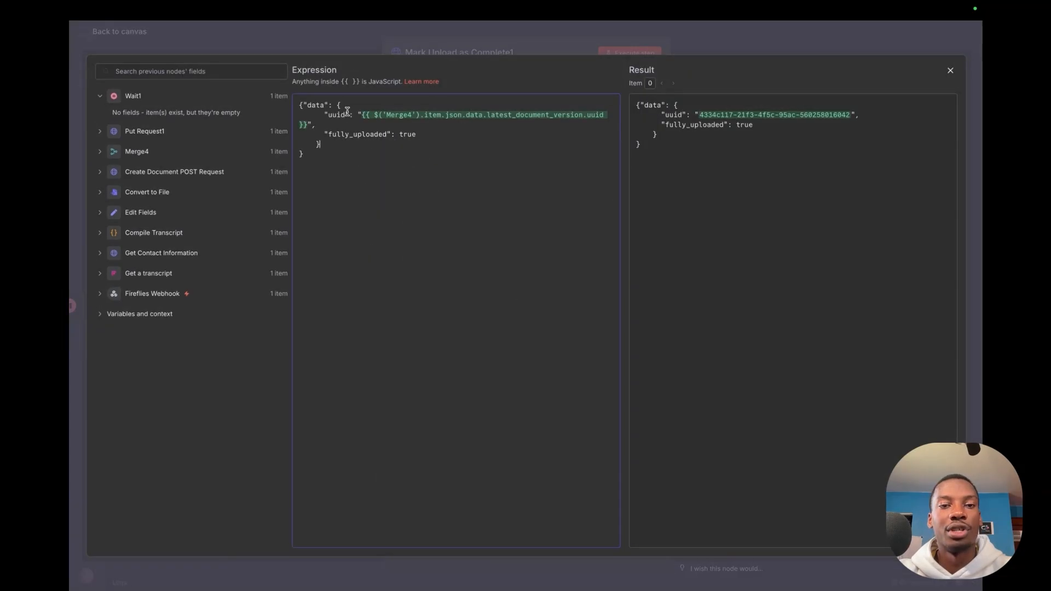
double_click(315, 104)
left_click(347, 126)
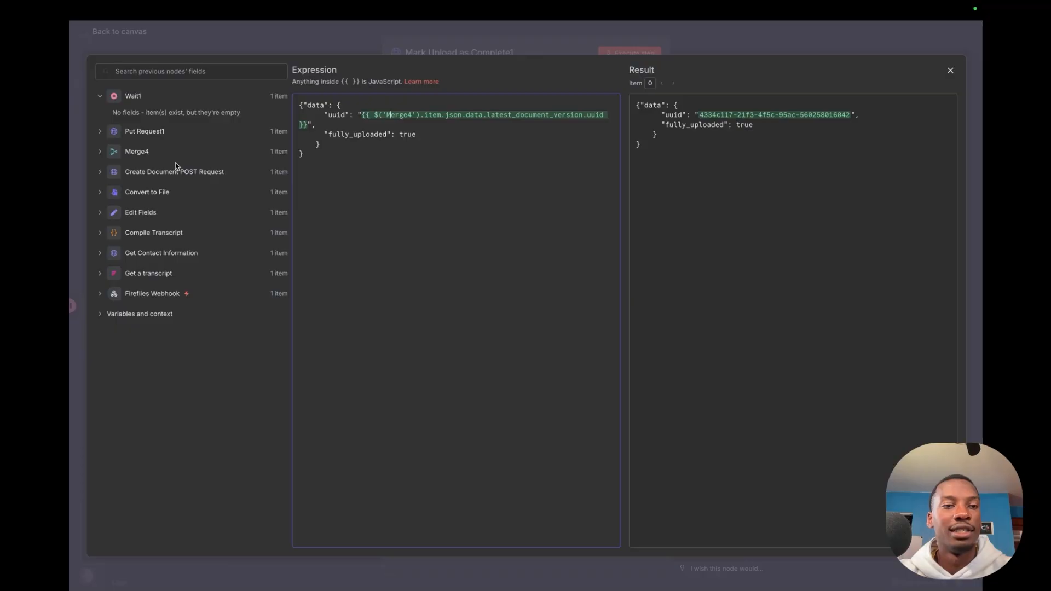
Inspect the data fields of the Merge4 and Create Document POST Request nodes, and close the expression editor.
left_click(100, 153)
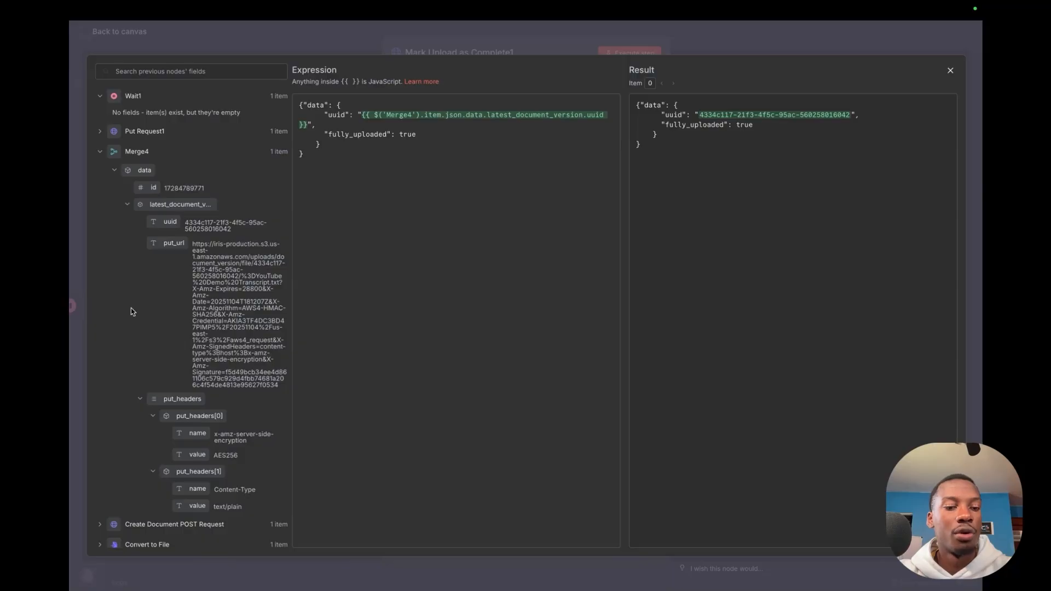
left_click(101, 153)
left_click(99, 174)
scroll(164, 218, "down", 1)
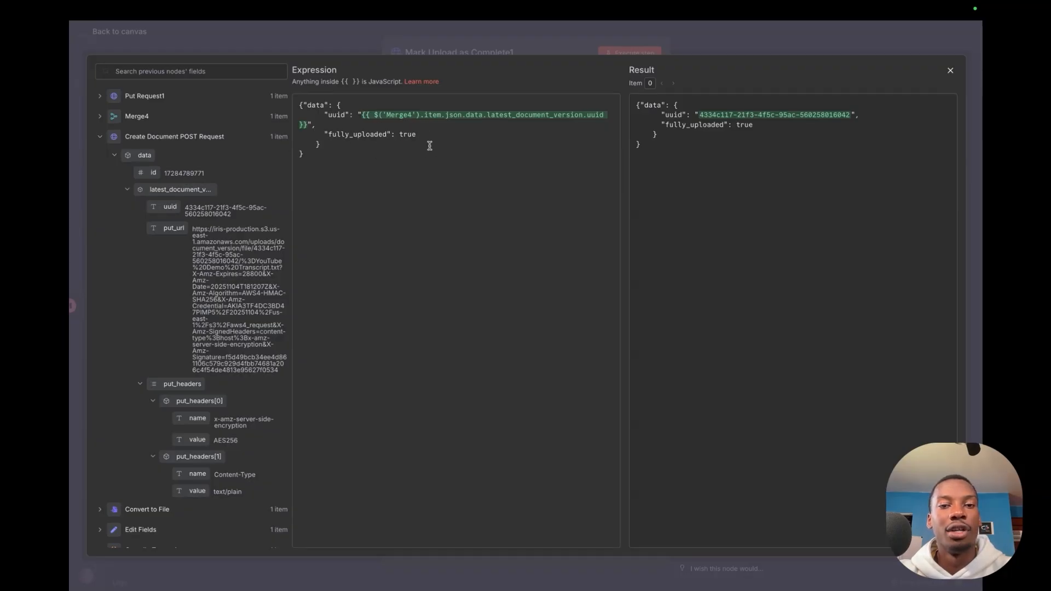
left_click(452, 49)
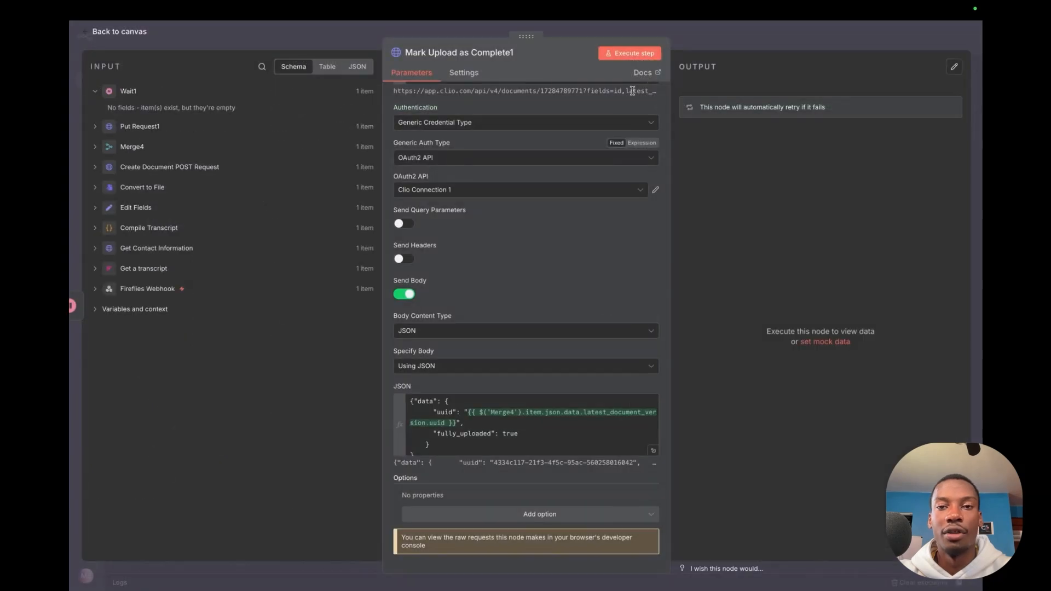
Execute the Mark Upload as Complete1 request and close the node.
left_click(628, 55)
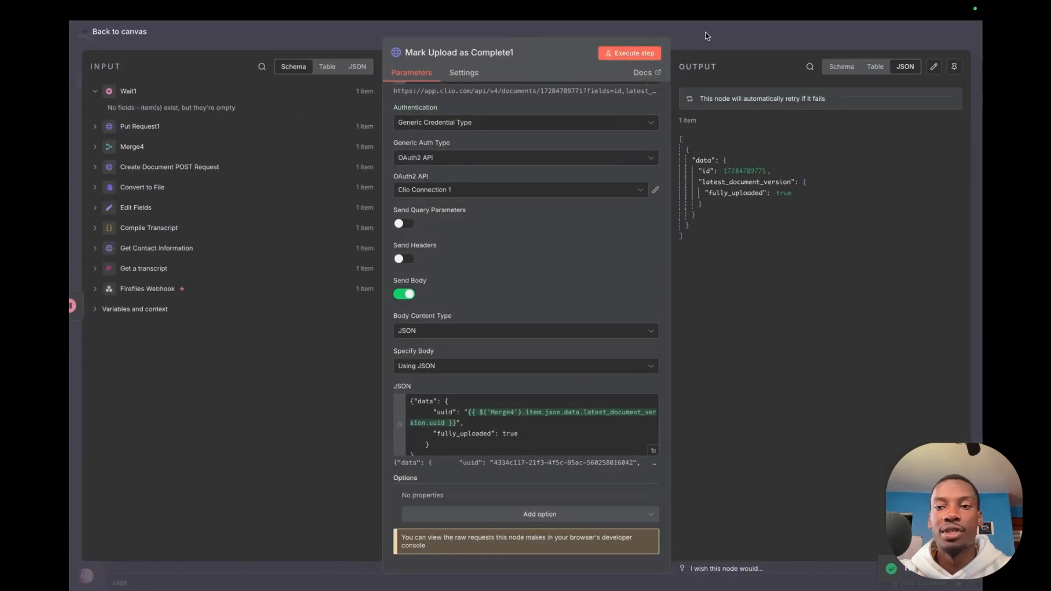
left_click(703, 36)
Switch to Clio, refresh the client's Documents list and select both =YouTube Demo Transcript.txt files.
left_click(387, 34)
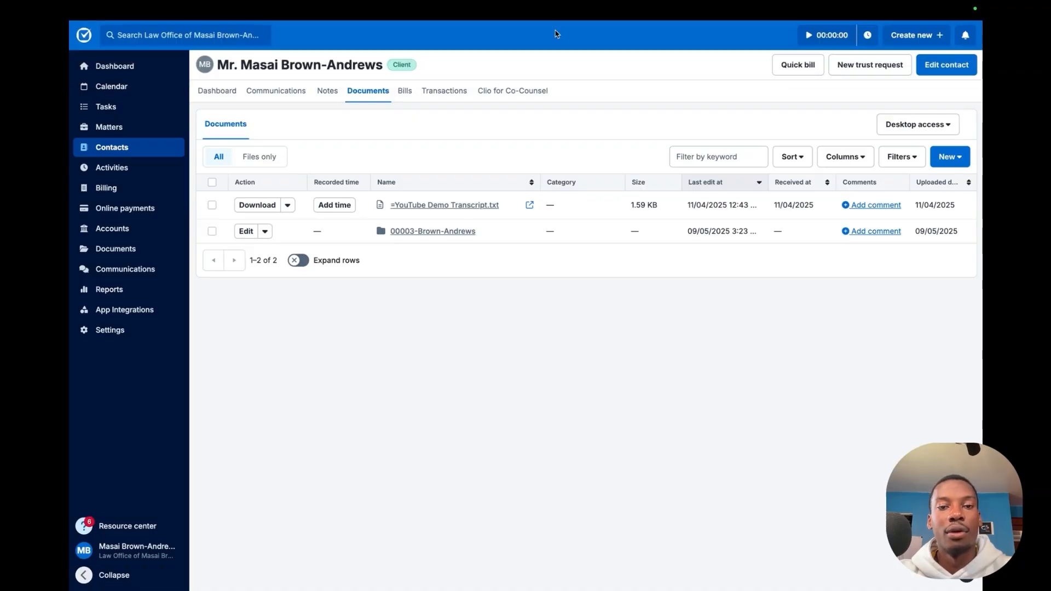
key("super+r")
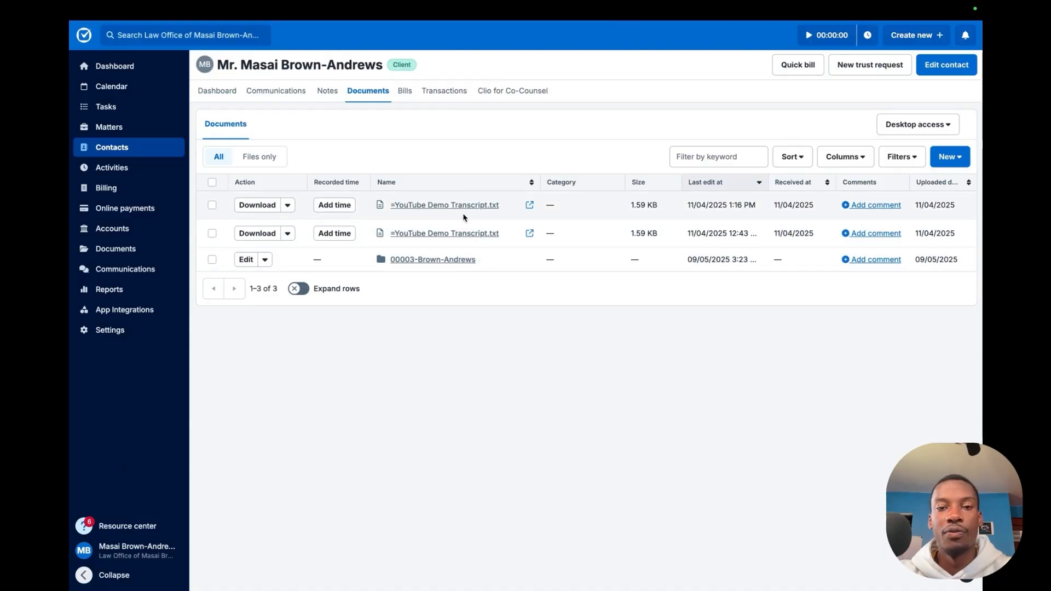
left_click(213, 205)
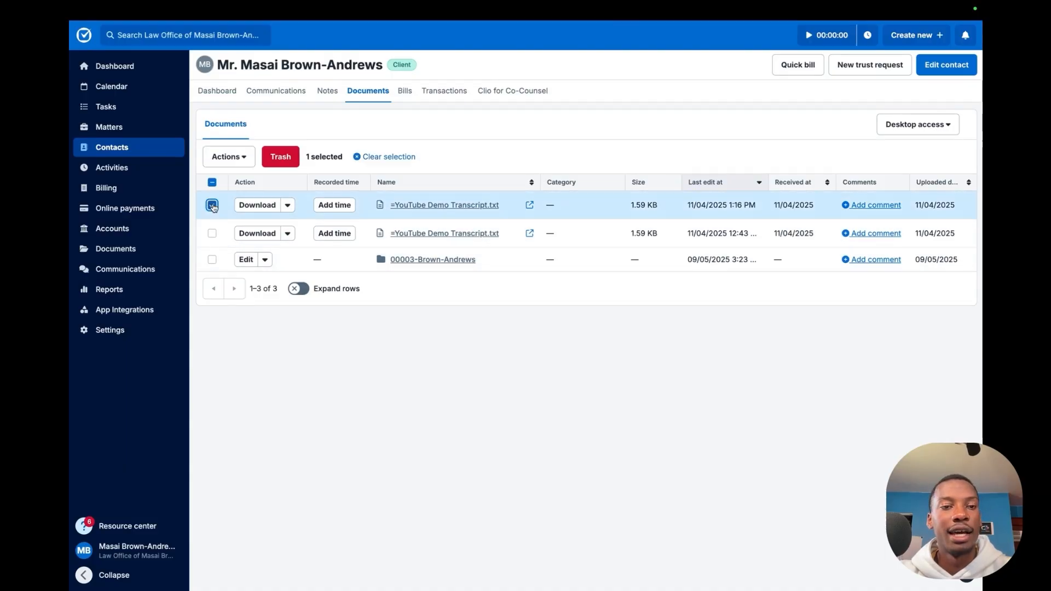
left_click(212, 233)
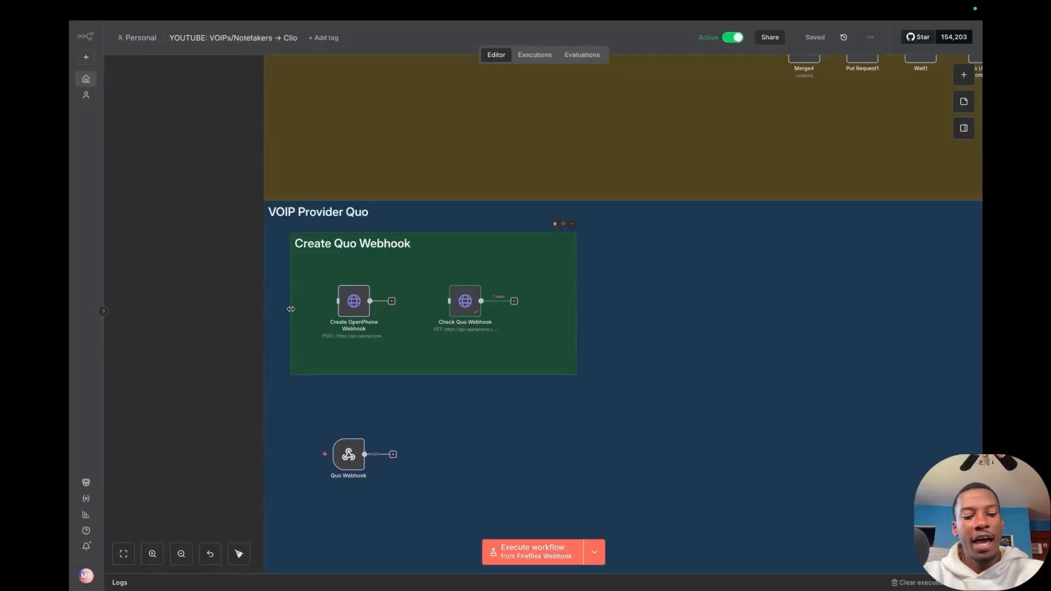
left_click_drag(249, 203, 695, 497)
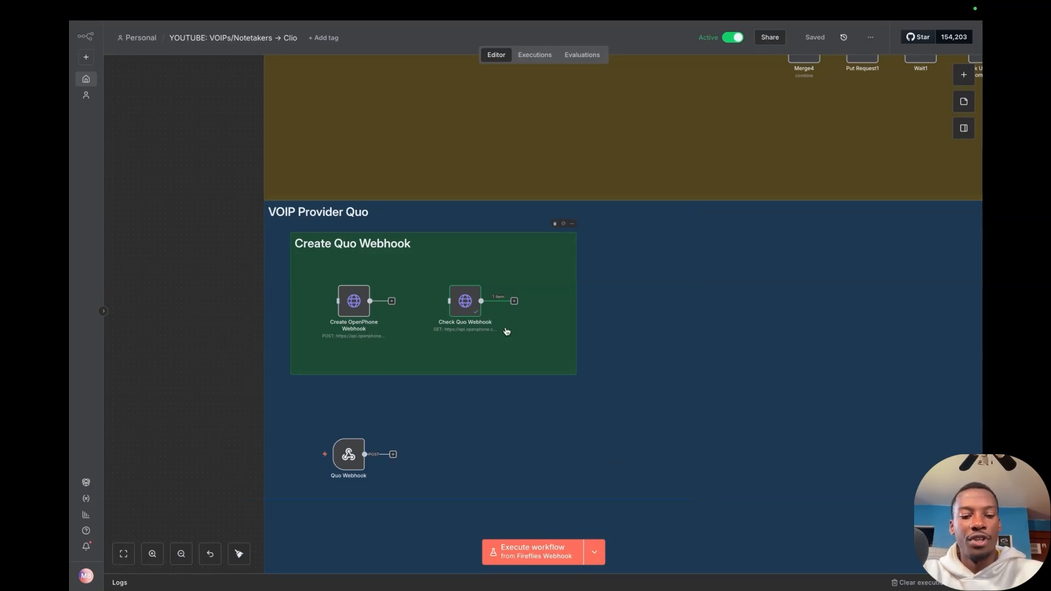
right_click(333, 198)
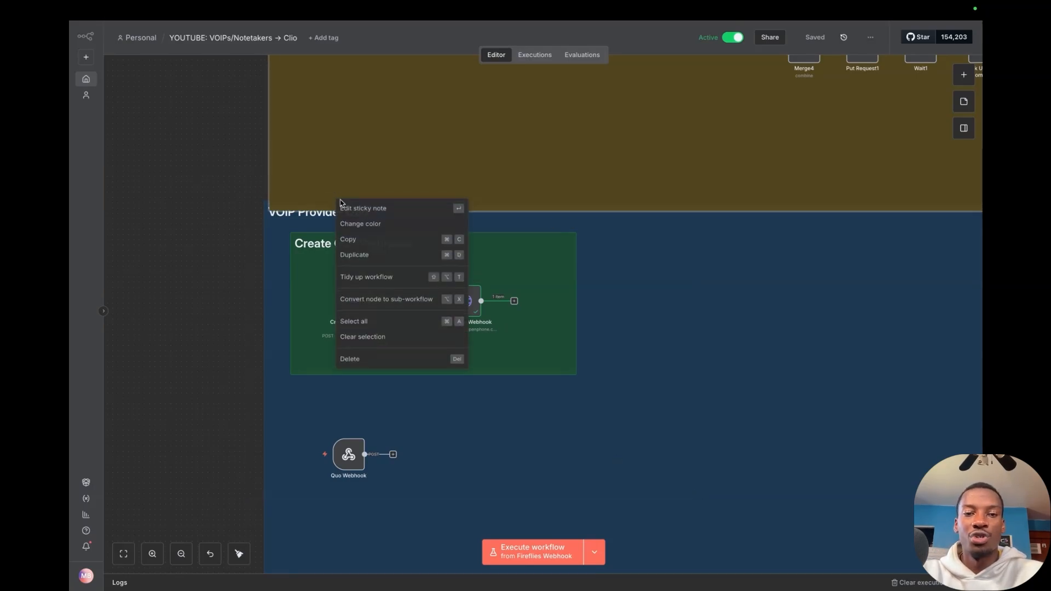
left_click(337, 193)
left_click(247, 244)
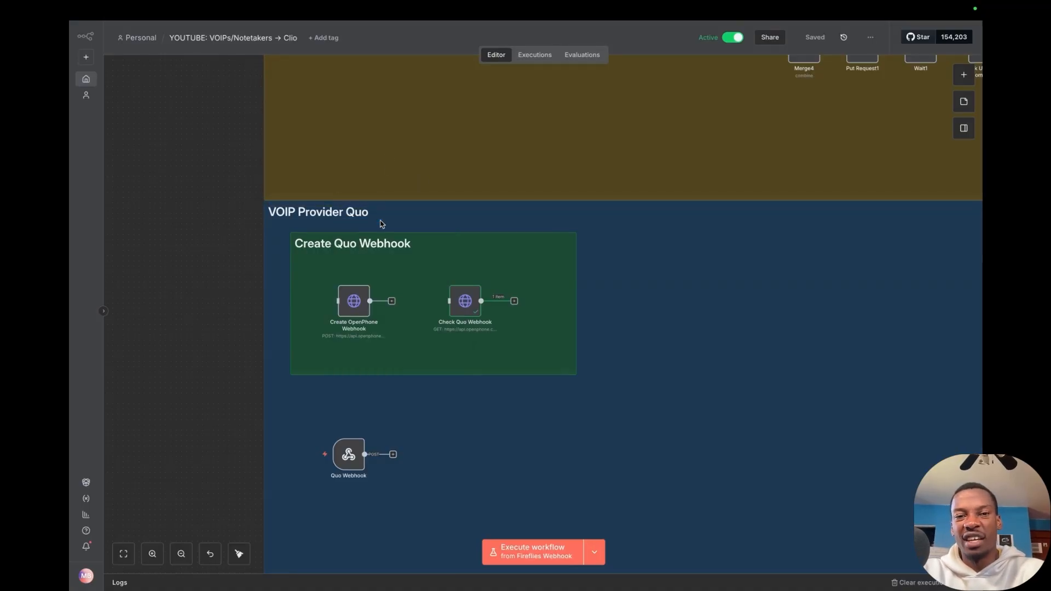
Search Google for "openphone" in a new browser tab.
left_click(585, 33)
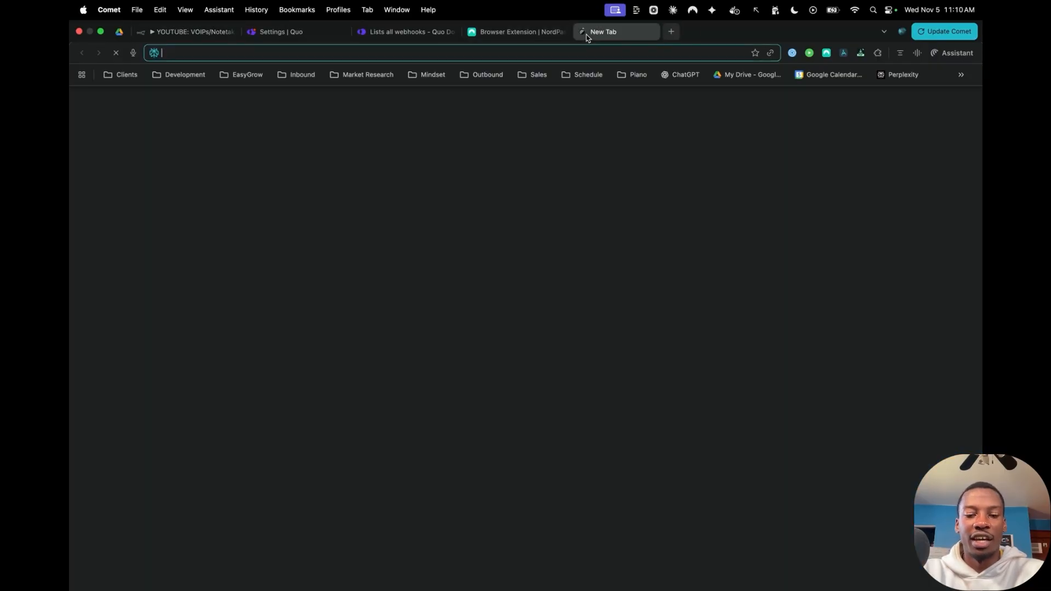
type("openphone")
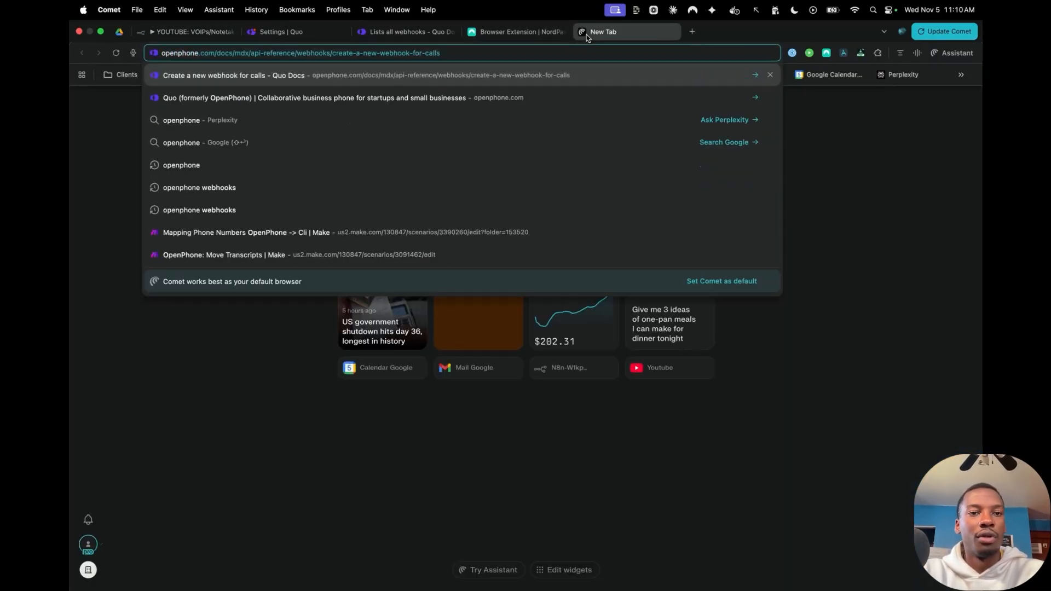
key("BackSpace")
key("shift+Return")
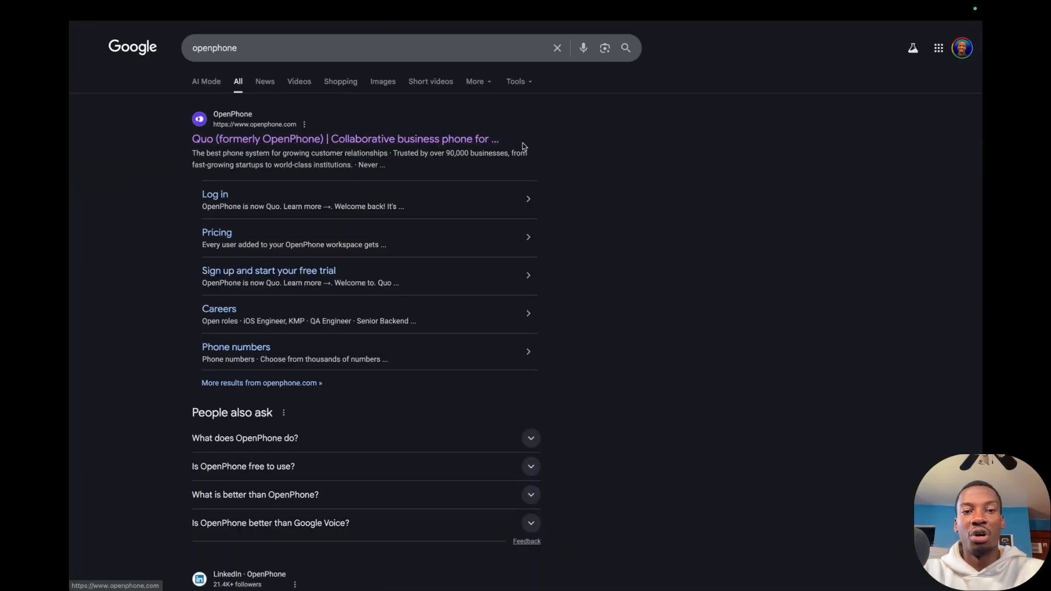
Switch to the Quo workspace settings and examine the API key page with its option to generate a key.
mouse_move(847, 12)
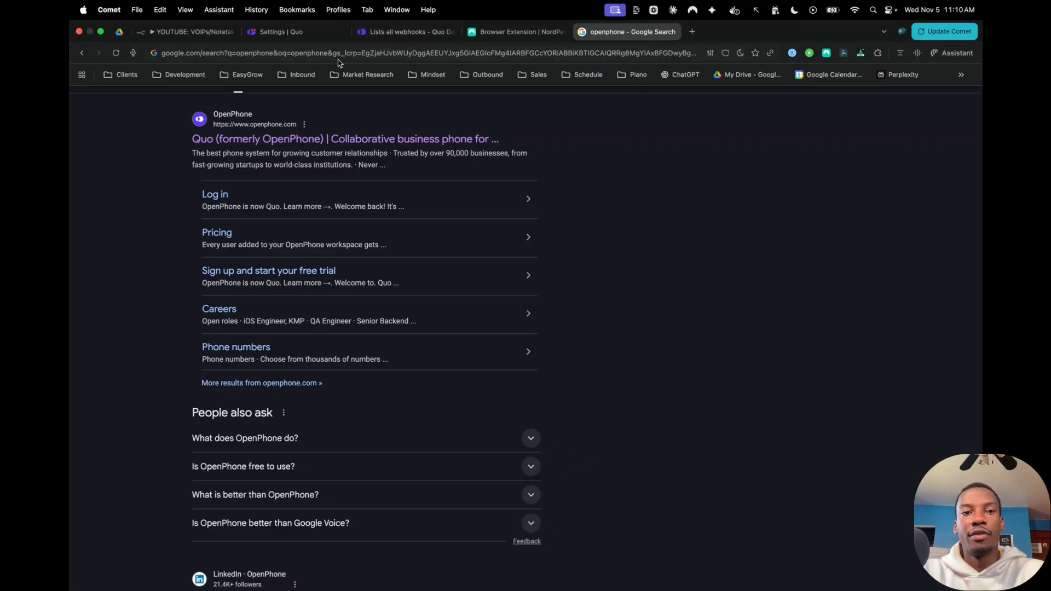
mouse_move(551, 3)
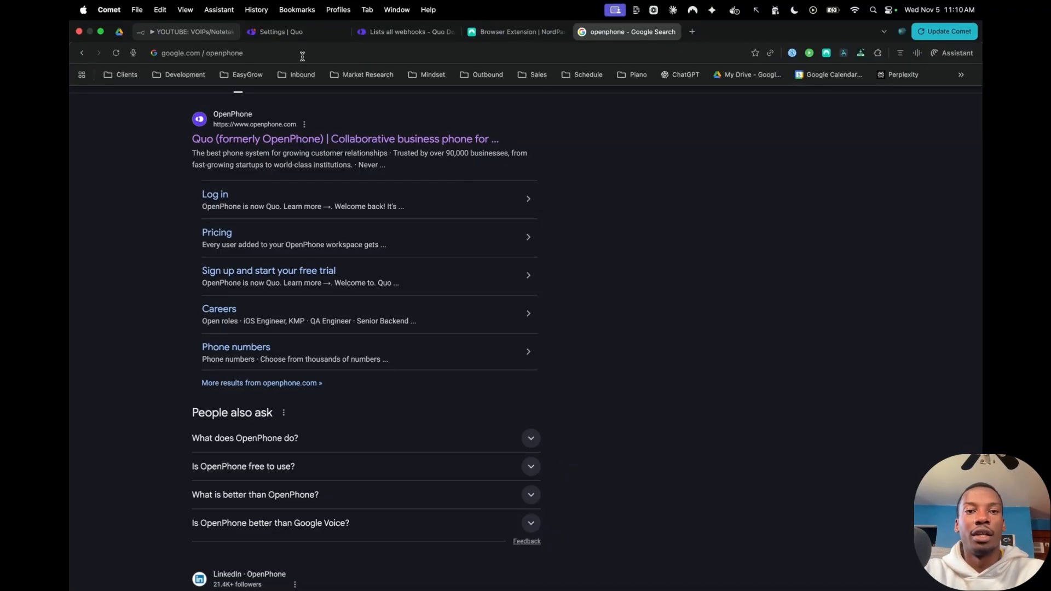
left_click(297, 35)
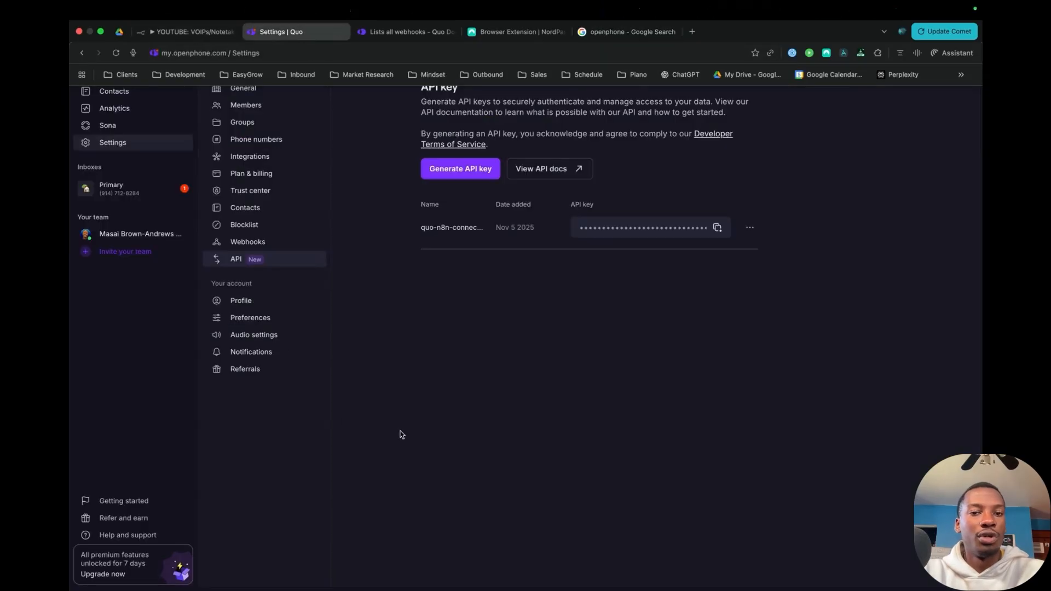
left_click(130, 58)
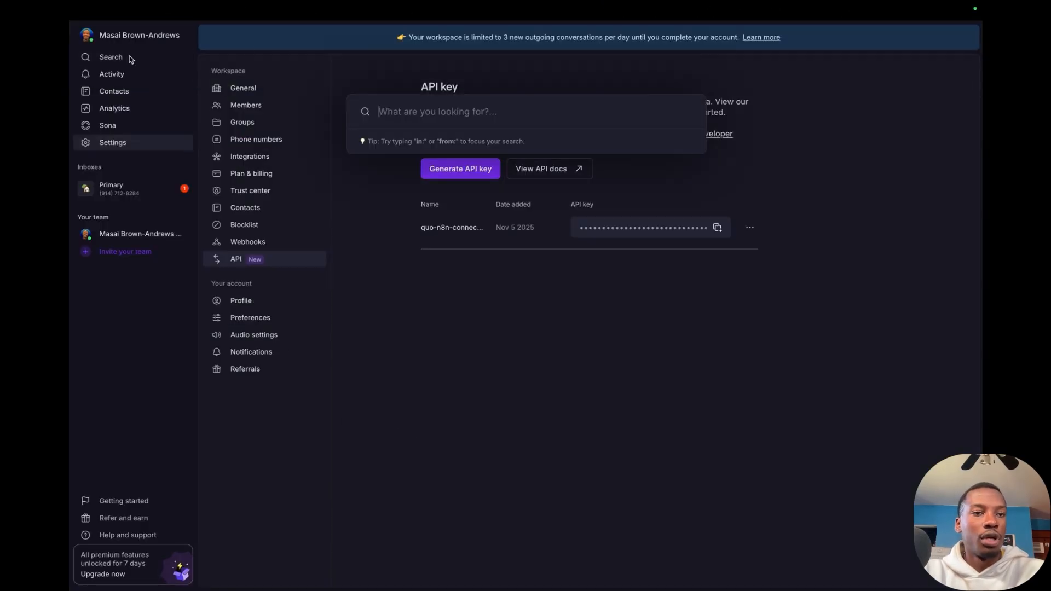
left_click(468, 331)
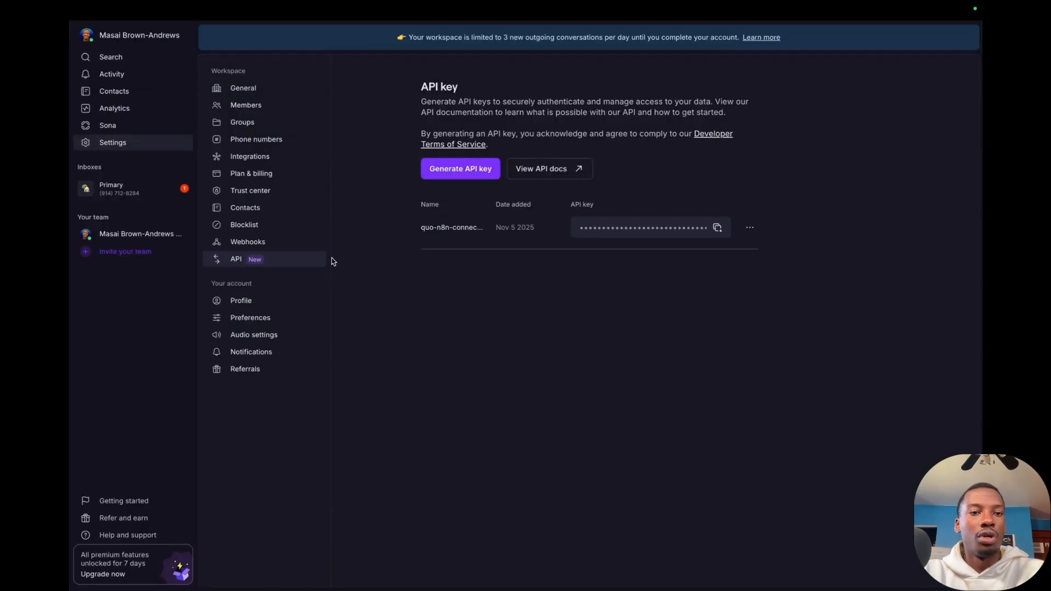
left_click(142, 80)
left_click(139, 327)
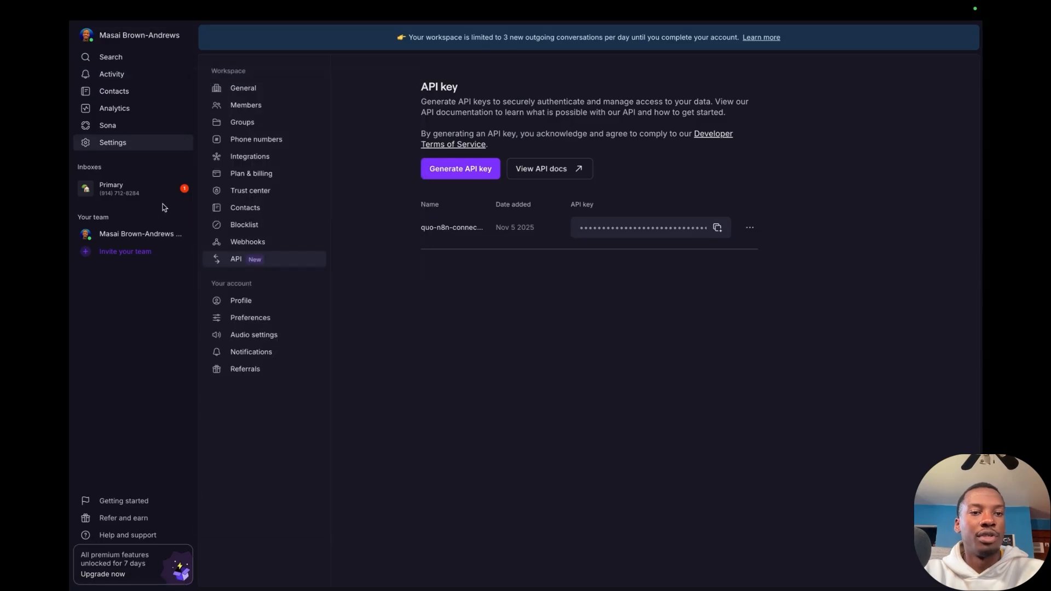
left_click_drag(71, 130, 199, 156)
left_click_drag(290, 257, 286, 258)
left_click_drag(201, 245, 325, 276)
left_click_drag(400, 147, 515, 194)
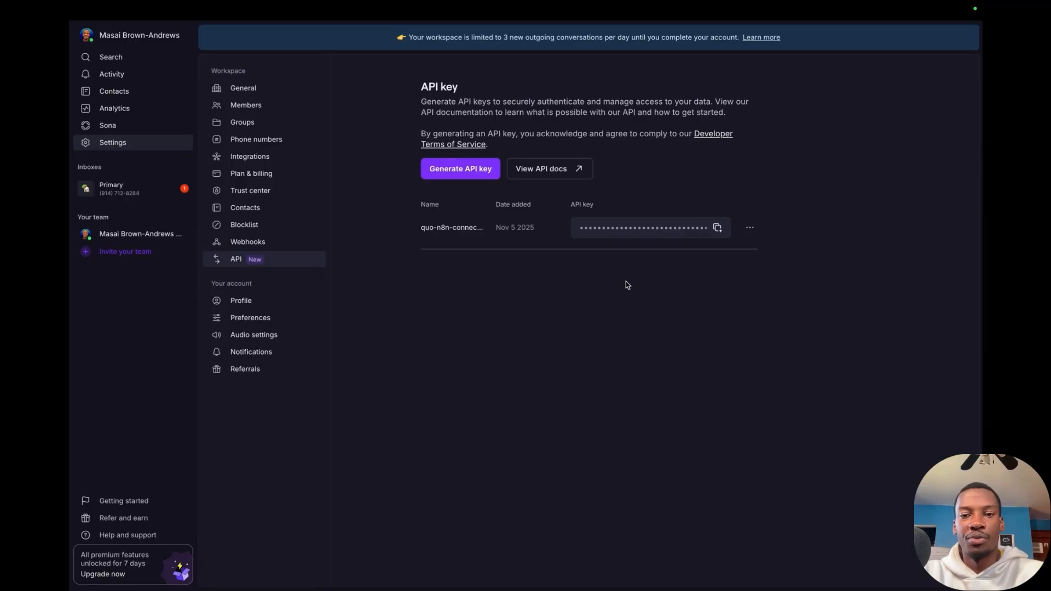
left_click(463, 174)
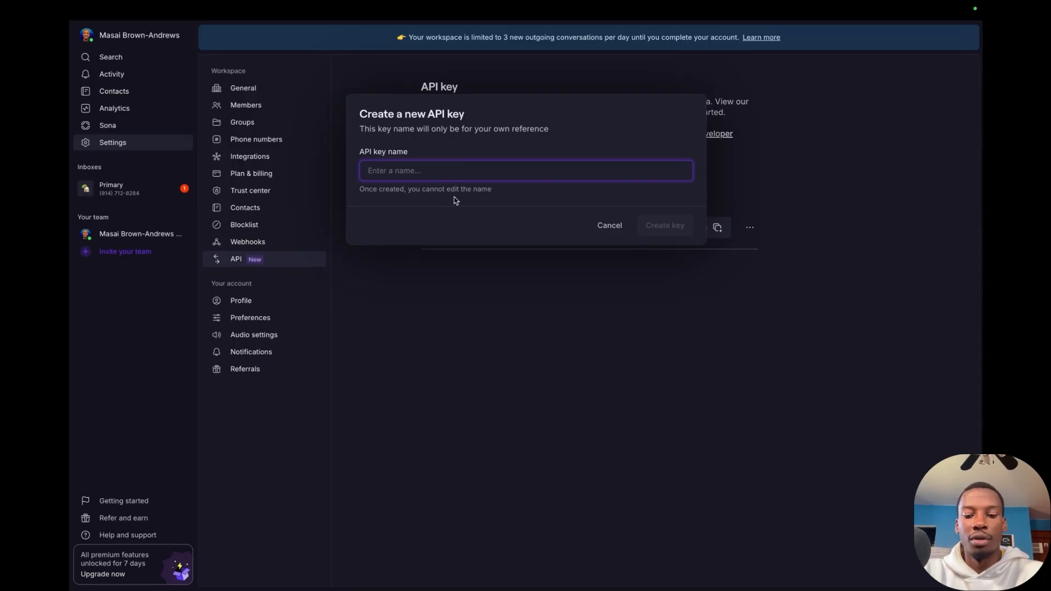
type("whatever-you-want")
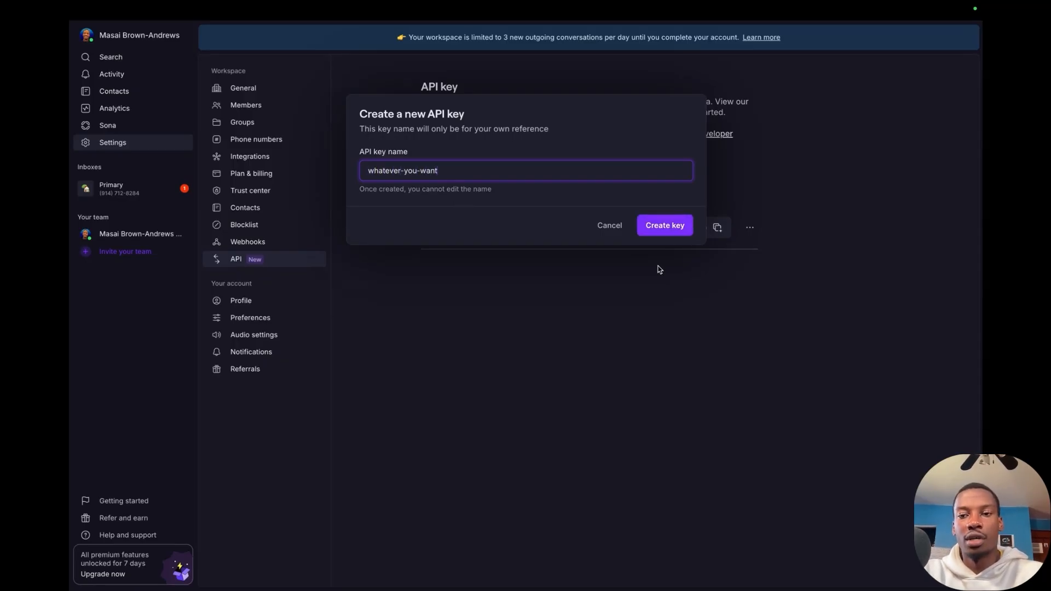
left_click(610, 226)
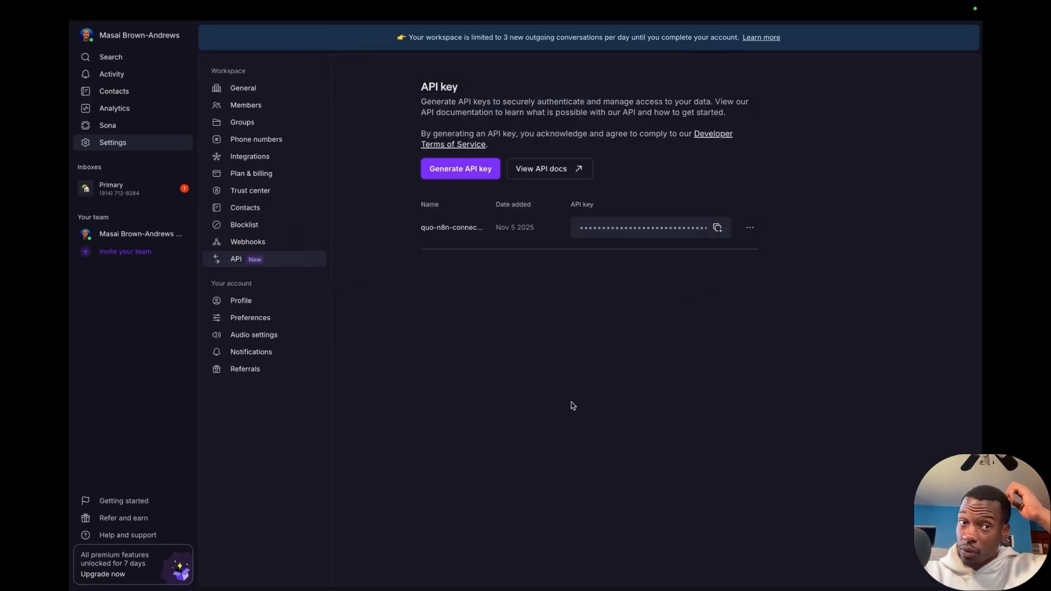
Switch to the Quo API documentation and open the "Create a new webhook for calls" reference.
mouse_move(506, 4)
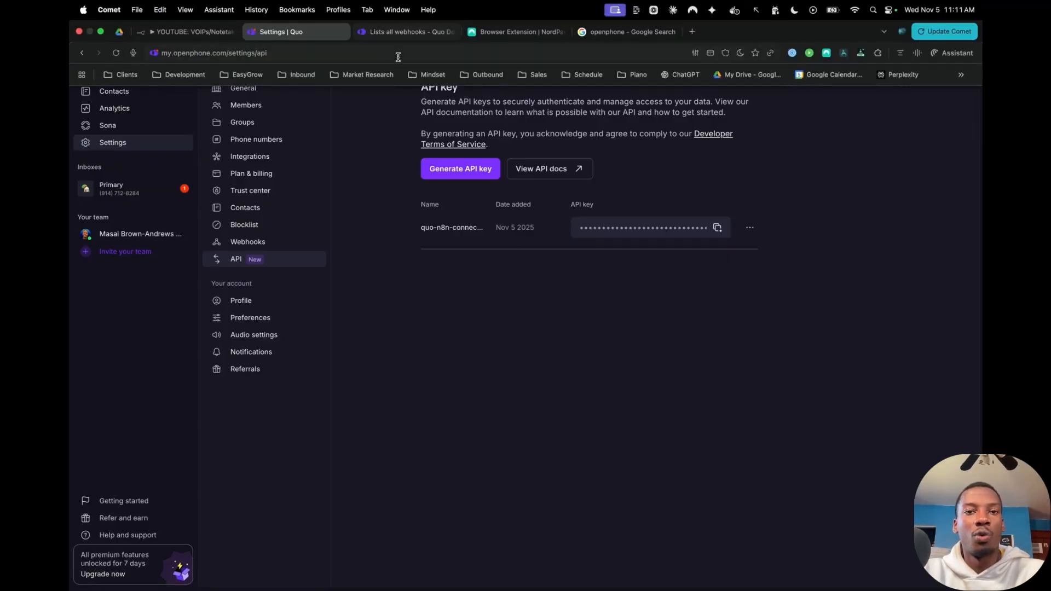
left_click(406, 31)
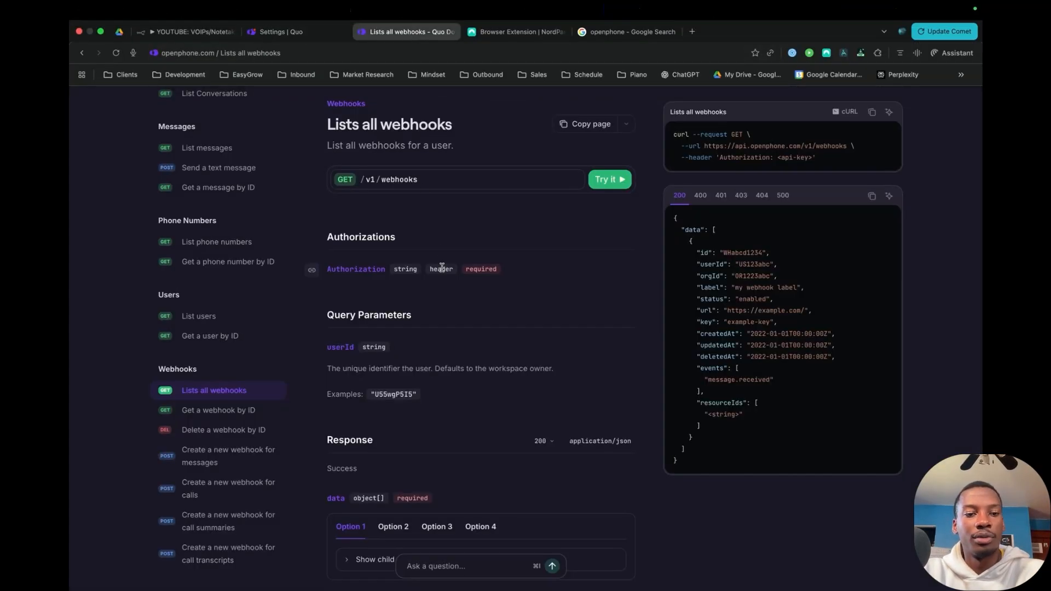
mouse_move(361, 4)
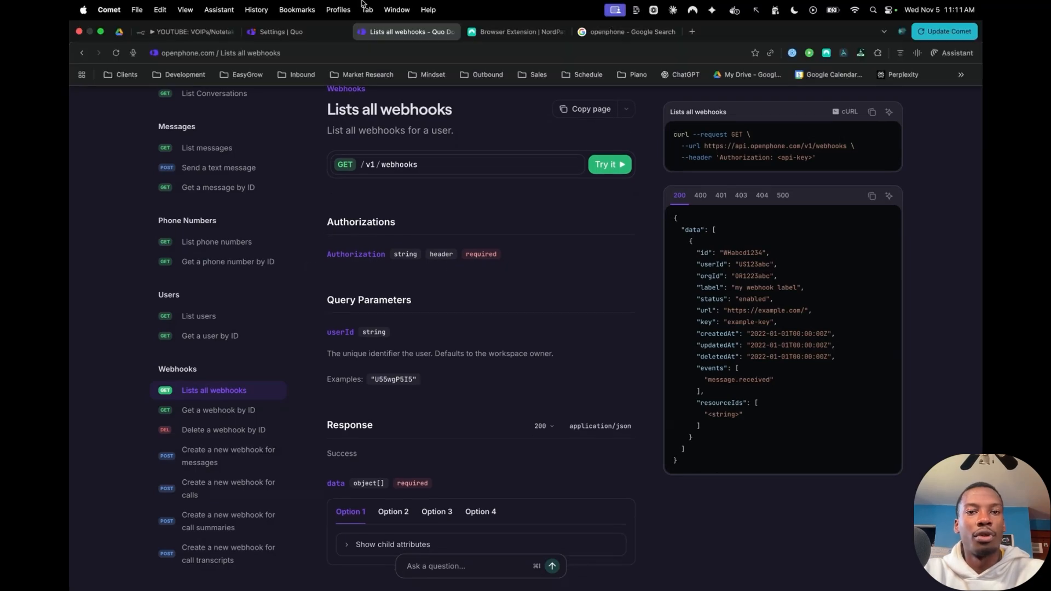
left_click(301, 54)
left_click(267, 54)
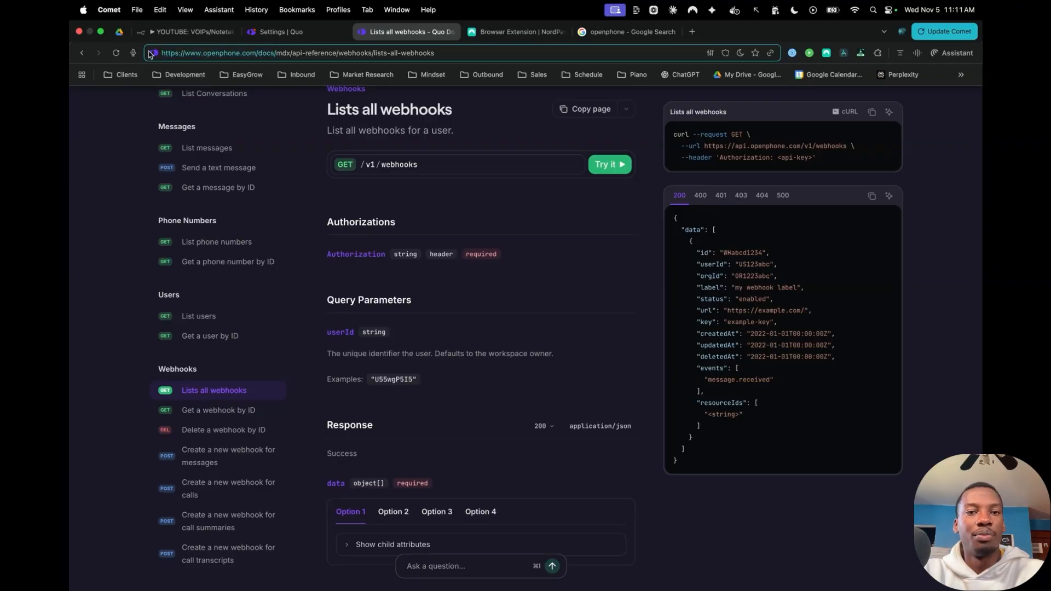
scroll(269, 229, "down", 1)
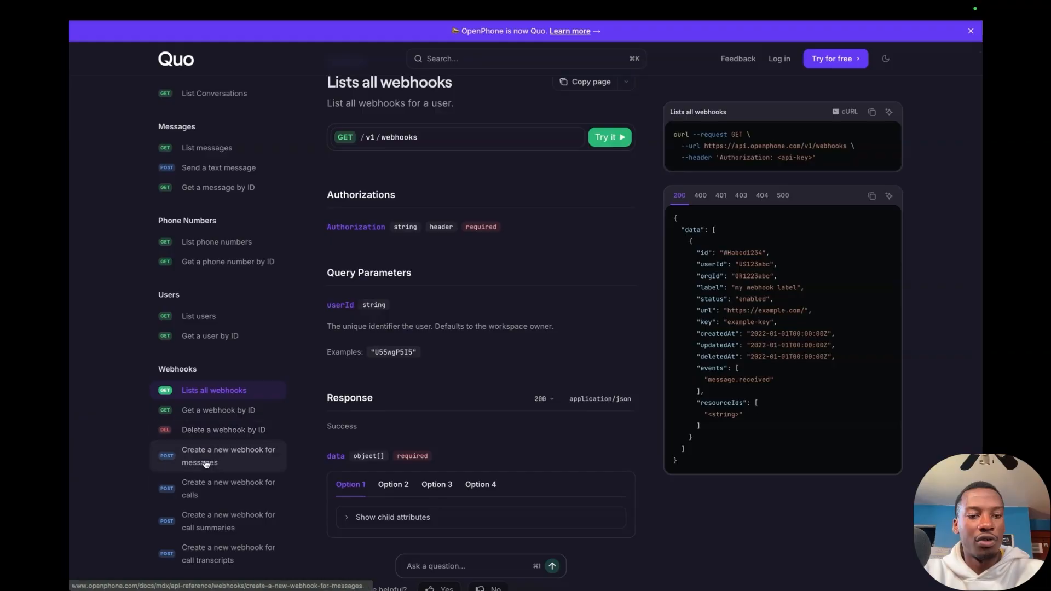
left_click(237, 493)
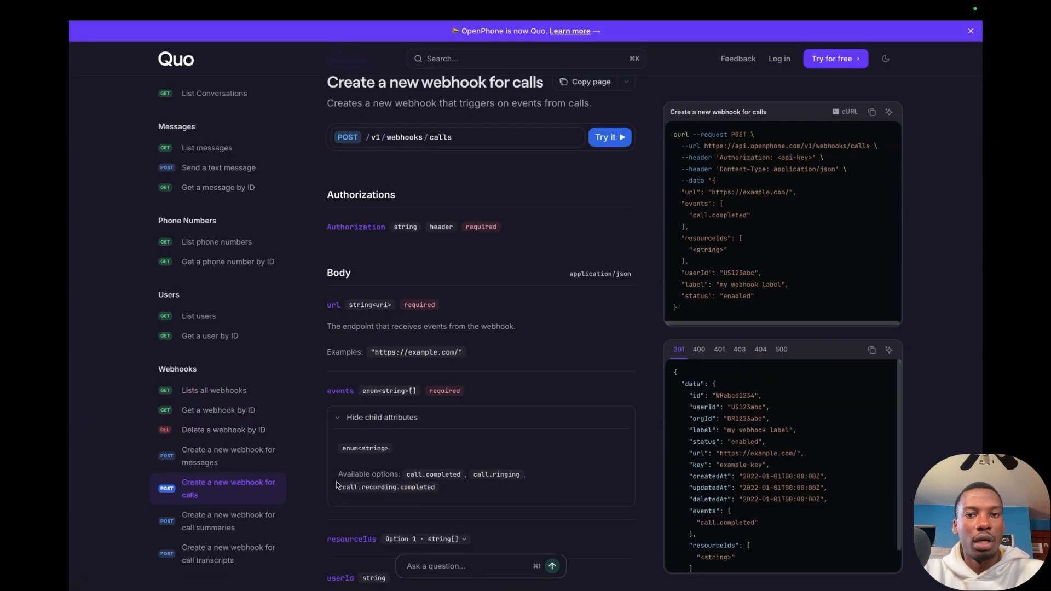
Copy the cURL example from the "Create a new webhook for calls" reference after reviewing its body parameters.
scroll(413, 457, "down", 1)
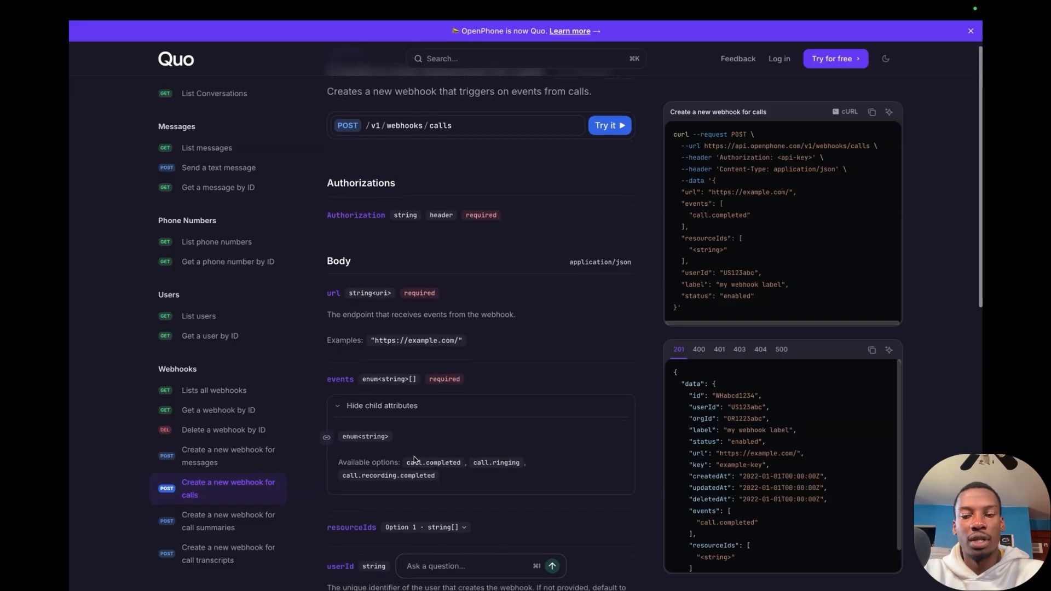
scroll(402, 449, "up", 3)
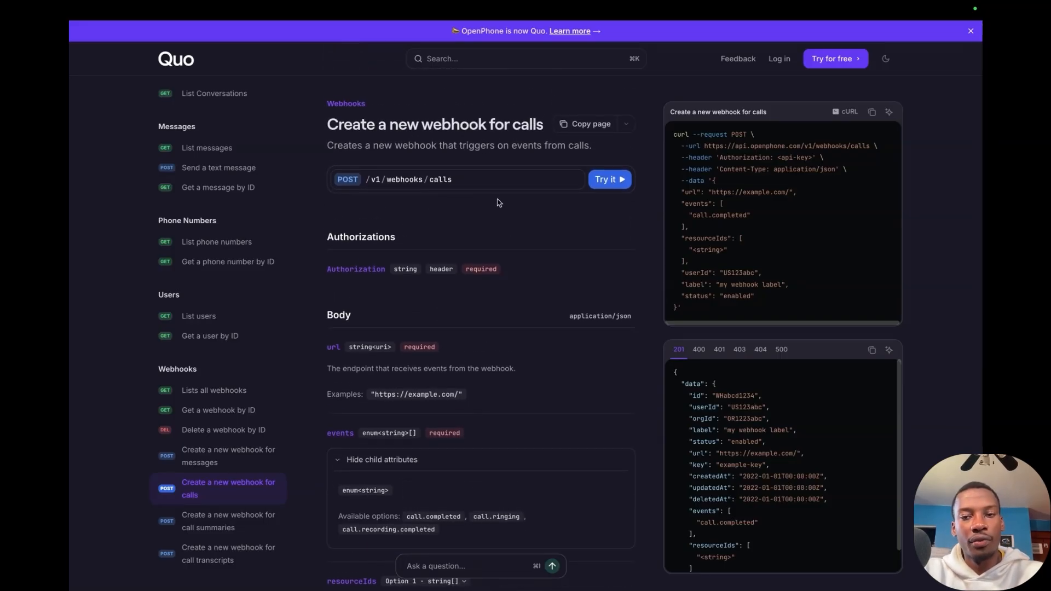
mouse_move(656, 95)
left_mouse_down()
mouse_move(816, 283)
mouse_move(895, 335)
mouse_move(912, 335)
left_mouse_up()
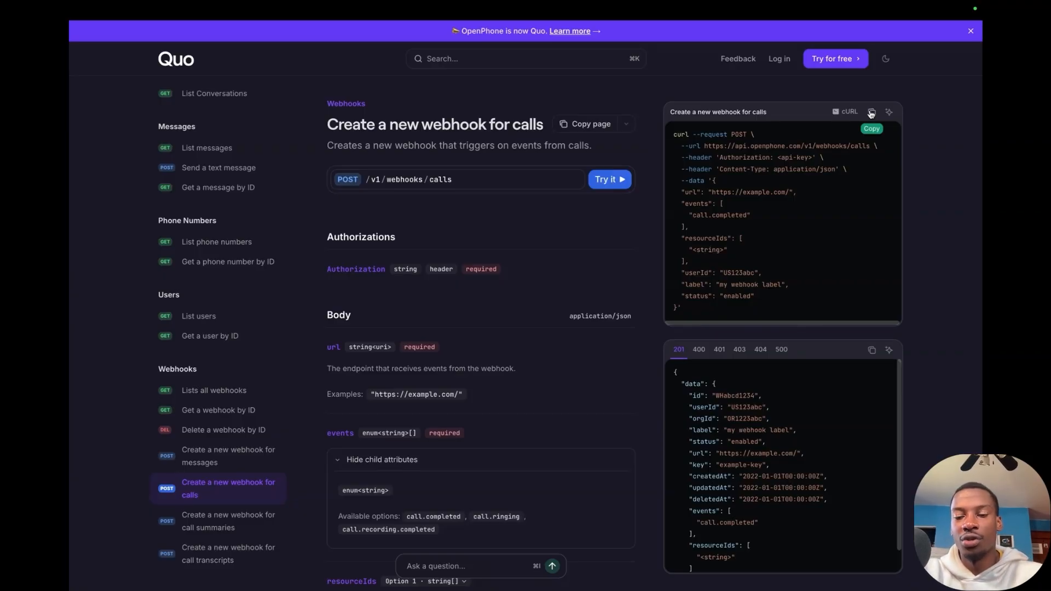
left_click(871, 112)
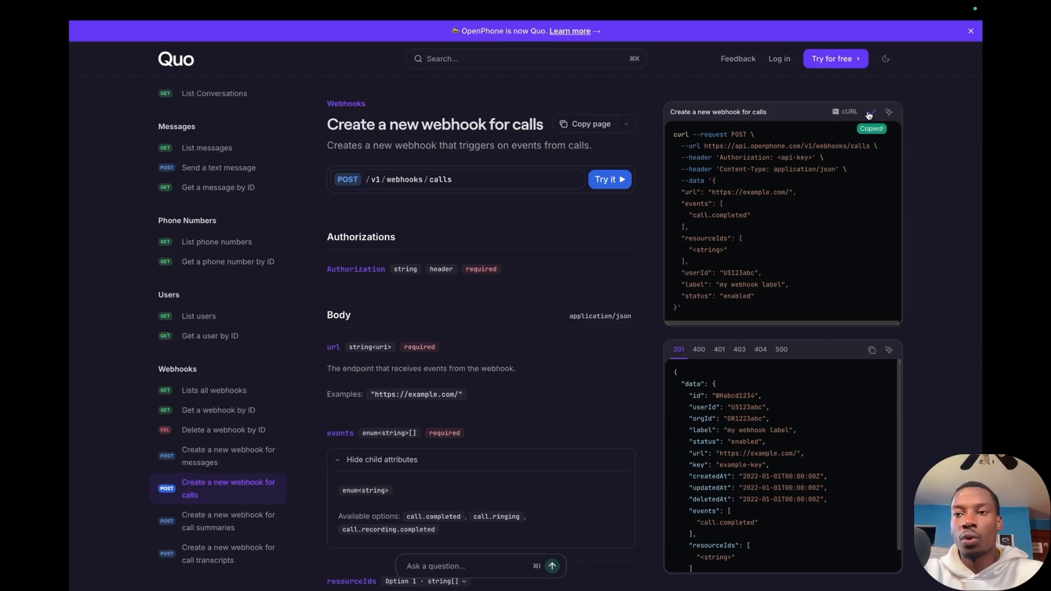
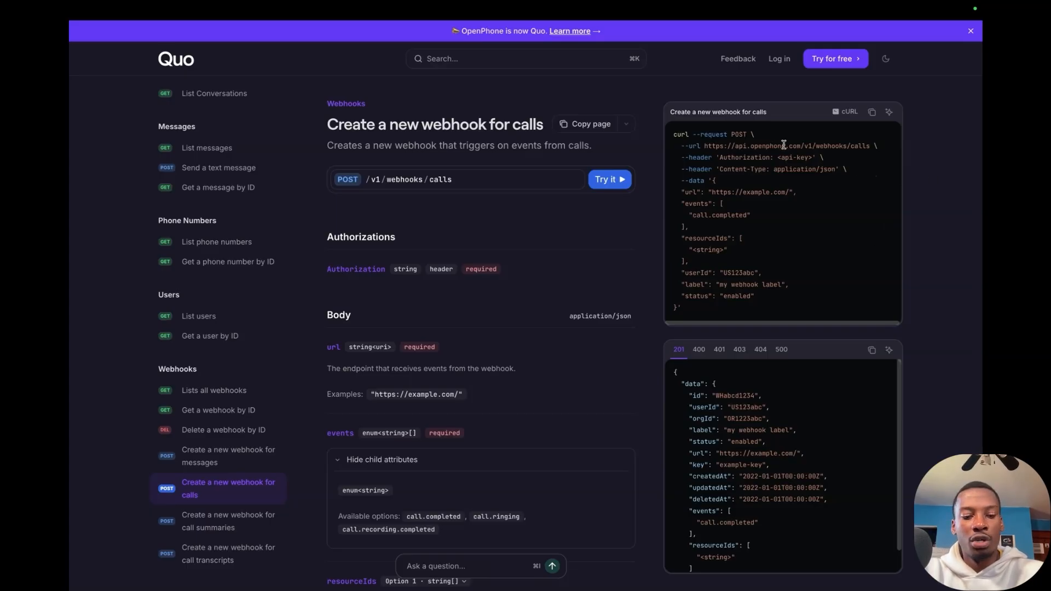
mouse_move(647, 86)
left_mouse_down()
mouse_move(939, 307)
mouse_move(945, 344)
left_mouse_up()
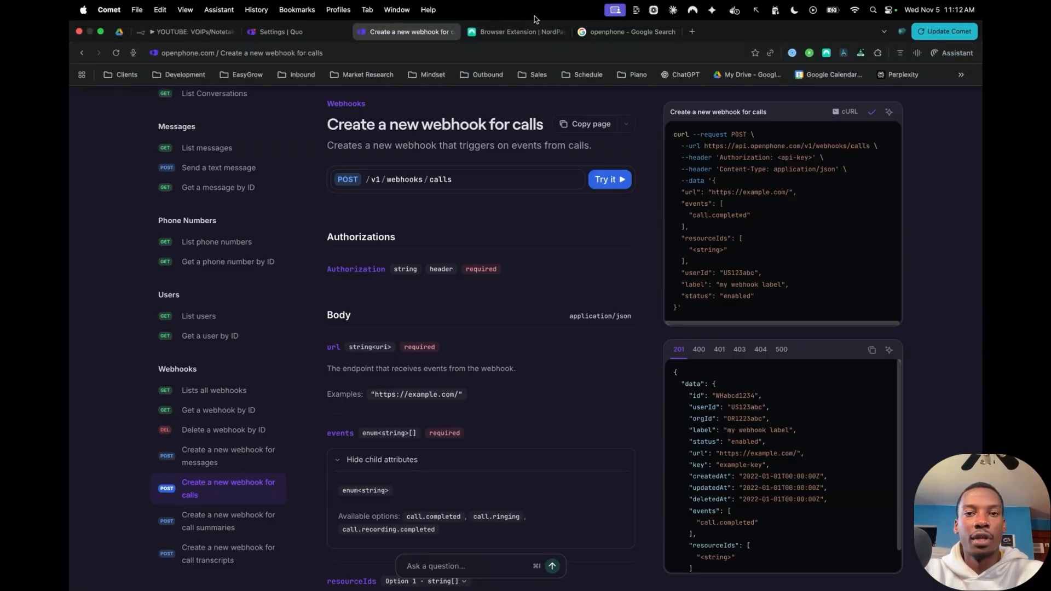
Switch to the n8n workflow and add an HTTP Request node below the Create OpenPhone Webhook node.
left_click(170, 31)
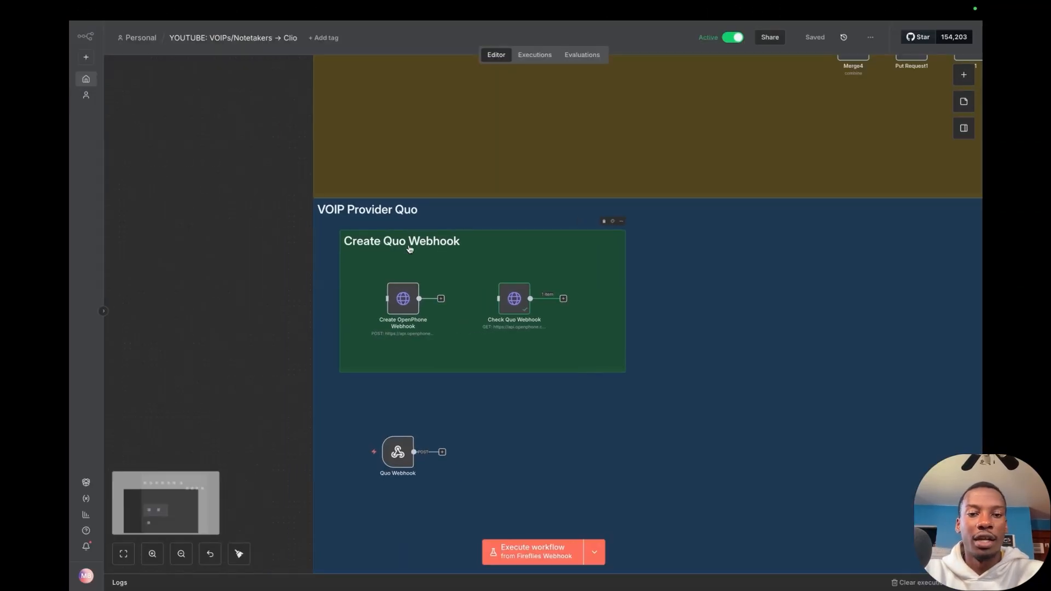
scroll(409, 250, "up", 3)
scroll(409, 251, "up", 2)
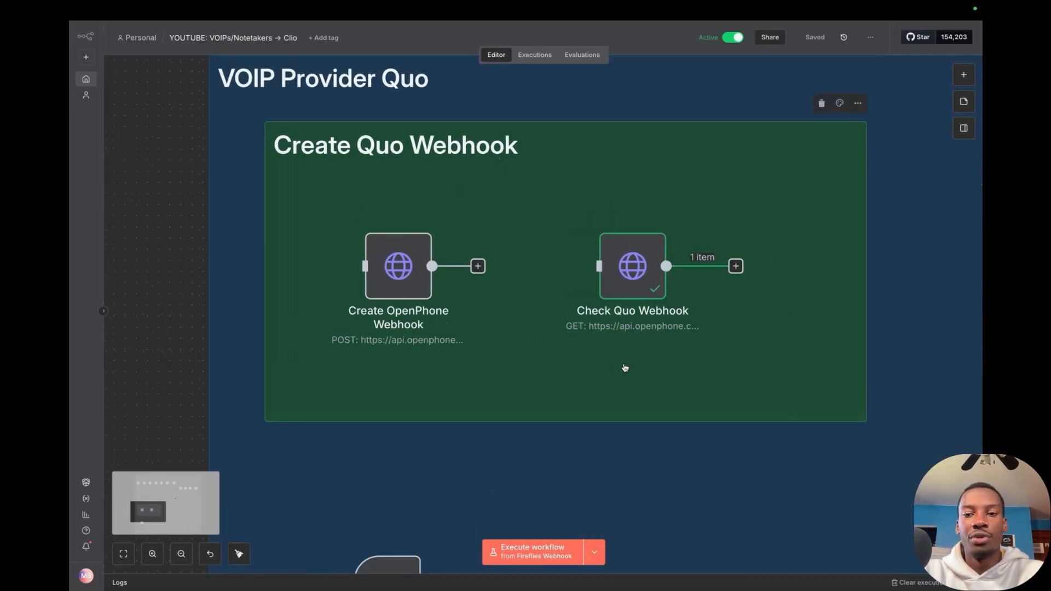
left_click(392, 276)
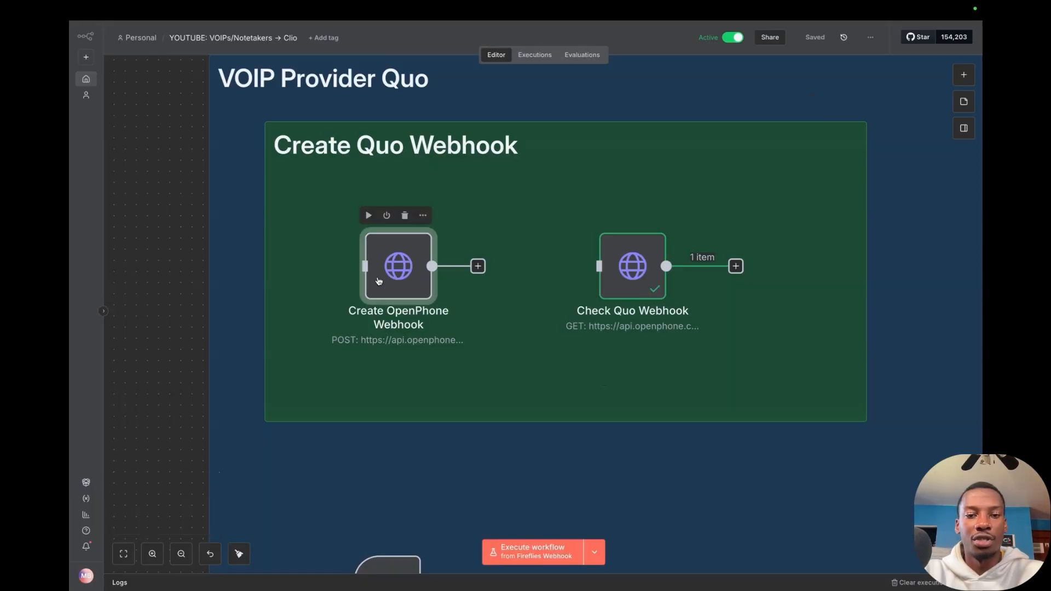
scroll(453, 304, "left", 3)
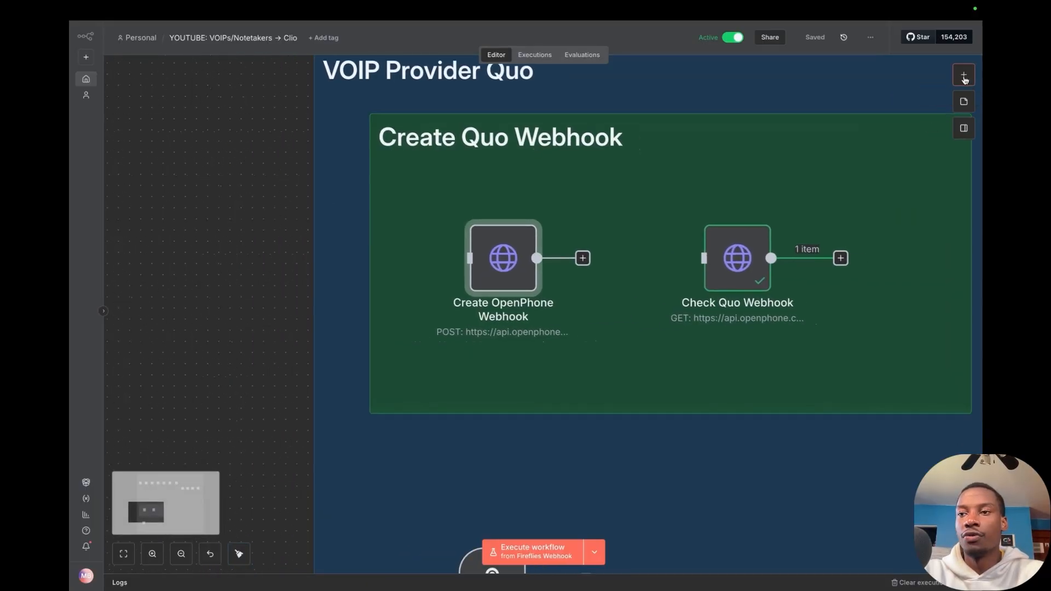
left_click(964, 75)
type("http")
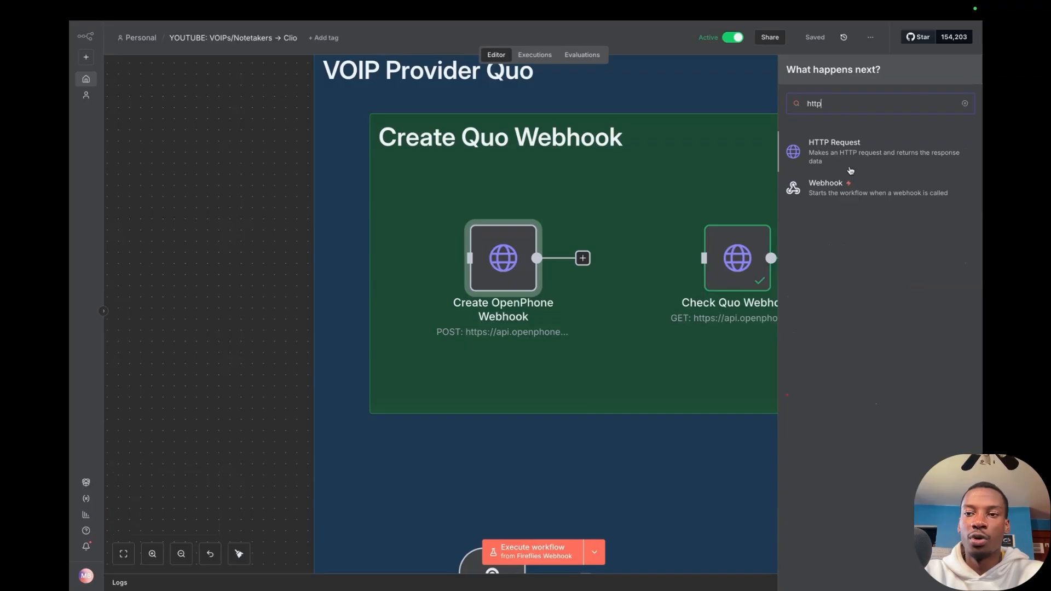
left_click(856, 156)
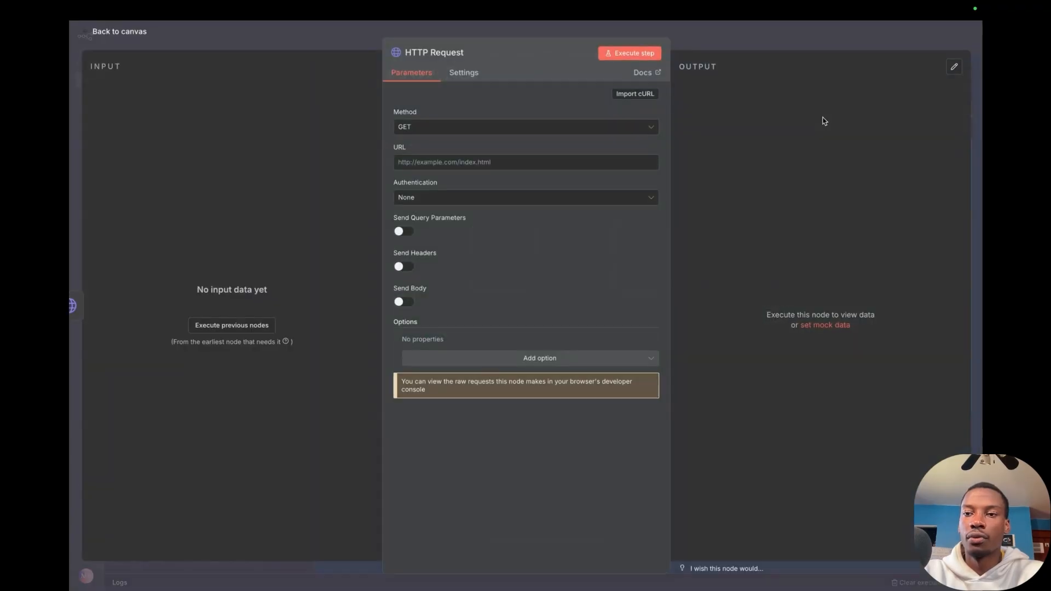
left_click(799, 41)
left_click_drag(652, 268, 510, 387)
left_click(576, 304)
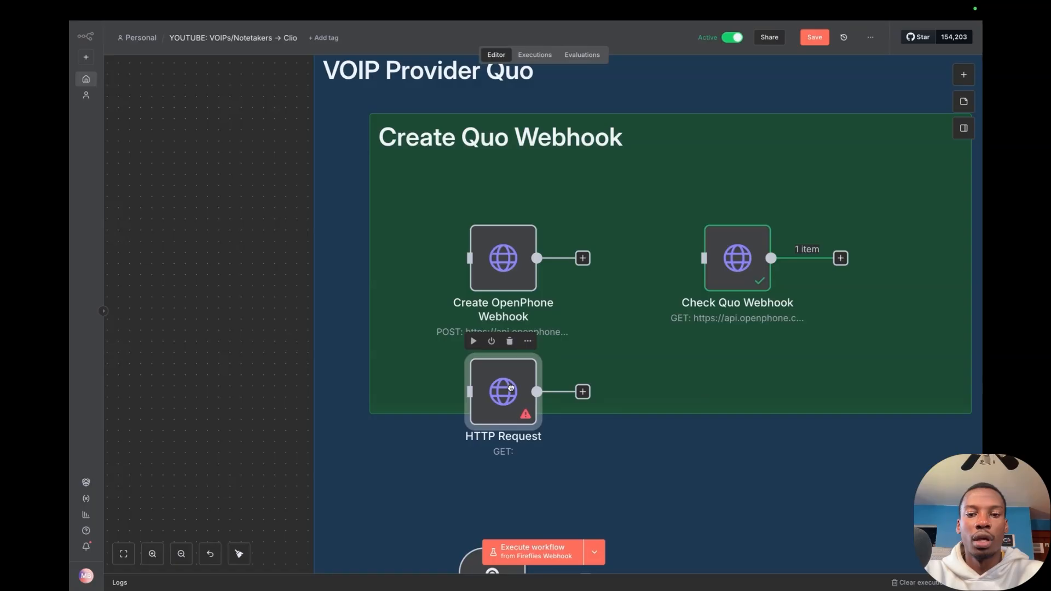
Import the copied cURL command for the OpenPhone calls webhook into the new HTTP Request node.
double_click(494, 385)
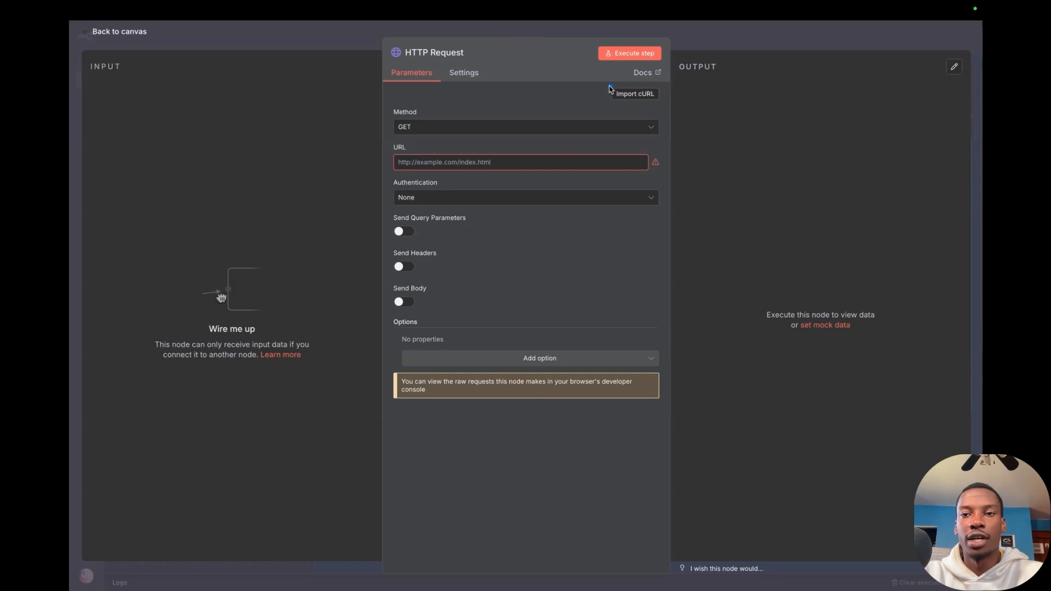
left_click(640, 96)
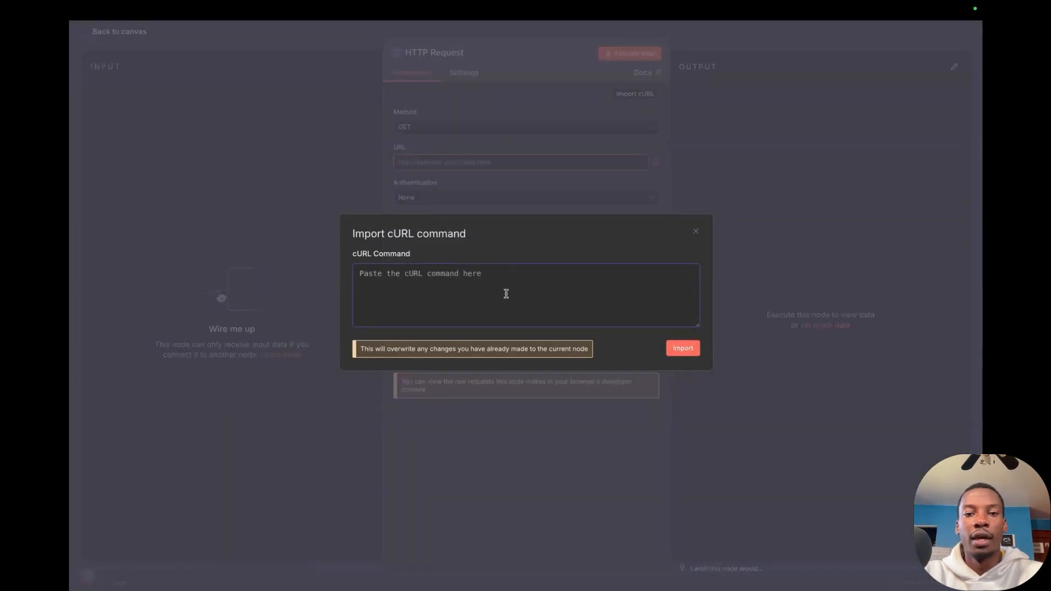
key("ctrl+v")
scroll(506, 294, "up", 5)
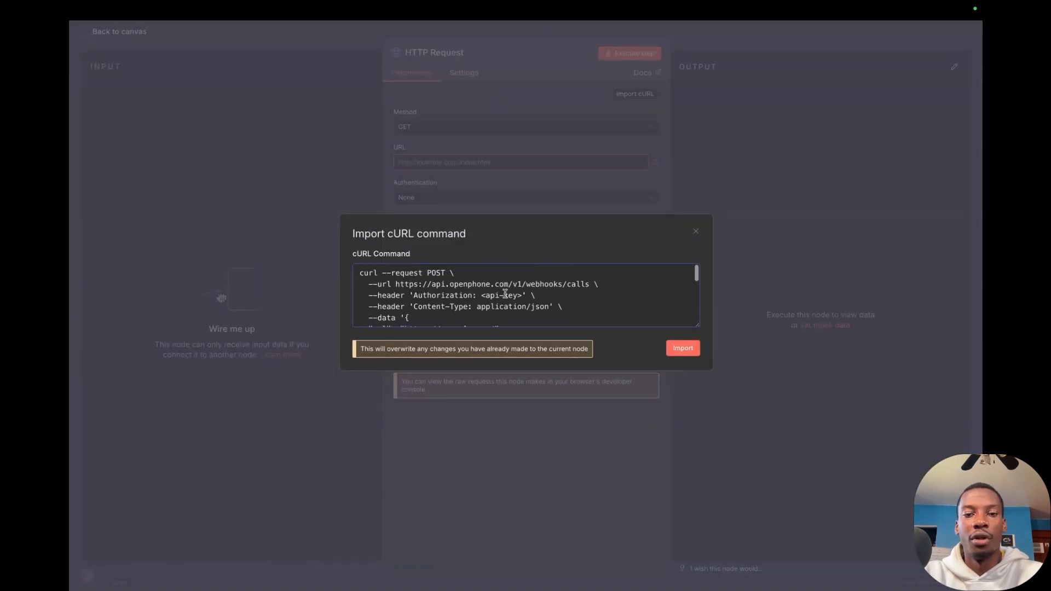
scroll(507, 294, "down", 5)
left_click(687, 350)
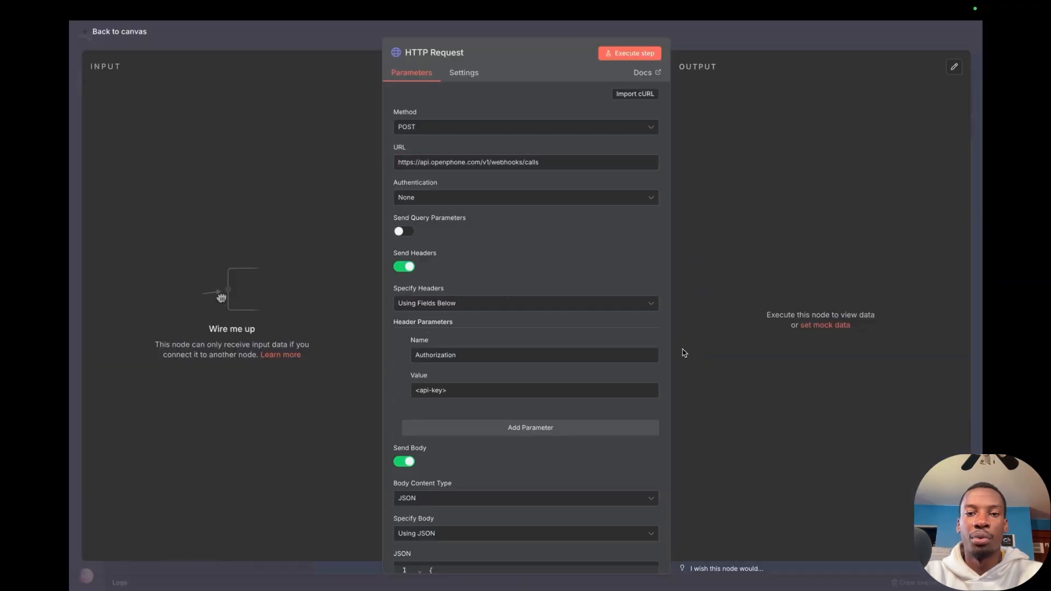
Examine the imported request settings and JSON body, including the Authorization header's name and API key placeholder.
mouse_move(380, 103)
left_mouse_down()
mouse_move(626, 499)
mouse_move(672, 540)
left_mouse_up()
scroll(635, 494, "down", 5)
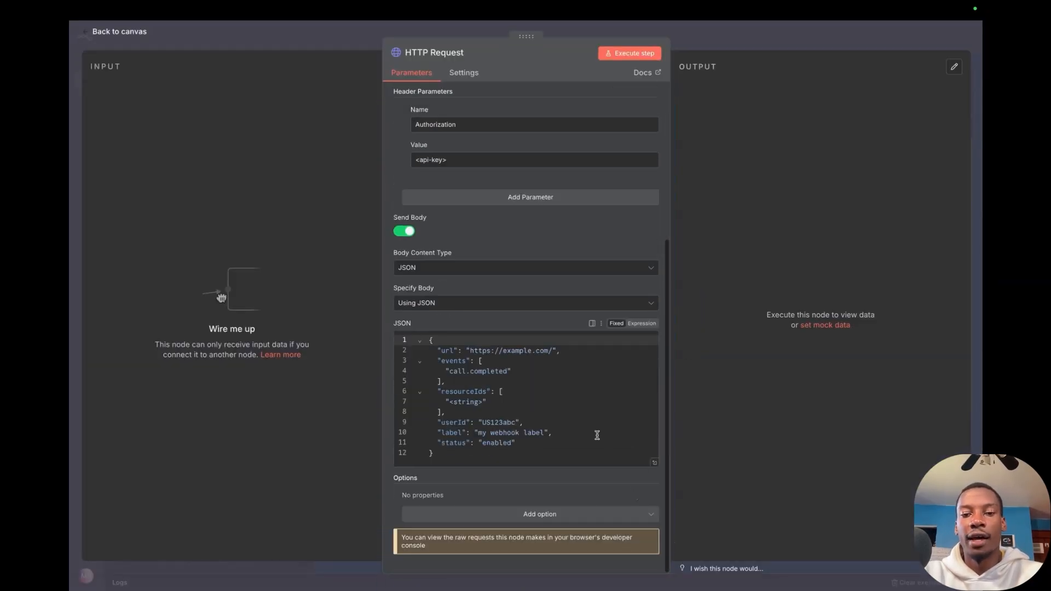
scroll(510, 419, "up", 5)
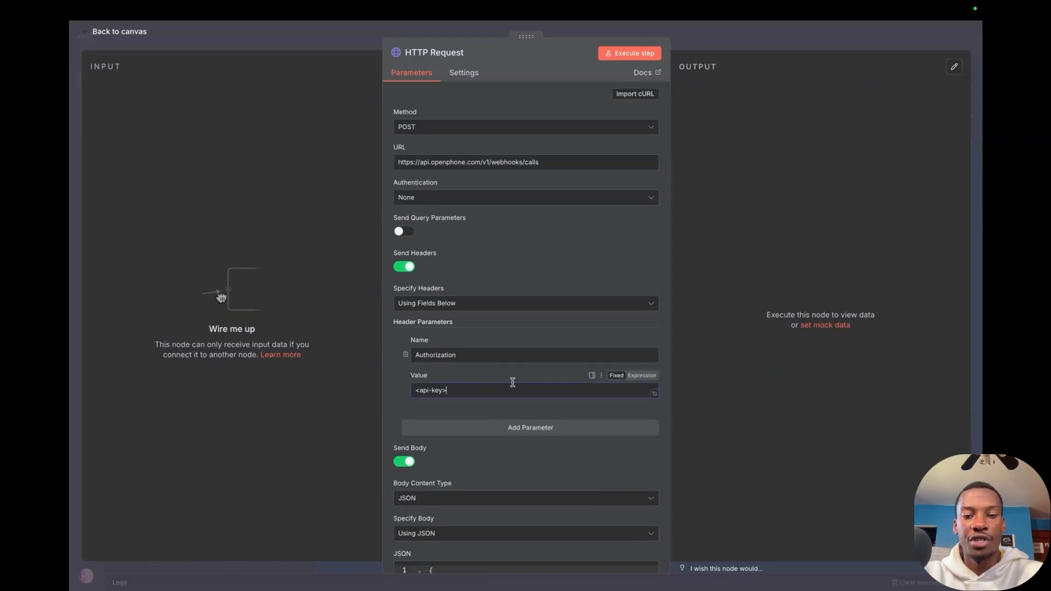
left_click_drag(472, 354, 416, 354)
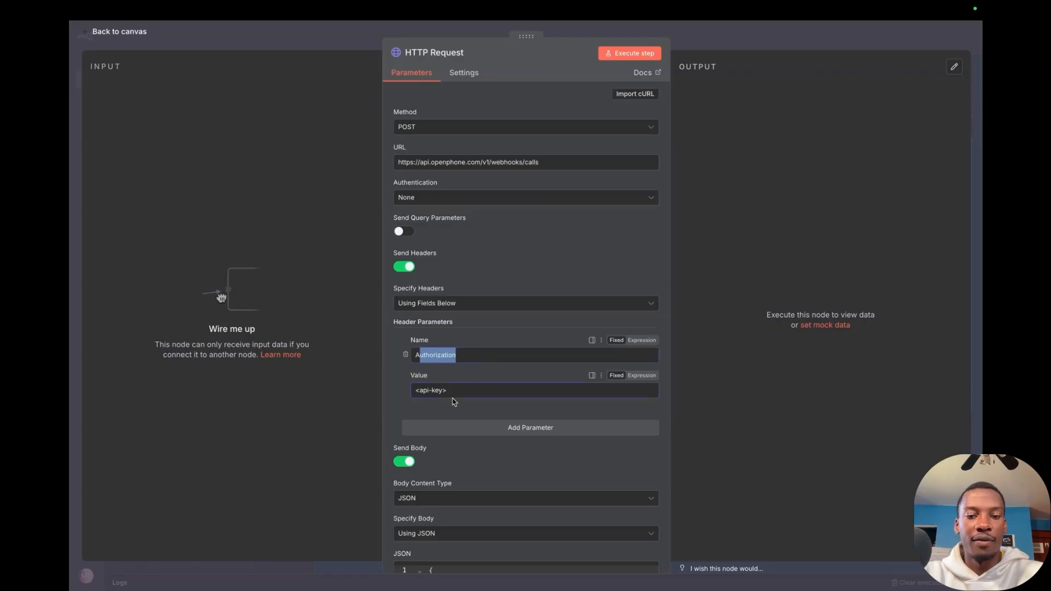
left_click_drag(459, 390, 412, 391)
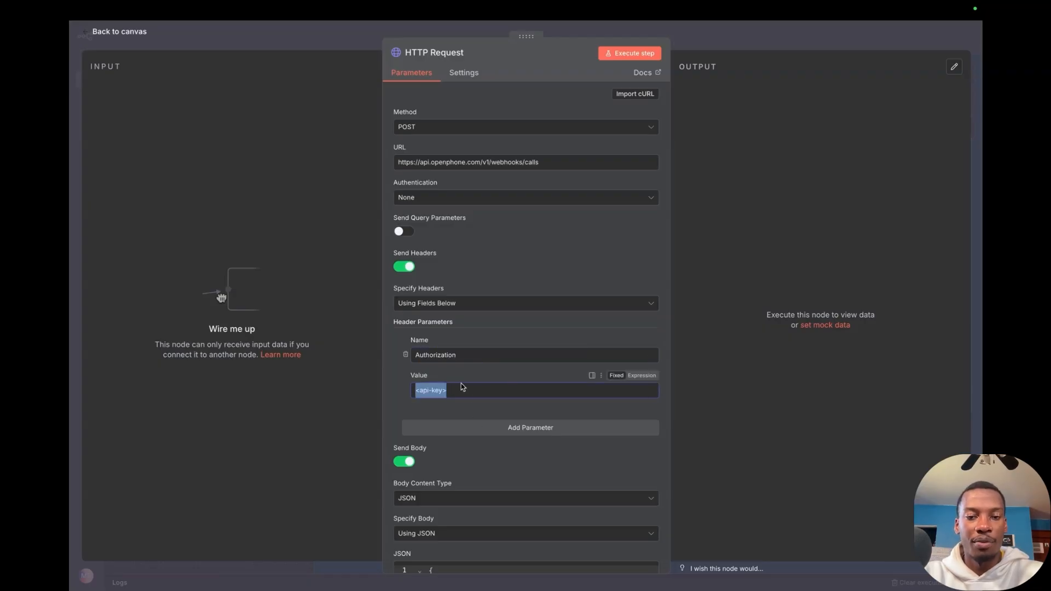
Check where the API key is kept in the Quo settings, revisit the webhook documentation and return to n8n.
mouse_move(606, 2)
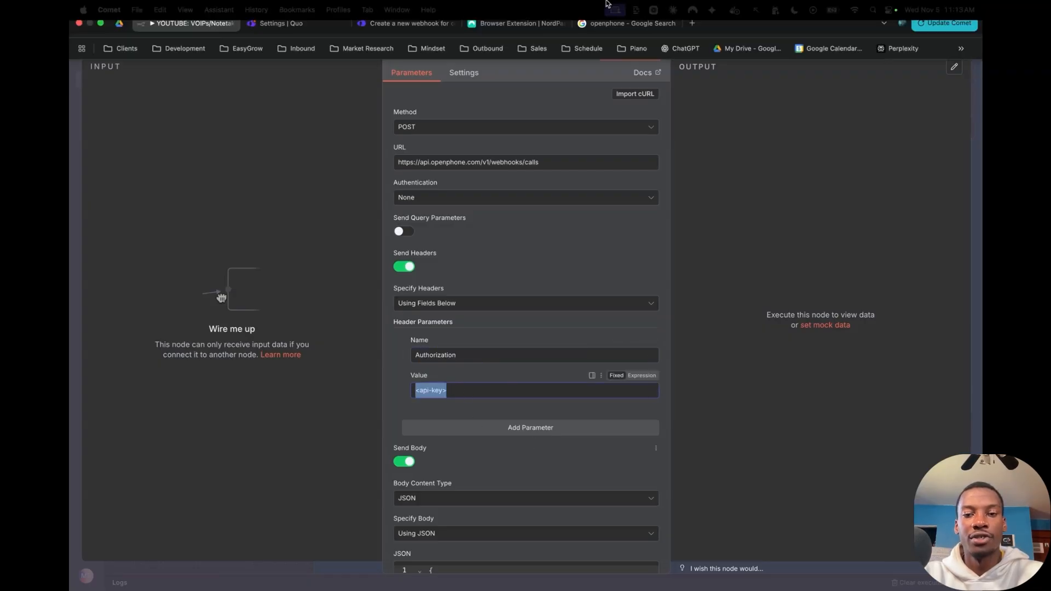
left_click(418, 34)
left_click(281, 31)
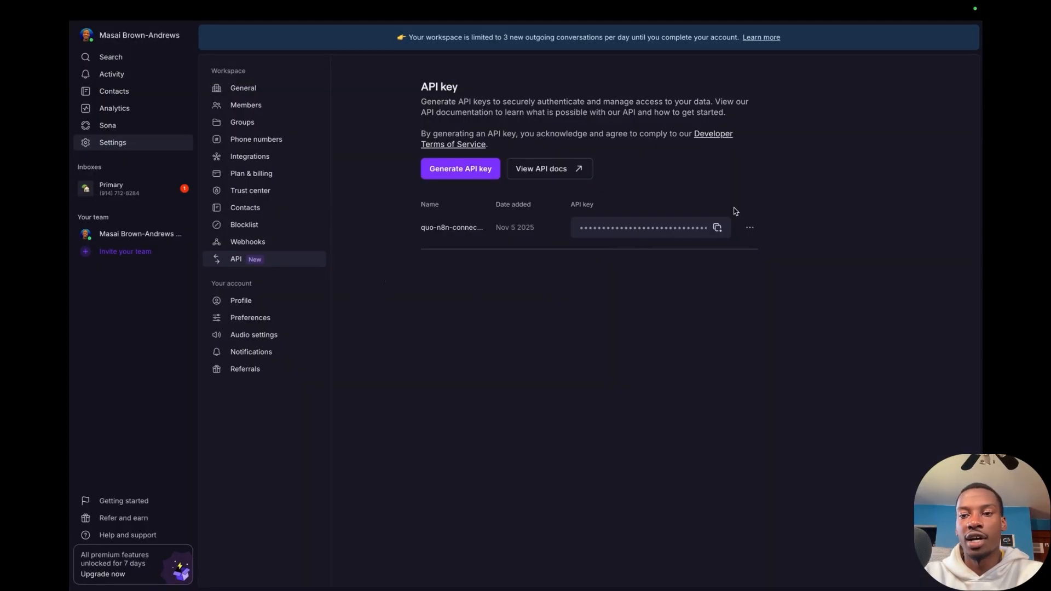
left_click(404, 32)
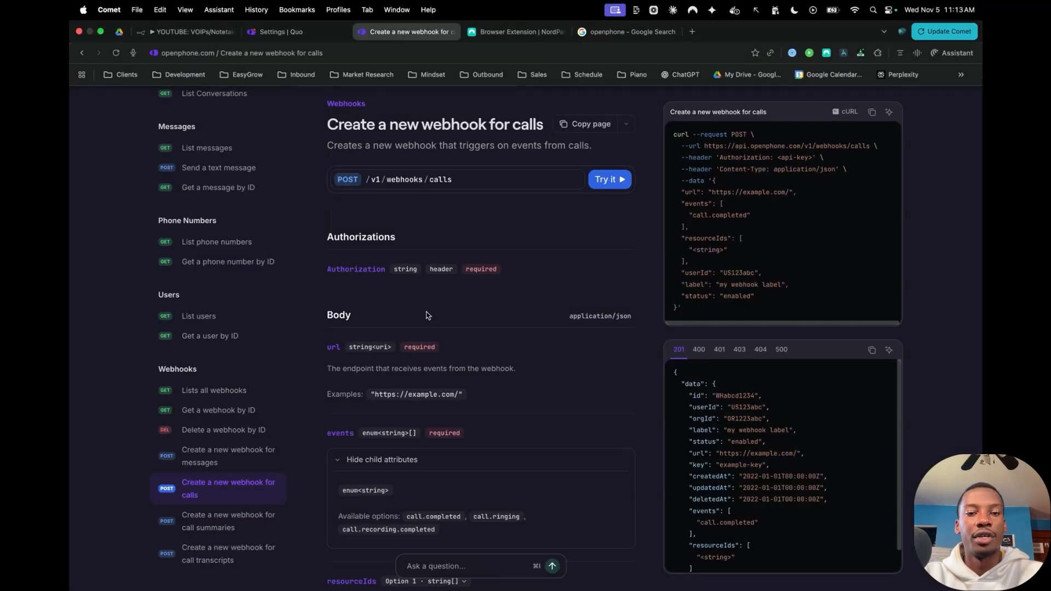
left_click(188, 32)
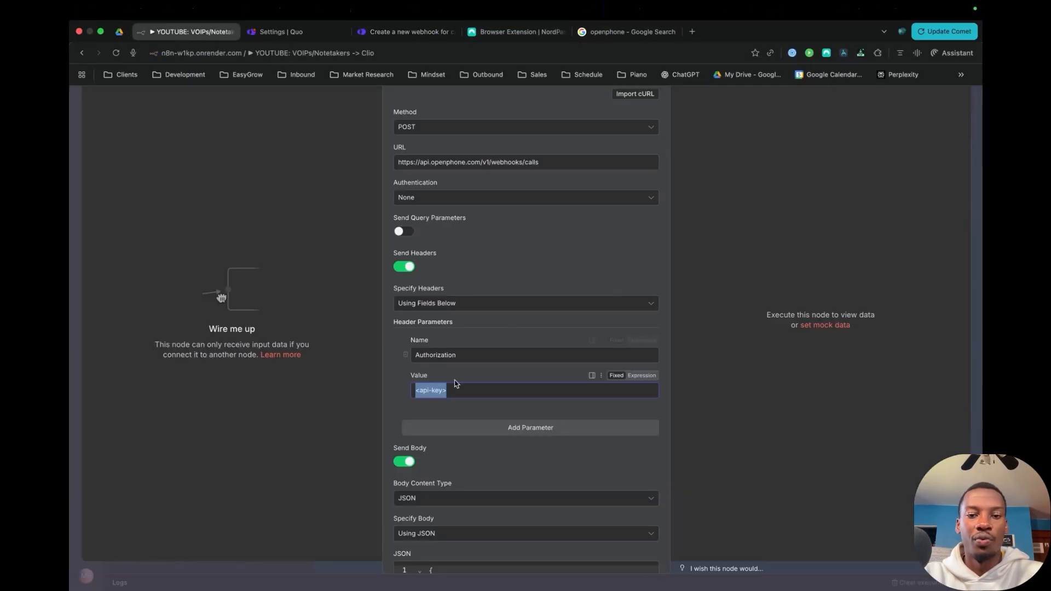
Examine the request's JSON body in the expanded editor, select its example url value and return to the canvas.
scroll(462, 461, "down", 3)
scroll(462, 462, "down", 2)
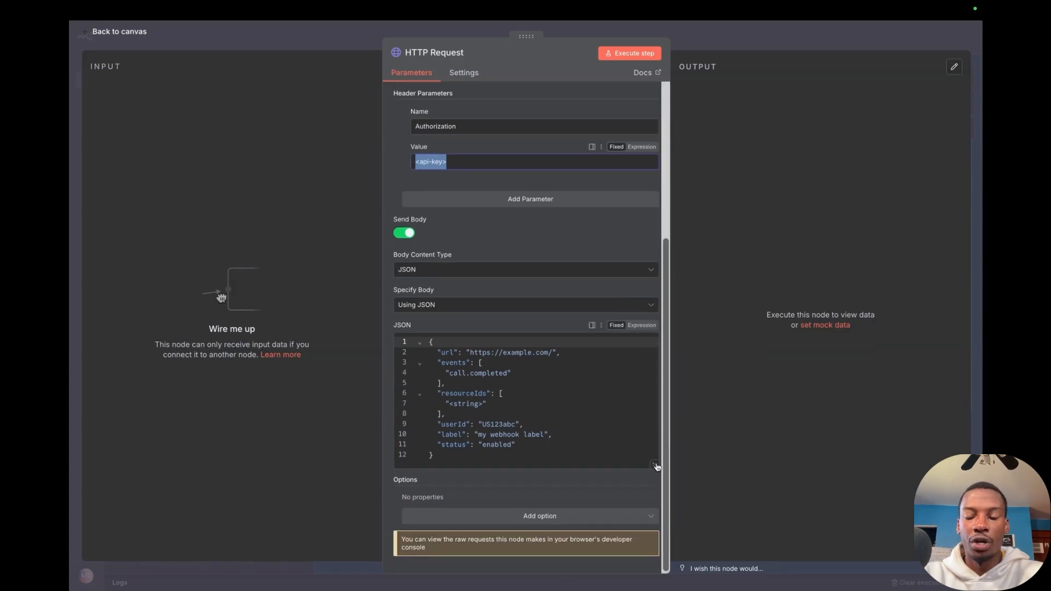
left_click(657, 466)
left_click(253, 111)
left_click_drag(252, 112, 171, 111)
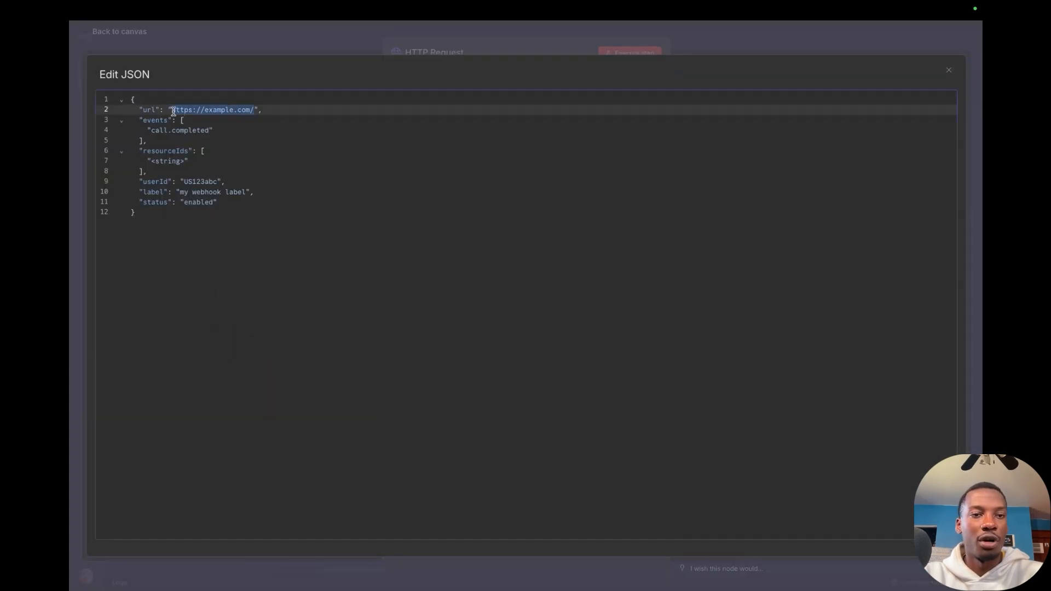
left_click(465, 48)
left_click(773, 43)
Add a Webhook trigger node to the canvas and place it below the Quo Webhook node.
scroll(650, 248, "down", 2)
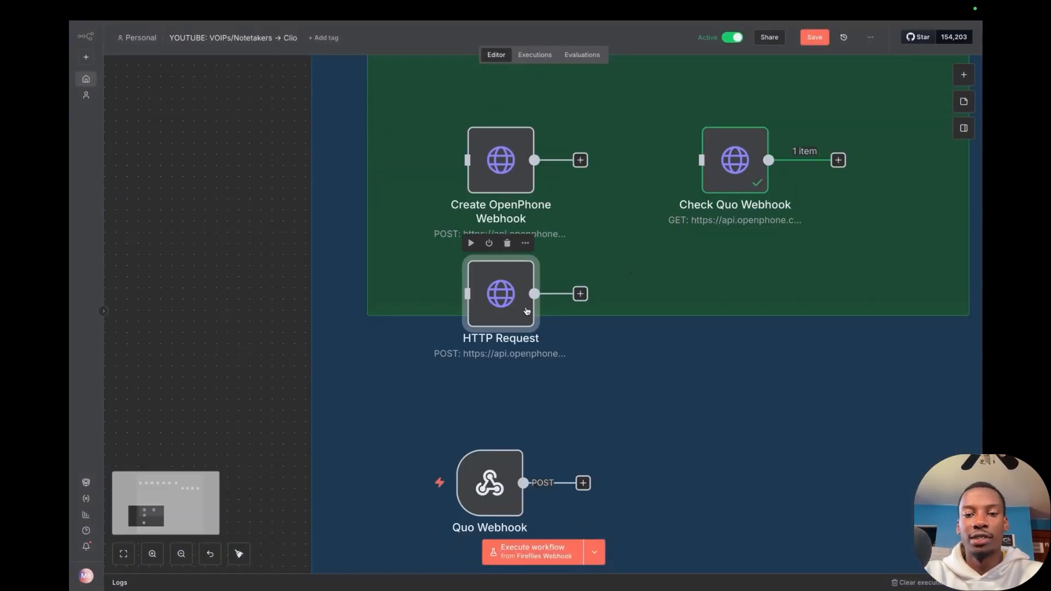
scroll(661, 352, "down", 3)
left_click_drag(397, 290, 626, 461)
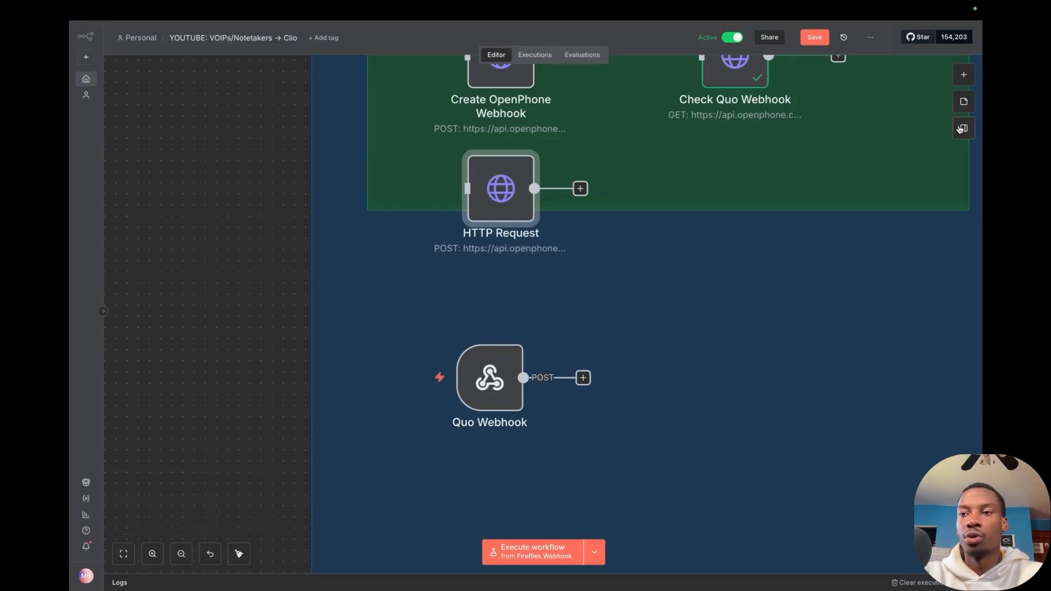
left_click(964, 75)
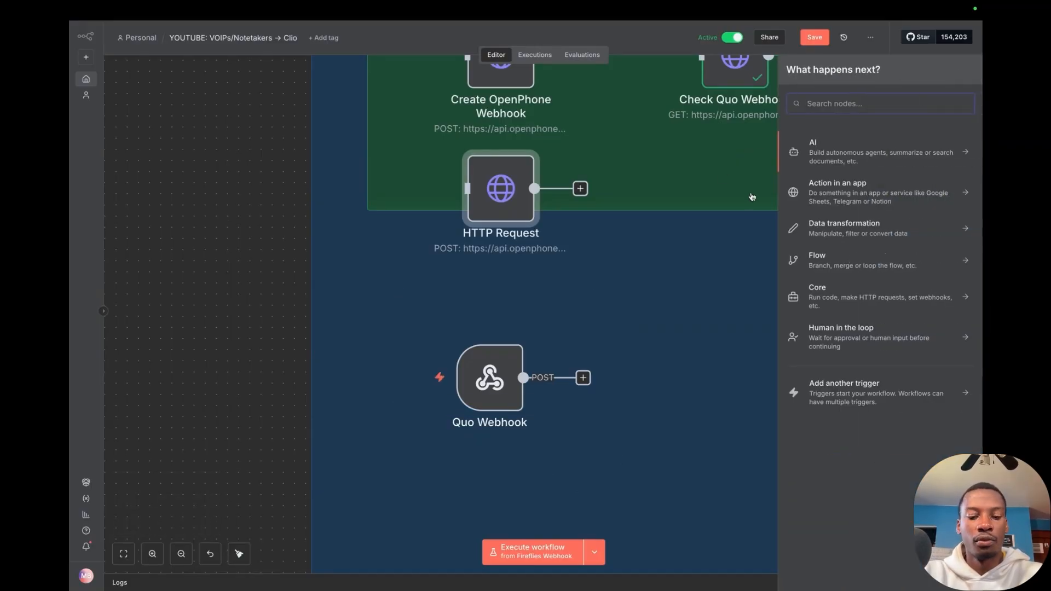
type("webho")
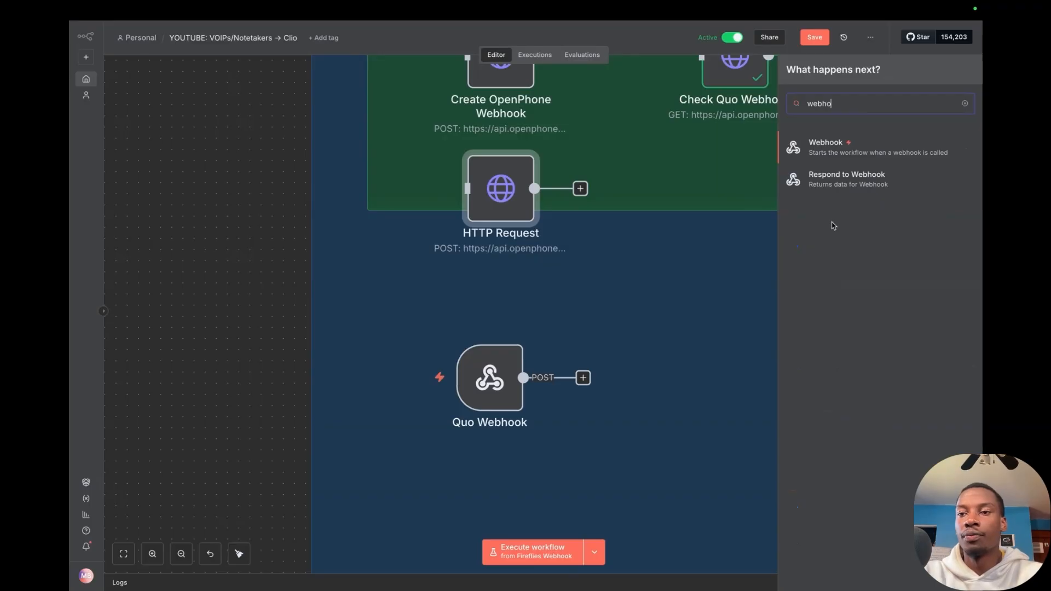
left_click(856, 153)
left_click(771, 46)
left_click_drag(647, 197, 478, 498)
scroll(481, 481, "down", 3)
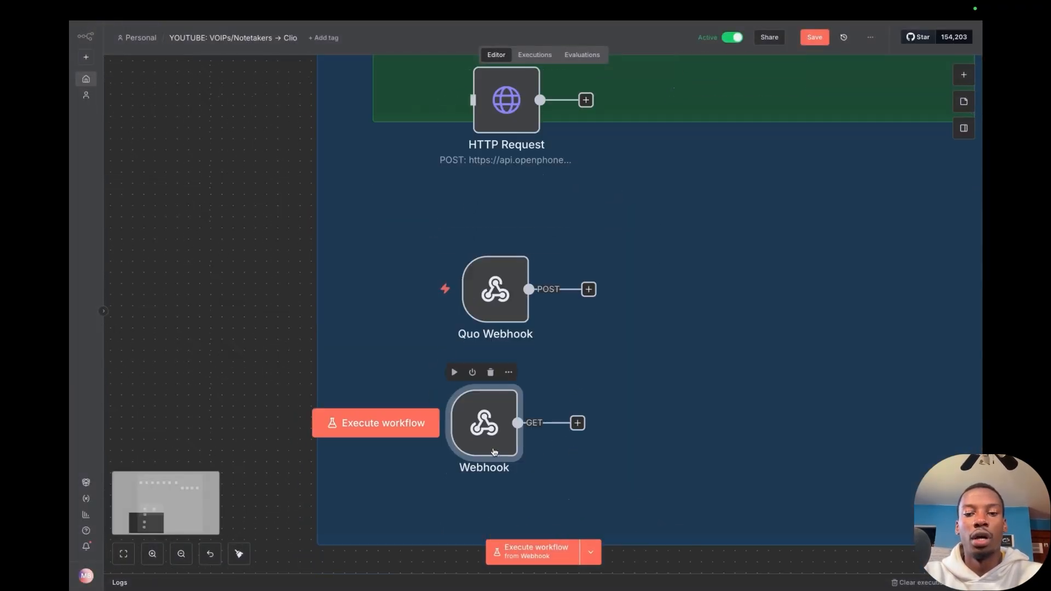
Set the new Webhook node's HTTP method to POST and its path to youtube-demo-hook.
double_click(499, 425)
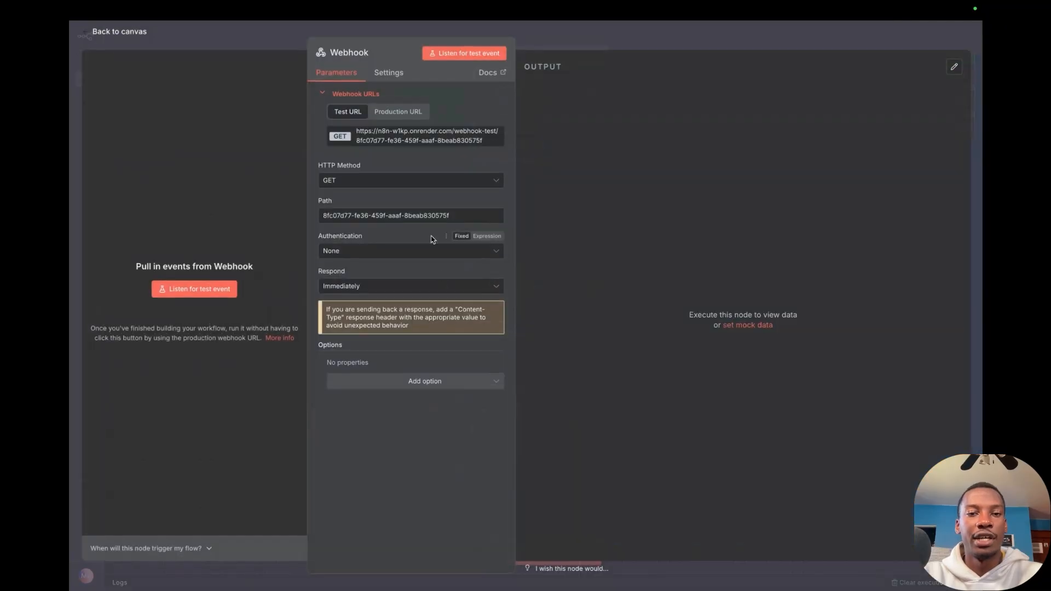
left_click(362, 183)
left_click(356, 275)
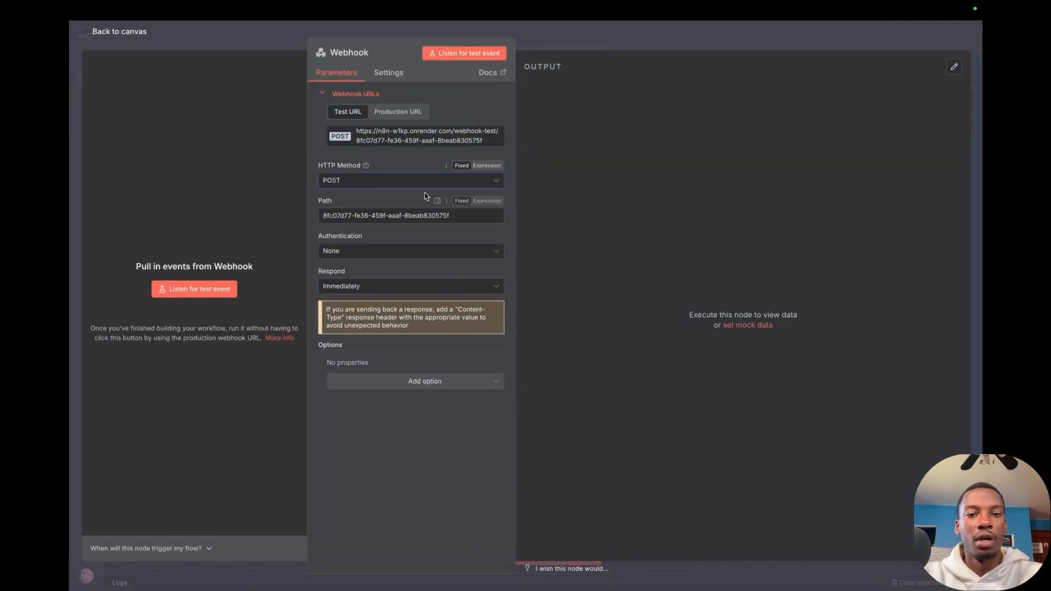
triple_click(438, 216)
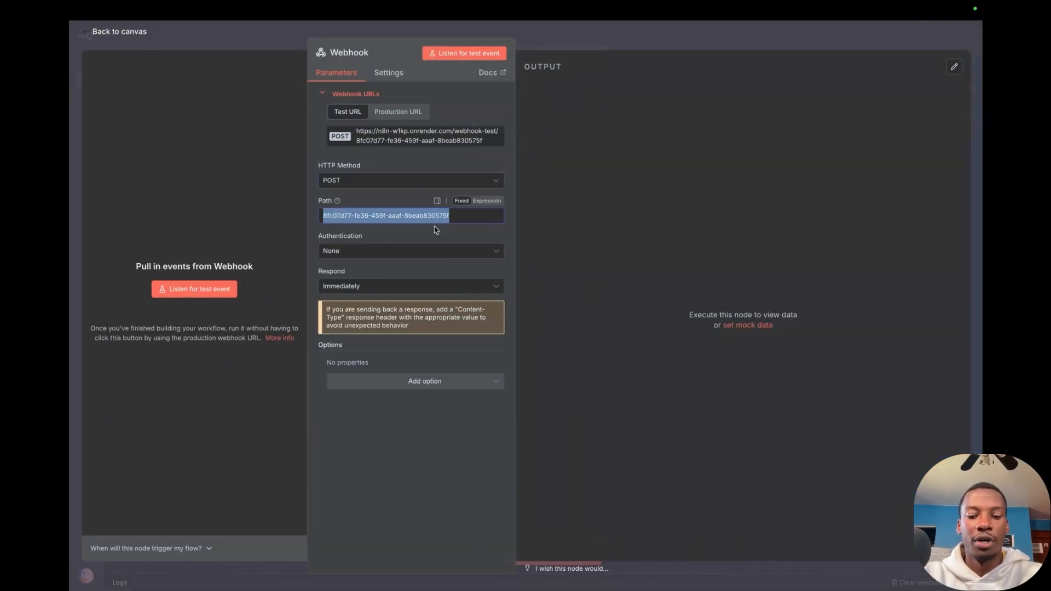
type("youtube-demo-hook")
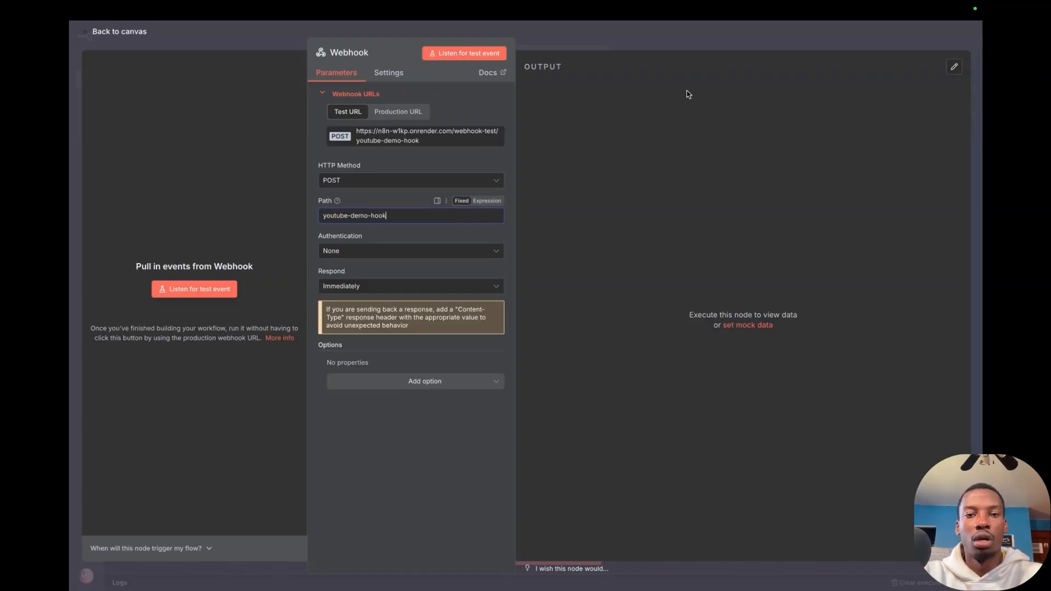
Compare the new Webhook node's test and production URLs, copy the production URL and return to the canvas.
left_click(411, 112)
left_click(349, 113)
left_click_drag(319, 113, 507, 164)
left_click(398, 111)
mouse_move(310, 121)
left_mouse_down()
mouse_move(481, 157)
mouse_move(521, 156)
left_mouse_up()
left_click(462, 140)
left_click(672, 37)
Replace the example url in the HTTP Request node's JSON body with the copied production webhook URL and return to the canvas.
scroll(534, 306, "up", 5)
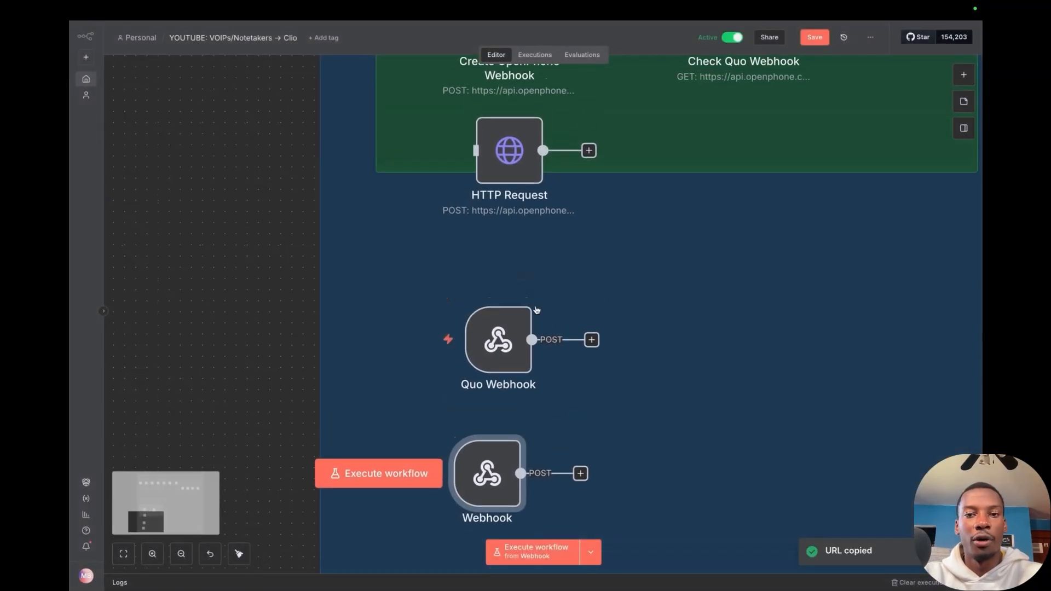
double_click(517, 257)
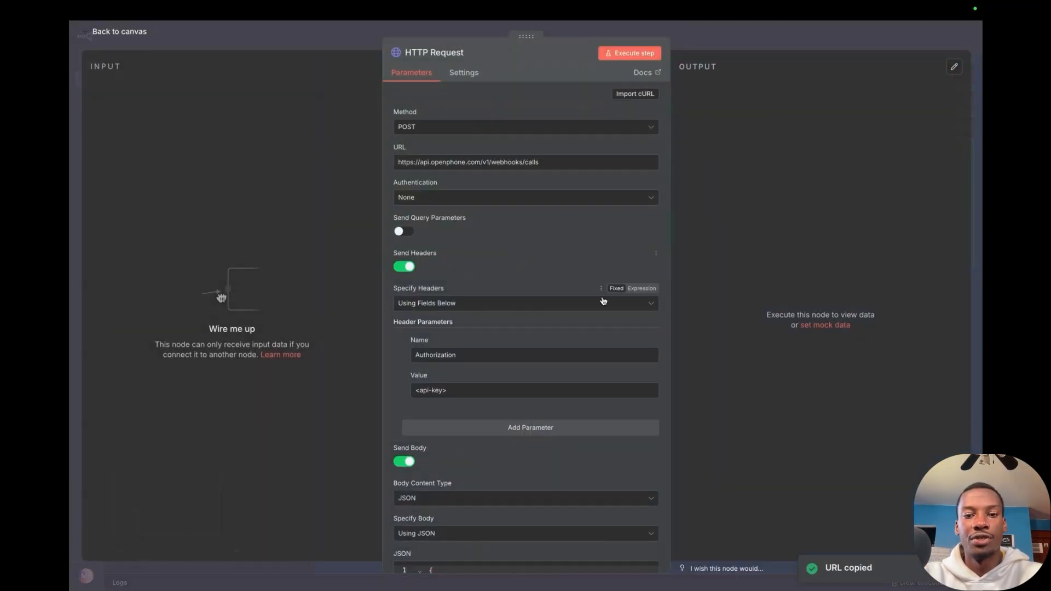
scroll(602, 297, "down", 3)
scroll(602, 297, "down", 2)
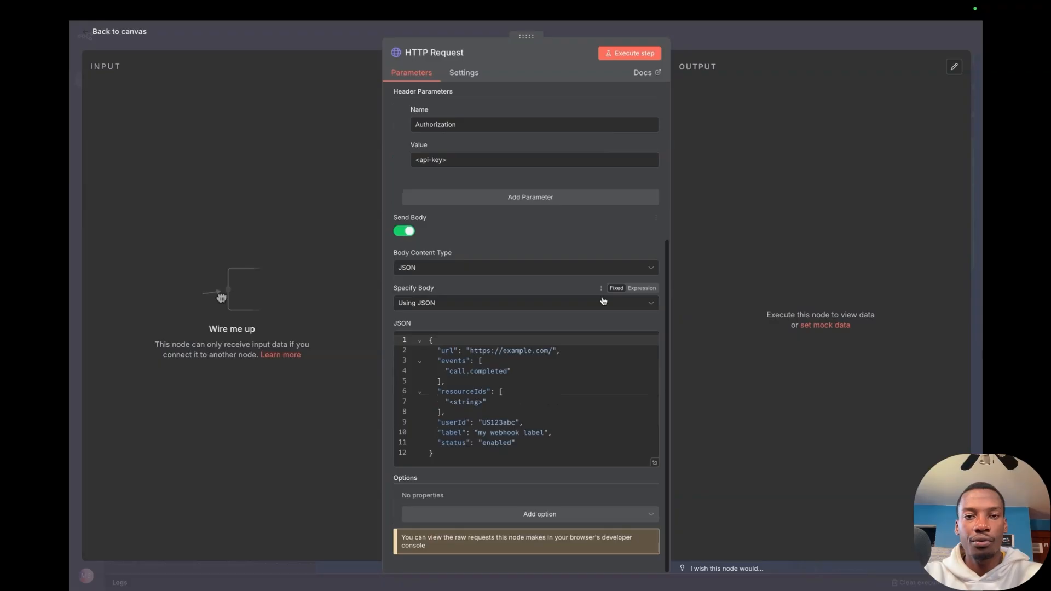
scroll(506, 228, "up", 1)
scroll(506, 227, "down", 1)
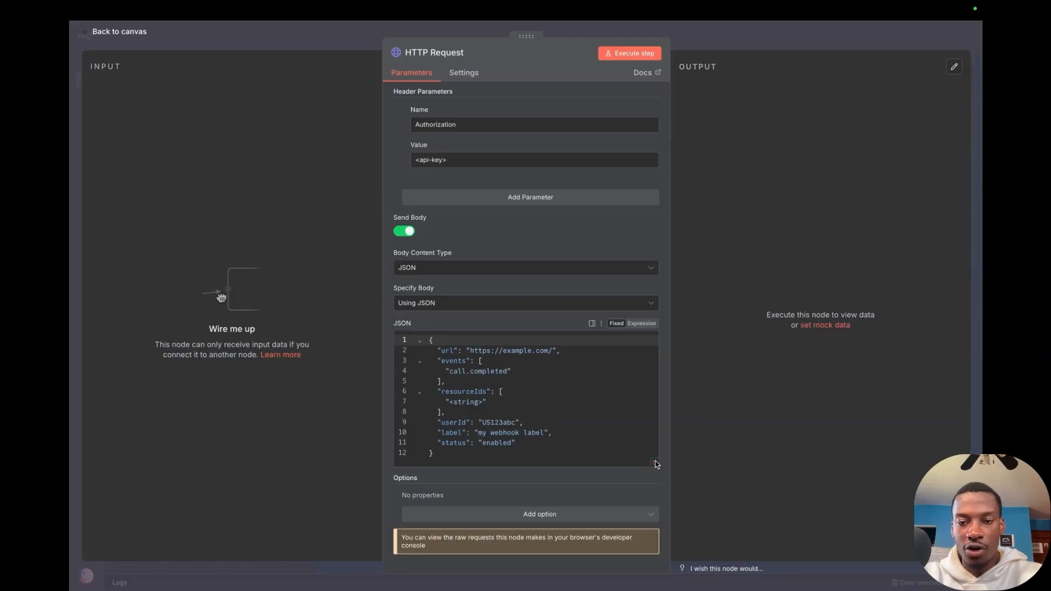
left_click(655, 463)
left_click_drag(255, 110, 175, 109)
key("ctrl+v")
left_click(252, 132)
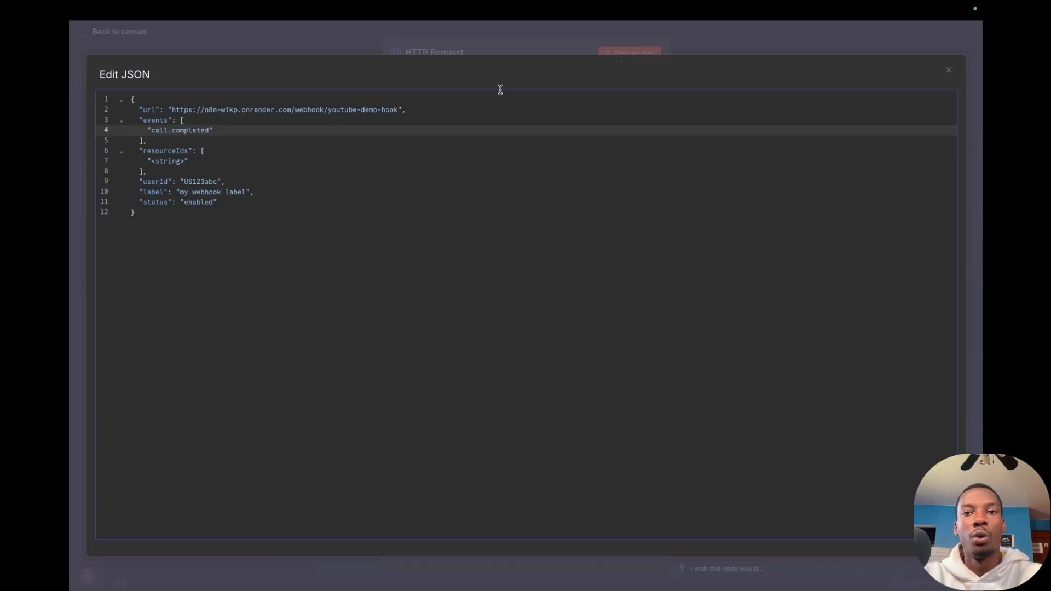
key("Escape")
key("Escape")
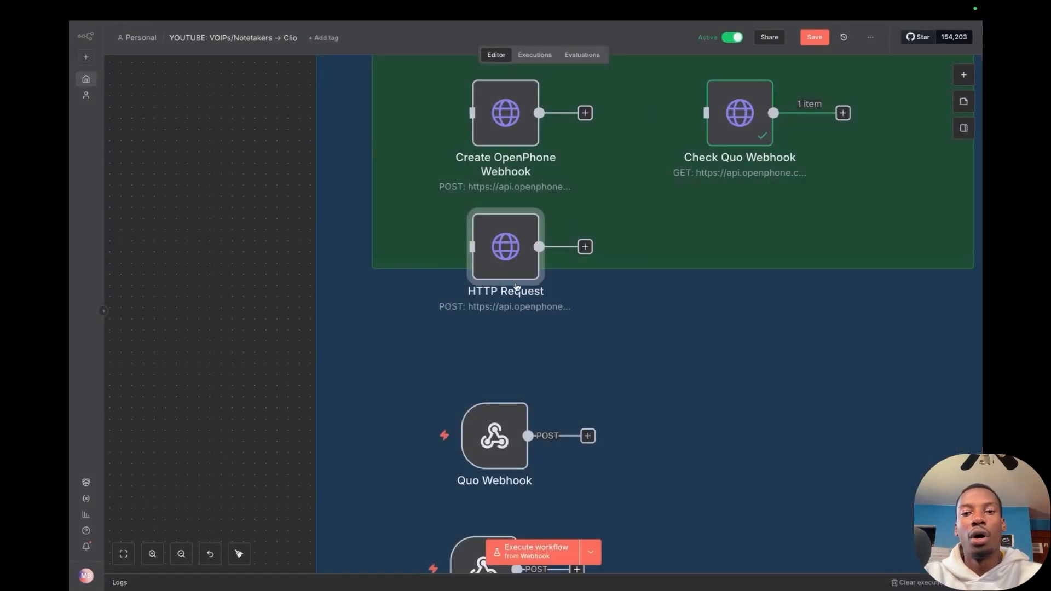
Copy the event name call.recording.completed from the Create OpenPhone Webhook node's JSON body and return to the canvas.
double_click(505, 113)
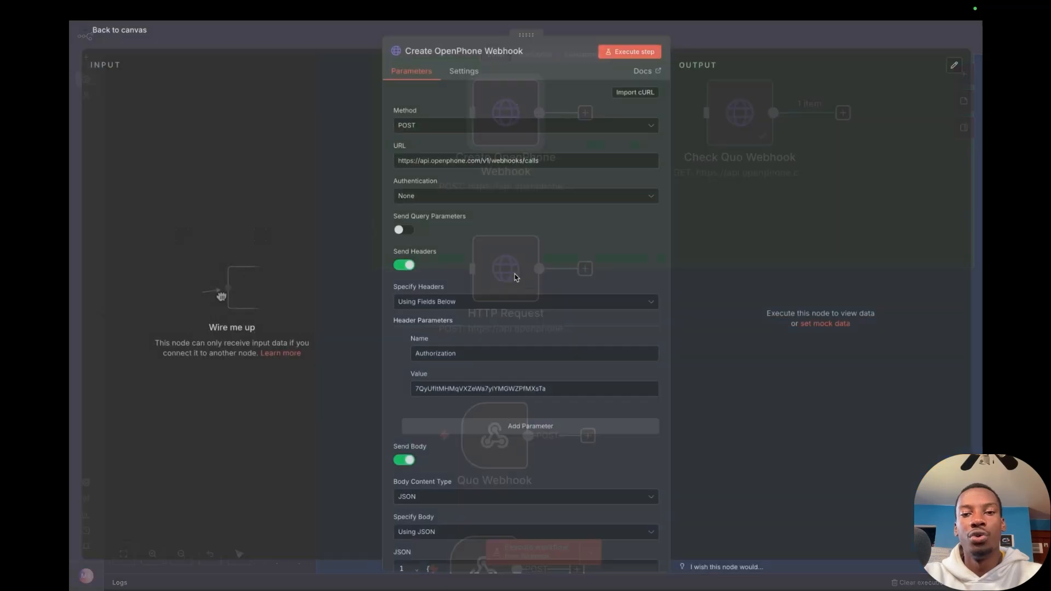
scroll(506, 324, "down", 1)
left_click(651, 463)
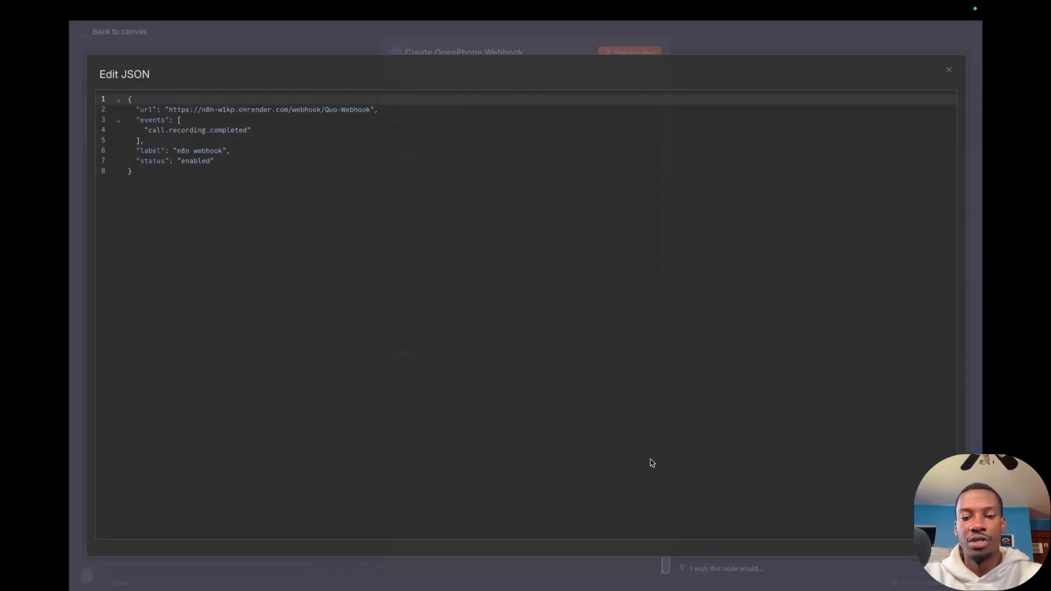
left_click_drag(246, 132, 142, 131)
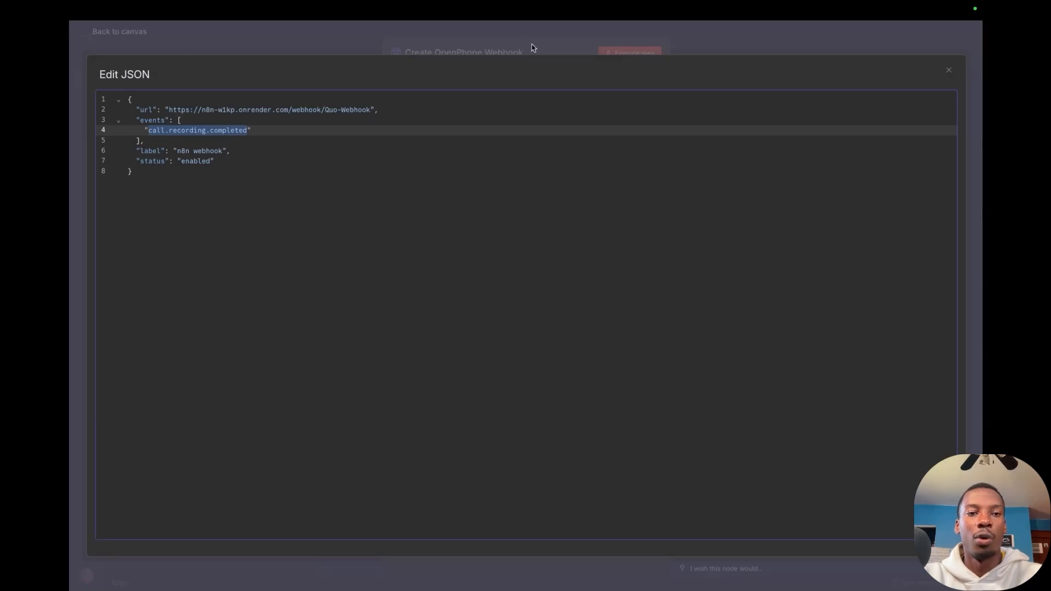
key("Escape")
key("Escape")
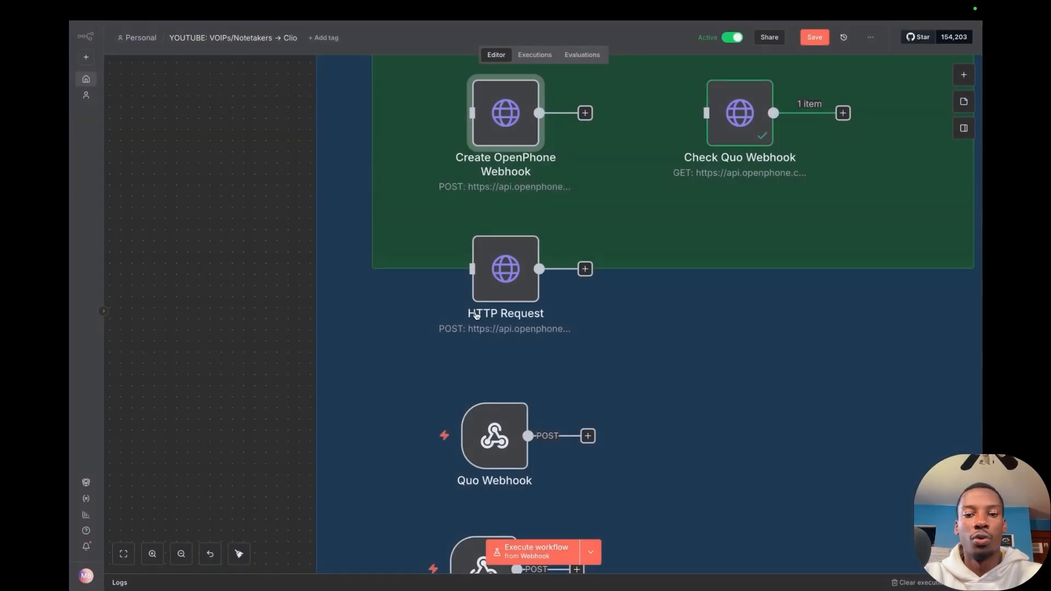
Replace the event in the HTTP Request node's JSON body with call.recording.completed.
double_click(491, 267)
scroll(651, 464, "down", 5)
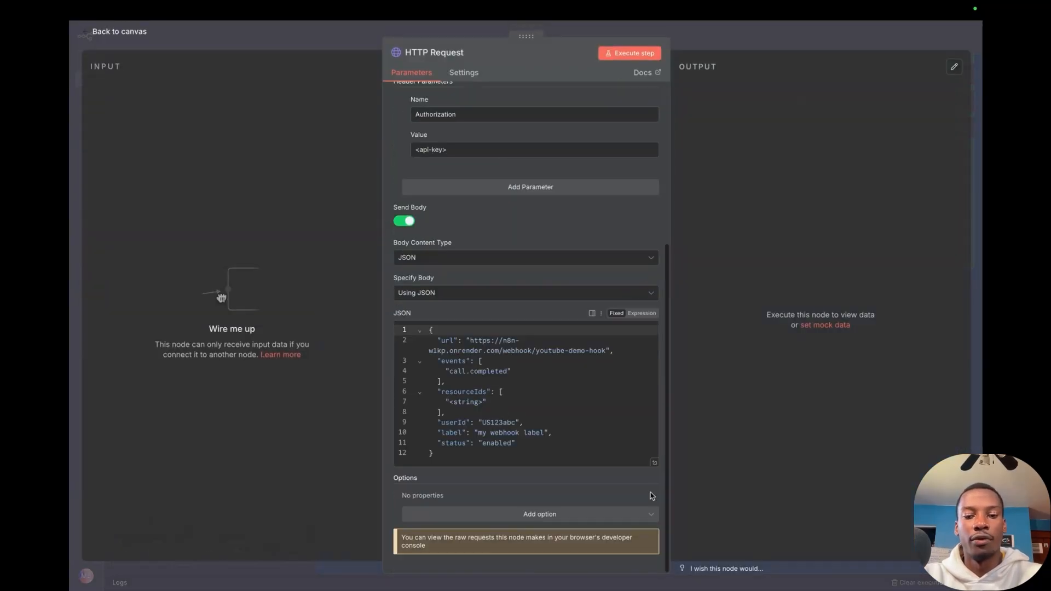
left_click(655, 463)
left_click(208, 132)
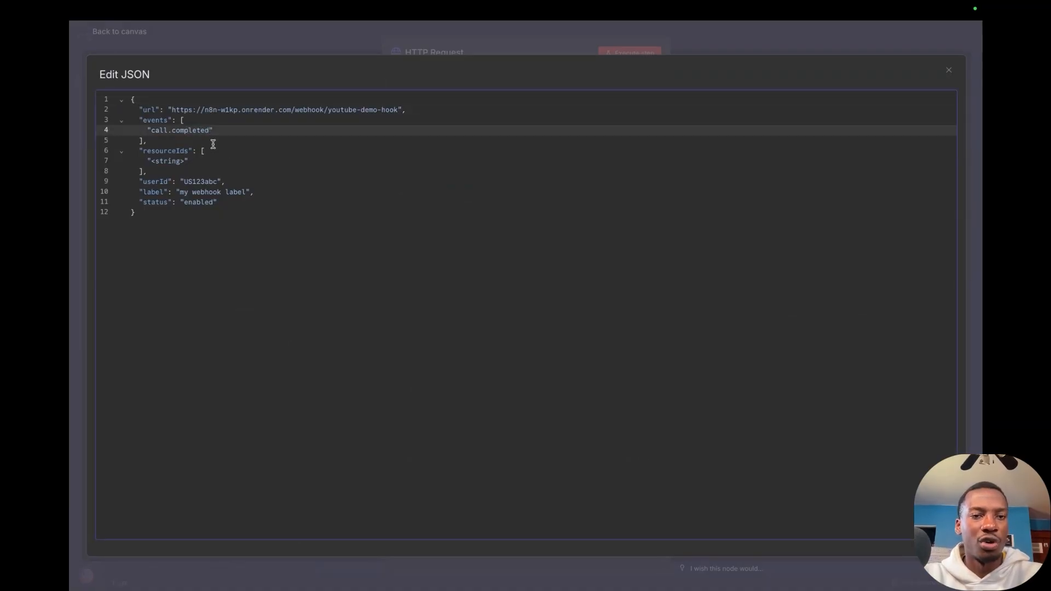
left_click_drag(209, 130, 152, 130)
key("super+v")
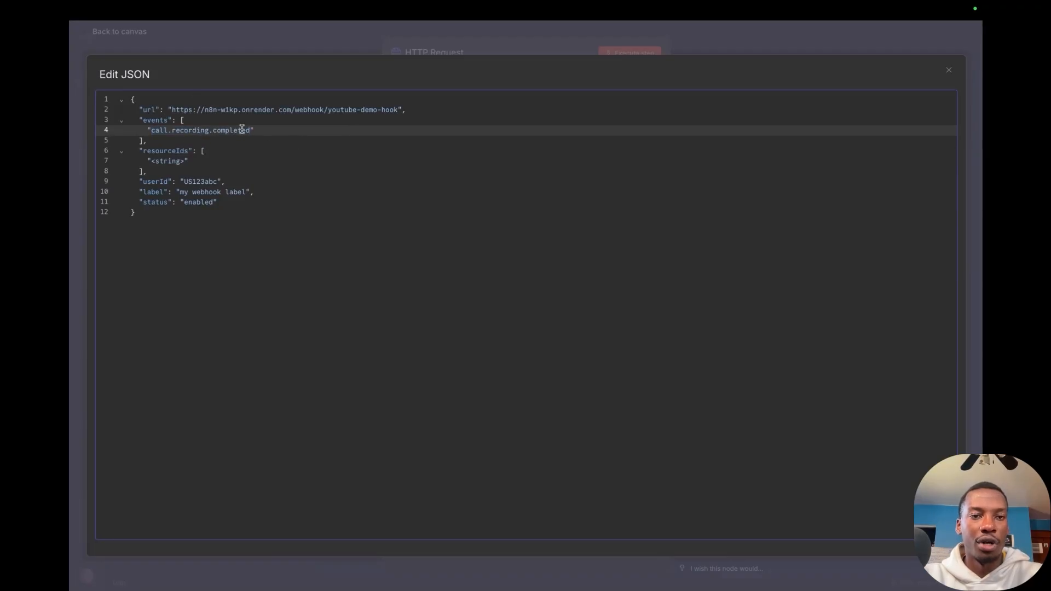
Delete the resourceIds array and the userId line from the JSON body, leaving no blank lines.
left_click(230, 156)
left_click_drag(138, 151, 159, 170)
key("BackSpace")
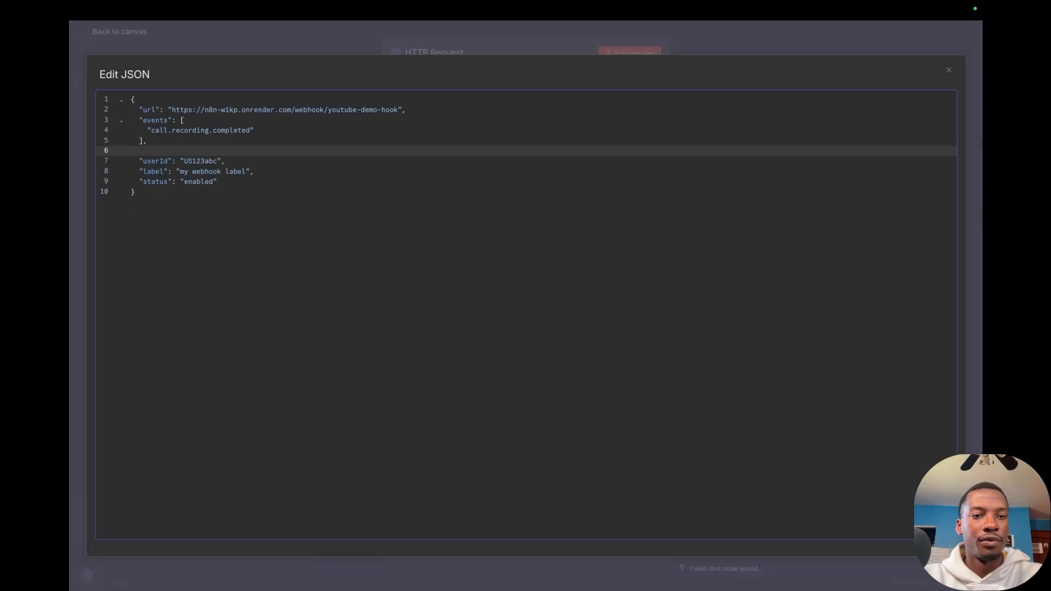
key("BackSpace")
left_click_drag(228, 150, 115, 149)
key("BackSpace")
key("BackSpace")
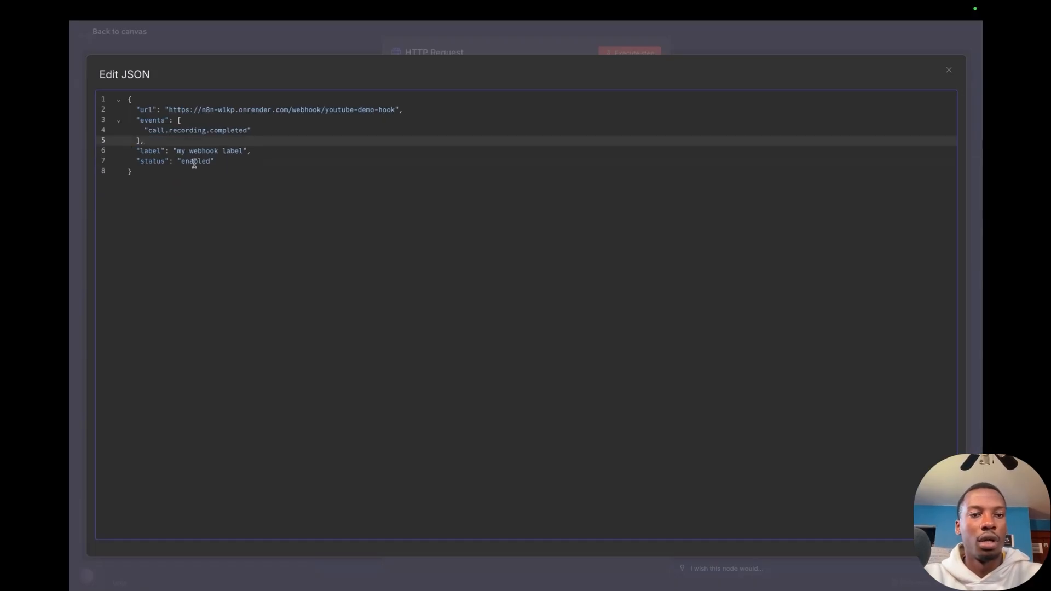
Set the label in the JSON body to MYWEBHOOK and close the expanded editor.
left_click_drag(243, 150, 176, 152)
type("m")
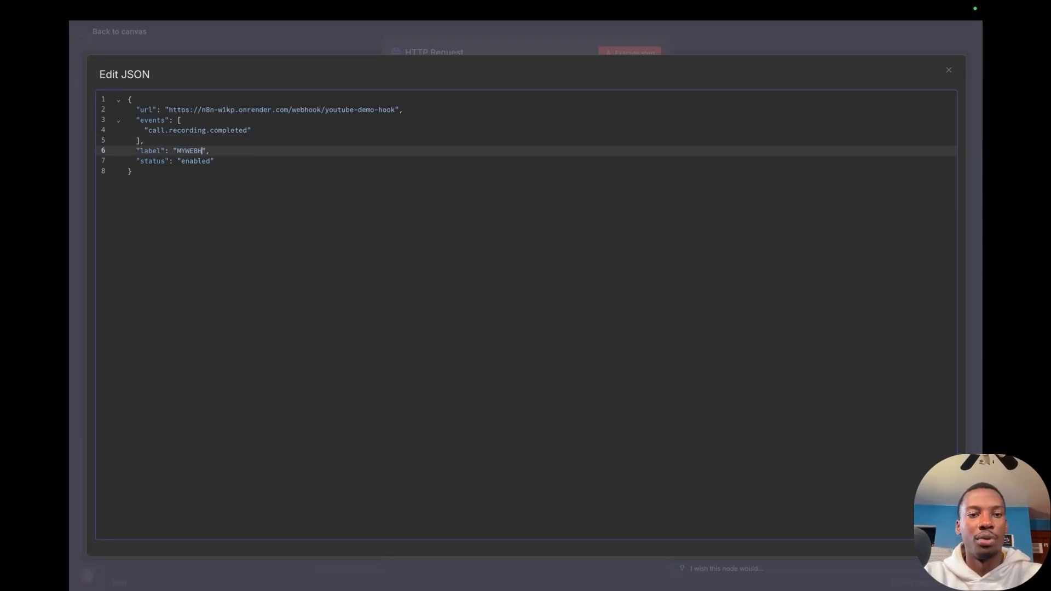
left_click(219, 219)
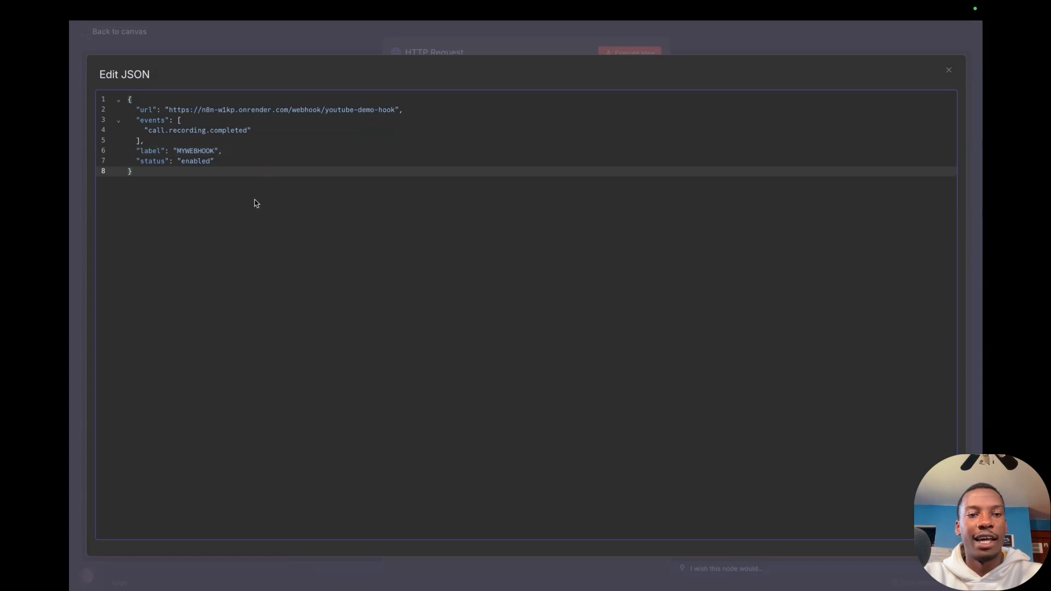
left_click(475, 51)
Copy the API key from the Quo settings and paste it over the Authorization header's placeholder value in the n8n HTTP Request node.
scroll(490, 246, "up", 2)
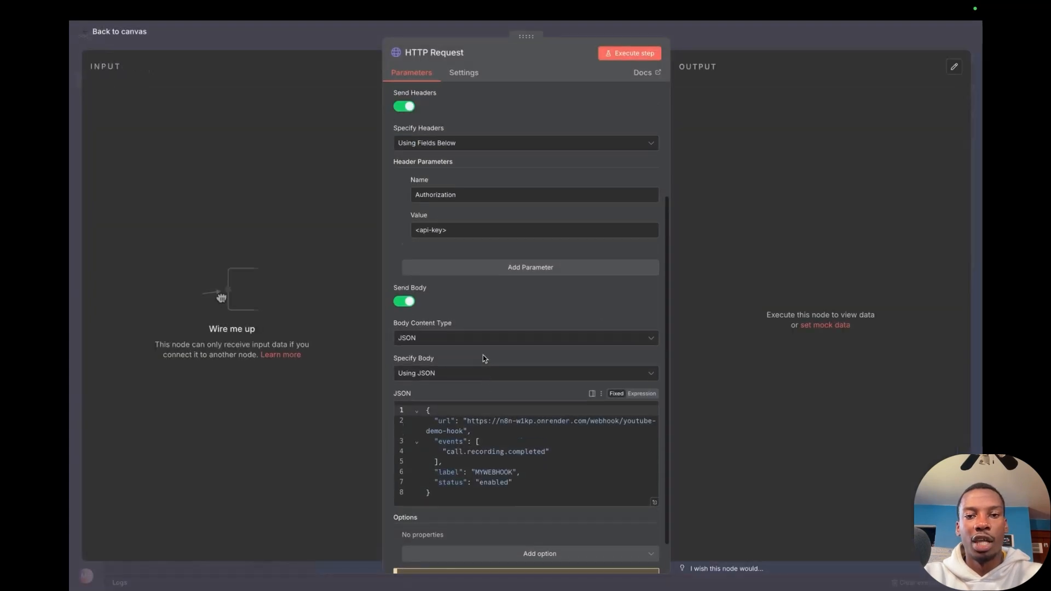
key("super+a")
mouse_move(618, 3)
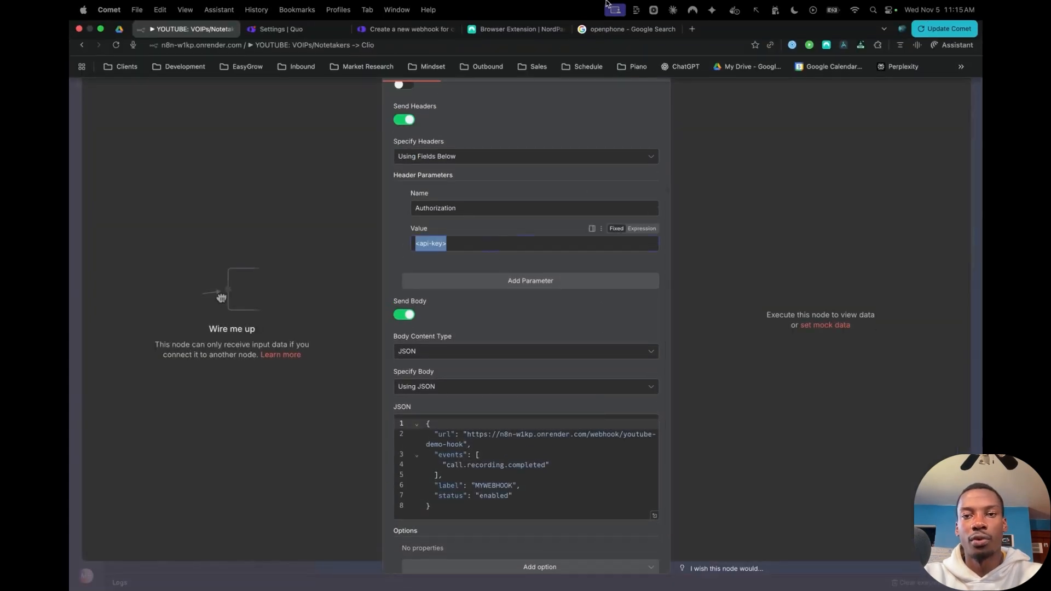
left_click(399, 34)
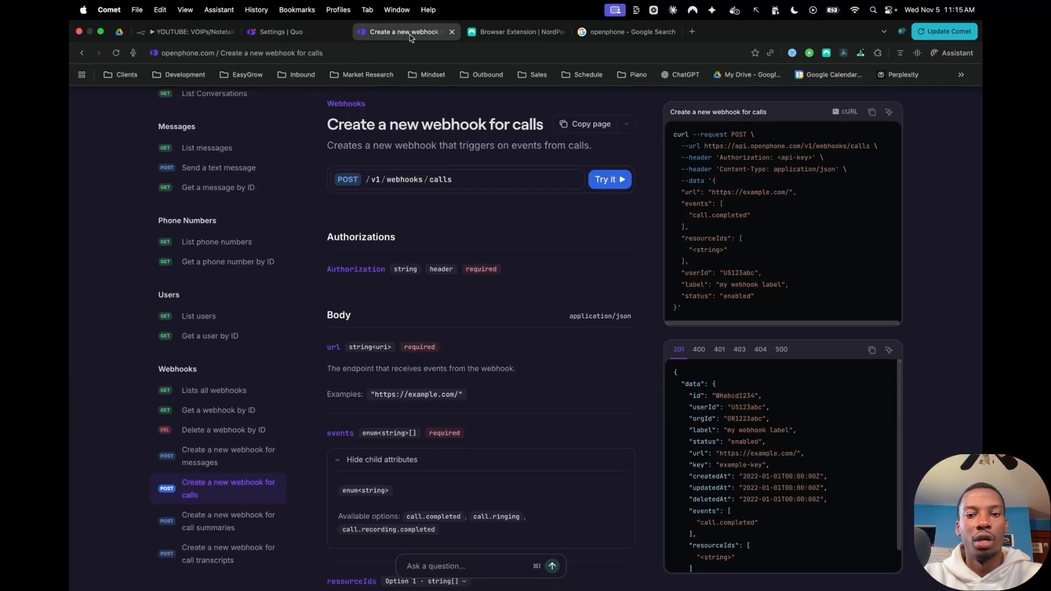
left_click(278, 33)
left_click(722, 227)
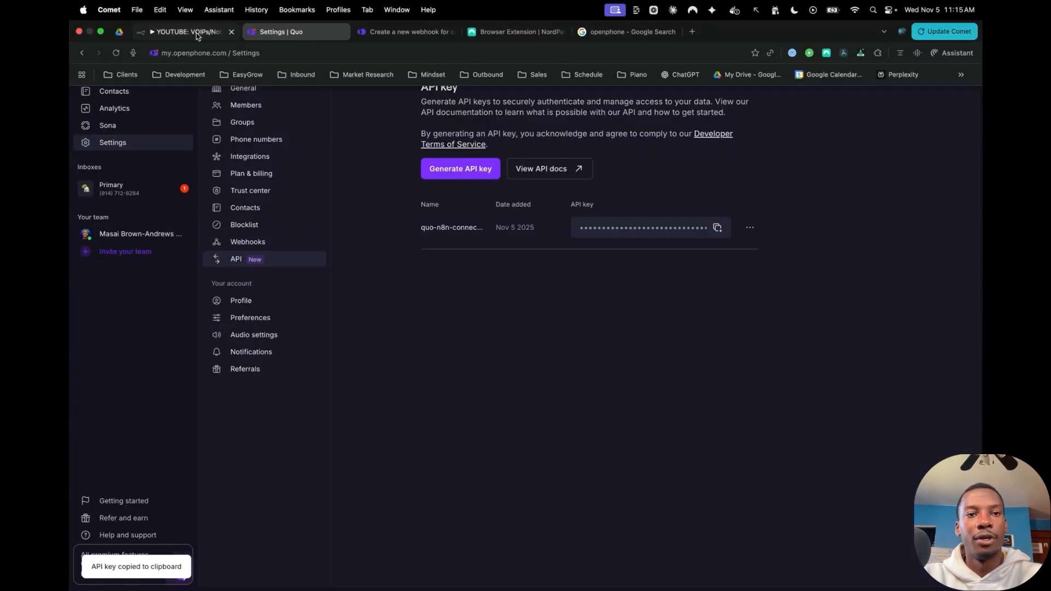
left_click(189, 32)
key("super+v")
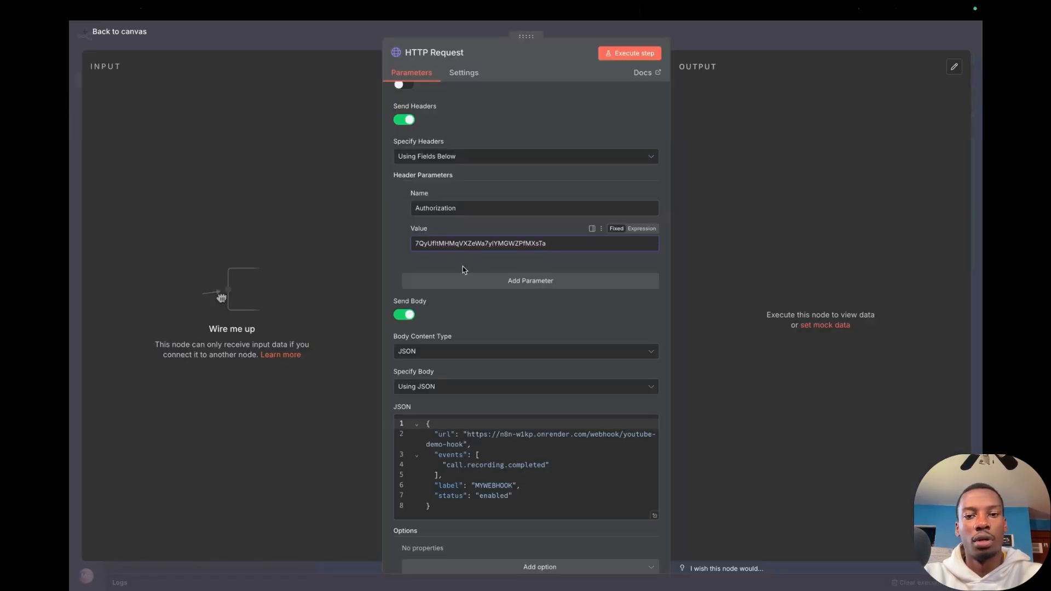
Review the HTTP Request settings, execute the node to create the Quo webhook, check its output and return to the canvas.
scroll(566, 270, "up", 3)
scroll(565, 268, "down", 3)
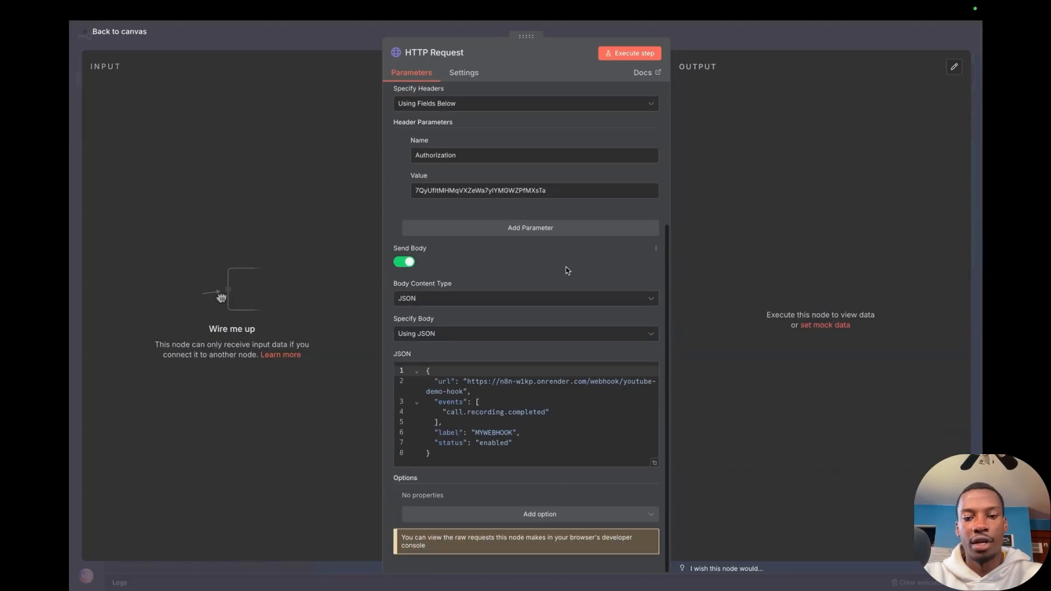
left_click(630, 51)
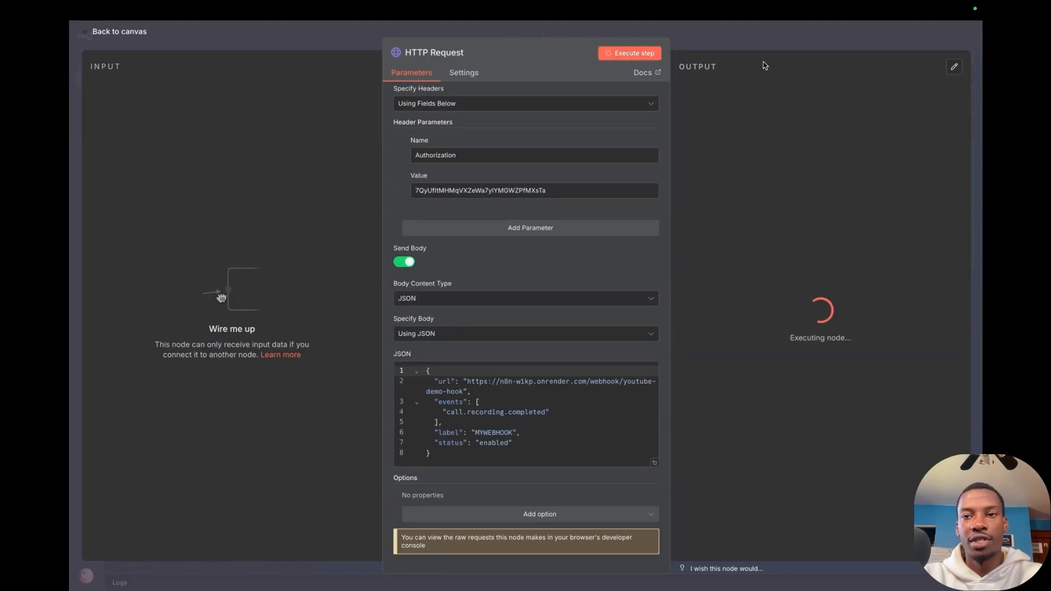
mouse_move(678, 93)
left_mouse_down()
mouse_move(732, 206)
mouse_move(863, 356)
mouse_move(956, 345)
left_mouse_up()
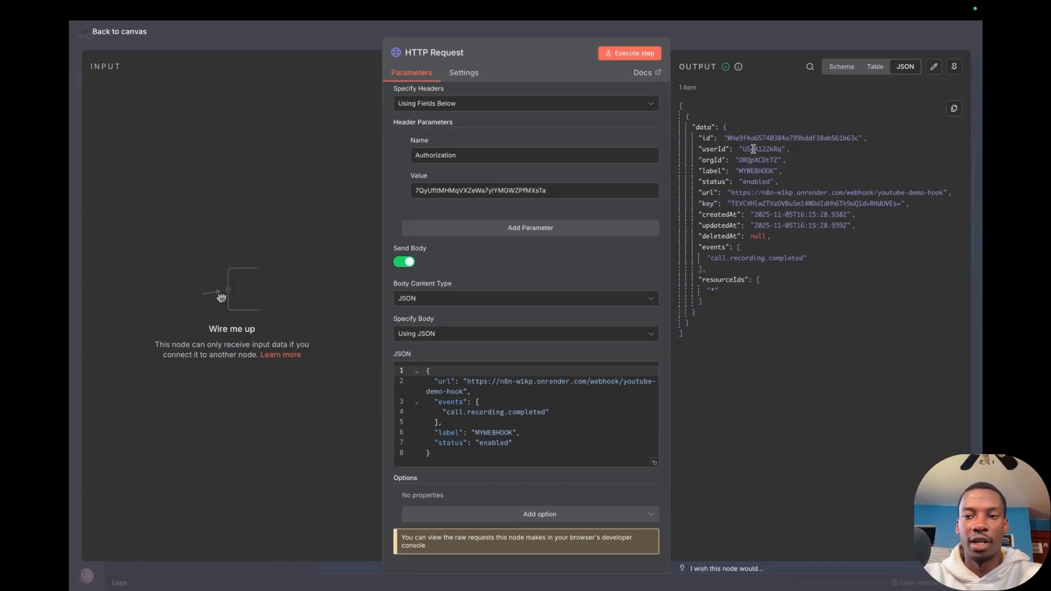
left_click(727, 43)
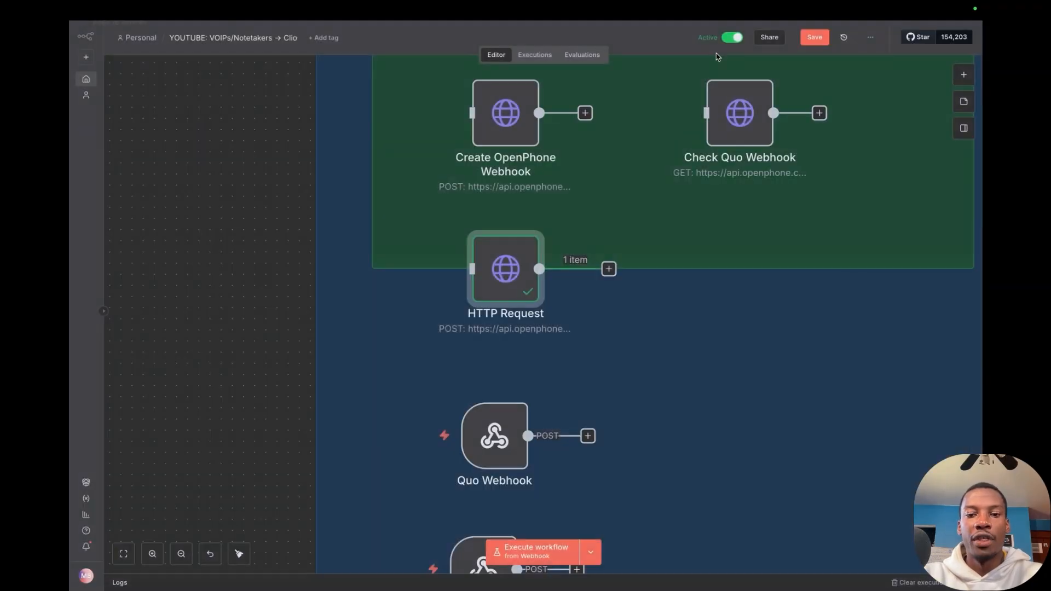
Save the workflow and bring the Create Quo Webhook section into view.
scroll(638, 223, "up", 1)
scroll(638, 224, "up", 1)
scroll(639, 224, "right", 1)
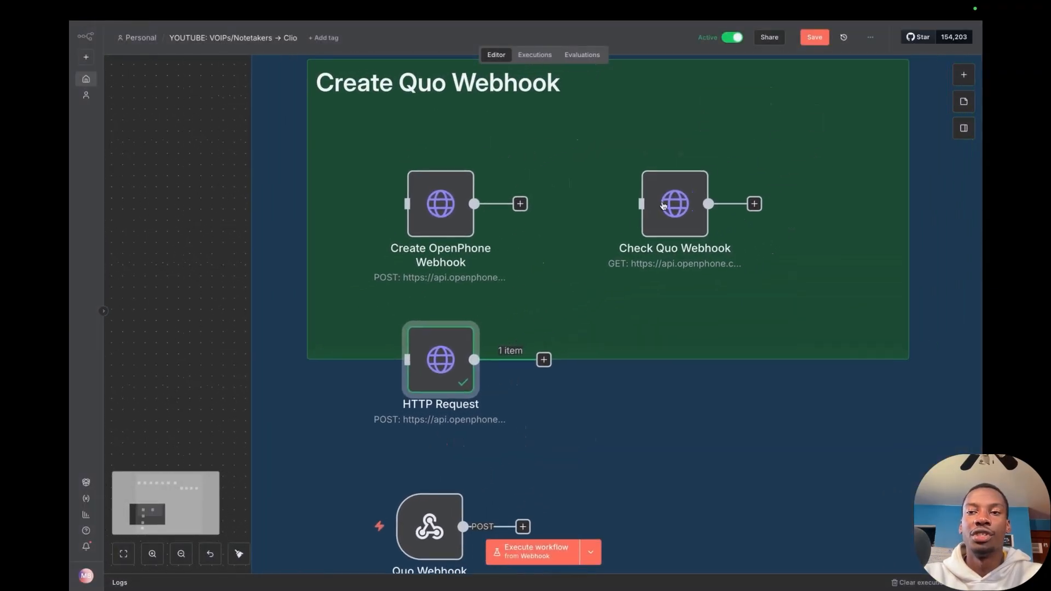
left_click(826, 42)
scroll(679, 159, "up", 1)
scroll(679, 158, "right", 1)
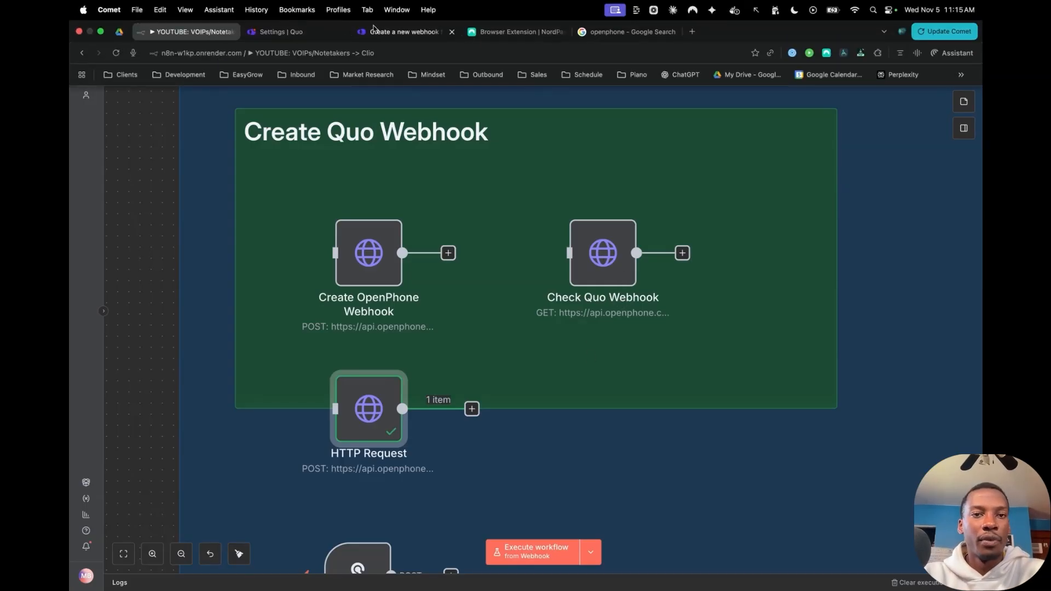
Switch to the Quo API documentation and open the reference page for listing all webhooks.
left_click(406, 34)
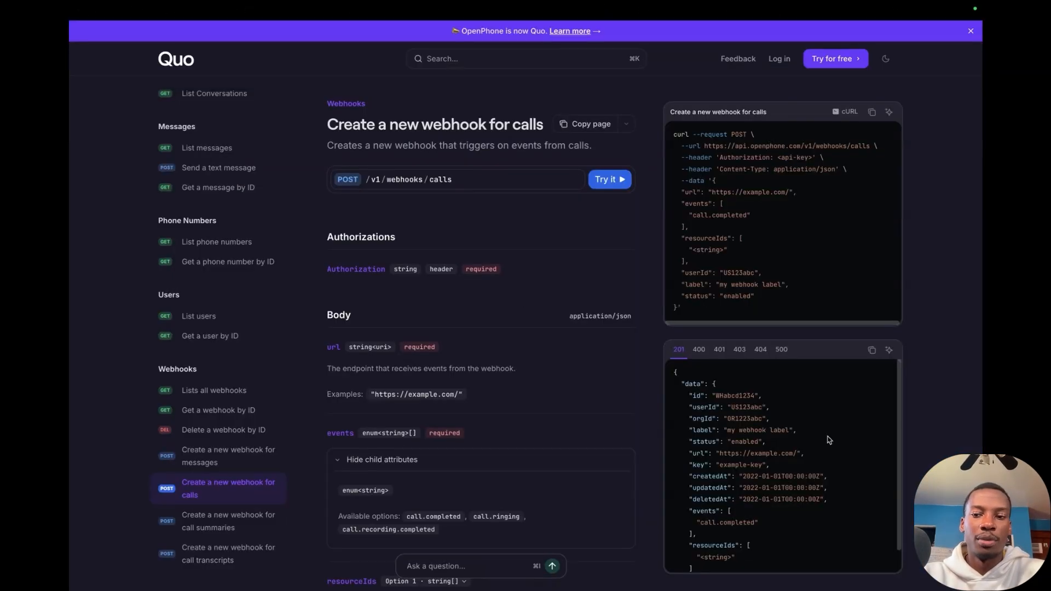
scroll(269, 445, "down", 1)
left_click_drag(167, 357, 254, 403)
left_click(208, 372)
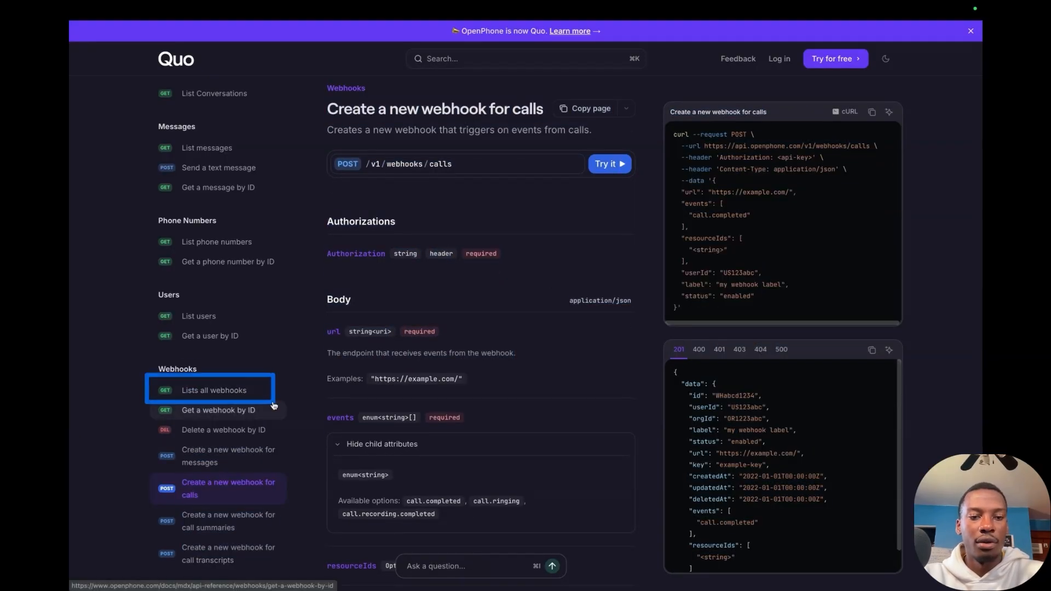
left_click(222, 393)
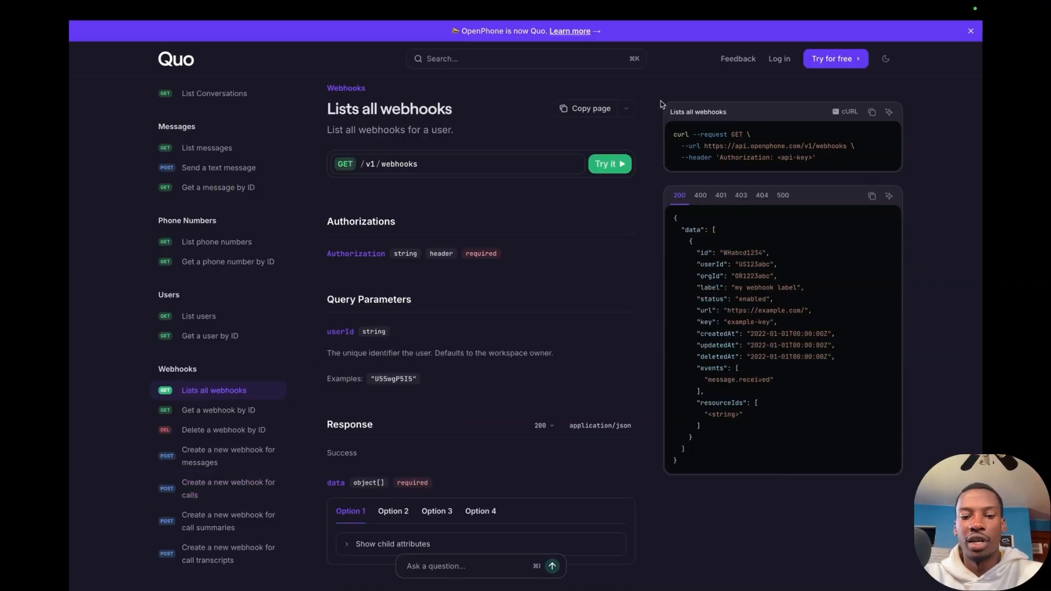
Copy the cURL request example for listing all webhooks from the Quo API documentation and switch back to the n8n workflow.
left_click_drag(658, 103, 917, 176)
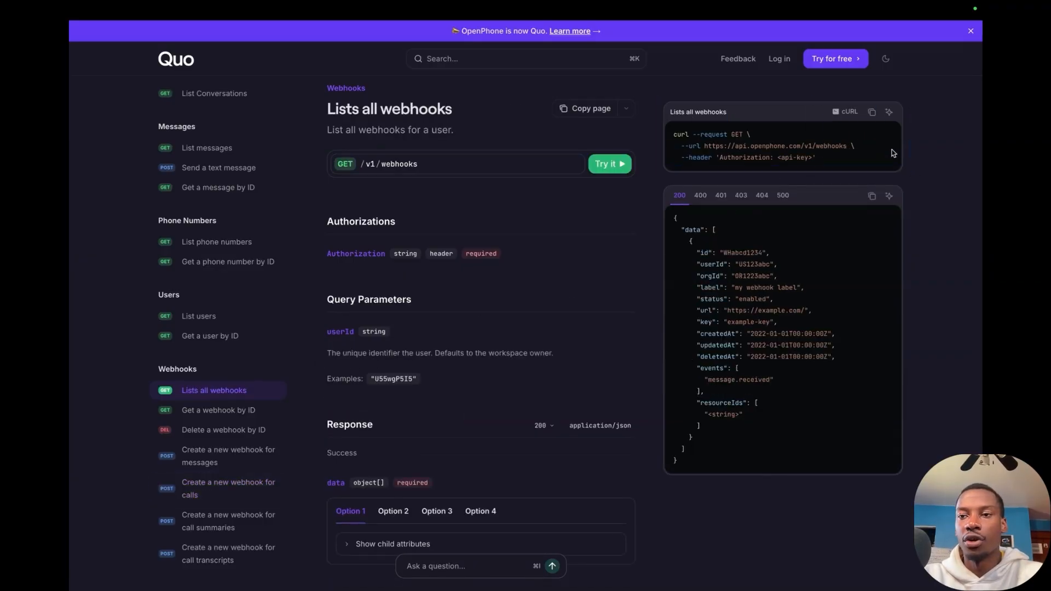
left_click(872, 112)
mouse_move(195, 34)
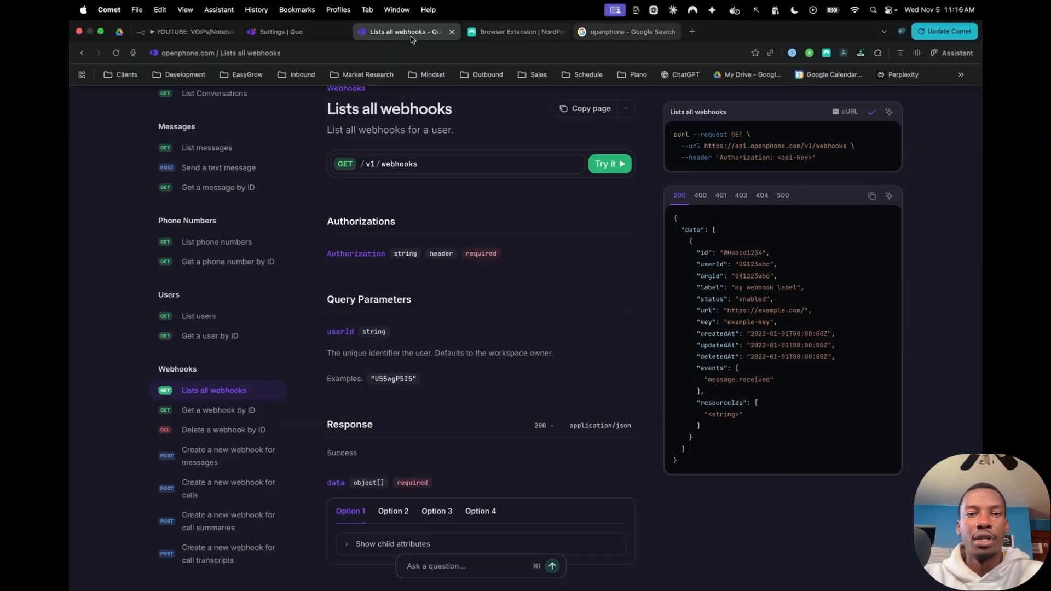
left_click(186, 32)
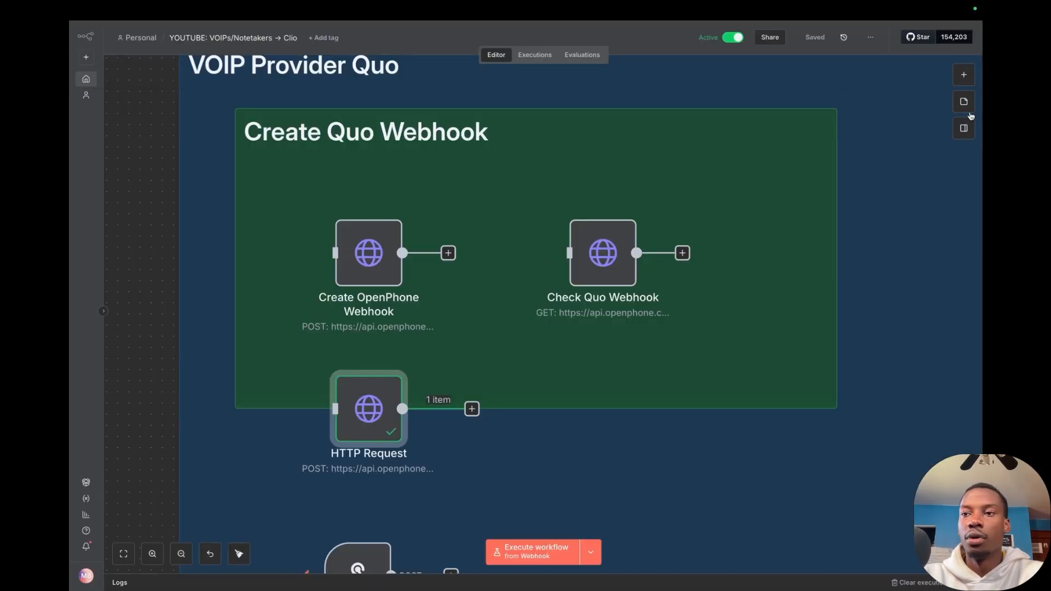
Add a second HTTP Request node to the workflow and paste the copied cURL command into its cURL import dialog.
left_click(961, 76)
type("http")
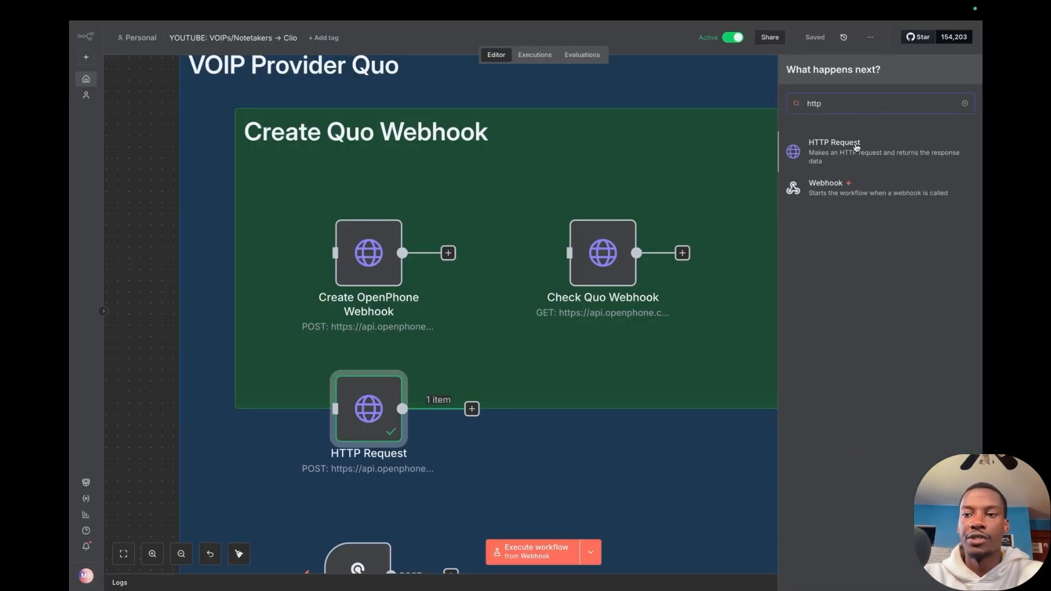
left_click(773, 133)
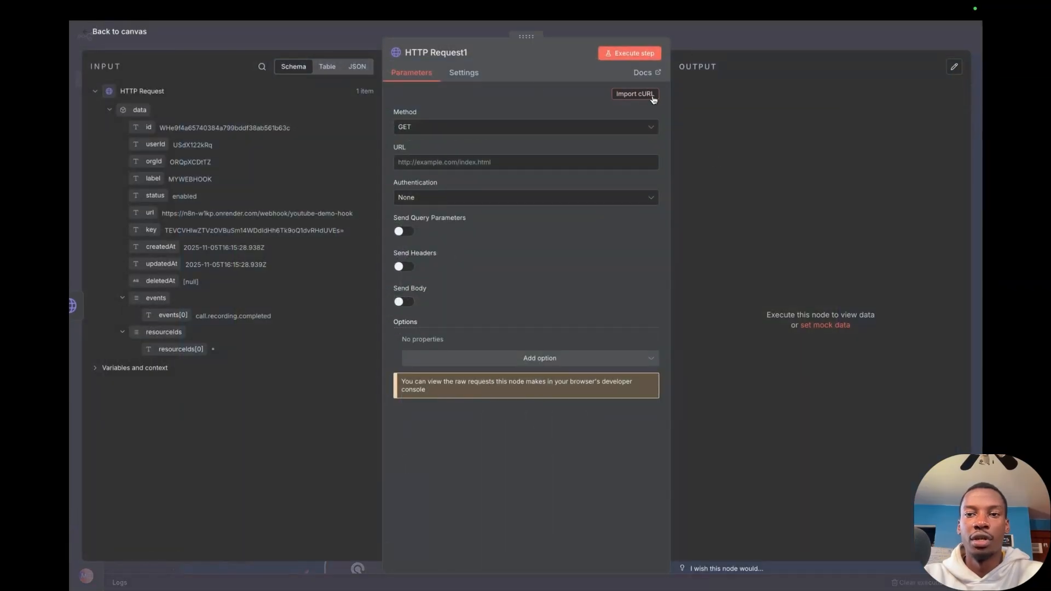
left_click(647, 94)
key("ctrl+v")
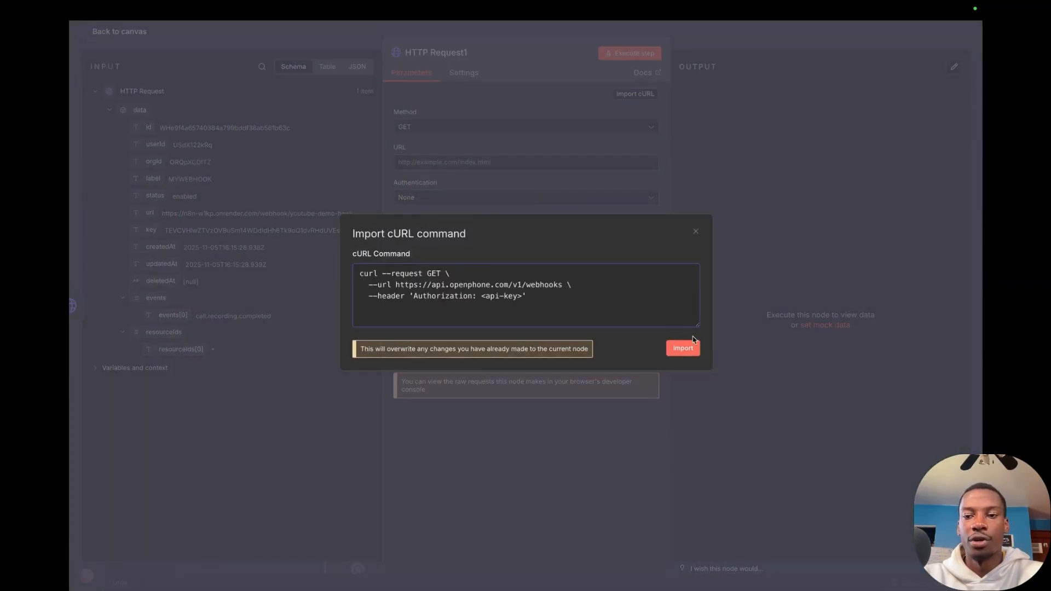
Copy the API key from the Quo settings and return to the cURL import dialog in n8n.
left_click_drag(376, 296, 432, 297)
left_click(461, 296)
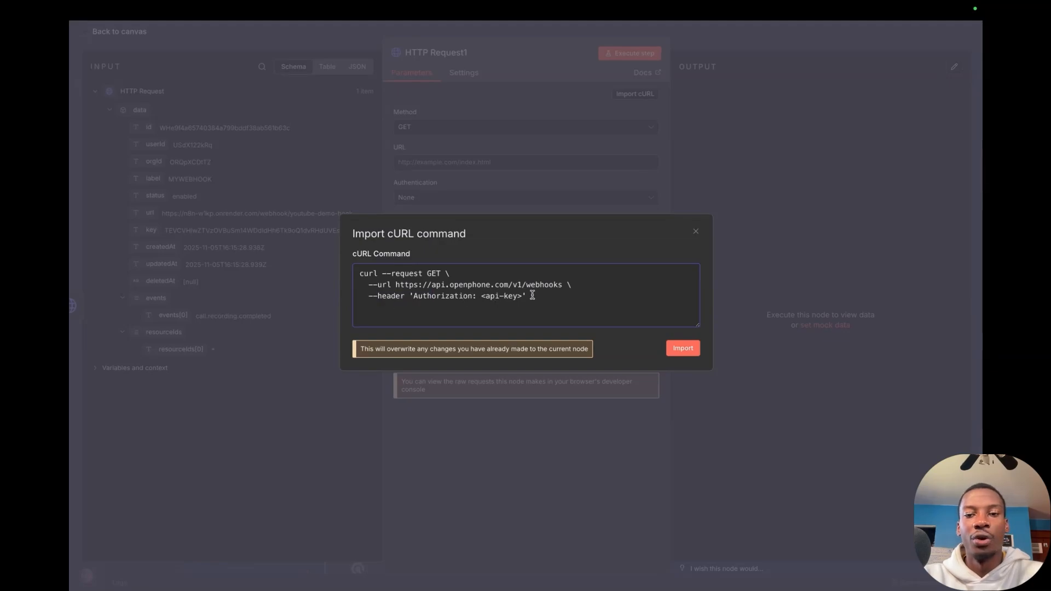
left_click_drag(523, 296, 484, 296)
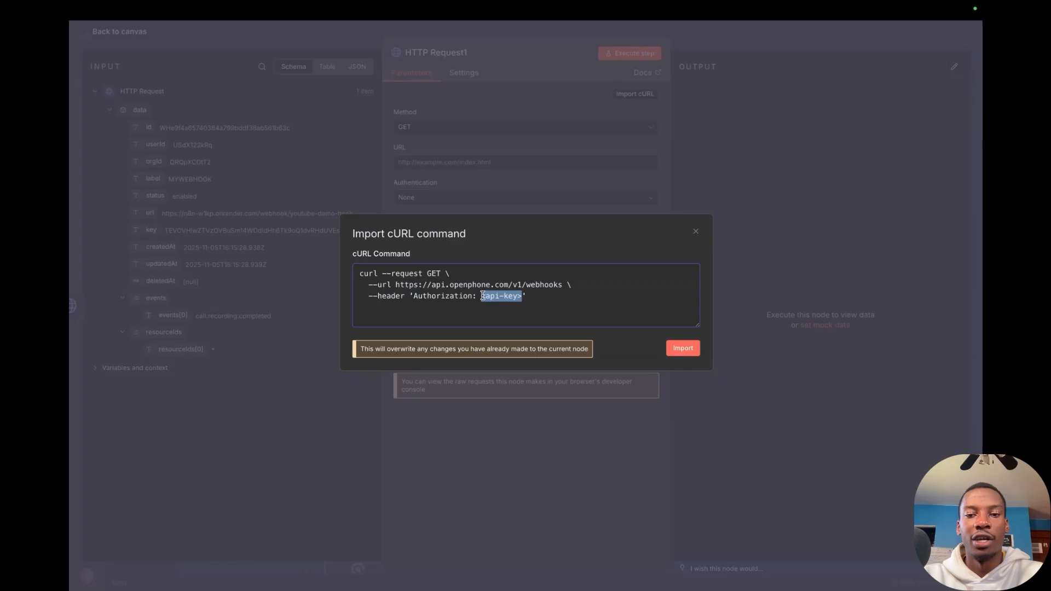
mouse_move(615, 8)
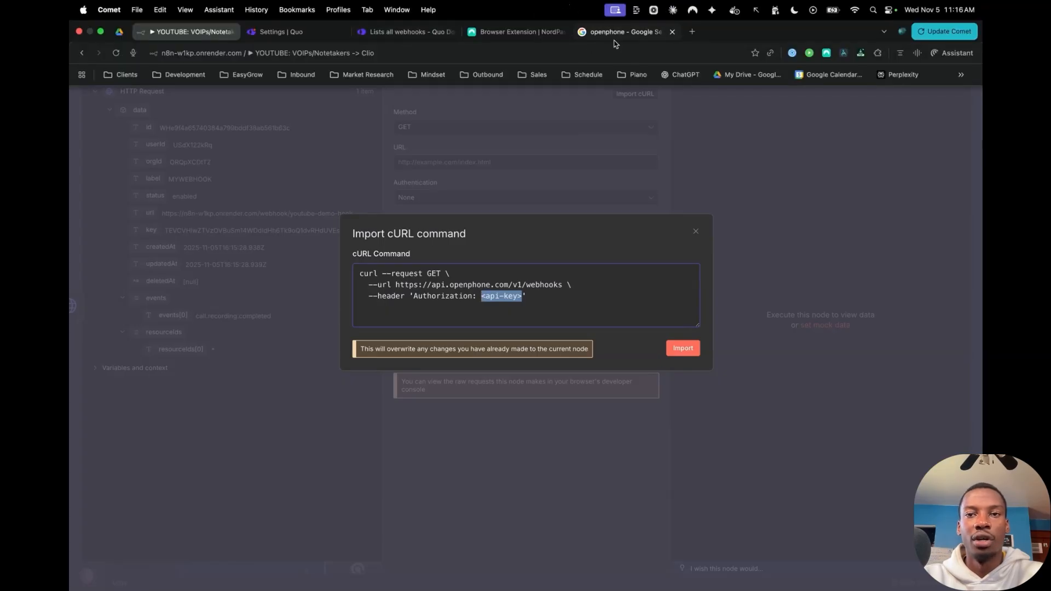
left_click(281, 31)
left_click(717, 227)
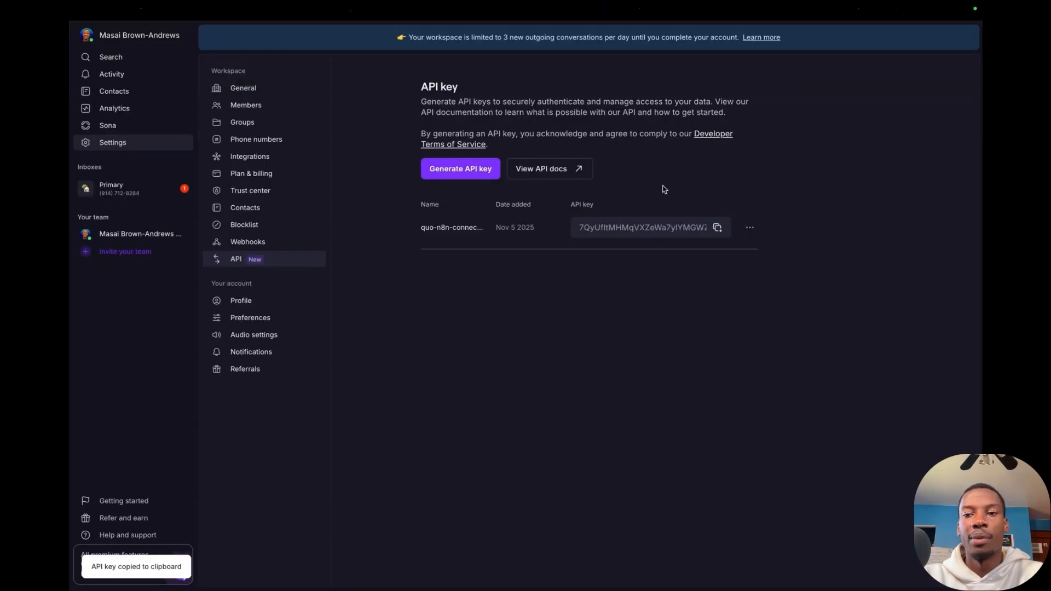
mouse_move(279, 4)
left_click(189, 34)
Paste the API key over the <api-key> placeholder in the cURL command's Authorization header and import the command.
left_click(475, 301)
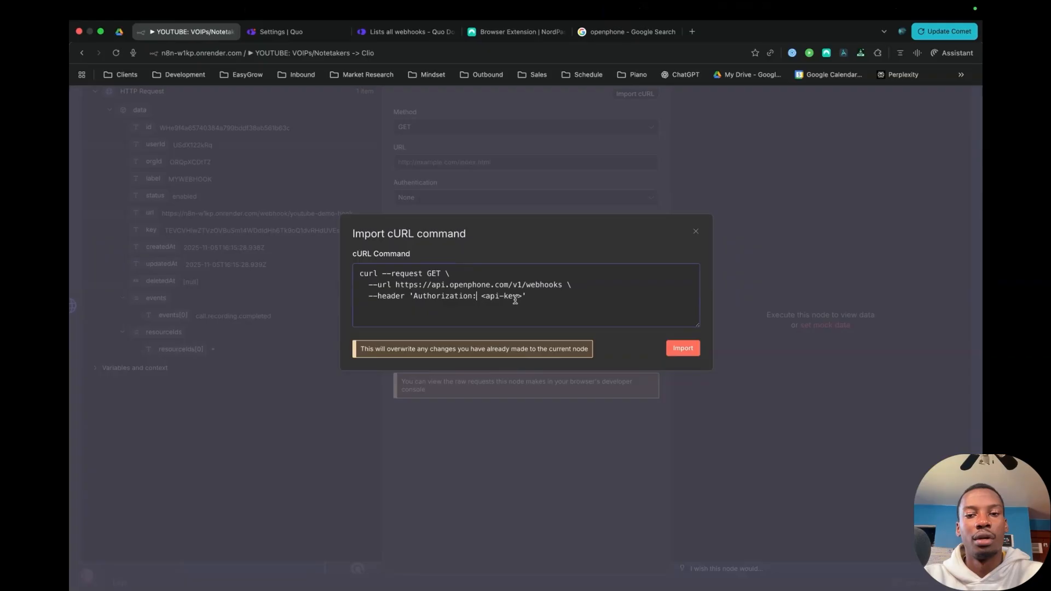
left_click_drag(523, 295, 484, 296)
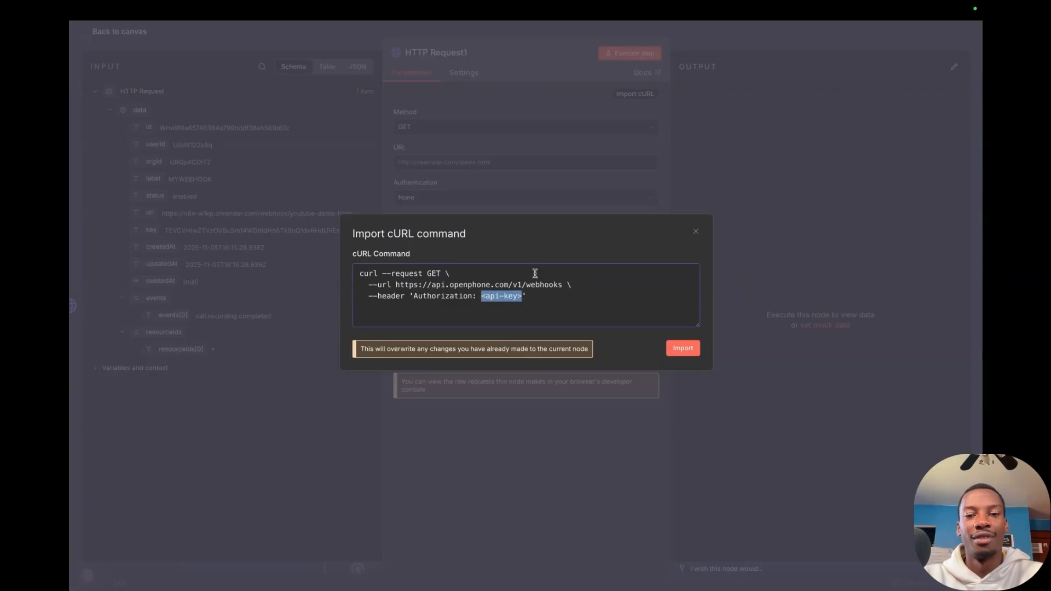
key("ctrl+v")
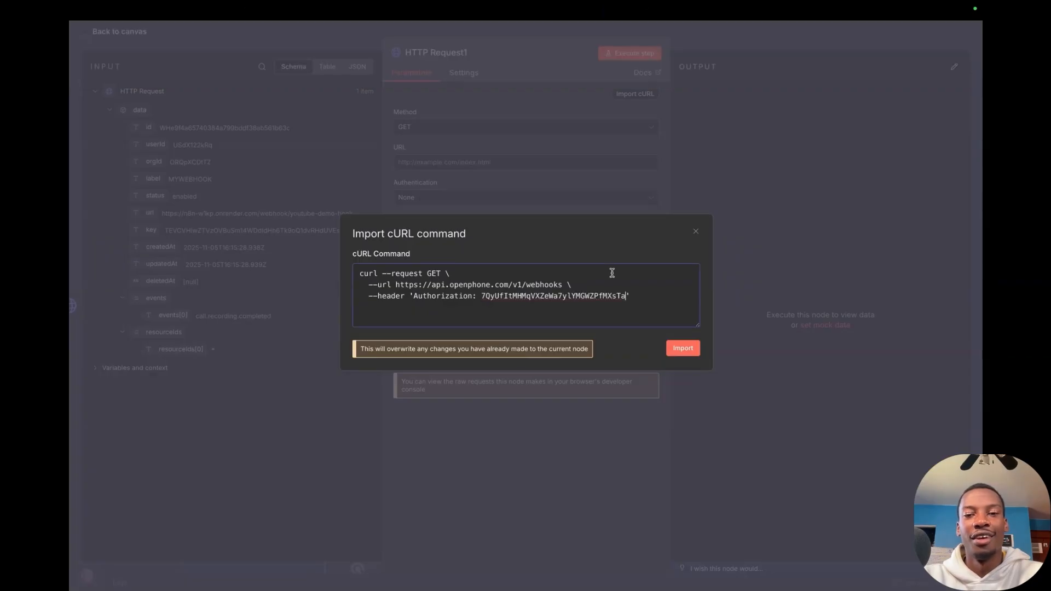
left_click(683, 349)
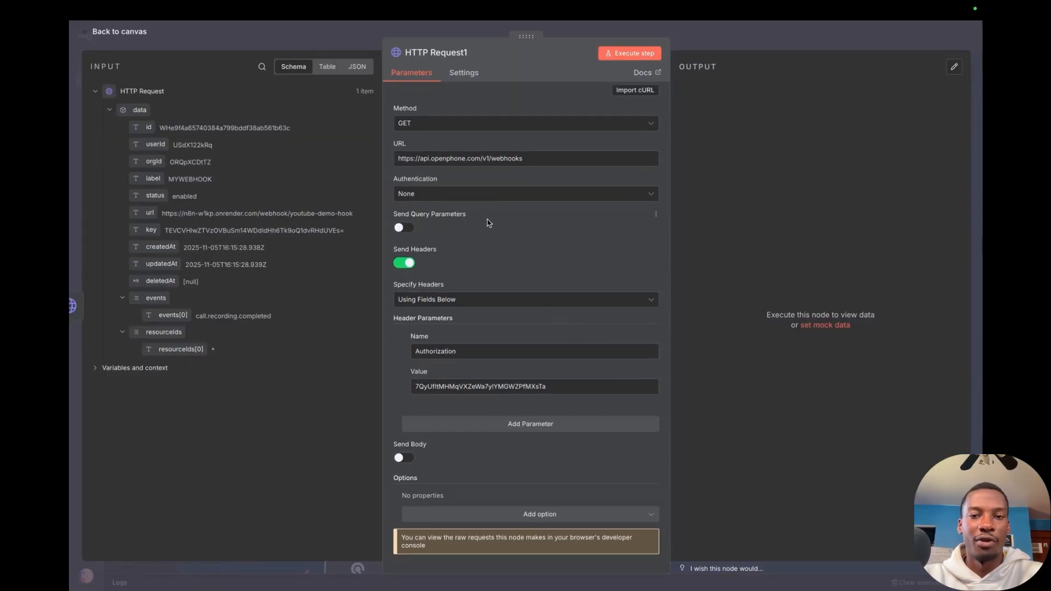
Execute the HTTP Request1 node, check the labels of the webhooks in its output and return to the canvas.
left_click(629, 52)
scroll(765, 251, "down", 3)
scroll(765, 252, "up", 3)
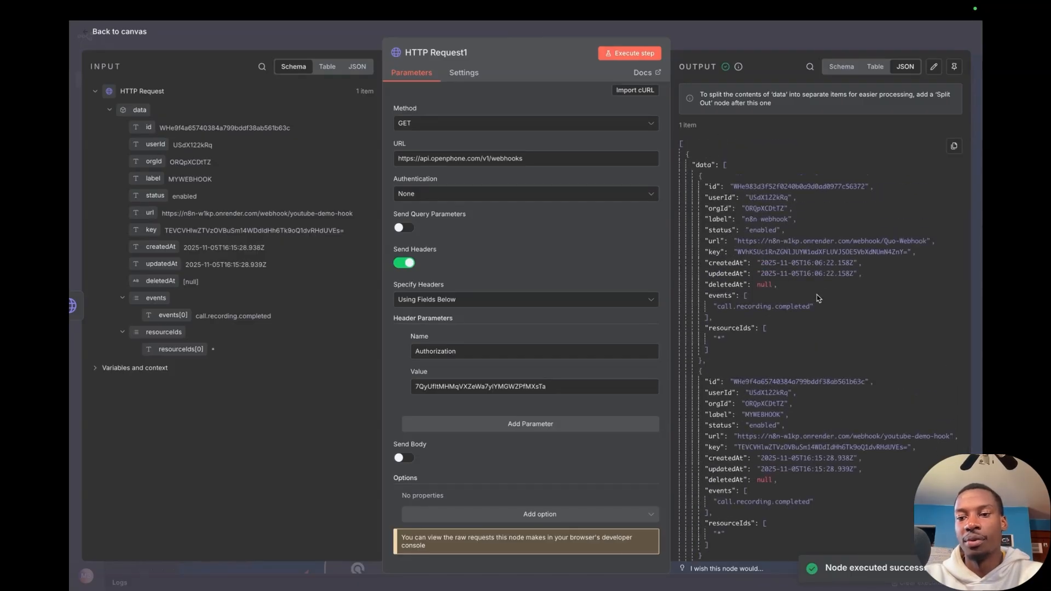
left_click_drag(790, 219, 738, 217)
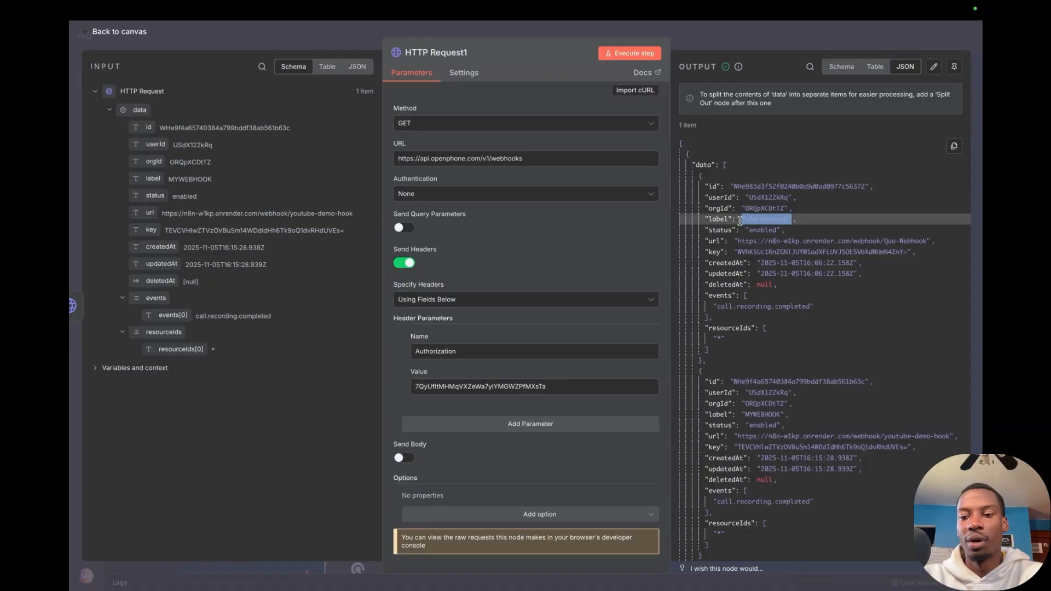
left_click_drag(783, 413, 753, 411)
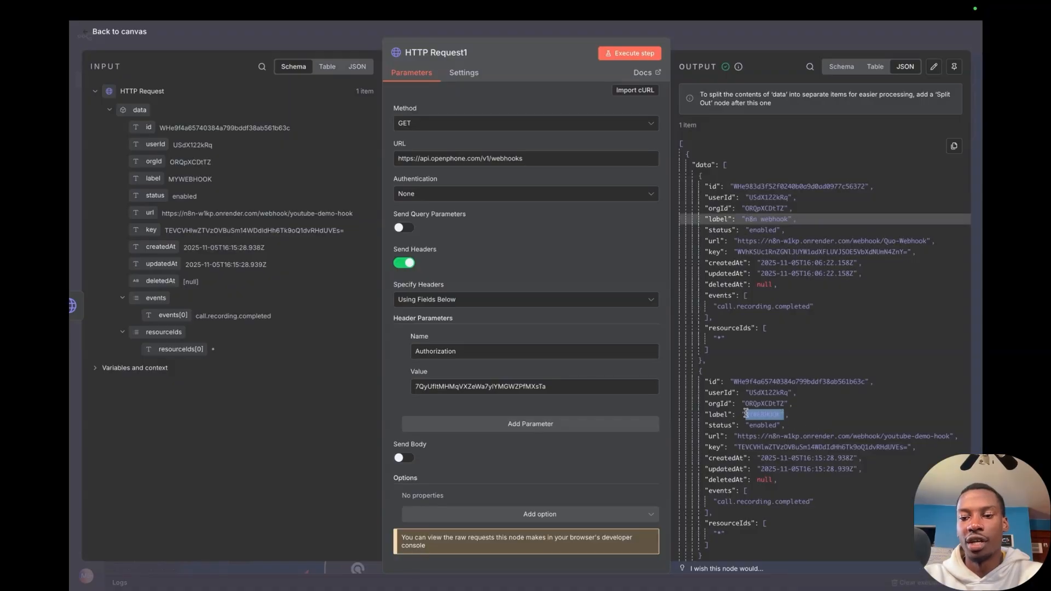
left_click(793, 533)
scroll(793, 533, "down", 2)
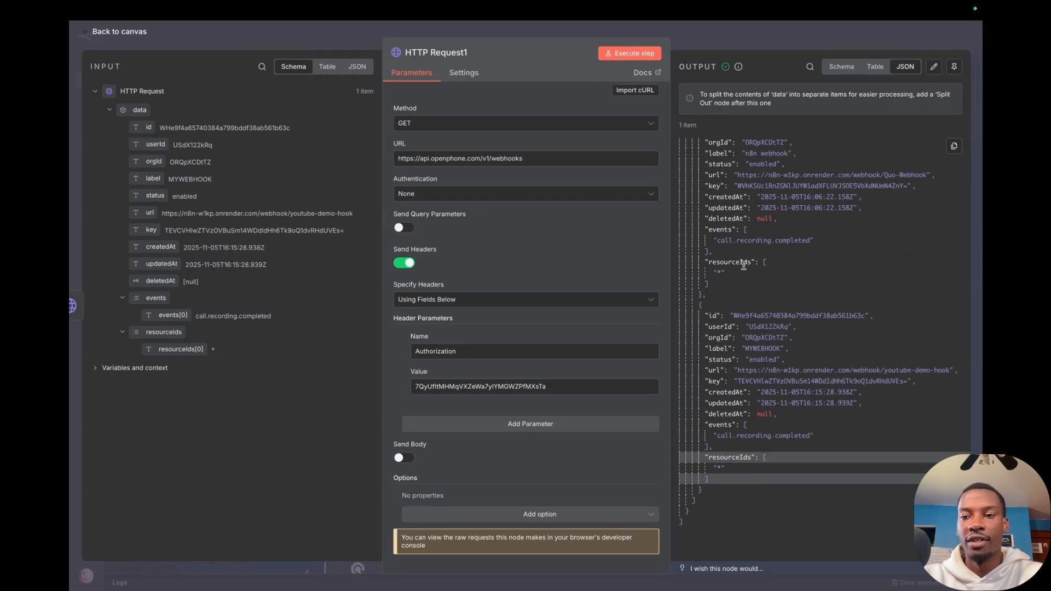
scroll(753, 203, "up", 2)
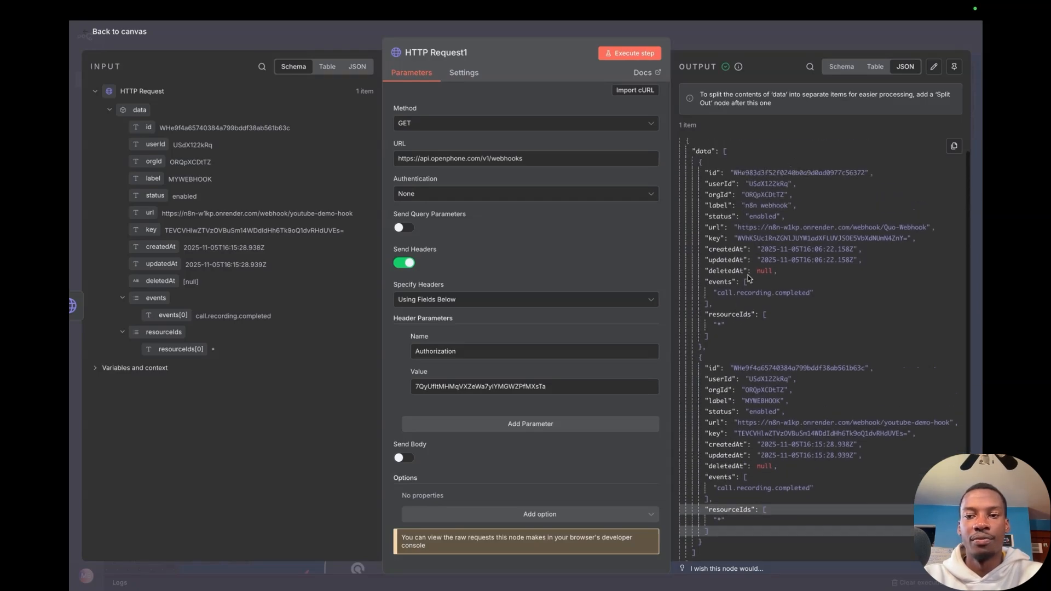
left_click(735, 41)
Move the HTTP Request and HTTP Request1 nodes together up into the green Create Quo Webhook section.
scroll(610, 253, "down", 5)
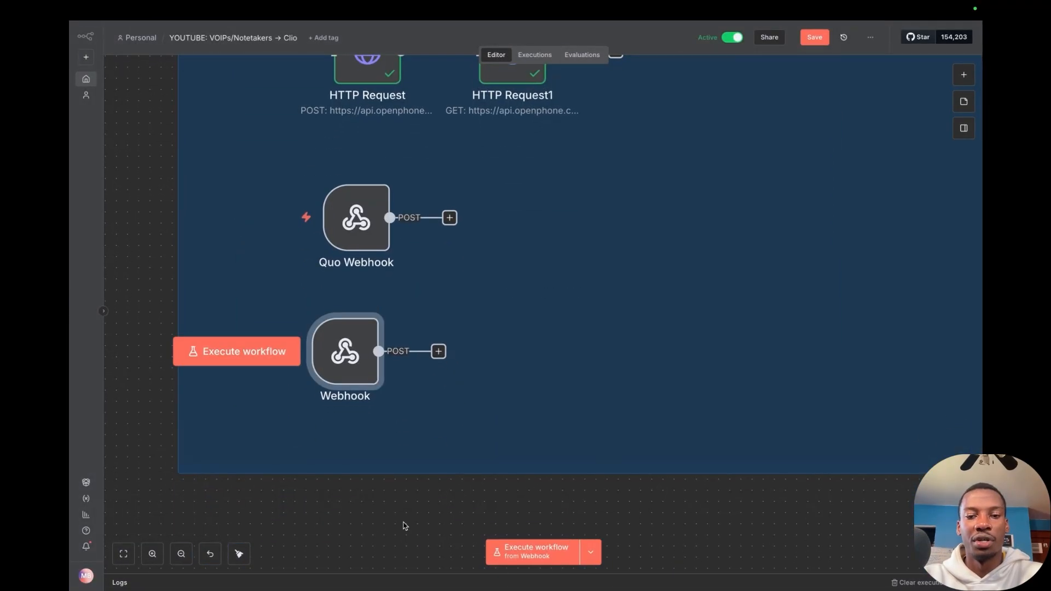
scroll(394, 534, "up", 1)
scroll(392, 536, "up", 8)
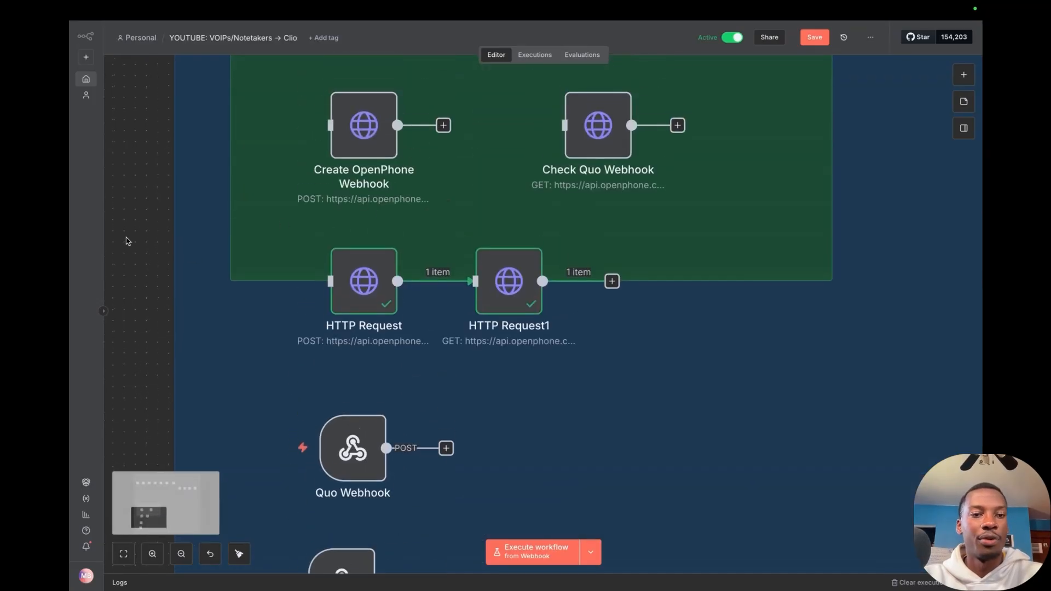
left_click_drag(144, 229, 387, 277)
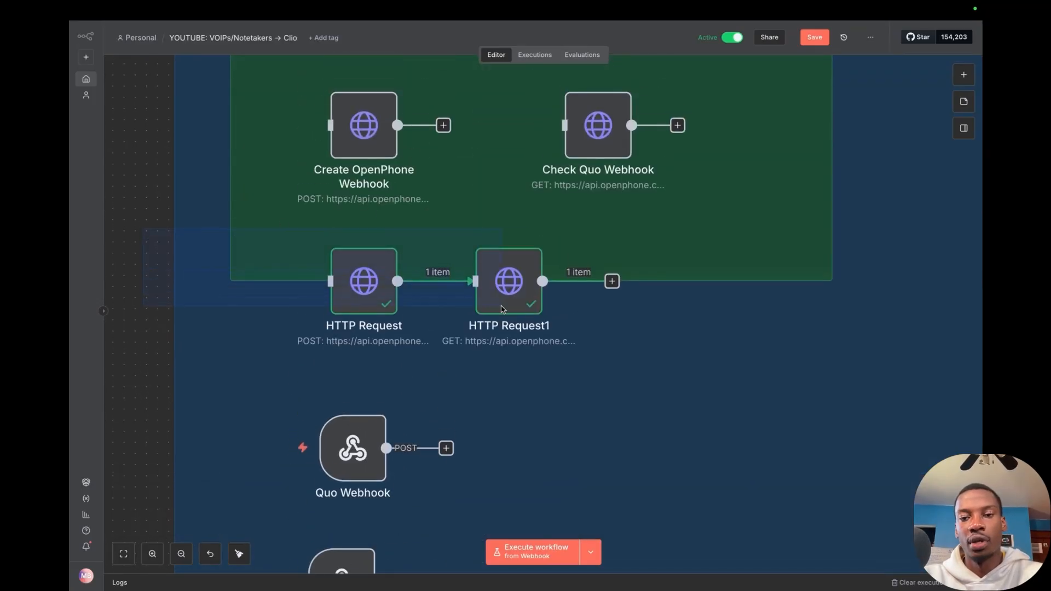
left_click_drag(501, 309, 560, 340)
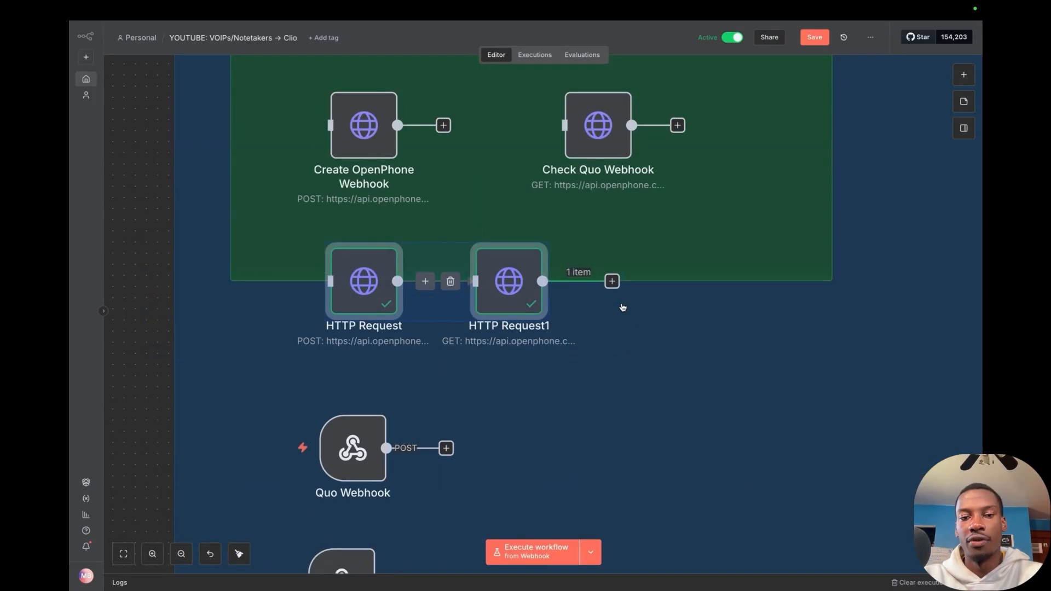
left_click_drag(514, 300, 537, 266)
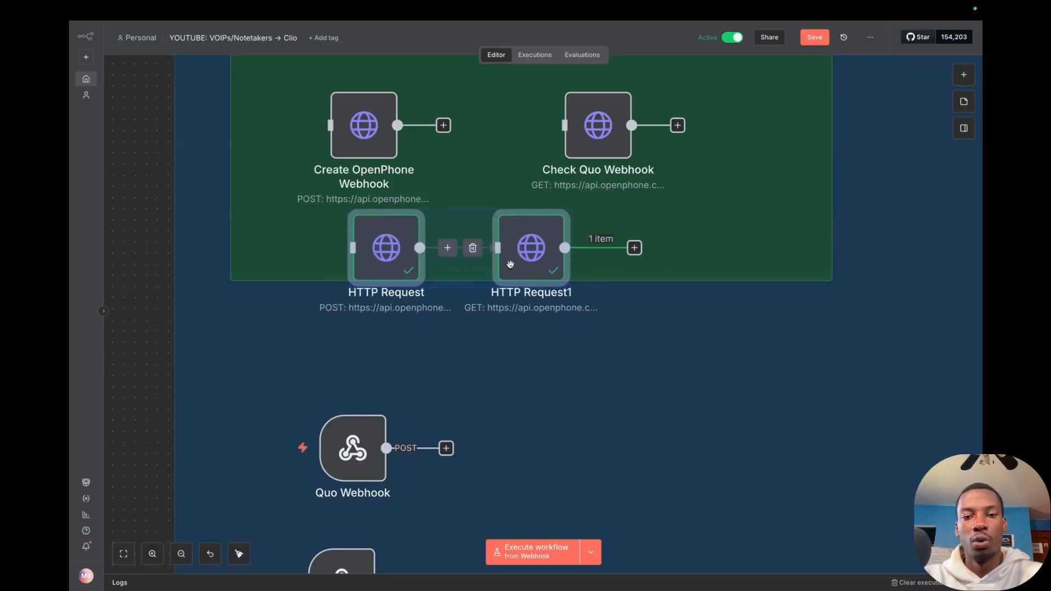
left_click_drag(514, 268, 507, 268)
left_click(160, 225)
Align the new Webhook node directly beneath the Quo Webhook node.
scroll(545, 192, "up", 1)
scroll(546, 192, "down", 3)
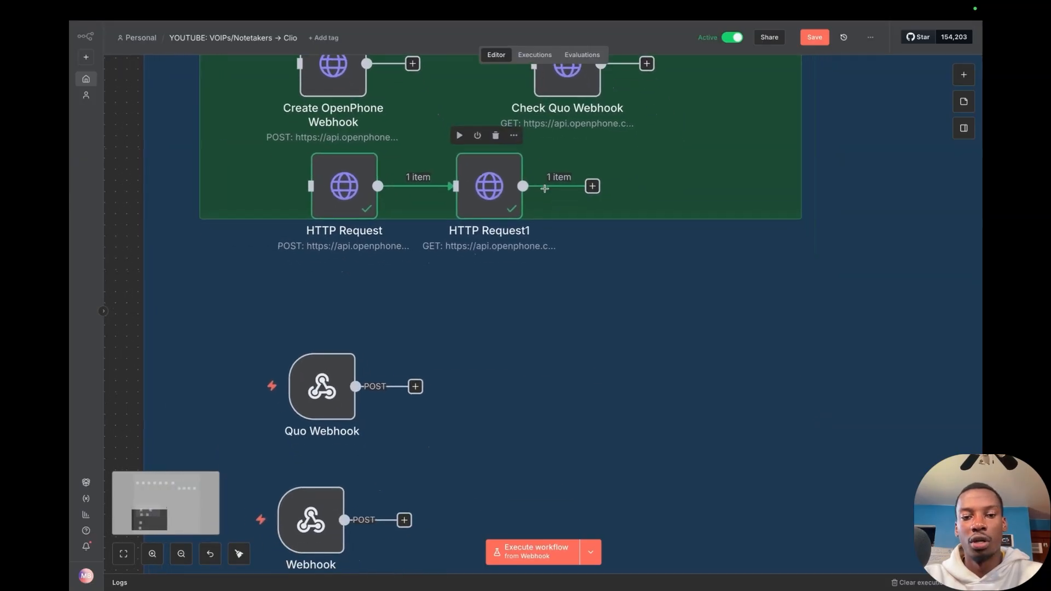
left_click_drag(310, 519, 322, 520)
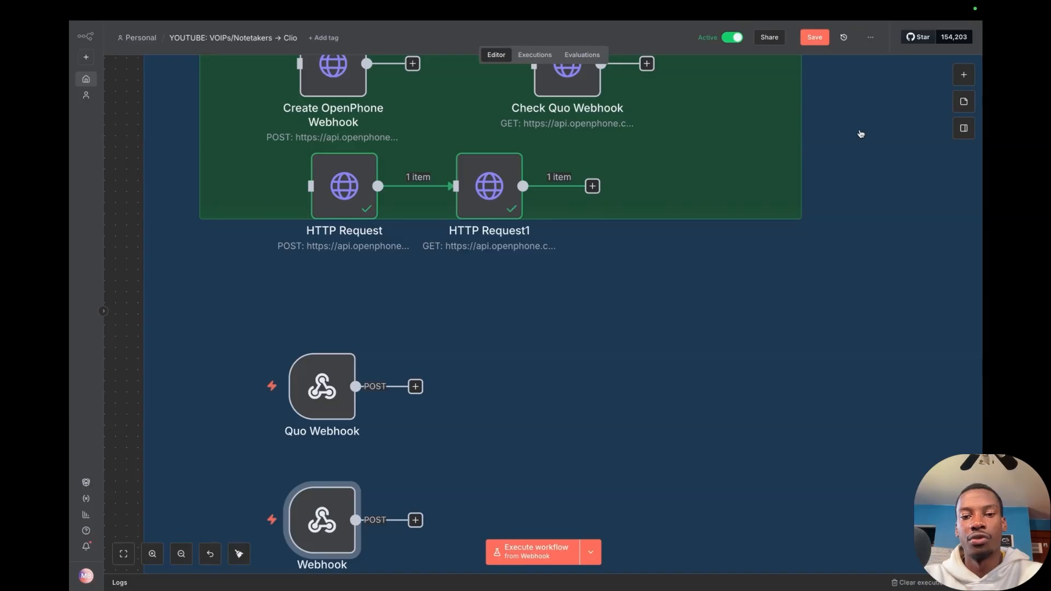
Look over the Fireflies section and the Quo node chain from the Quo Webhook to Mark Upload as Complete.
scroll(582, 254, "down", 5)
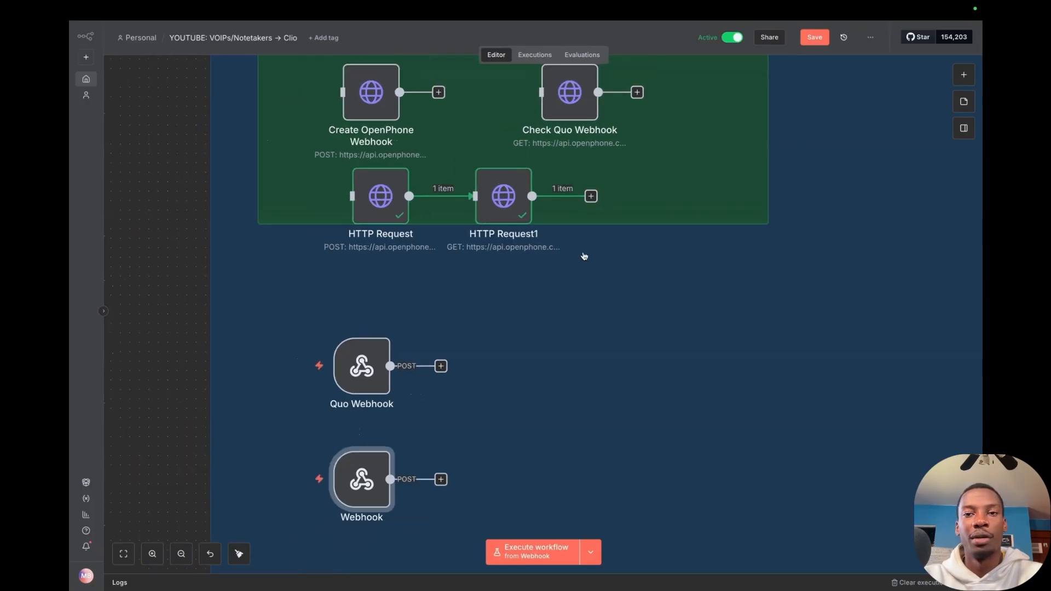
scroll(580, 323, "up", 3)
scroll(594, 344, "down", 5)
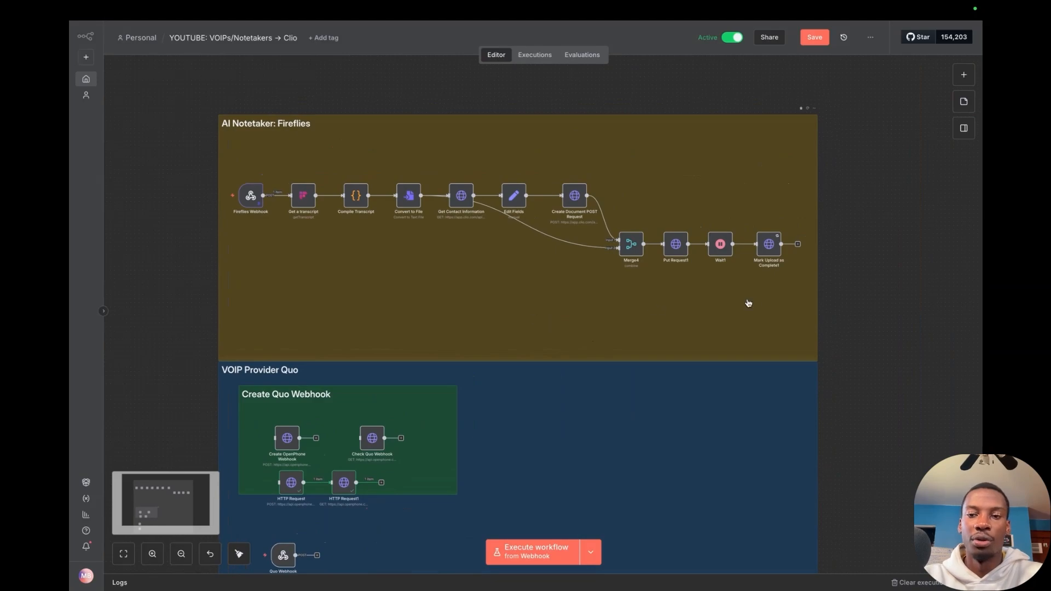
scroll(692, 257, "down", 5)
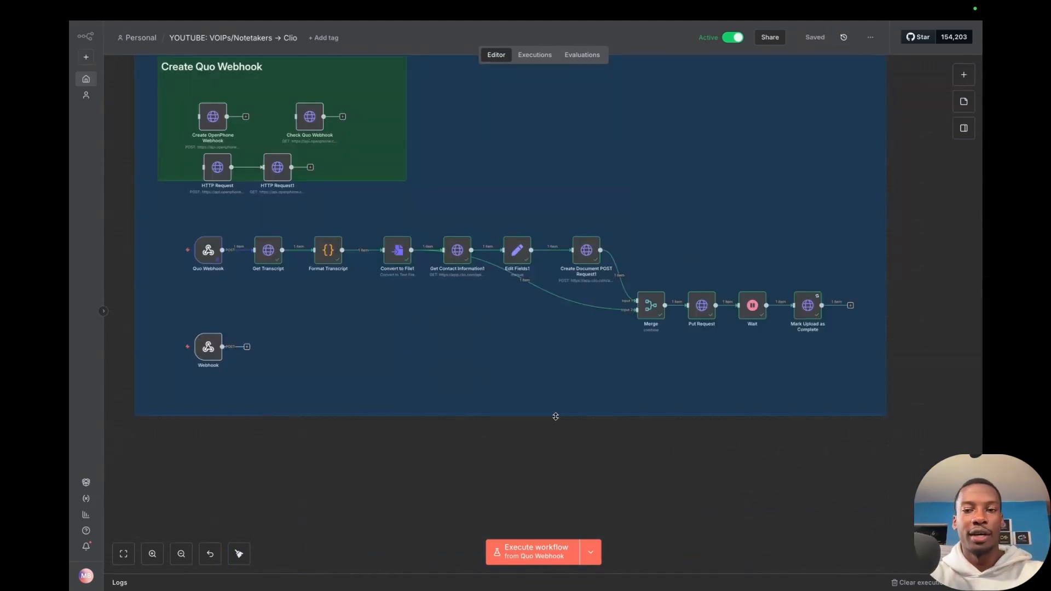
scroll(556, 417, "left", 5)
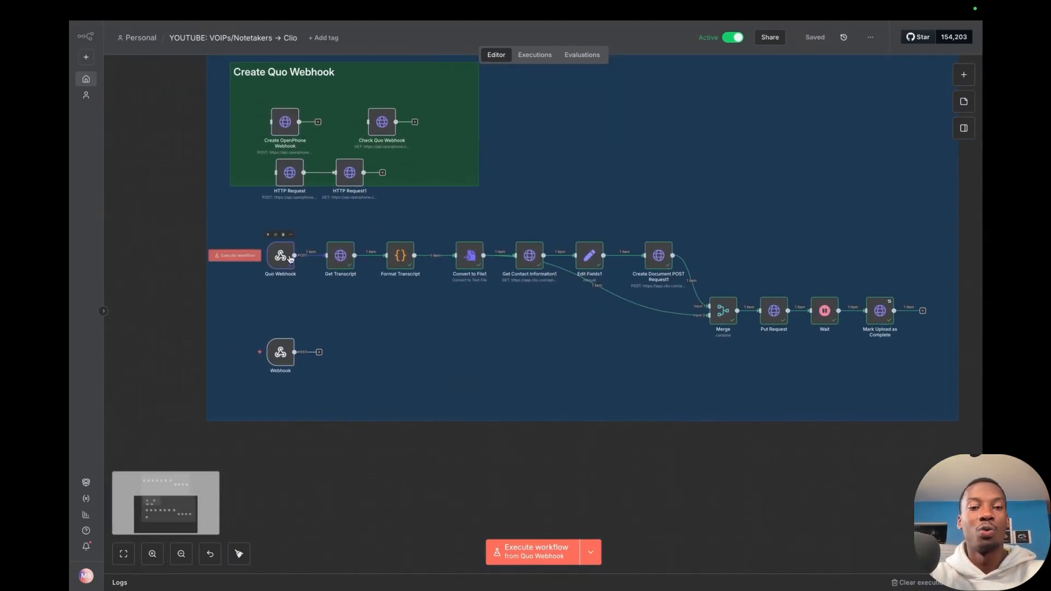
scroll(288, 309, "up", 4)
scroll(418, 242, "down", 5)
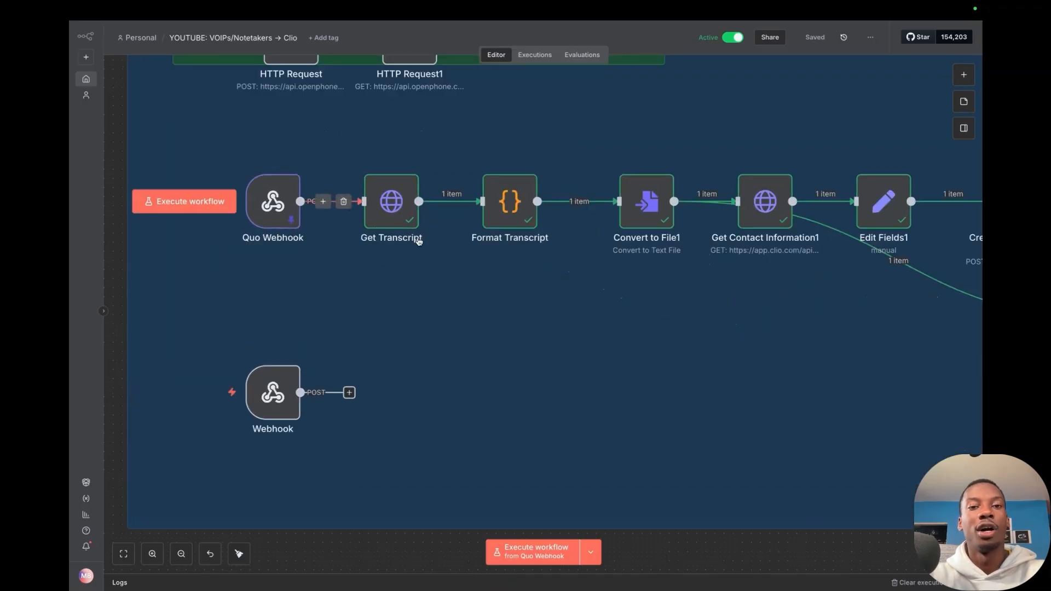
scroll(558, 328, "left", 4)
scroll(429, 317, "up", 4)
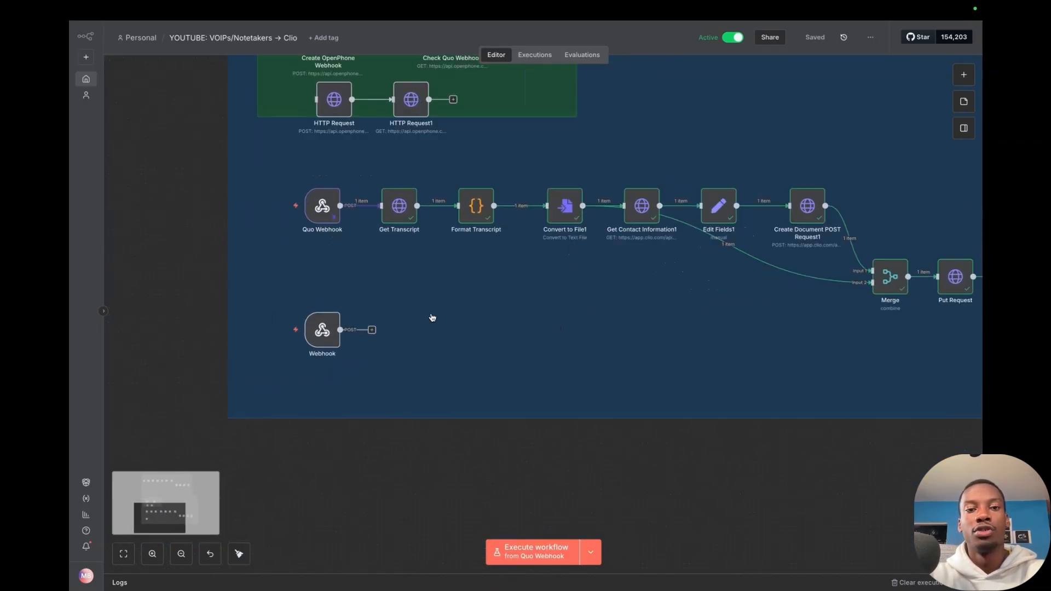
Open the Quo Webhook node's pinned output for editing and examine the body of the call.recording.completed event.
double_click(322, 241)
scroll(676, 267, "down", 5)
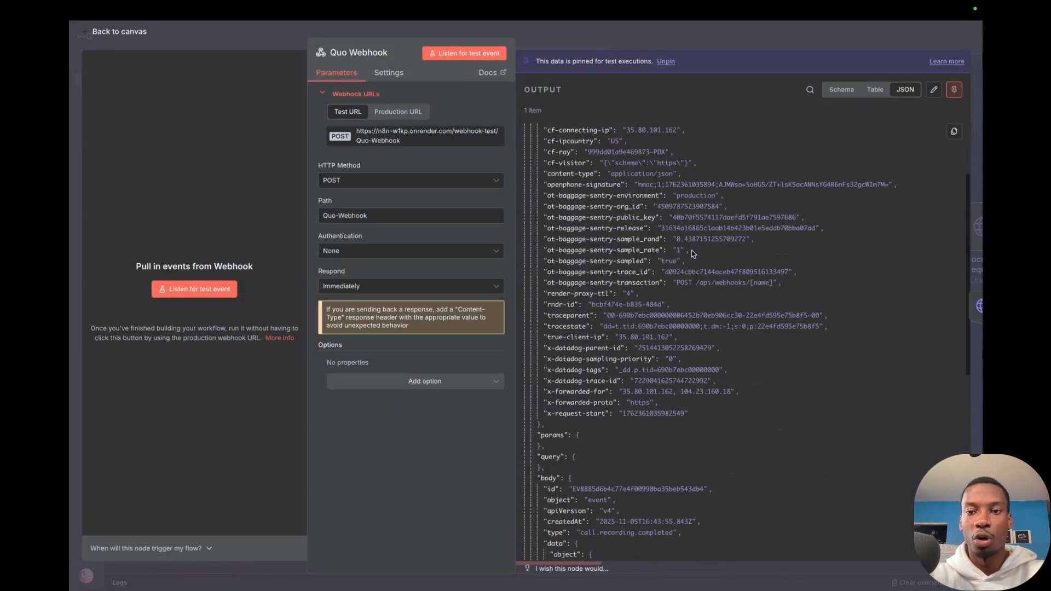
left_click(934, 89)
scroll(688, 231, "down", 5)
scroll(688, 231, "down", 3)
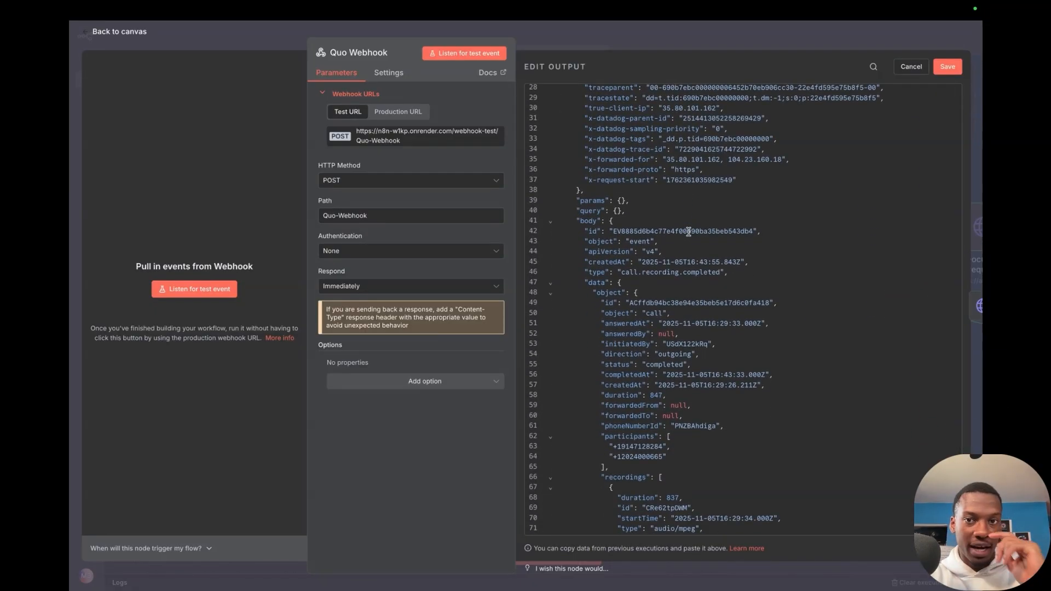
double_click(586, 221)
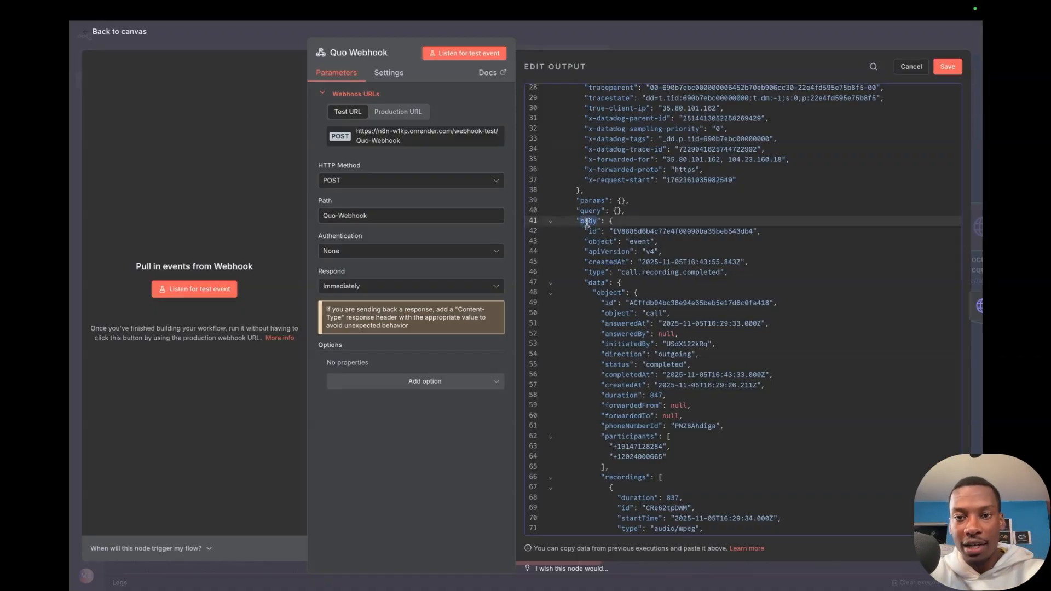
Compare the event id in the Quo Webhook output's body with the call id under data.object, and close the output editor without saving.
double_click(644, 231)
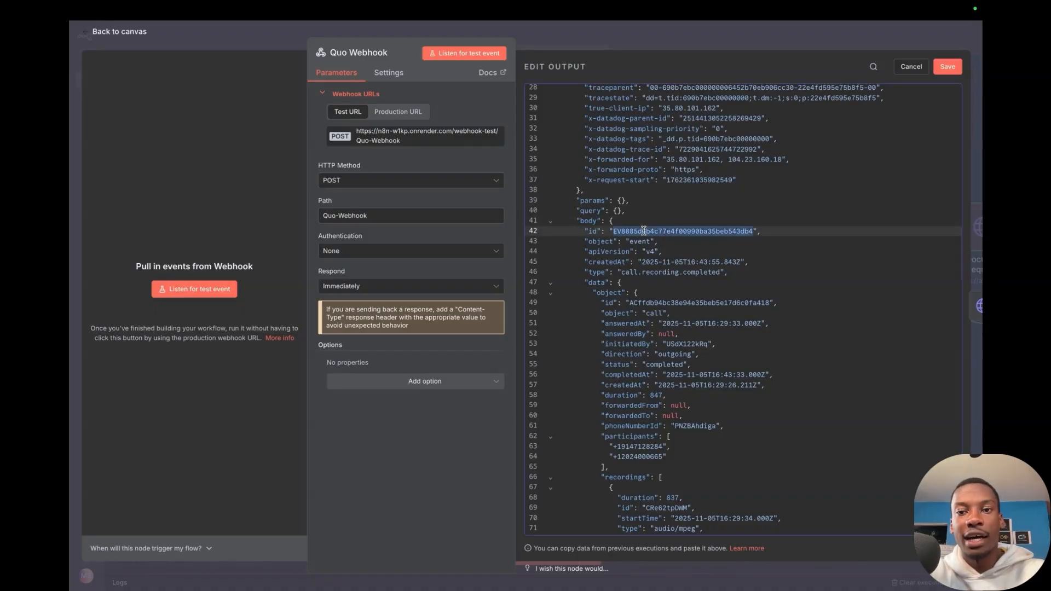
left_click(639, 240)
double_click(683, 231)
double_click(639, 240)
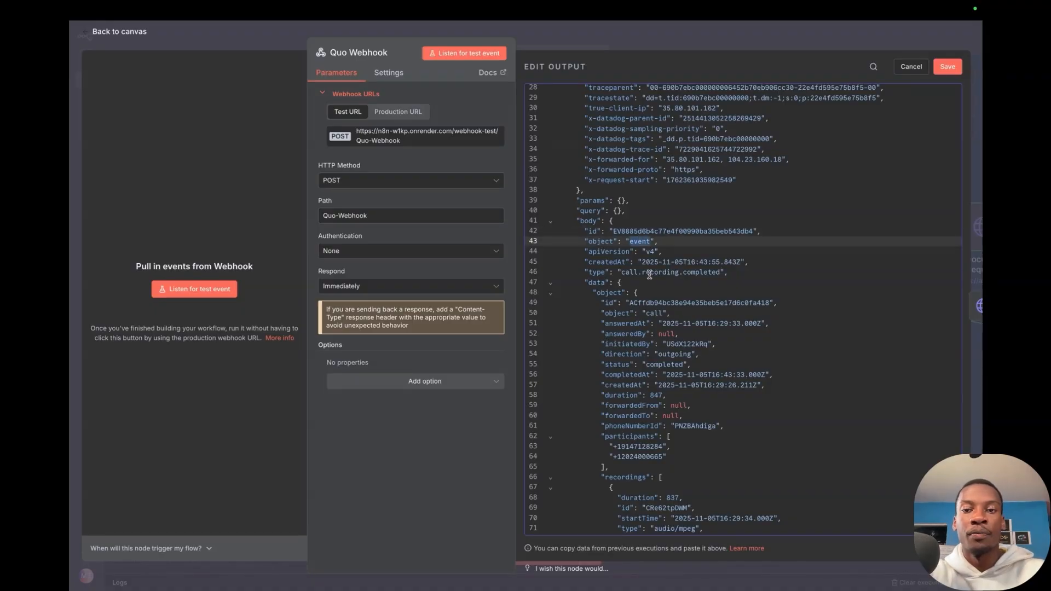
left_click(606, 283)
double_click(613, 293)
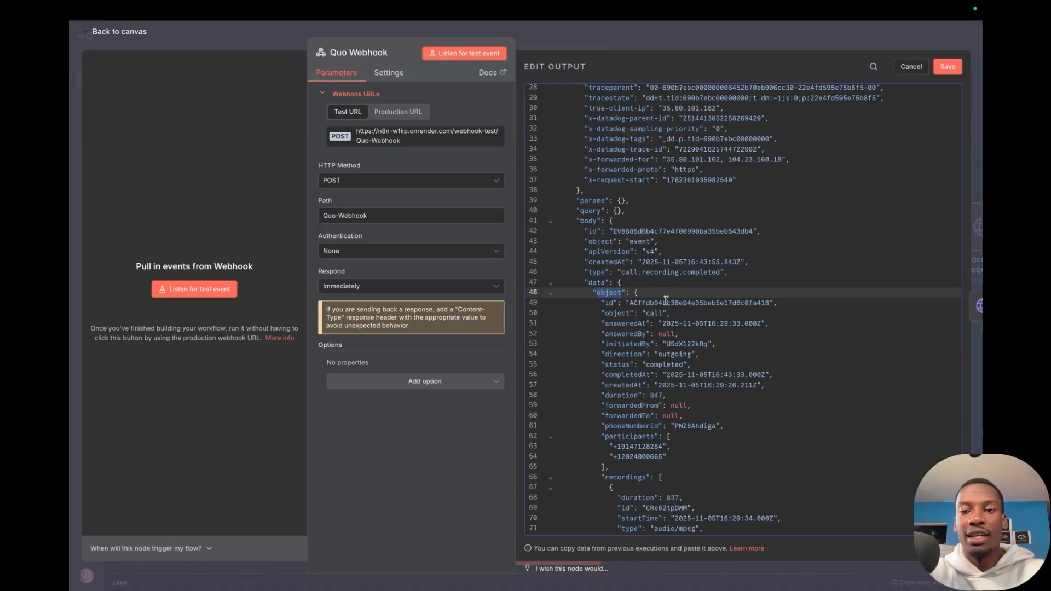
double_click(663, 303)
double_click(609, 291)
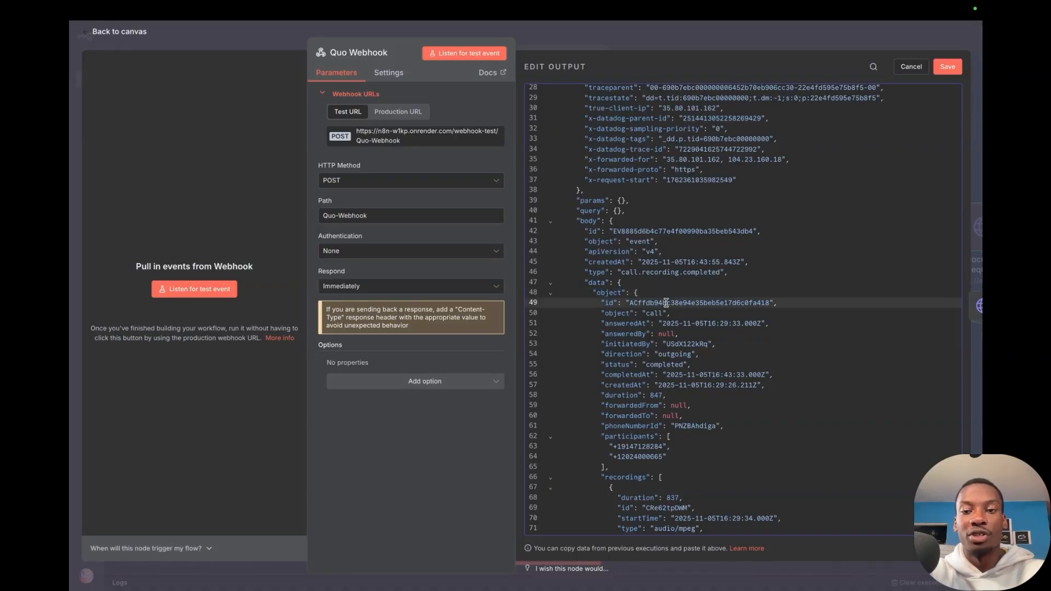
double_click(666, 303)
left_click(911, 66)
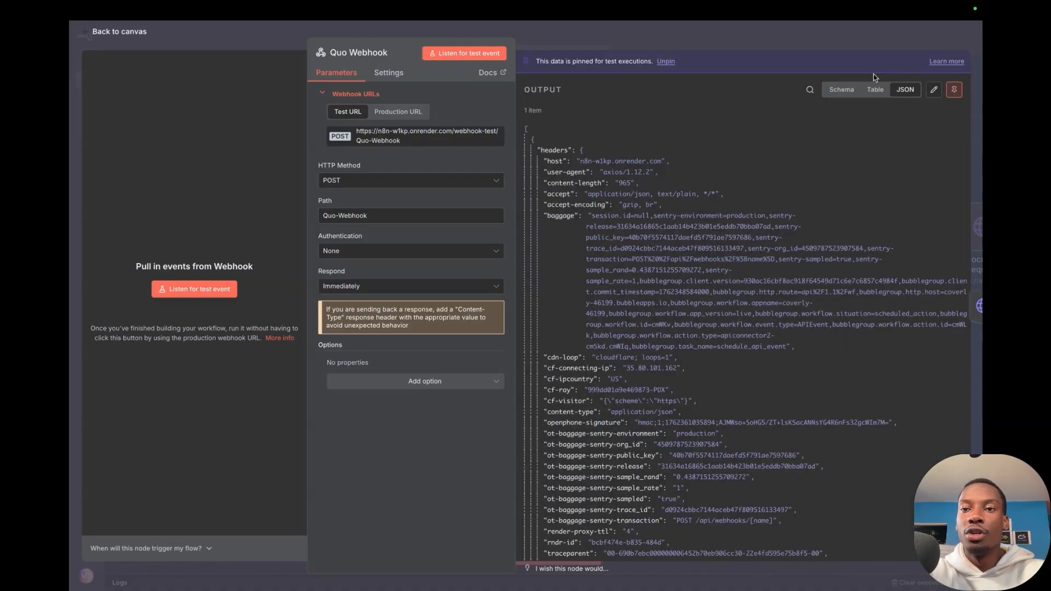
left_click(971, 305)
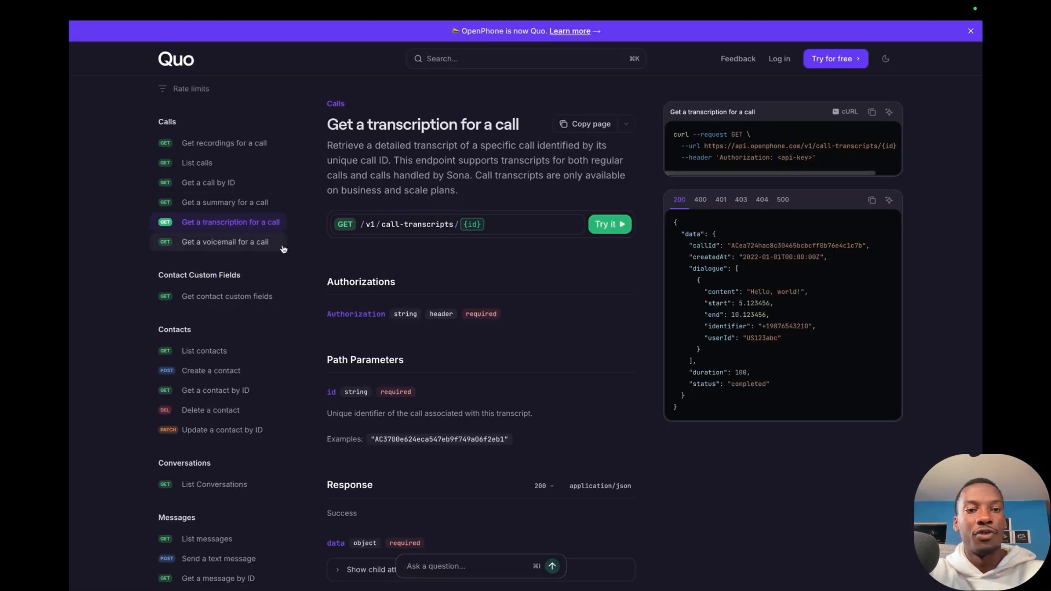
Copy the cURL command for the "Get a transcription for a call" endpoint from the Quo API documentation.
mouse_move(136, 212)
left_mouse_down()
mouse_move(252, 215)
mouse_move(307, 241)
left_mouse_up()
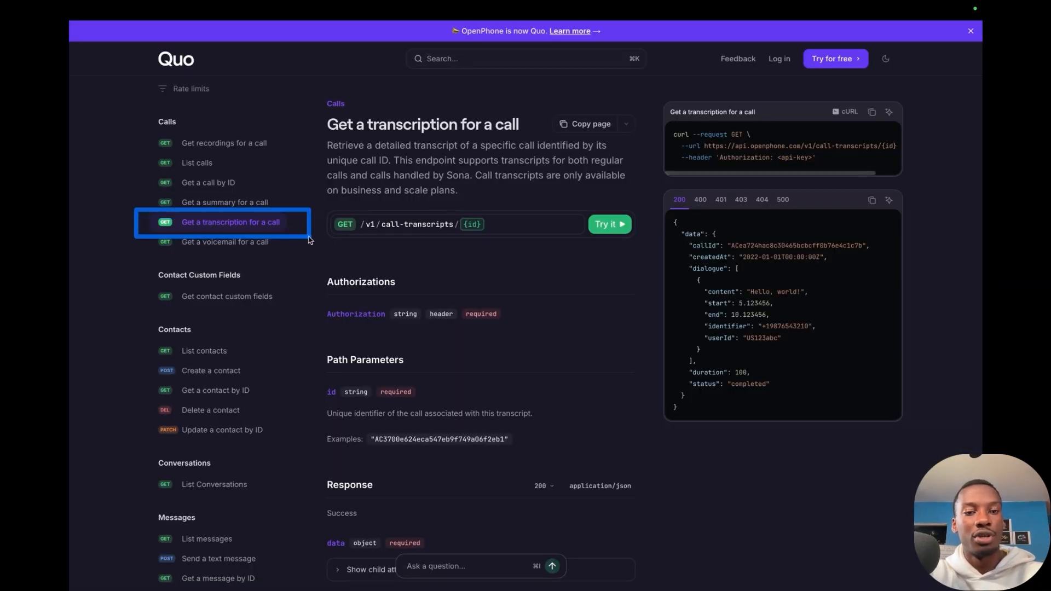
left_click_drag(136, 214, 315, 240)
left_click_drag(143, 192, 303, 219)
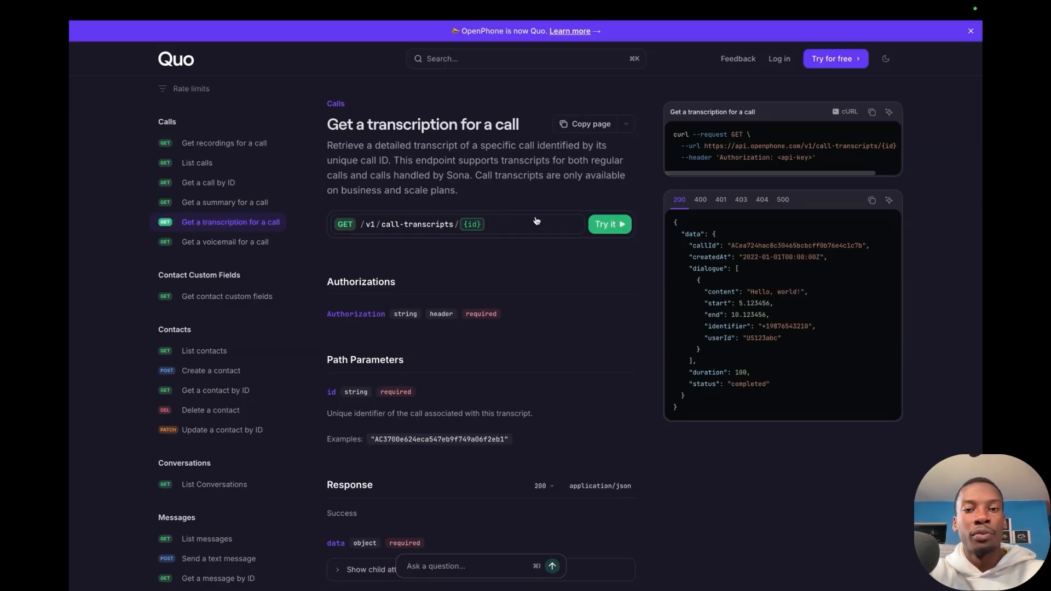
mouse_move(506, 4)
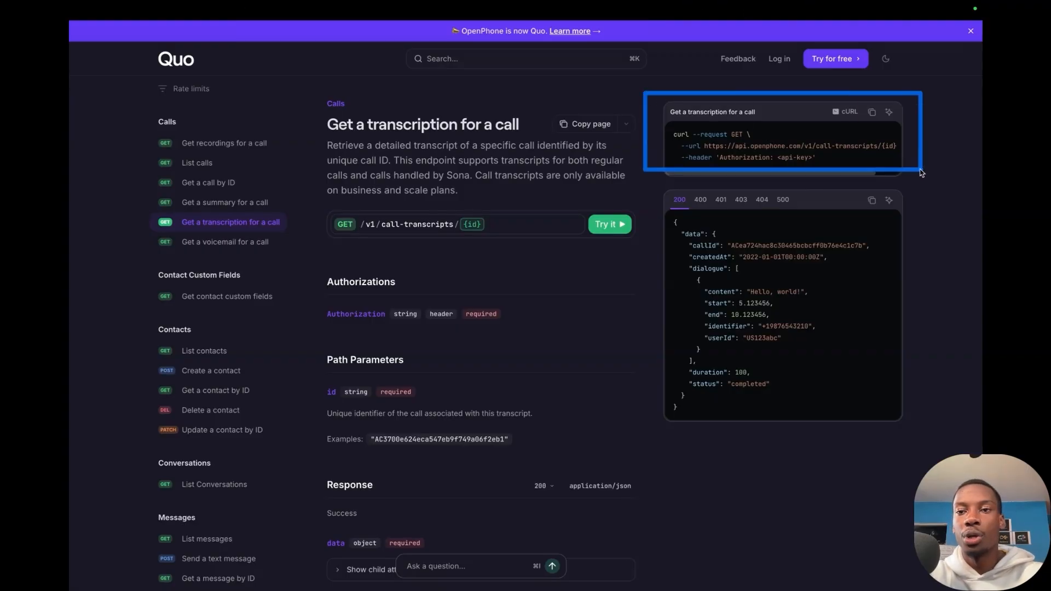
left_click(872, 112)
Switch to the n8n workflow and import the copied call-transcripts cURL command into the HTTP Request2 node.
mouse_move(684, 3)
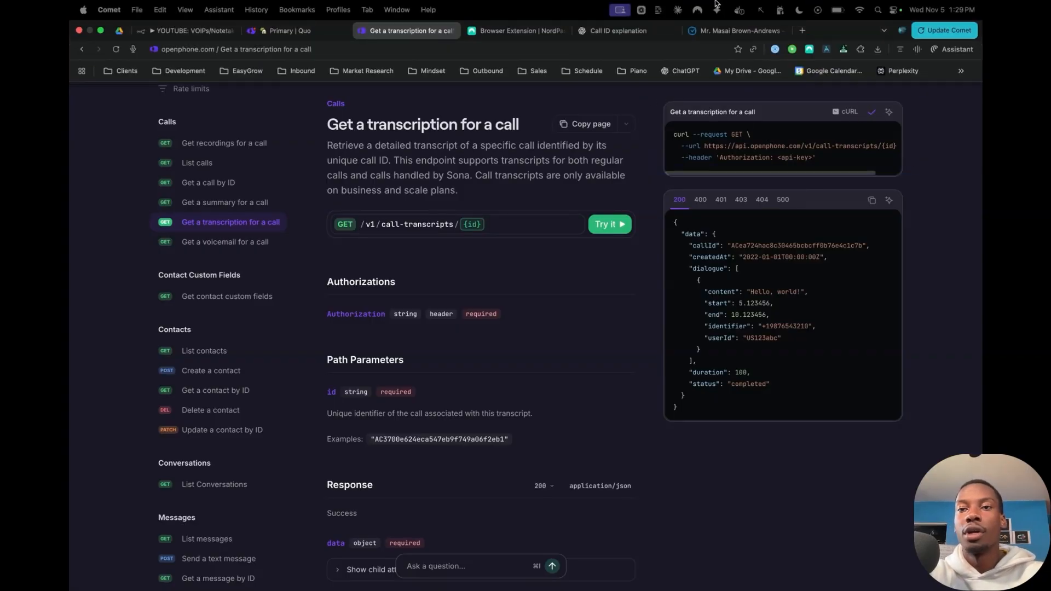
left_click(191, 32)
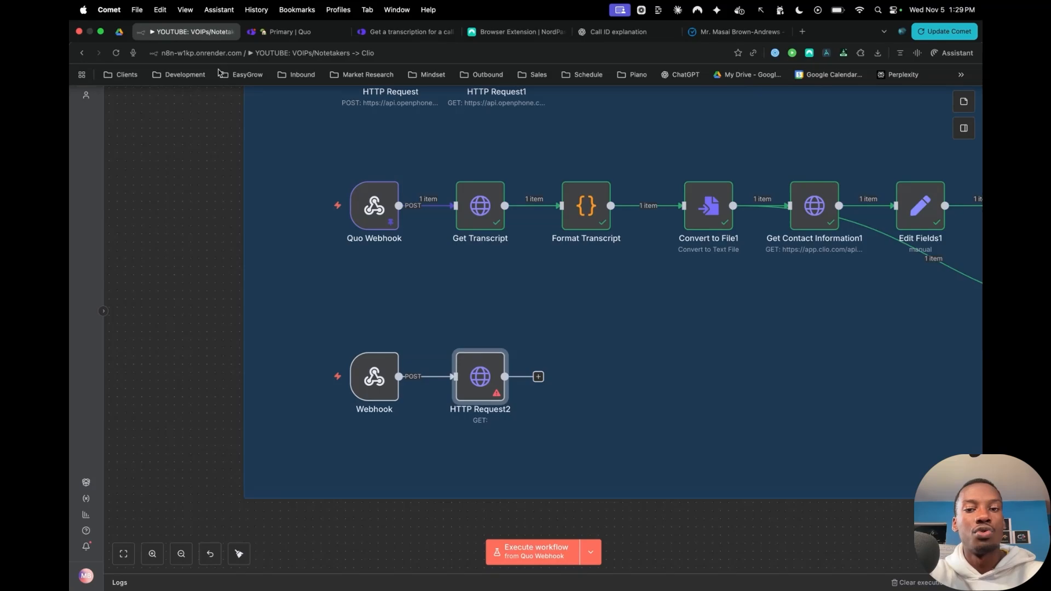
double_click(482, 391)
left_click(635, 94)
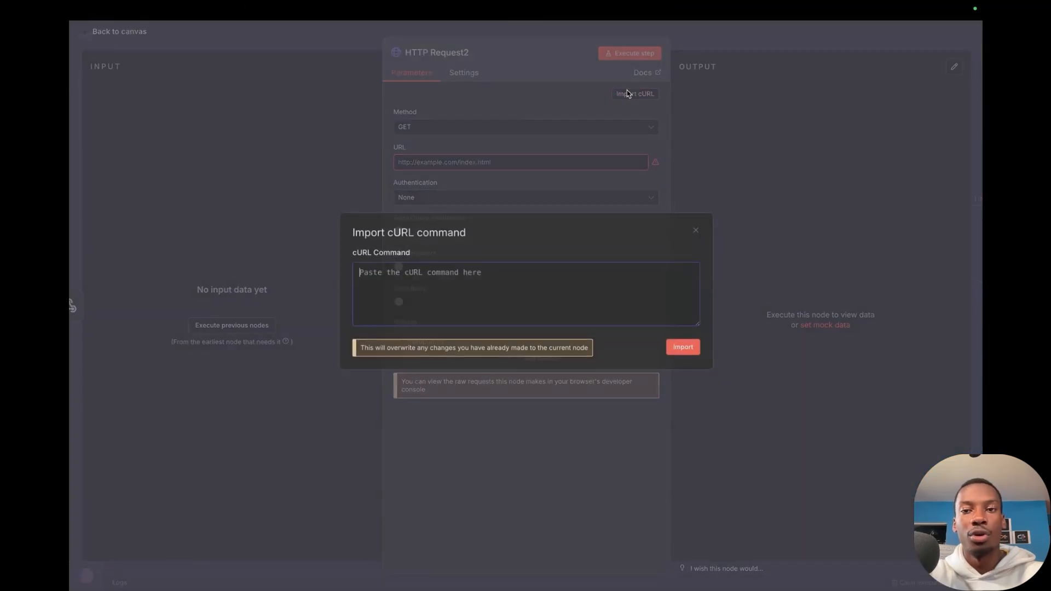
key("super+v")
left_click(690, 348)
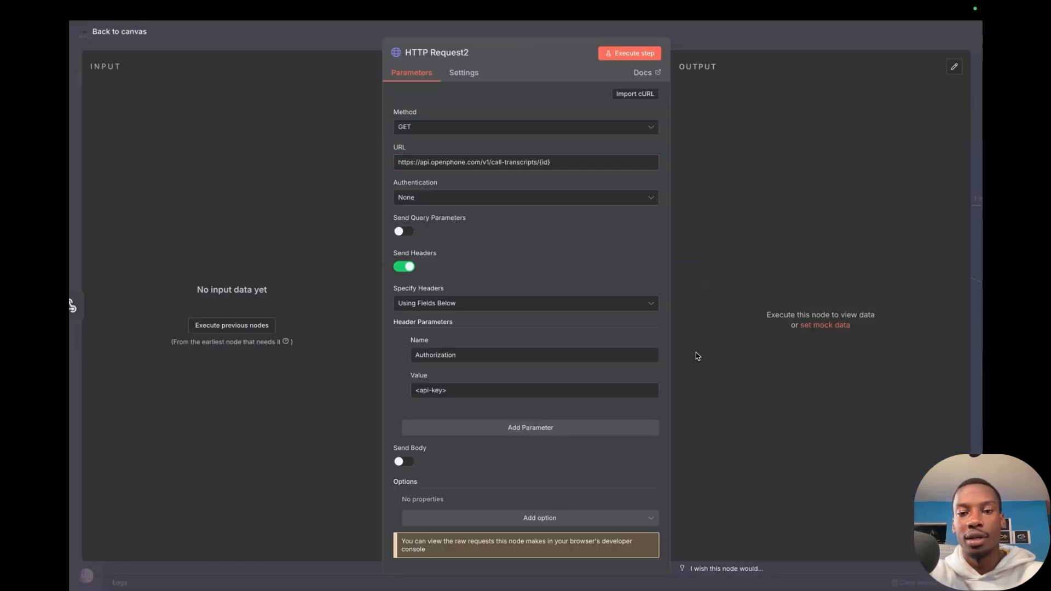
Remove the connection from the Webhook node to HTTP Request2 and connect the Quo Webhook node to it instead.
left_click(740, 41)
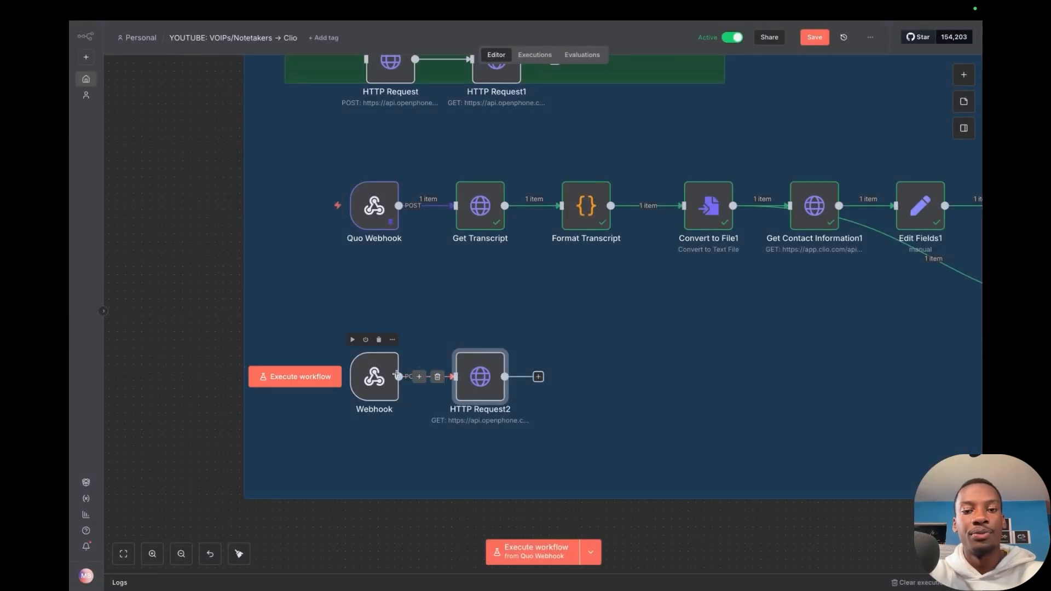
left_click(437, 376)
left_click_drag(398, 206, 462, 383)
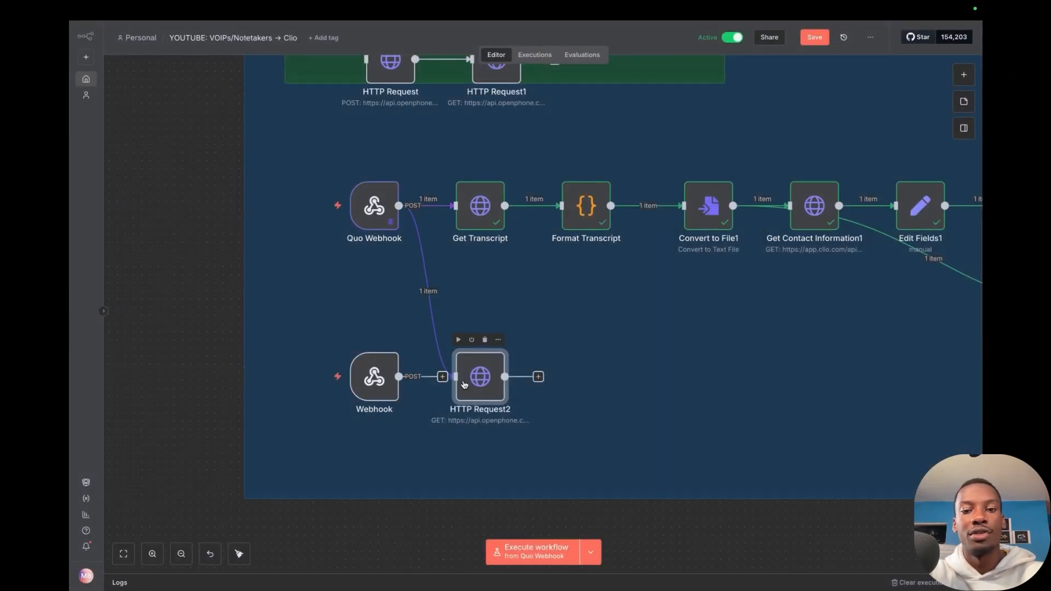
Make the HTTP Request2 URL an expression and remove the {id} placeholder after call-transcripts/.
double_click(489, 380)
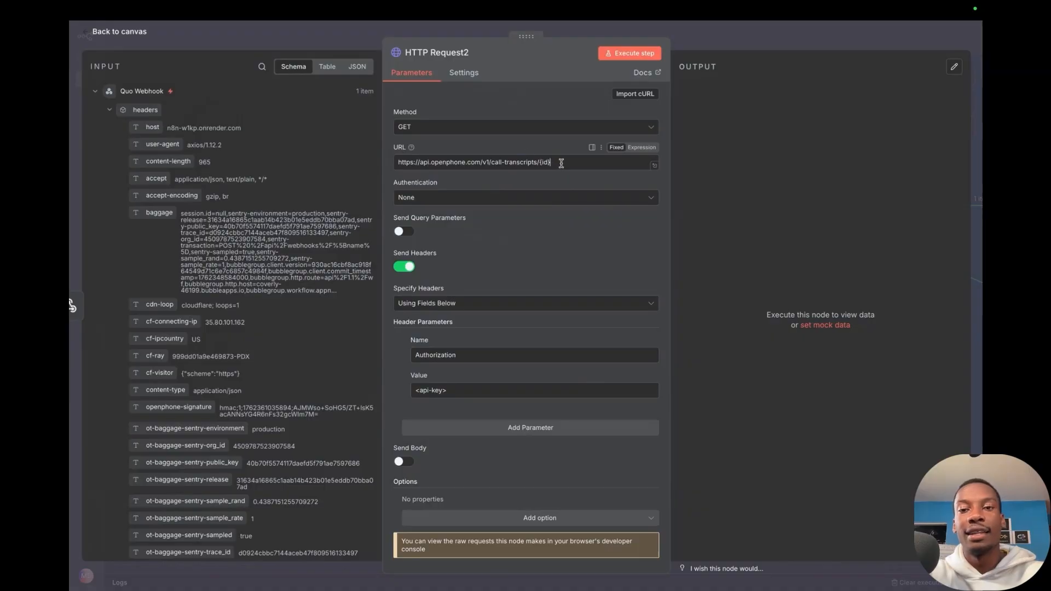
left_click(641, 147)
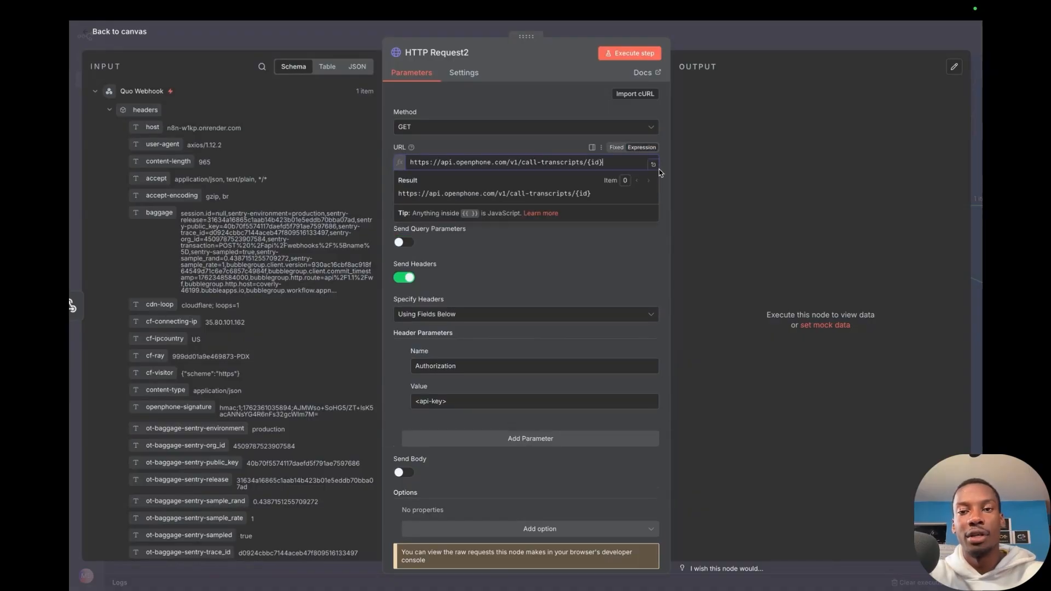
left_click(652, 162)
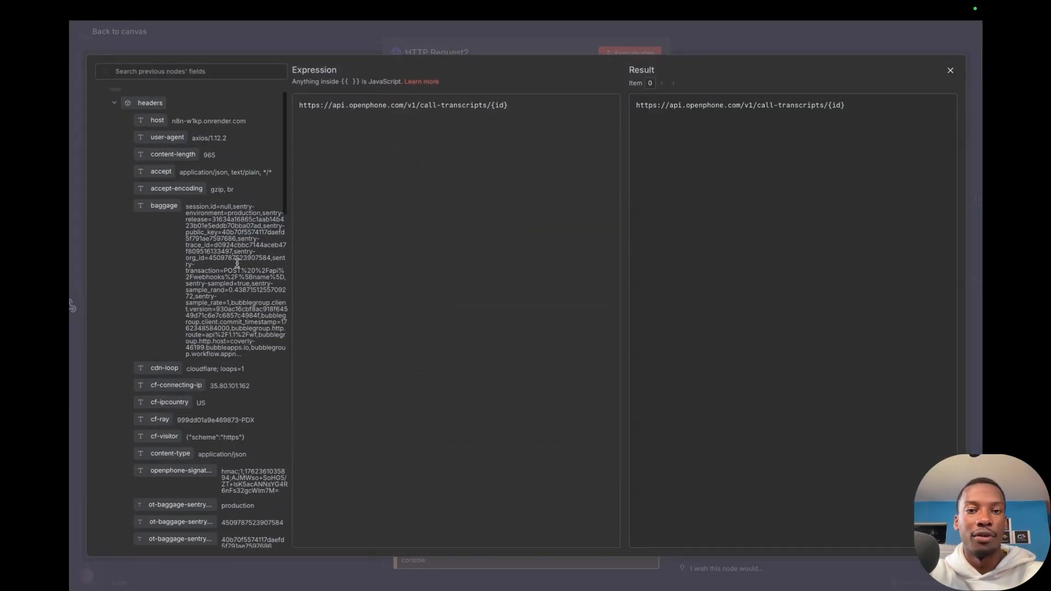
left_click_drag(520, 106, 494, 108)
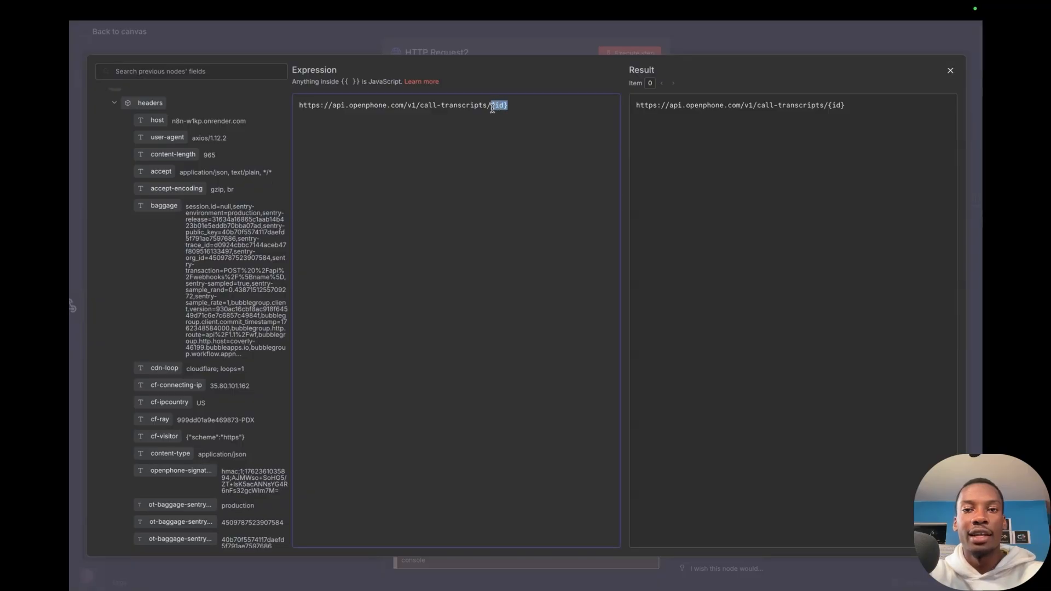
key("BackSpace")
Append the call object's id, {{ $json.body.data.object.id }}, to the HTTP Request2 URL and return to the canvas.
scroll(177, 267, "up", 2)
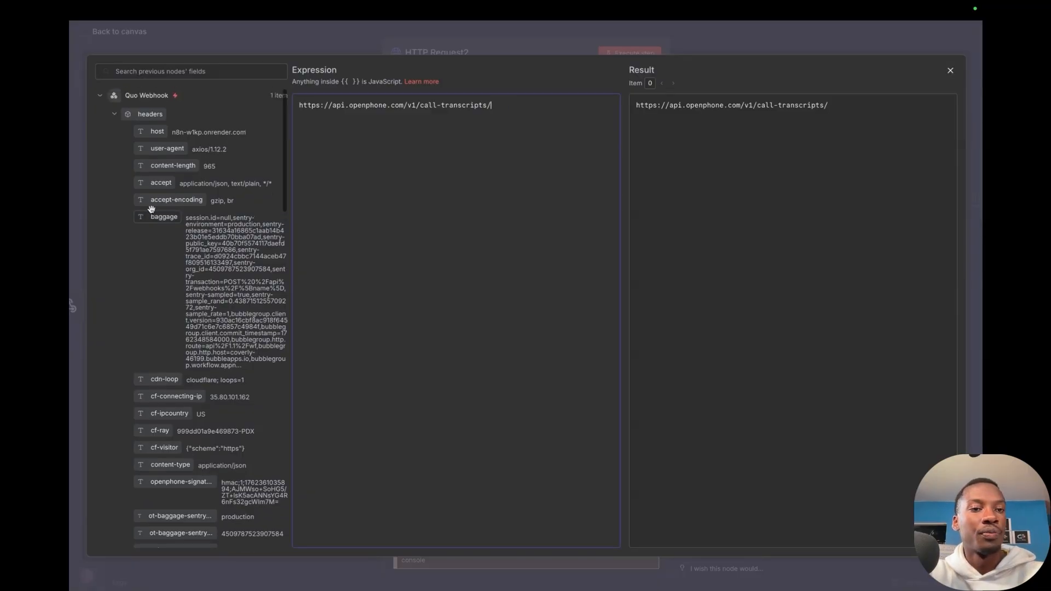
left_click(114, 114)
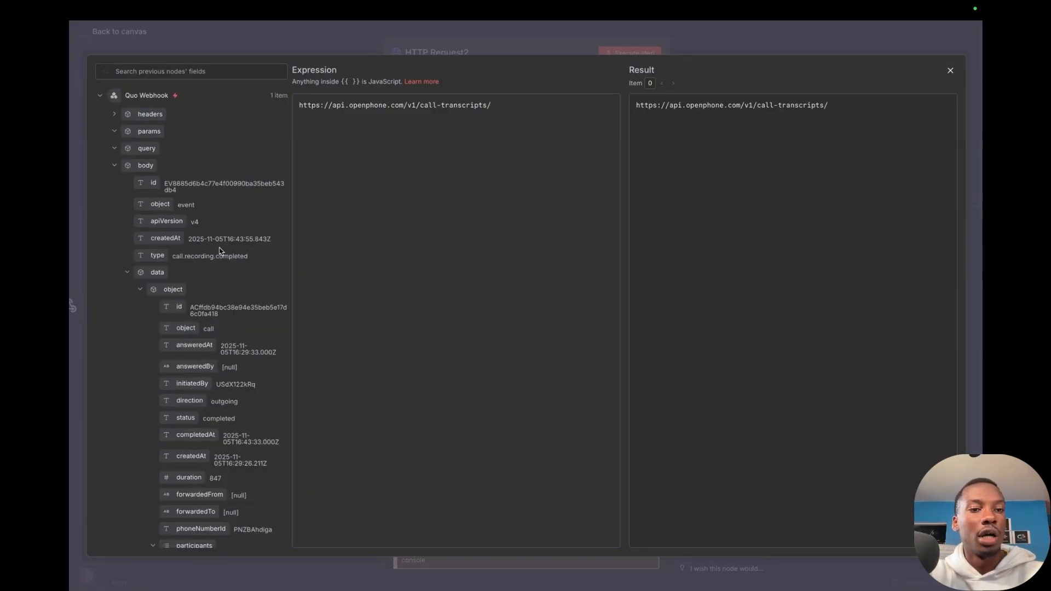
scroll(221, 250, "down", 1)
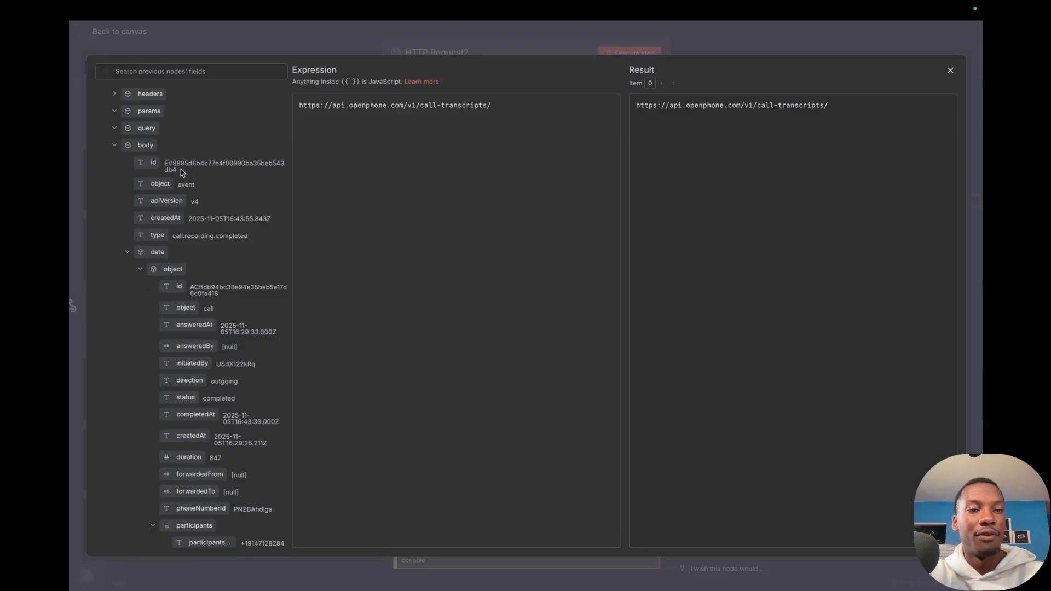
left_click_drag(182, 172, 165, 160)
left_click(200, 172)
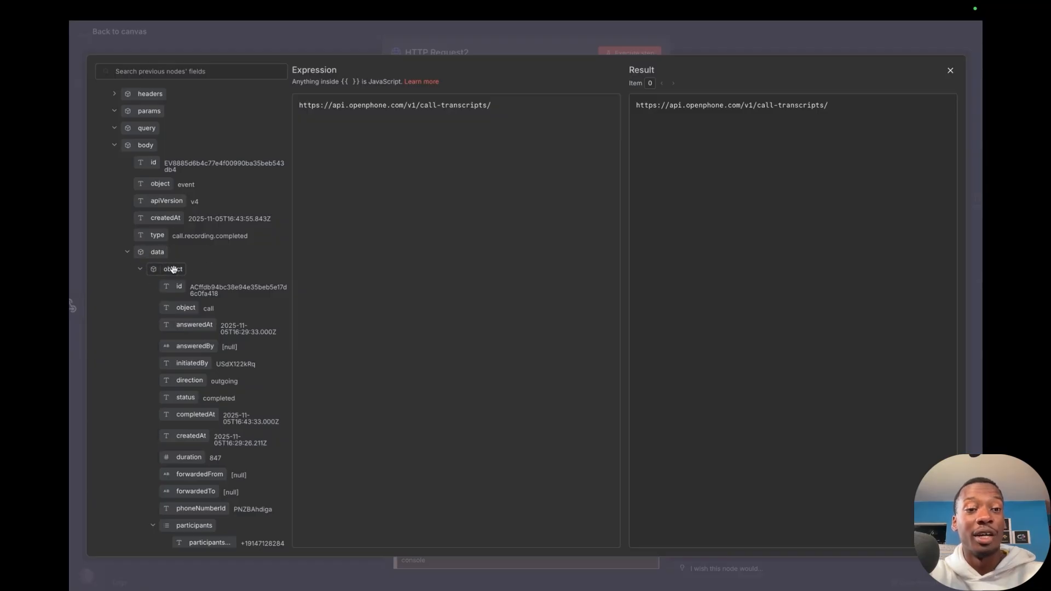
scroll(199, 273, "down", 1)
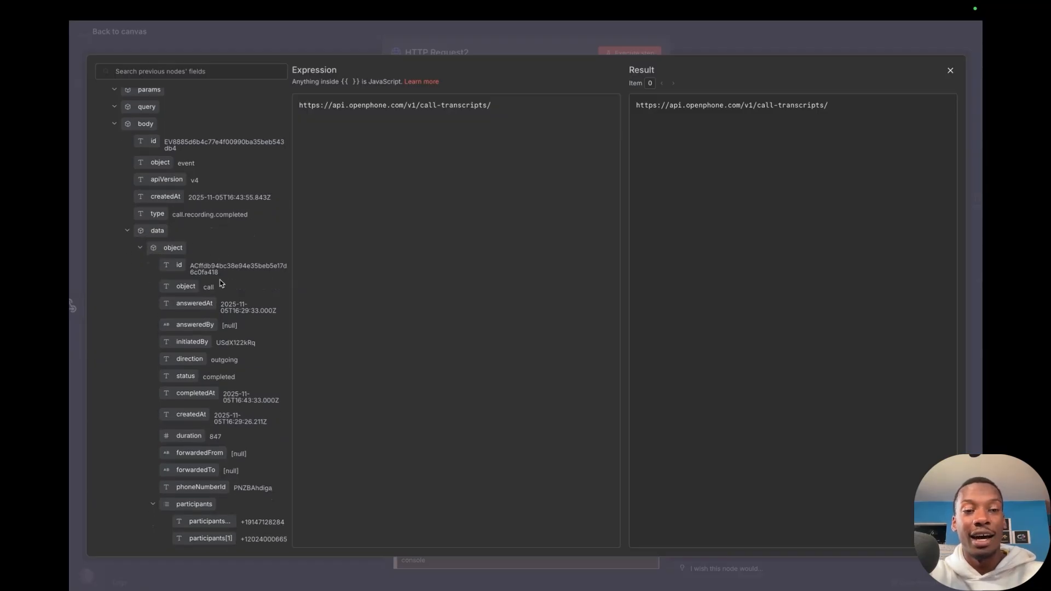
left_click_drag(170, 265, 544, 109)
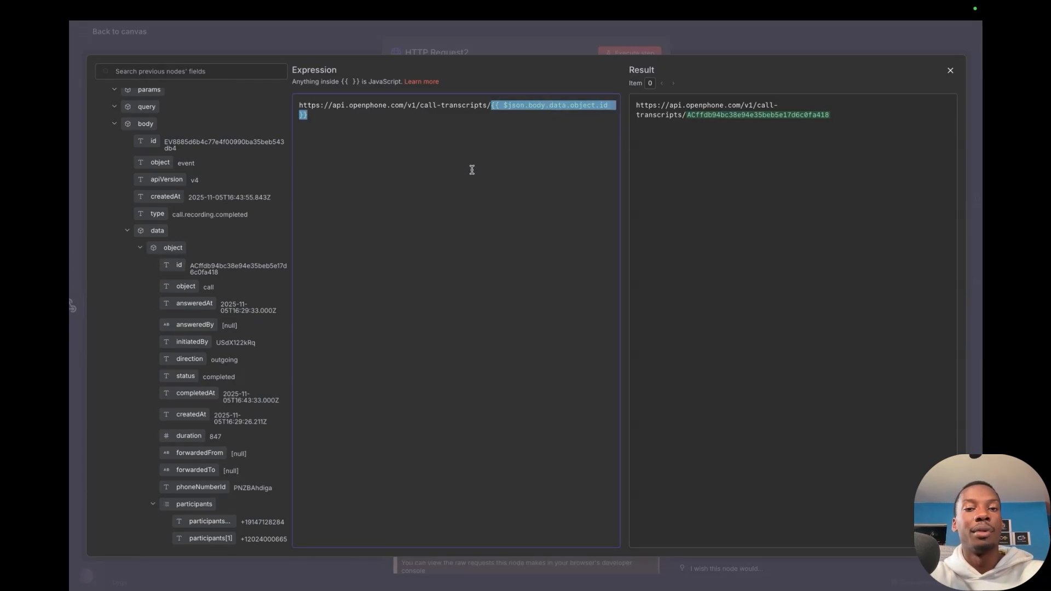
left_click(721, 47)
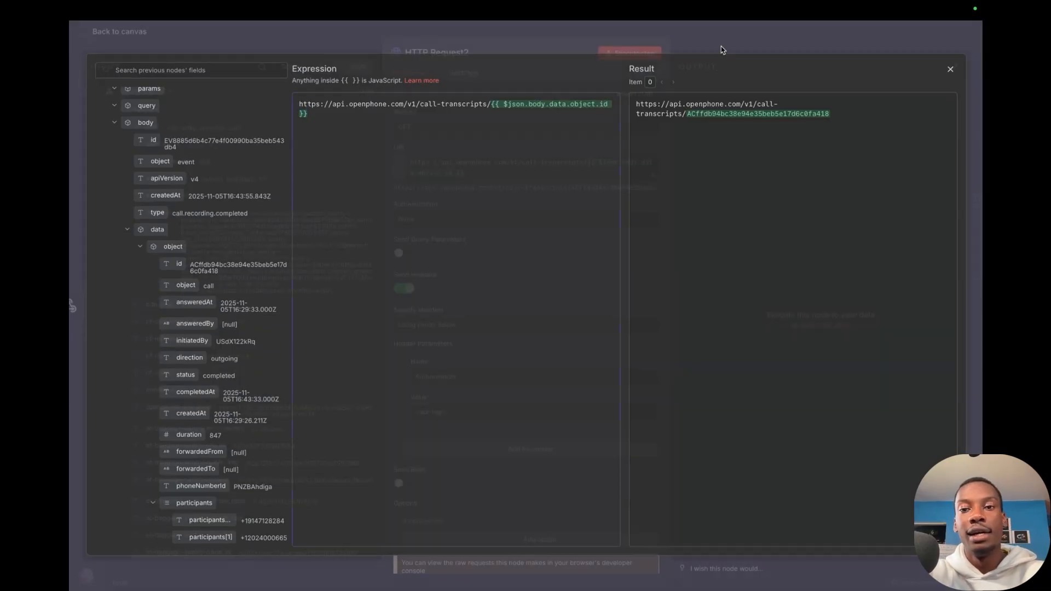
scroll(555, 304, "down", 1)
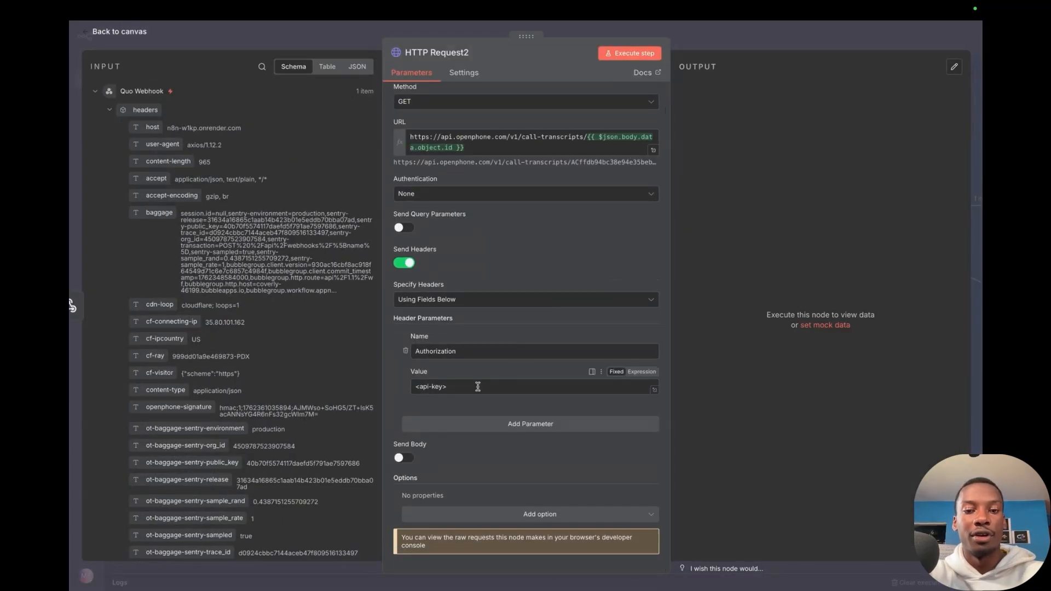
left_click(791, 44)
Open the Get Transcript node's output for editing and read through the call's dialogue entries.
scroll(554, 315, "up", 1)
double_click(481, 224)
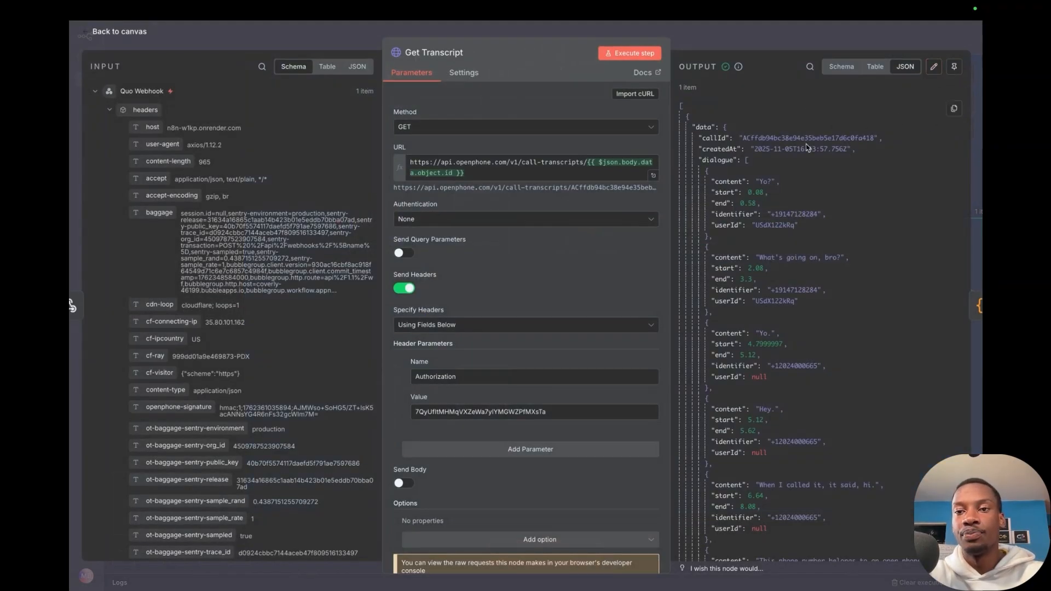
scroll(958, 96, "down", 1)
left_click(934, 66)
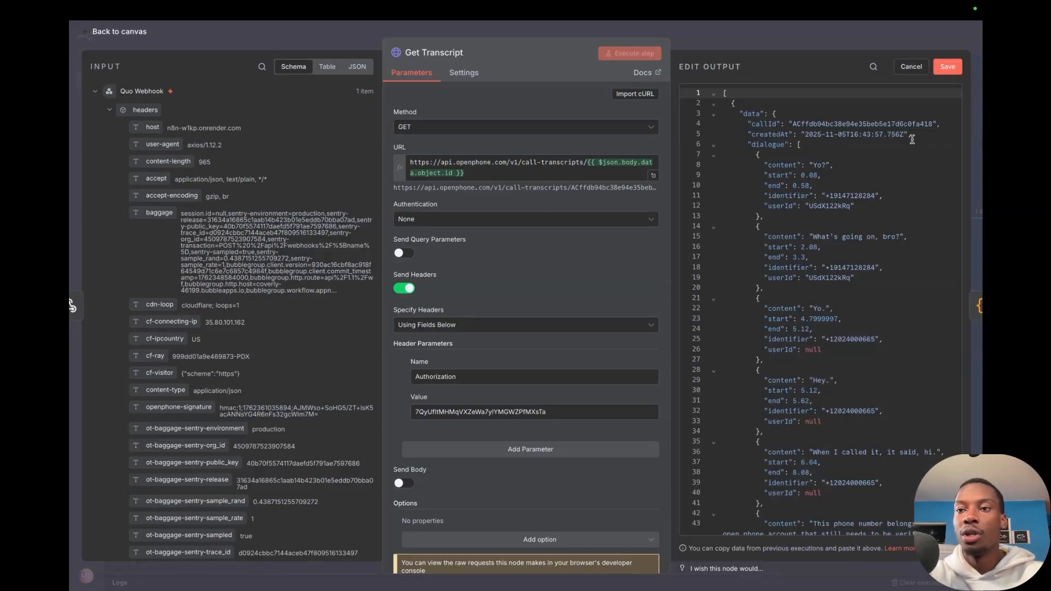
scroll(863, 182, "down", 1)
scroll(822, 180, "down", 2)
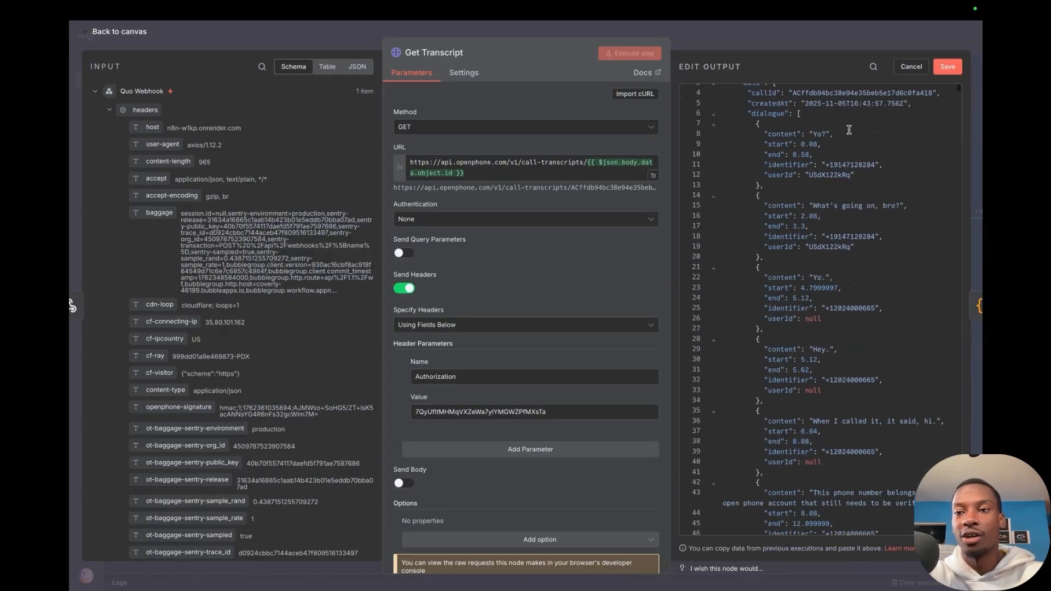
scroll(838, 258, "down", 10)
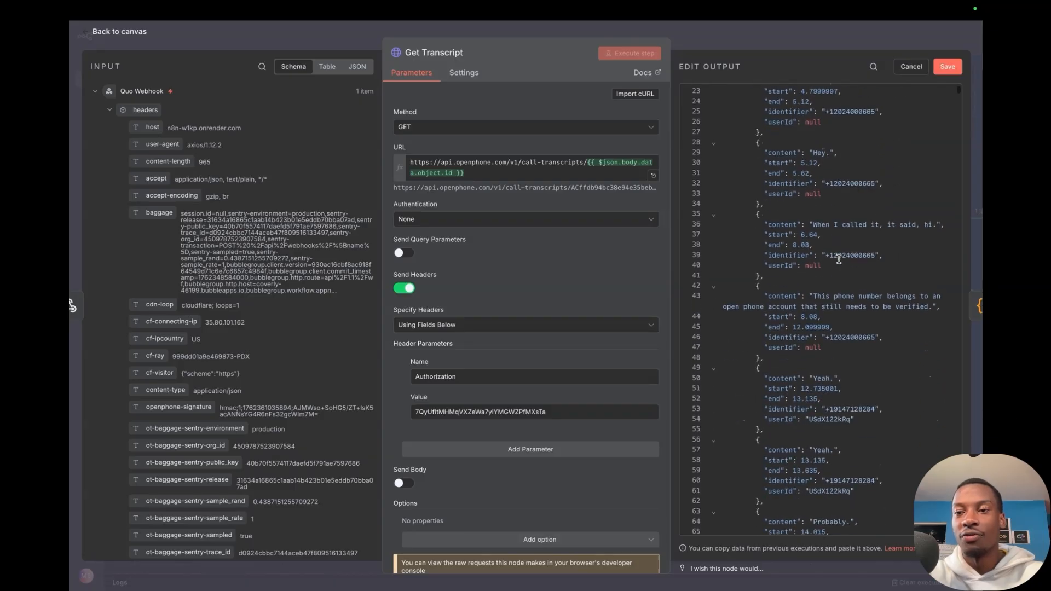
scroll(838, 258, "down", 3)
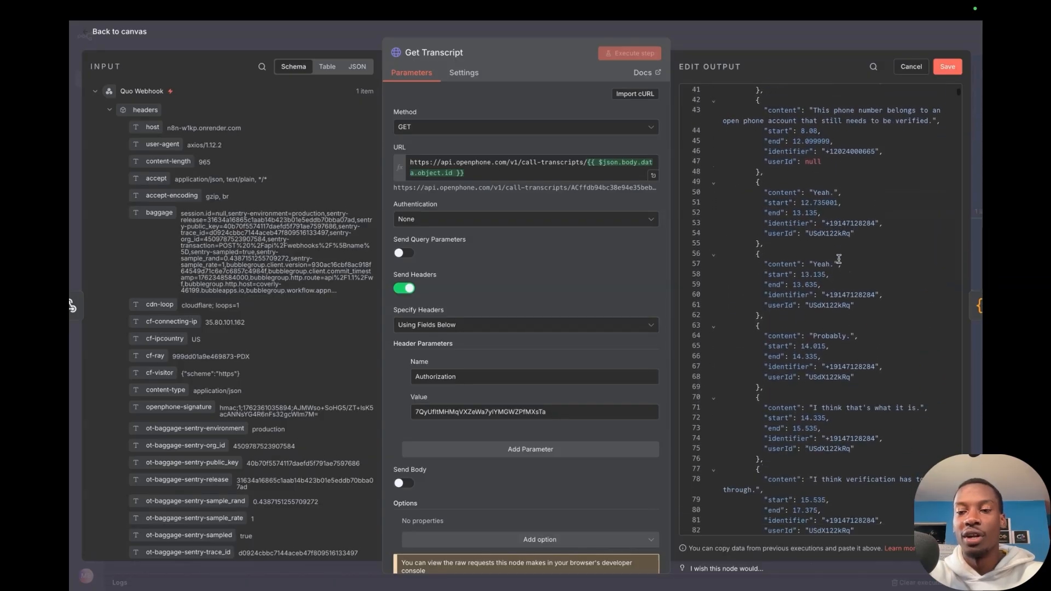
scroll(838, 258, "up", 12)
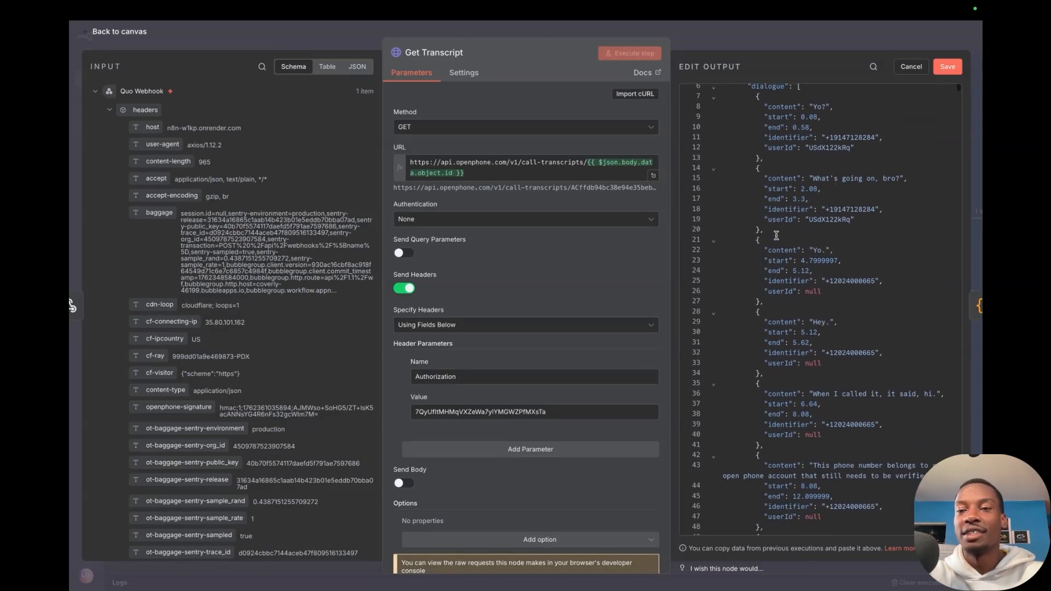
scroll(776, 235, "up", 1)
Examine the content, start and userId fields of the first dialogue entry in the transcript output.
left_click(784, 118)
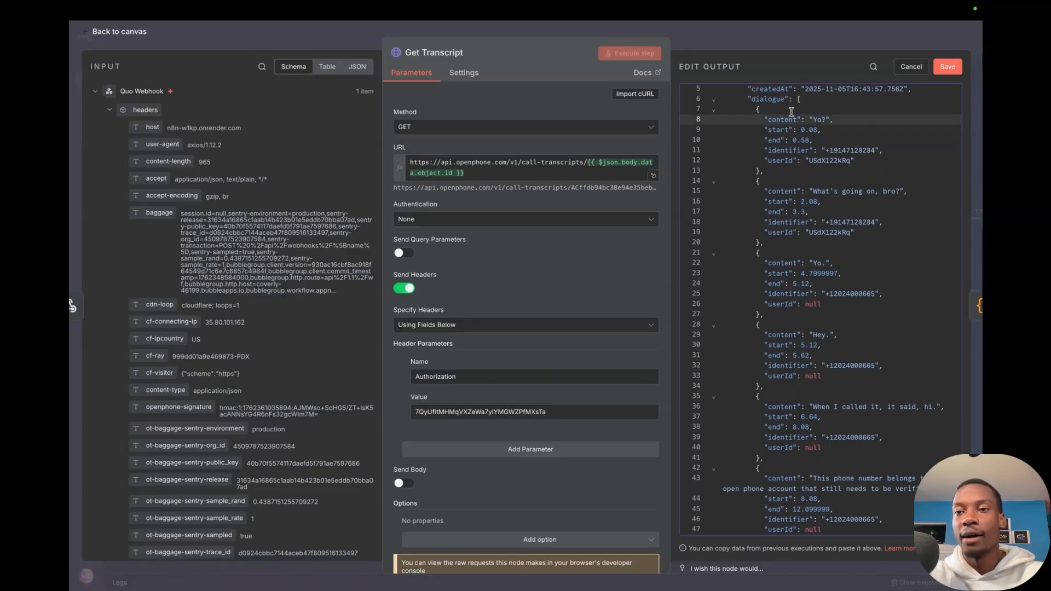
mouse_move(802, 117)
left_mouse_down()
mouse_move(765, 119)
mouse_move(804, 123)
left_mouse_up()
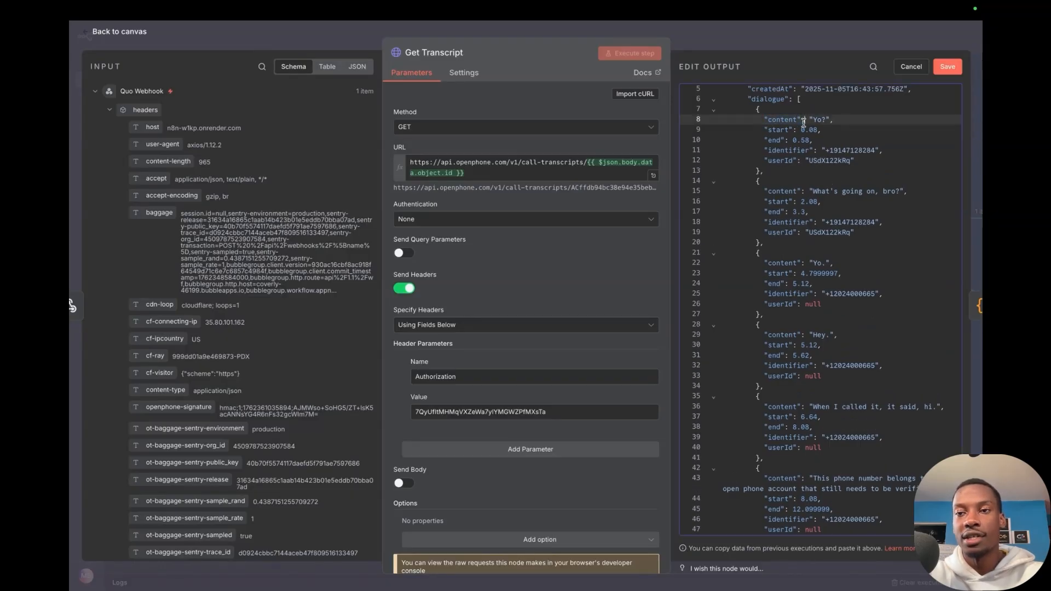
left_click(806, 130)
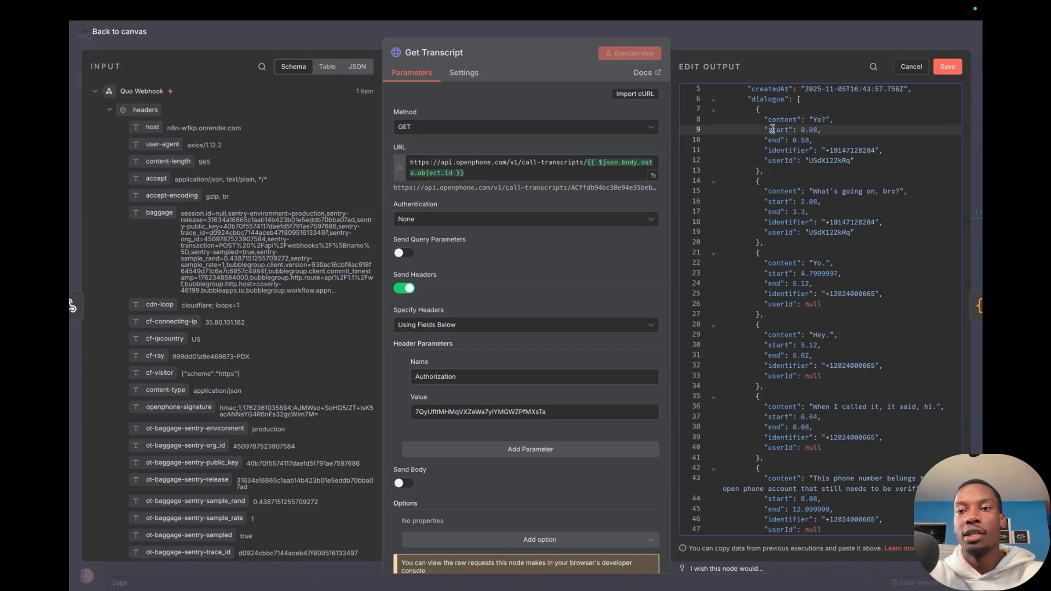
scroll(784, 143, "up", 1)
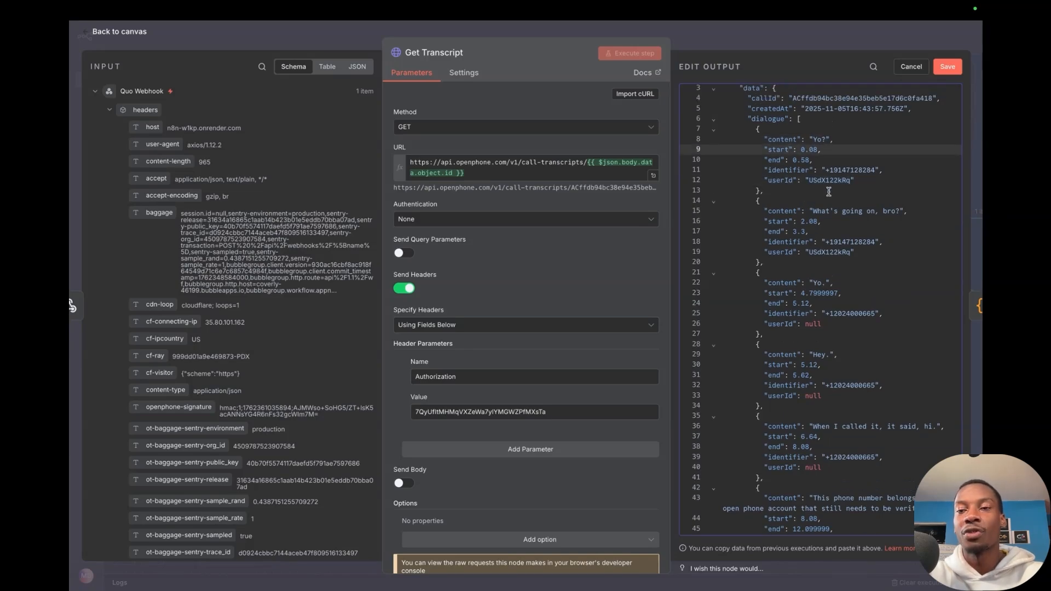
left_click(786, 139)
double_click(787, 140)
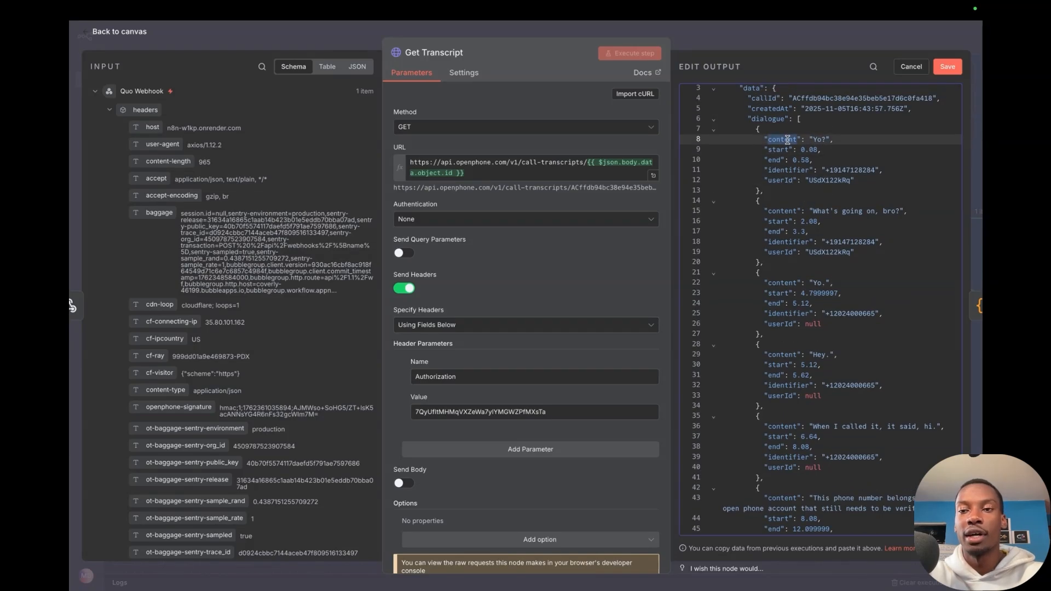
left_click(791, 180)
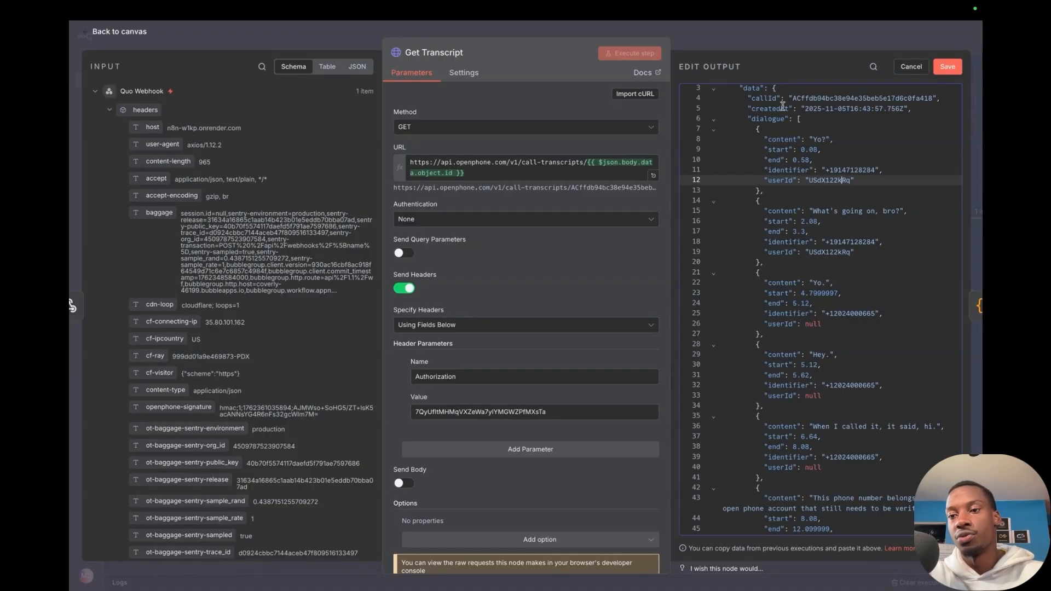
Save the Get Transcript output as pinned data for test executions.
left_click(948, 67)
scroll(749, 204, "down", 2)
scroll(749, 204, "down", 2)
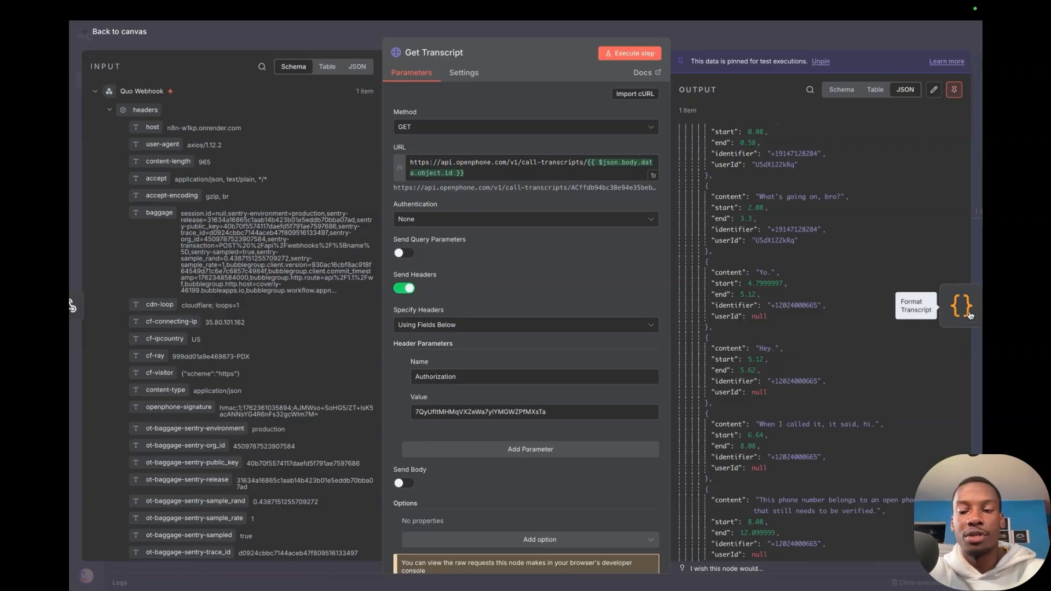
Go to the Format Transcript node and examine the speaker-labelled text in its formattedTranscript output.
left_click(966, 311)
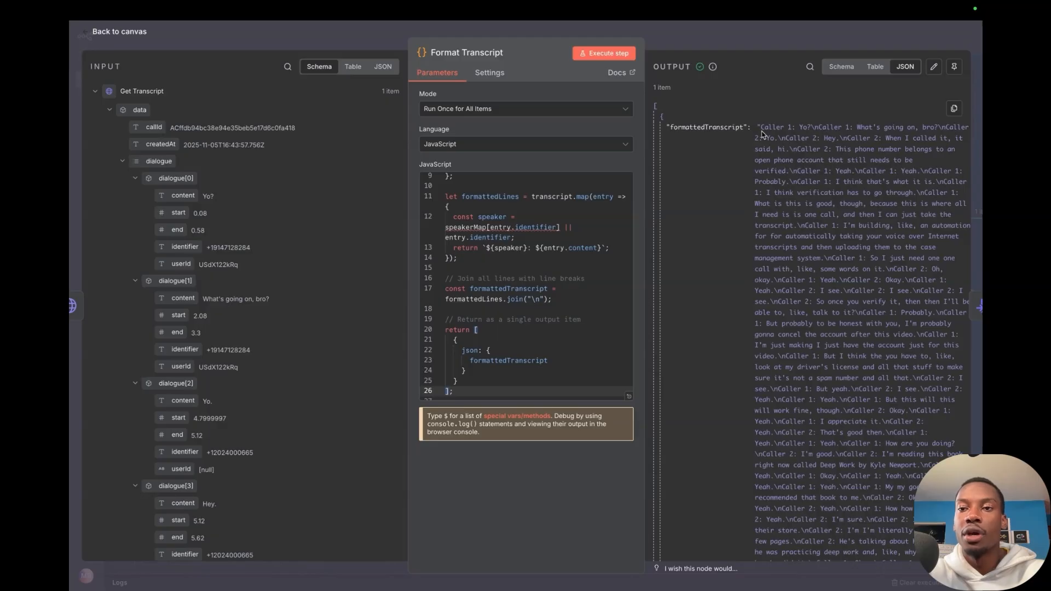
left_click_drag(759, 127, 913, 153)
left_click(829, 180)
left_click(893, 167)
scroll(806, 216, "down", 1)
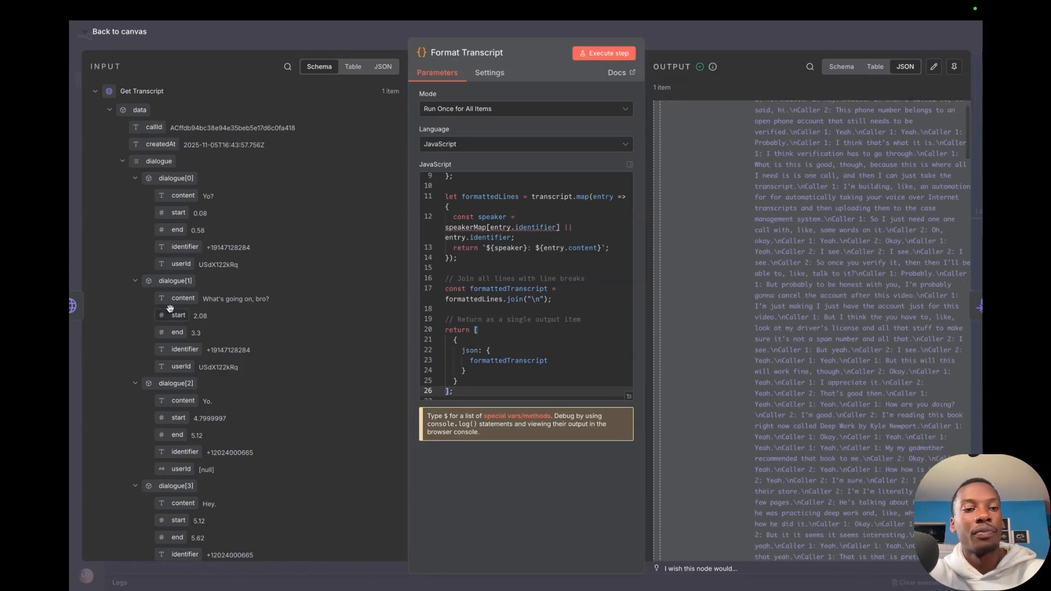
Return to the Get Transcript node and examine the userId of the first dialogue entry for comparison.
left_click(72, 305)
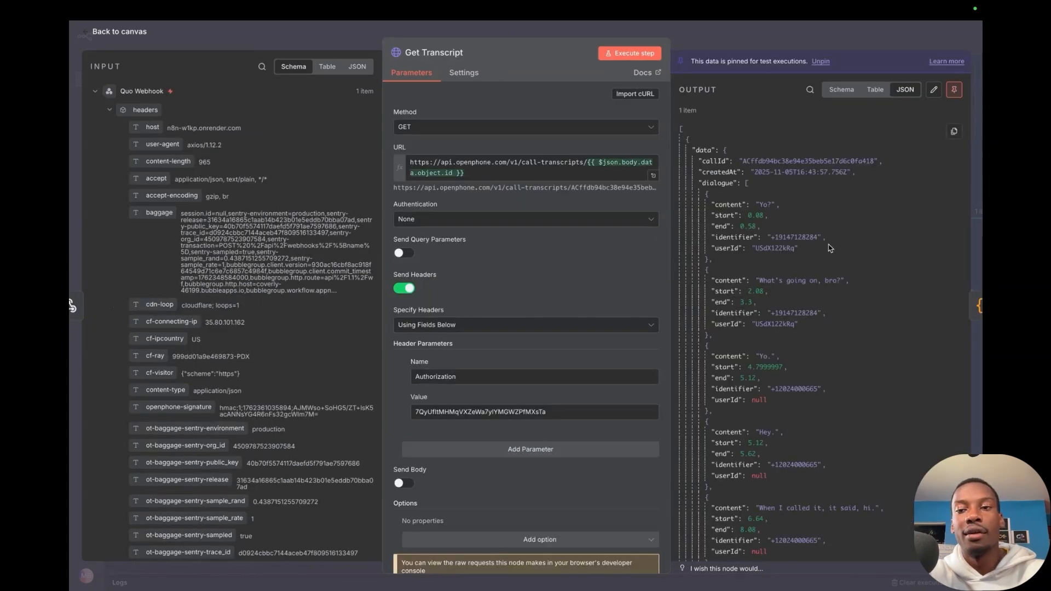
double_click(778, 248)
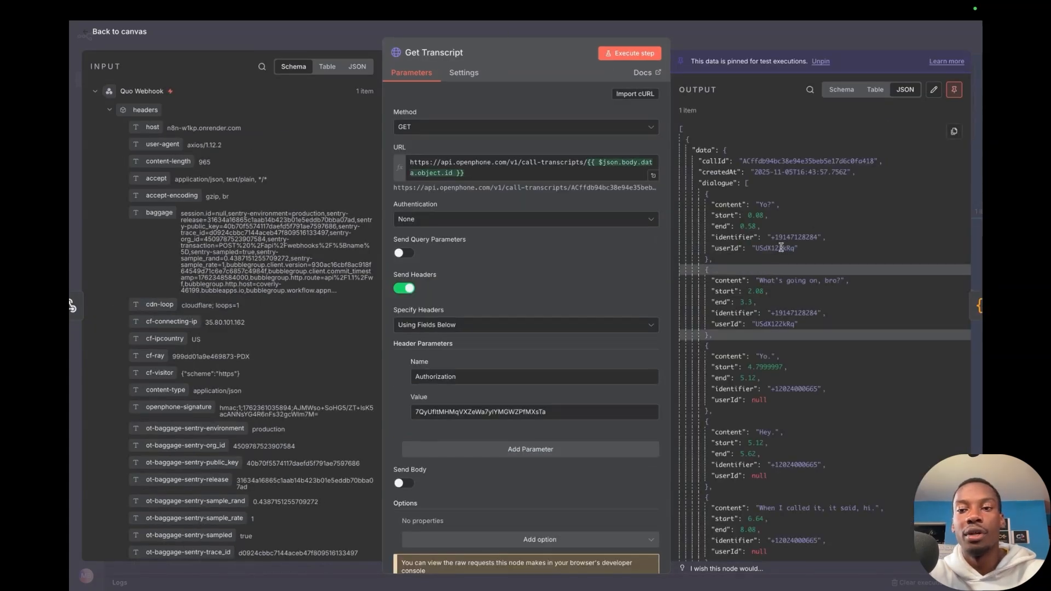
left_click(786, 263)
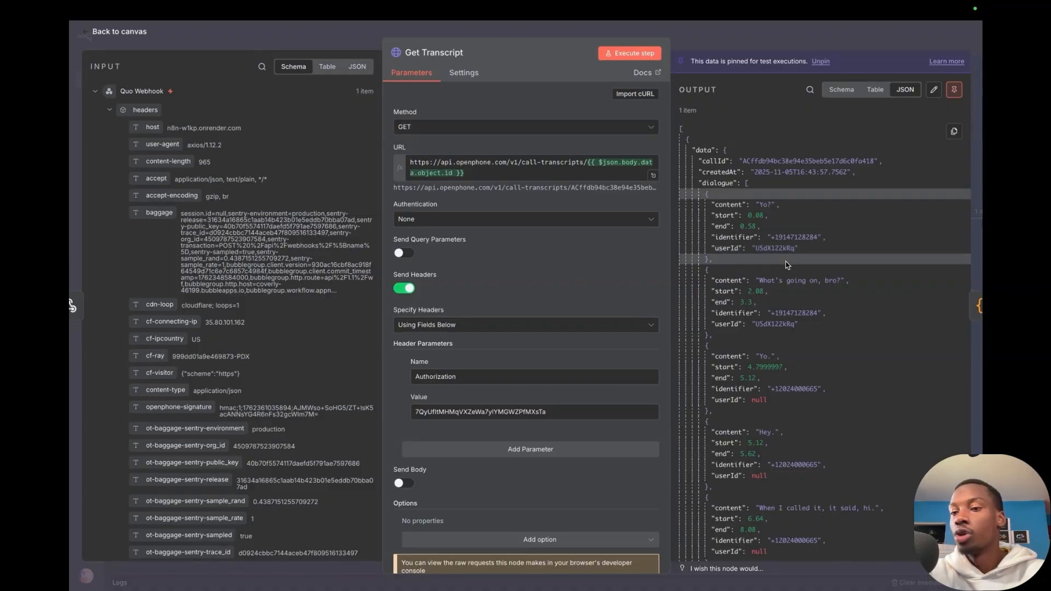
left_click(826, 252)
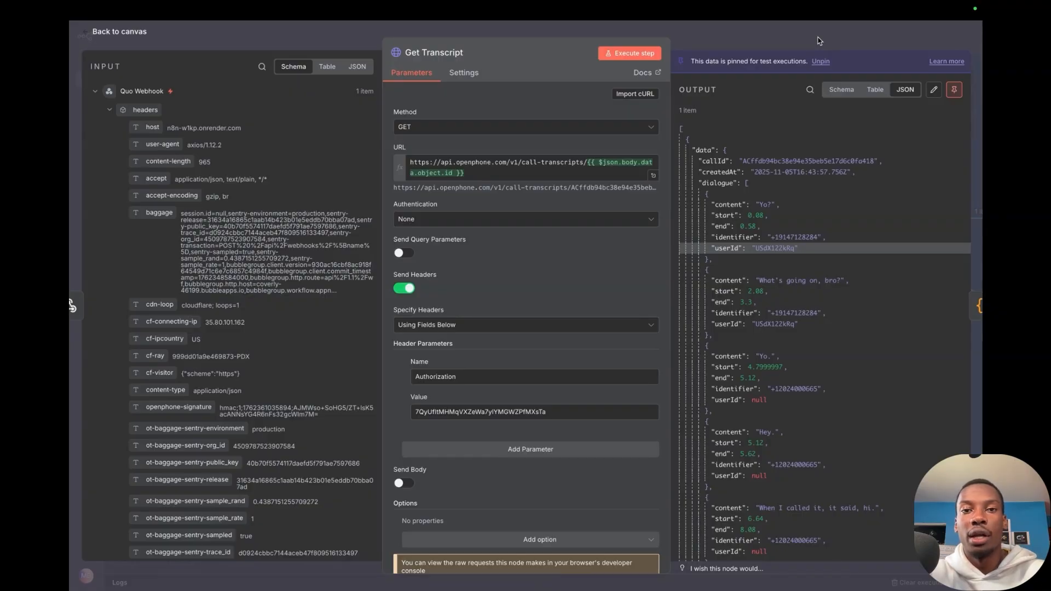
Reopen the Format Transcript node to review its JavaScript and output, and return to the canvas.
left_click(979, 305)
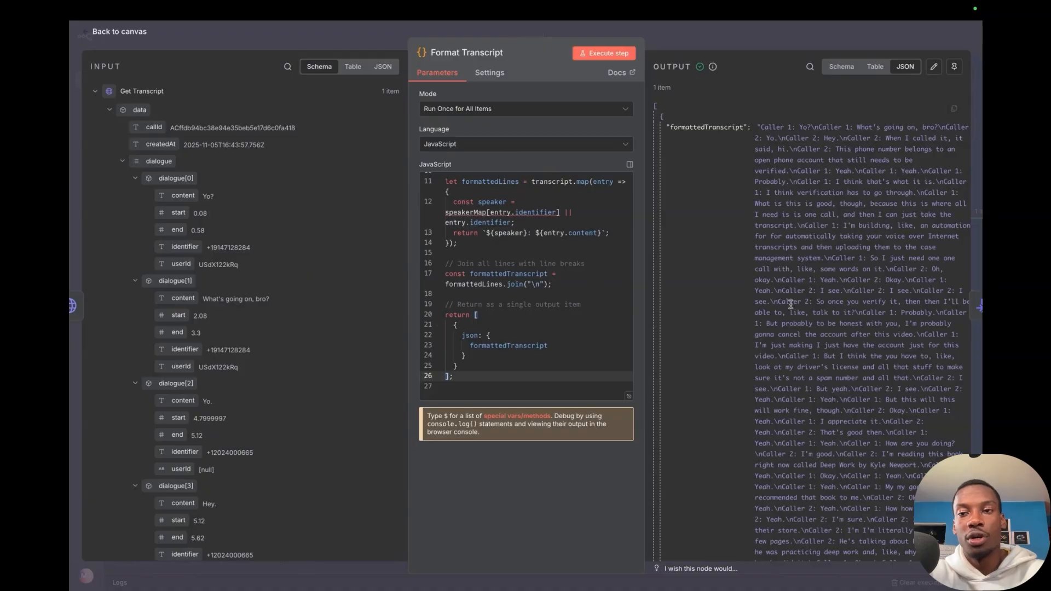
scroll(865, 282, "down", 3)
left_click(805, 39)
Copy the Fireflies section's nodes from Convert to File through Mark Upload as Complete1.
scroll(673, 276, "down", 5)
scroll(673, 277, "up", 10)
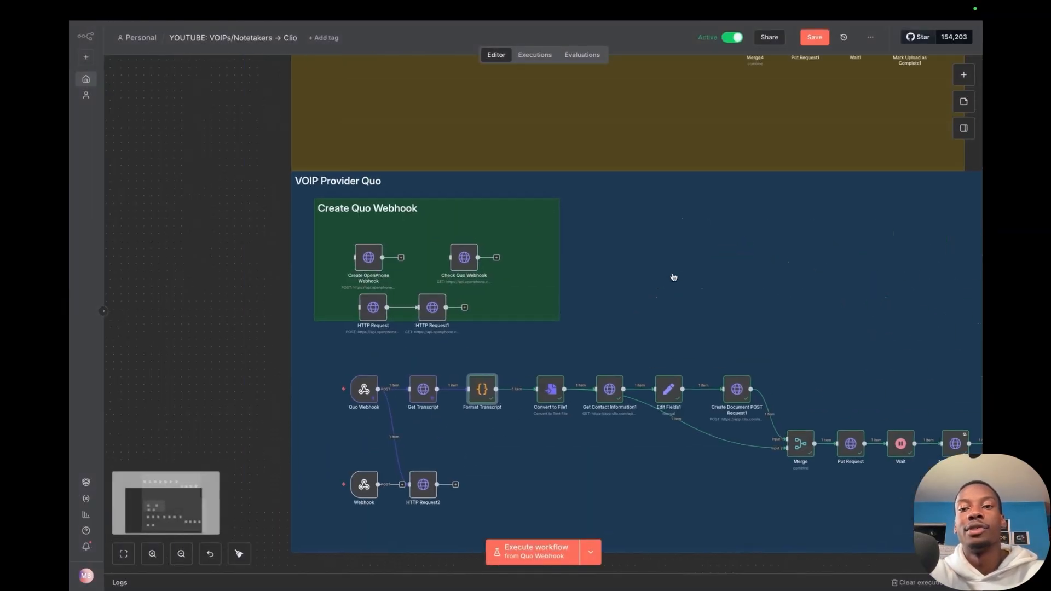
scroll(673, 276, "left", 1)
scroll(673, 276, "up", 5)
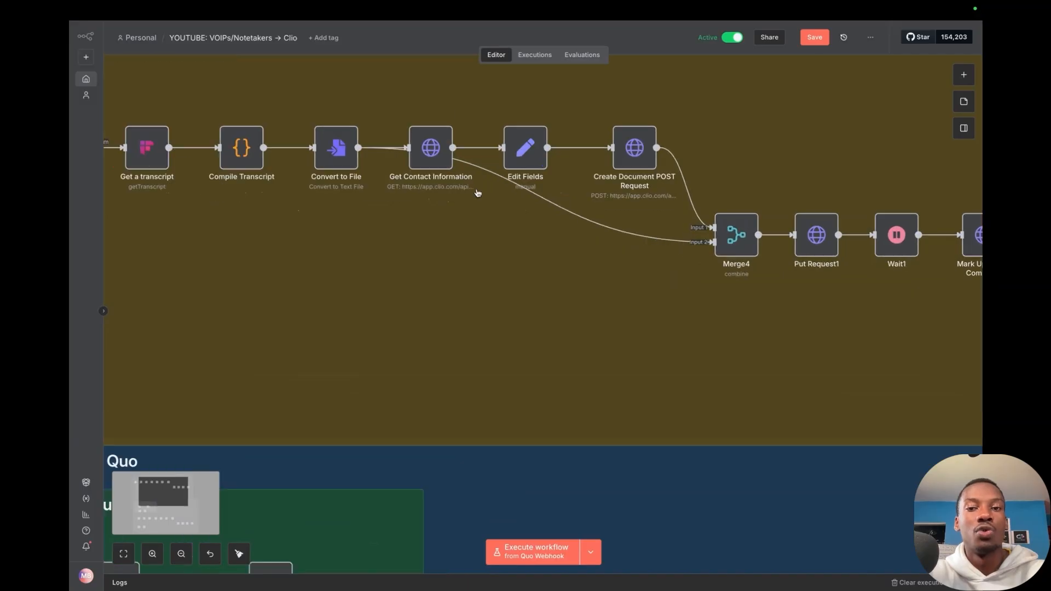
scroll(509, 233, "left", 1)
scroll(509, 233, "down", 3)
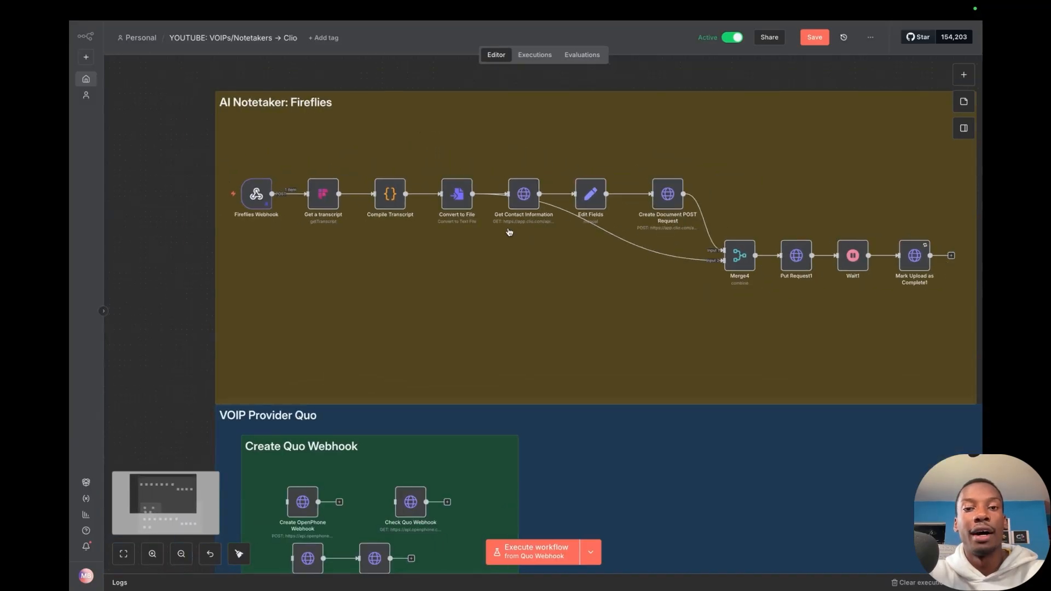
scroll(509, 230, "up", 1)
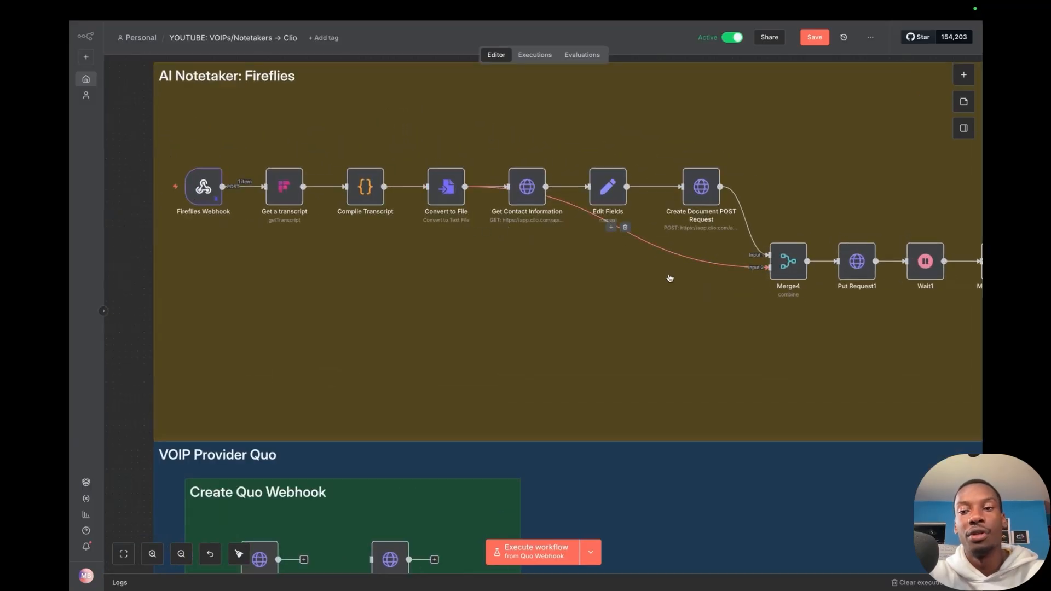
scroll(669, 277, "down", 3)
scroll(669, 277, "up", 3)
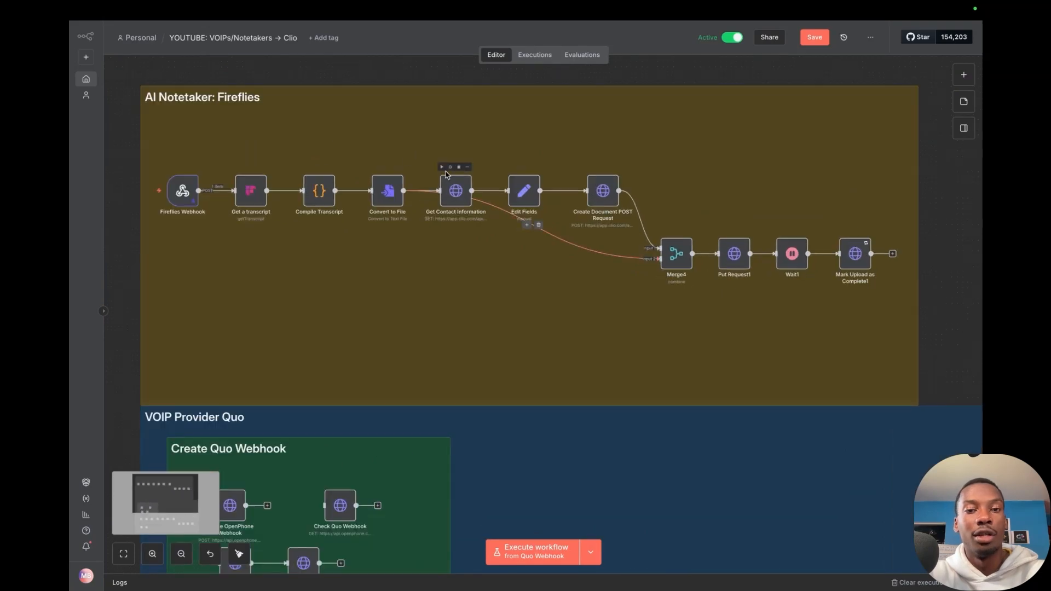
left_click_drag(360, 71, 906, 377)
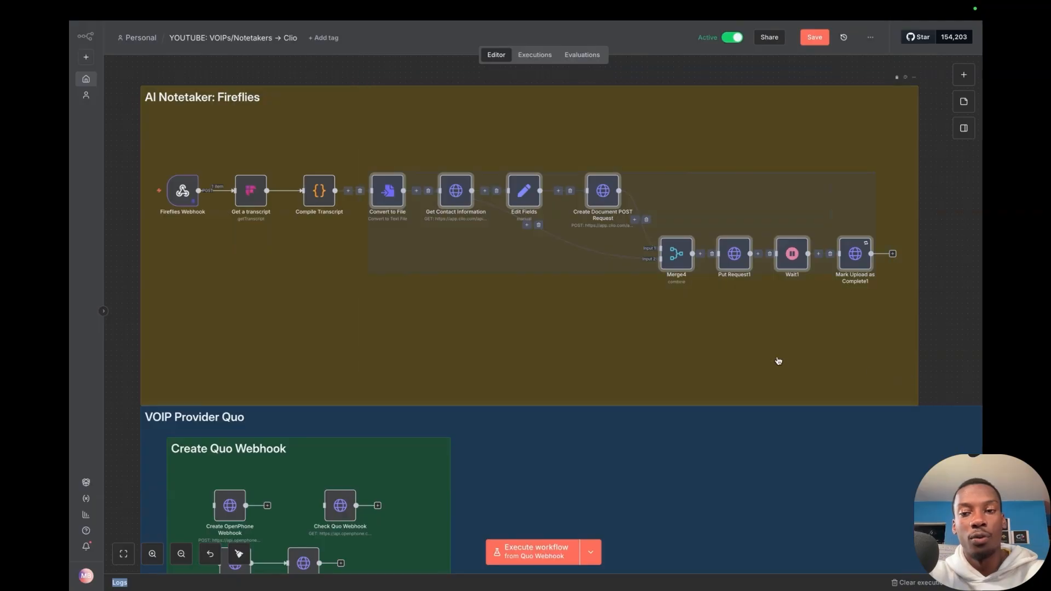
key("ctrl+c")
Paste the copied nodes into the Quo section and place them in the row following HTTP Request2.
scroll(778, 361, "down", 7)
key("ctrl+v")
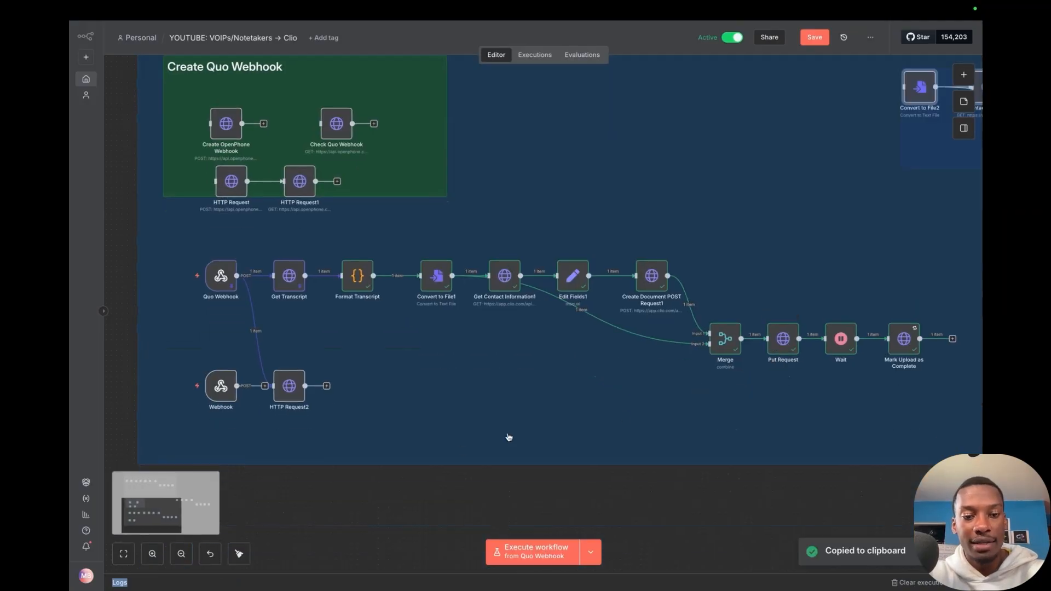
left_click_drag(916, 153, 417, 451)
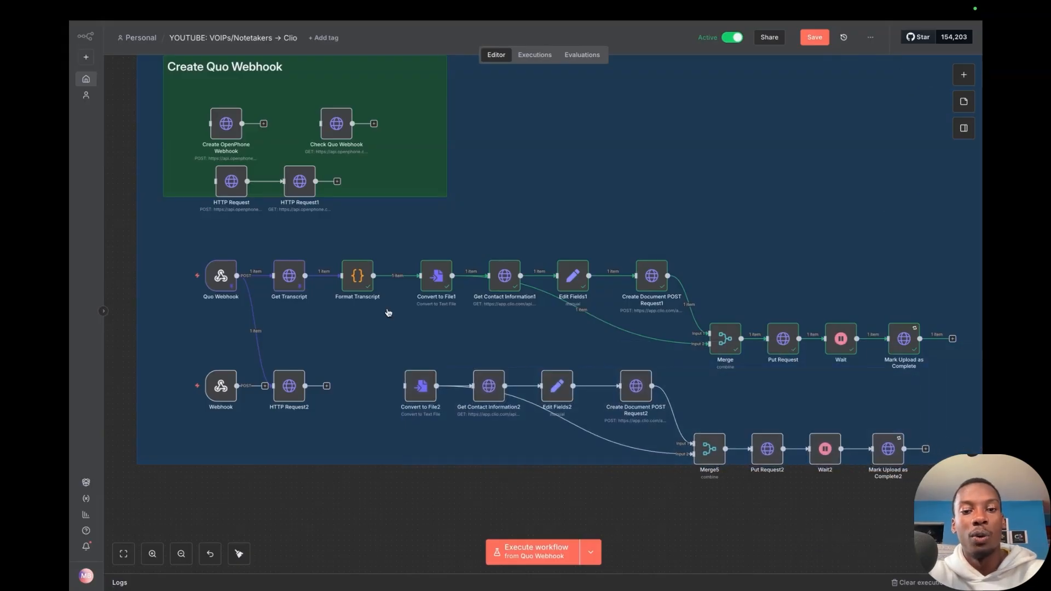
Compare the Fireflies and Quo branches, inspect the Convert to File1 node's settings and output, and return to the canvas.
scroll(388, 311, "up", 3)
scroll(403, 356, "down", 5)
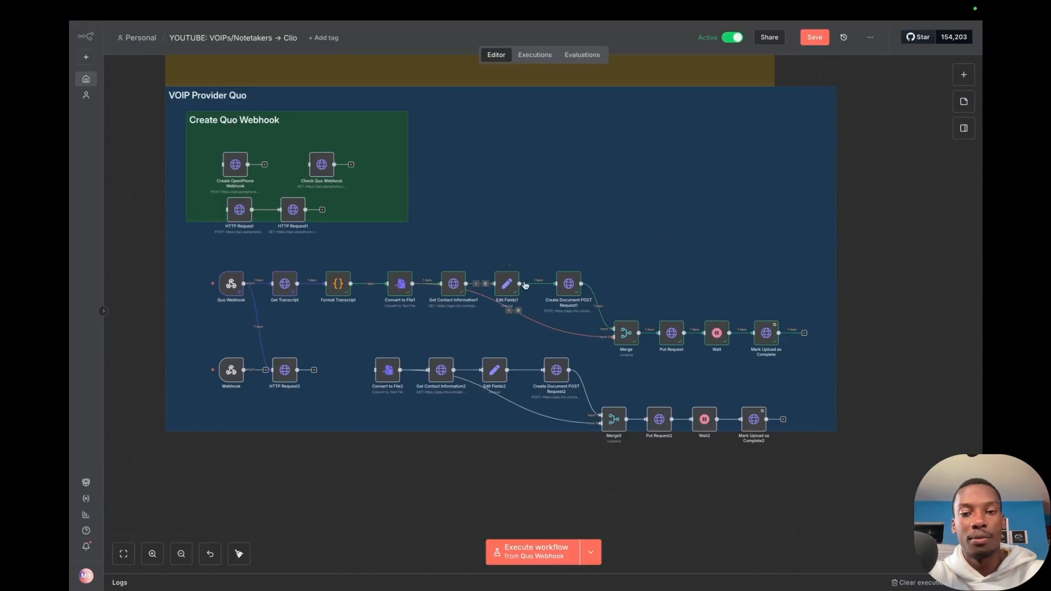
scroll(779, 286, "up", 6)
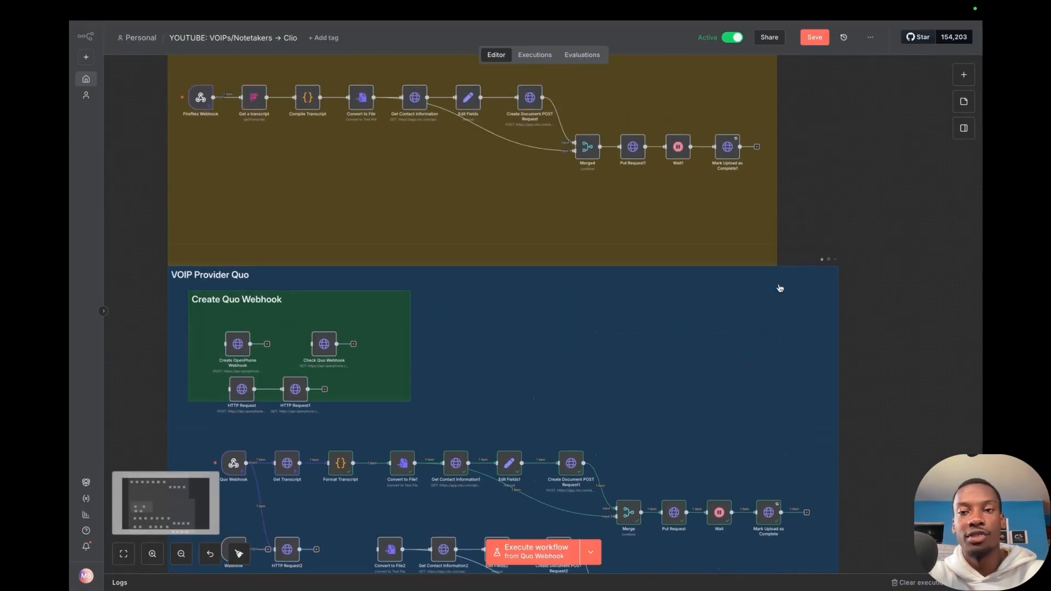
scroll(628, 207, "down", 7)
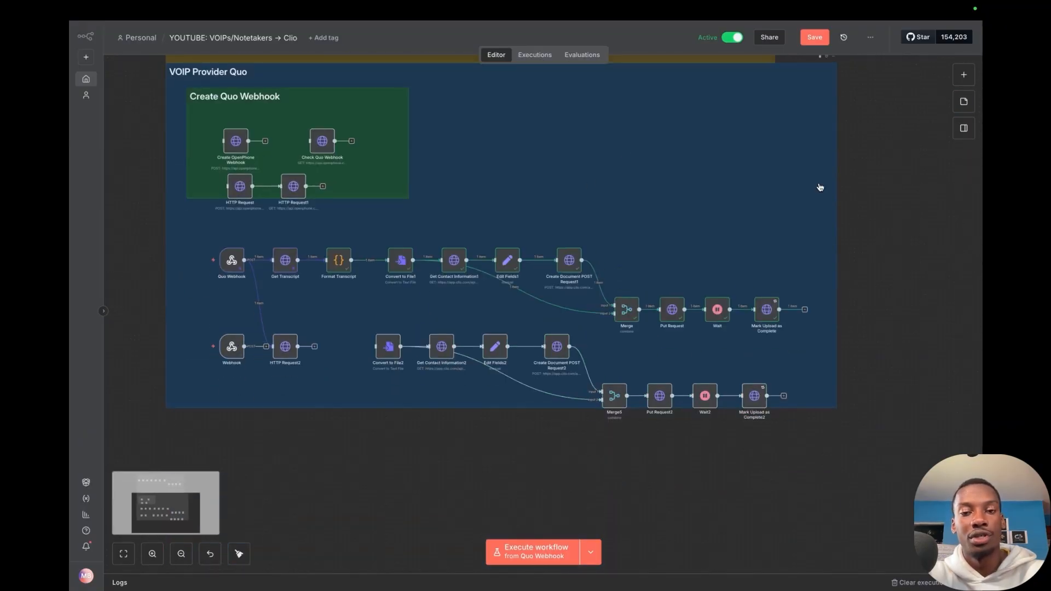
scroll(481, 344, "up", 3)
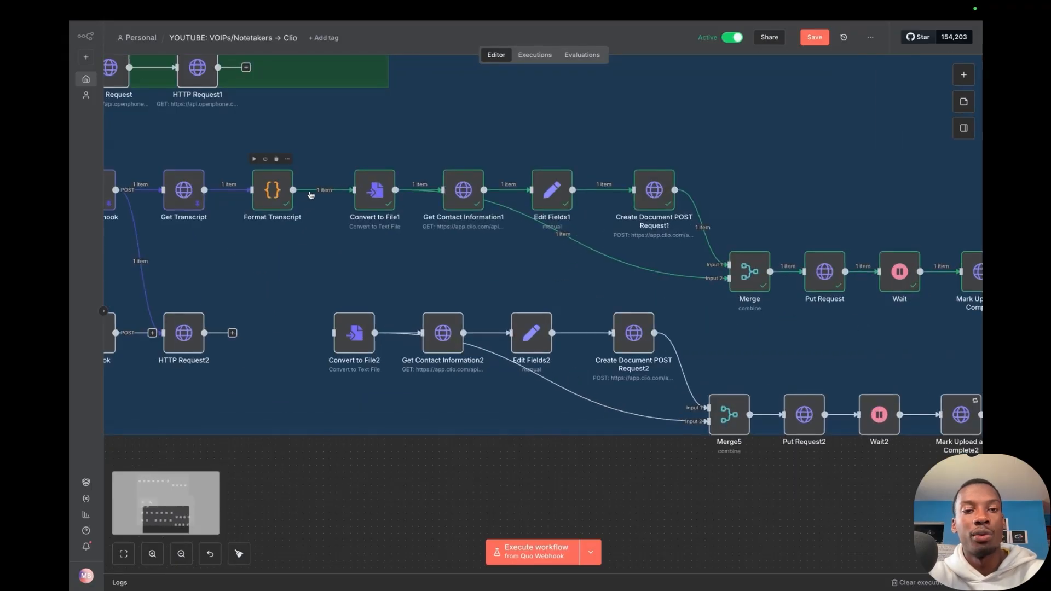
double_click(374, 191)
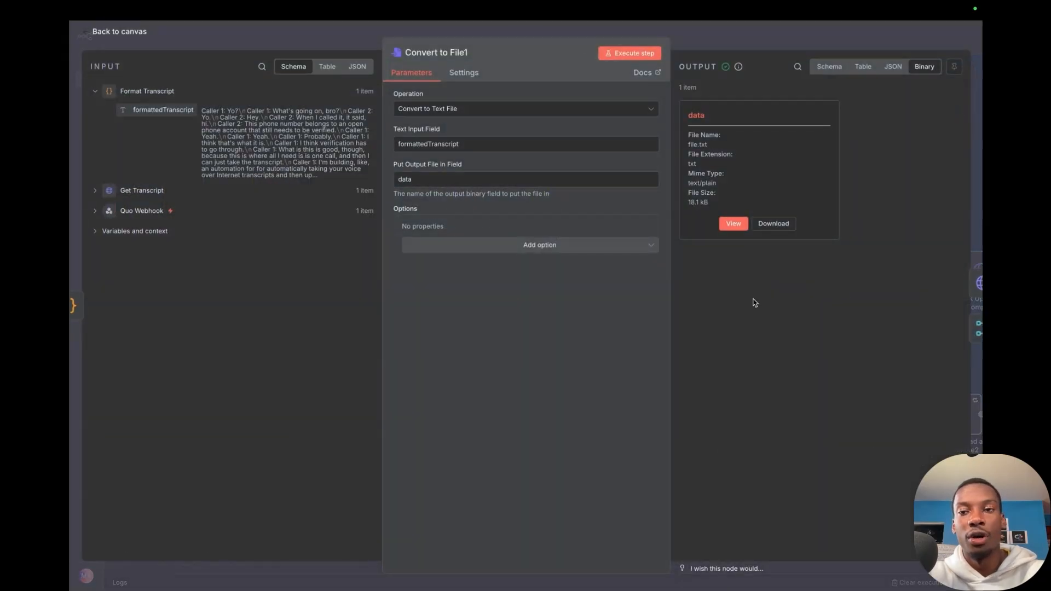
left_click(720, 42)
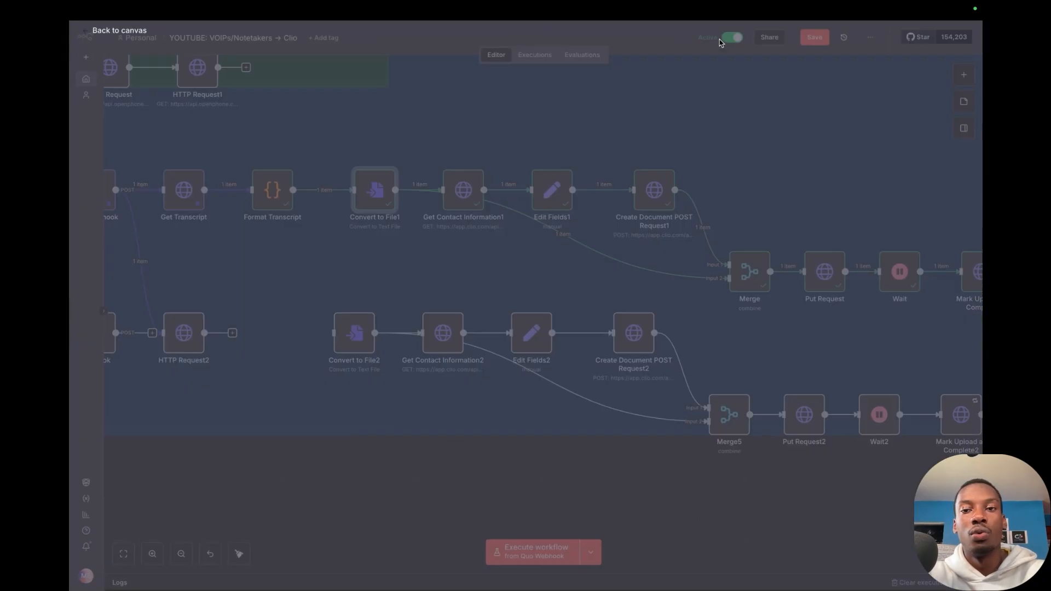
scroll(598, 234, "left", 1)
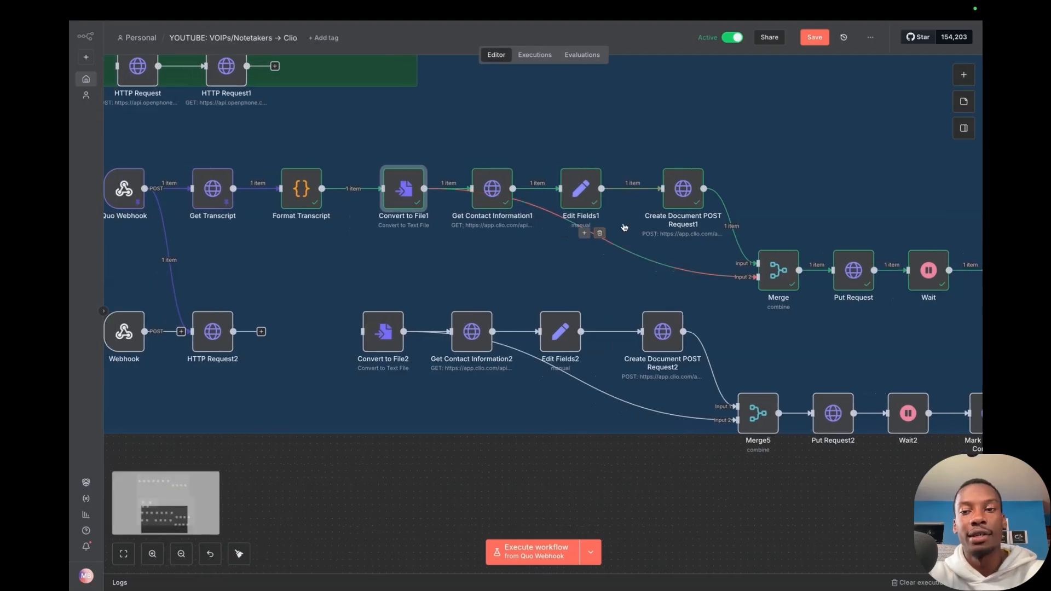
Check that Convert to File1 takes formattedTranscript as its text input, read through its binary output file, and return to the canvas.
scroll(624, 227, "right", 5)
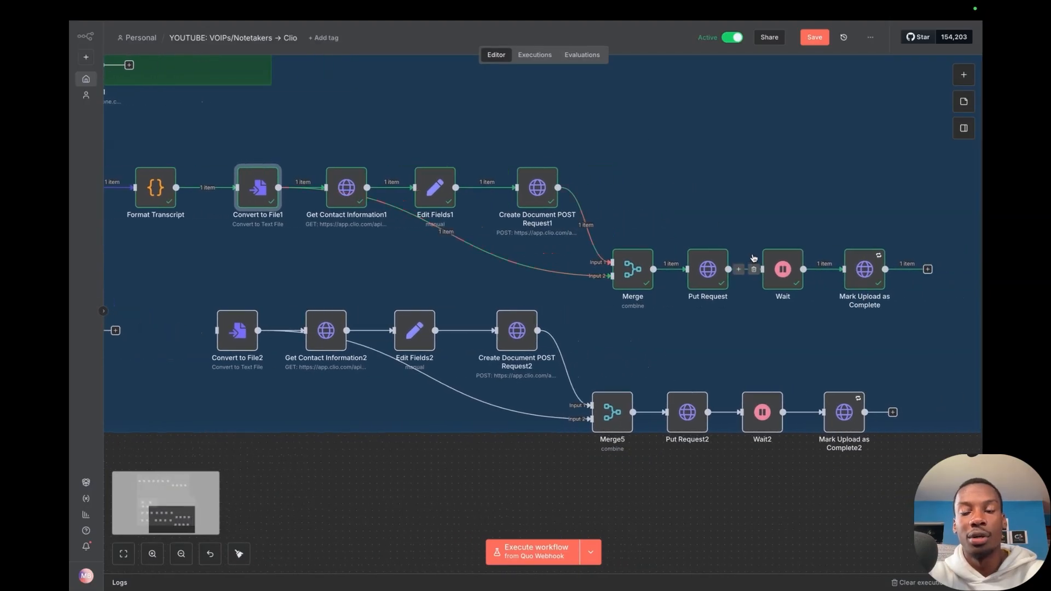
scroll(753, 258, "left", 5)
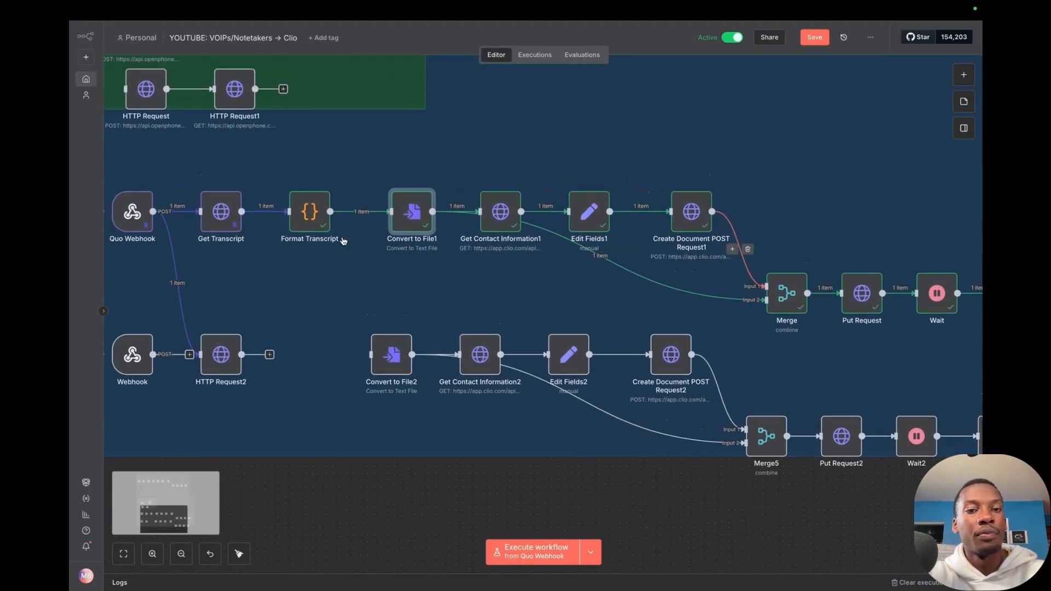
double_click(409, 220)
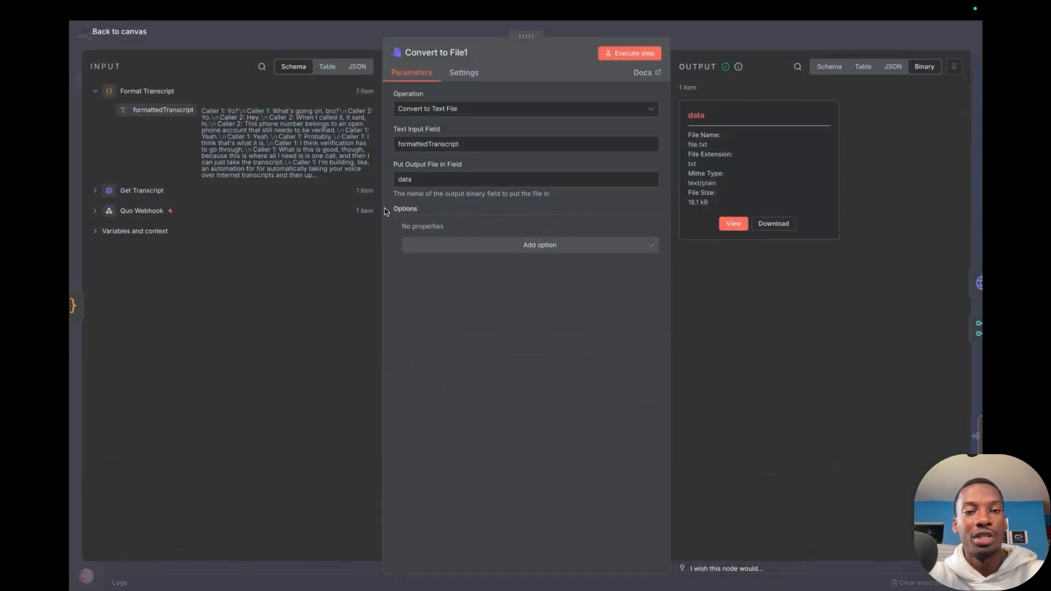
left_click_drag(477, 145, 405, 144)
left_click(478, 144)
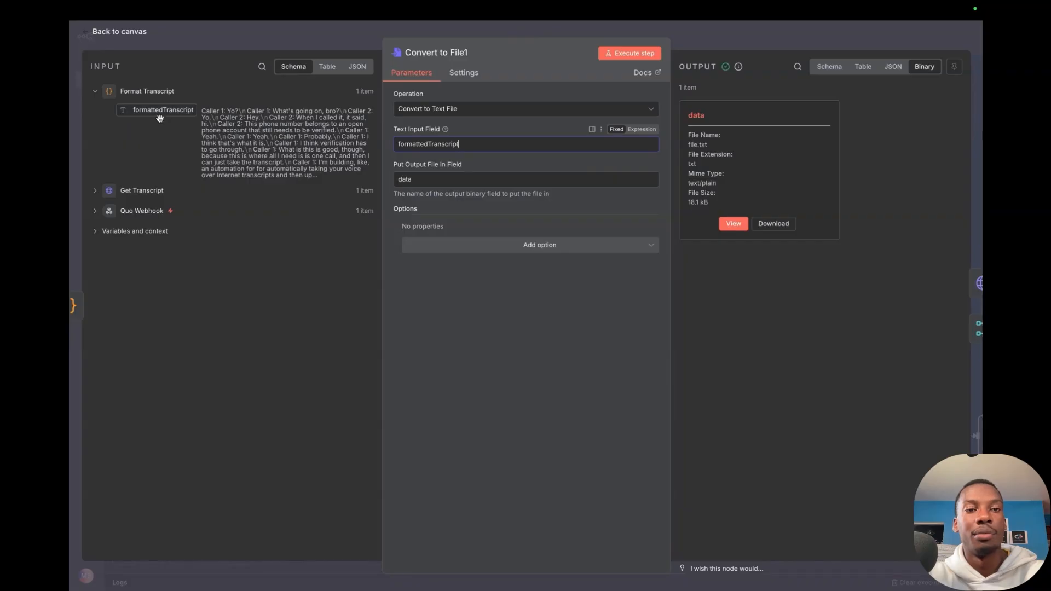
left_click(733, 224)
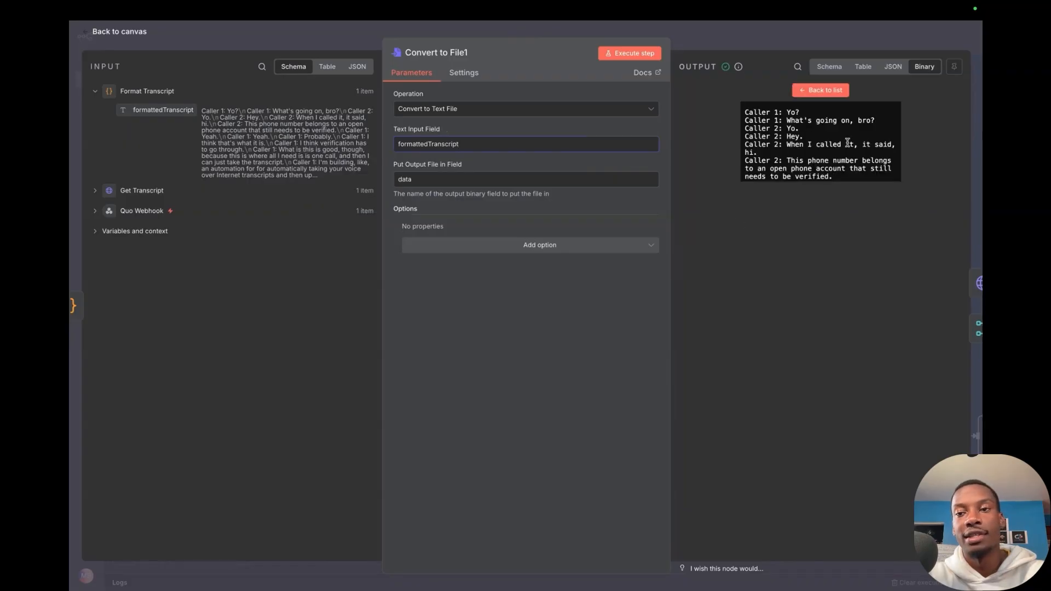
scroll(847, 143, "down", 15)
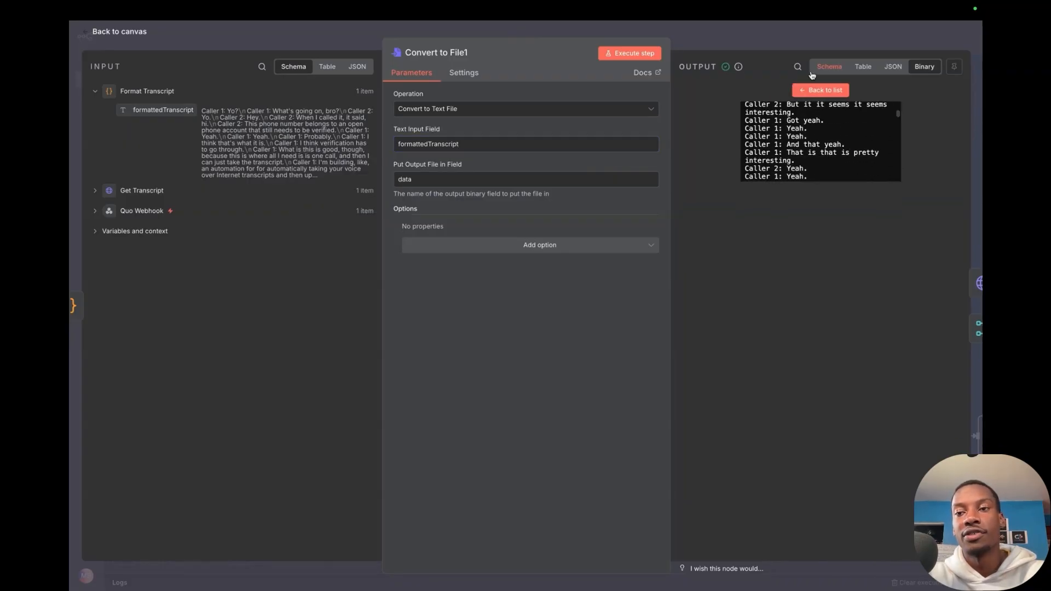
left_click(787, 43)
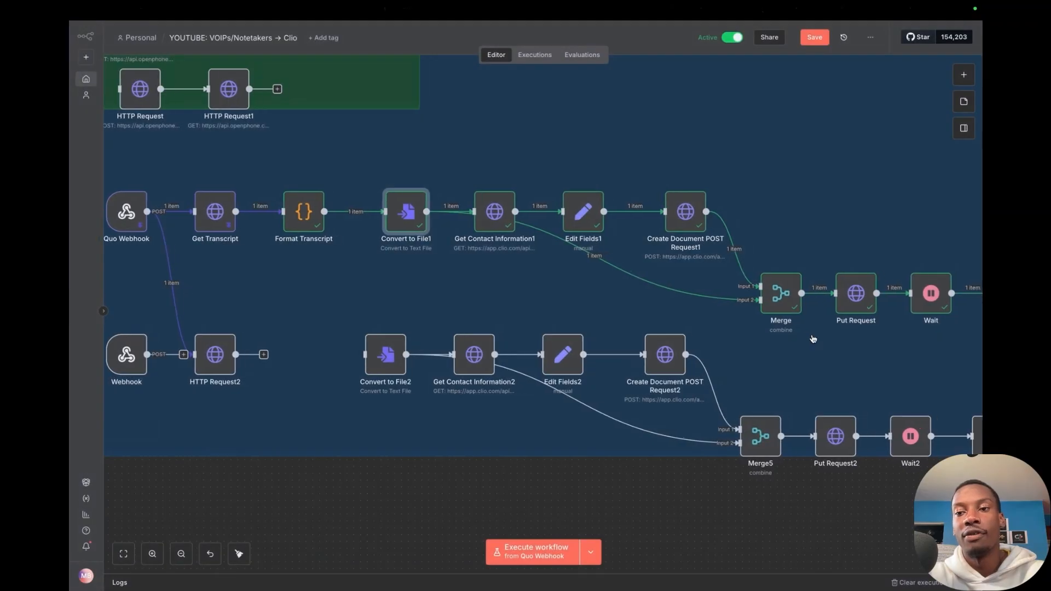
Switch to the client's Documents page in Clio, download the YouTube Demo Transcript text file, and read through its contents.
scroll(814, 339, "right", 4)
scroll(813, 338, "down", 5)
scroll(814, 339, "up", 2)
scroll(814, 339, "left", 2)
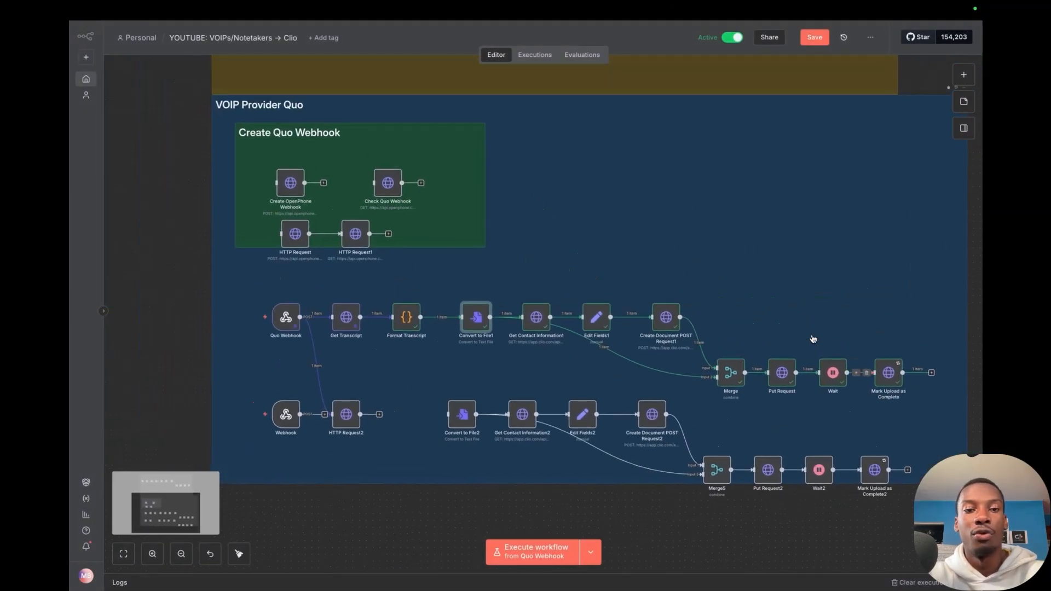
left_click(739, 32)
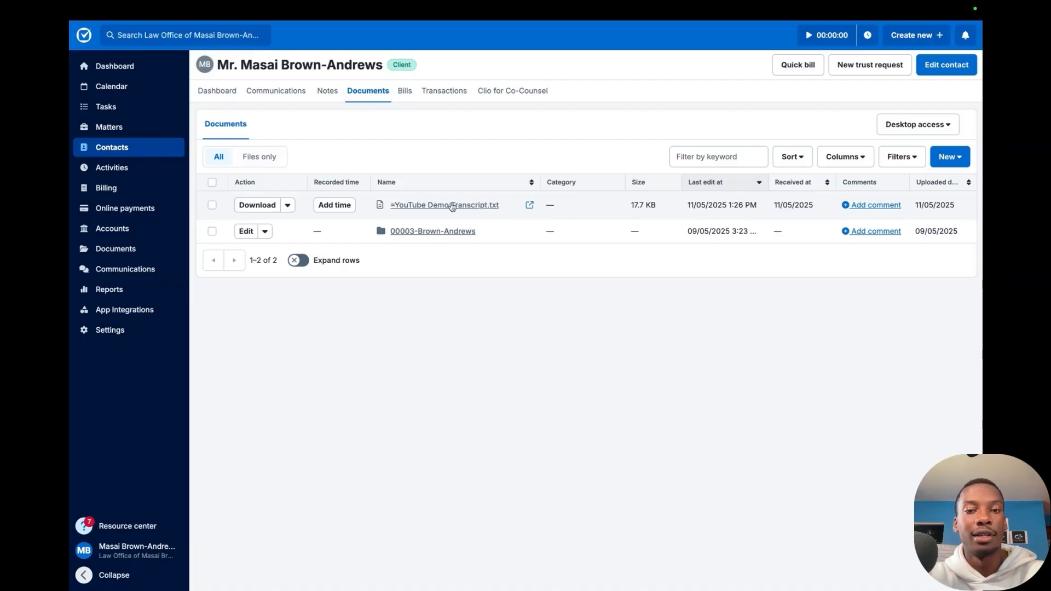
left_click(257, 204)
left_click_drag(77, 60, 242, 214)
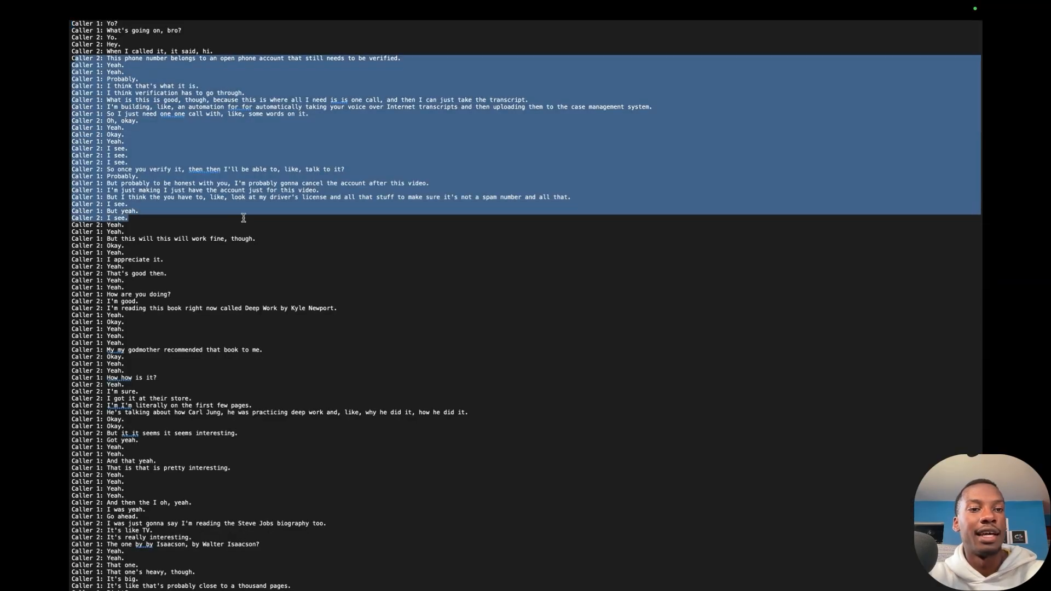
left_click(241, 213)
scroll(242, 215, "down", 12)
scroll(243, 217, "down", 20)
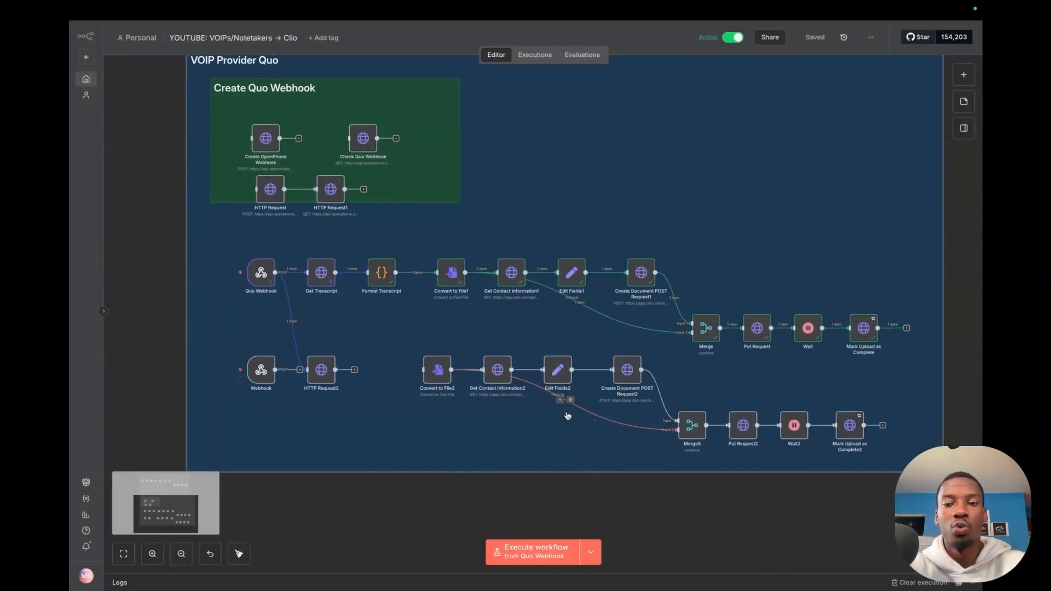
scroll(568, 416, "down", 1)
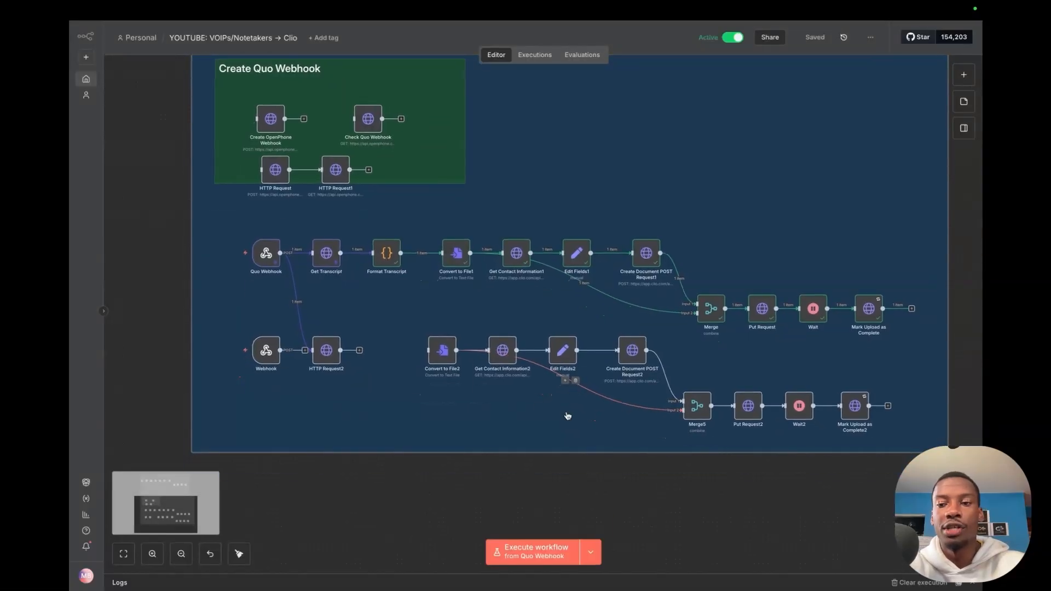
scroll(568, 417, "up", 3)
scroll(600, 348, "down", 1)
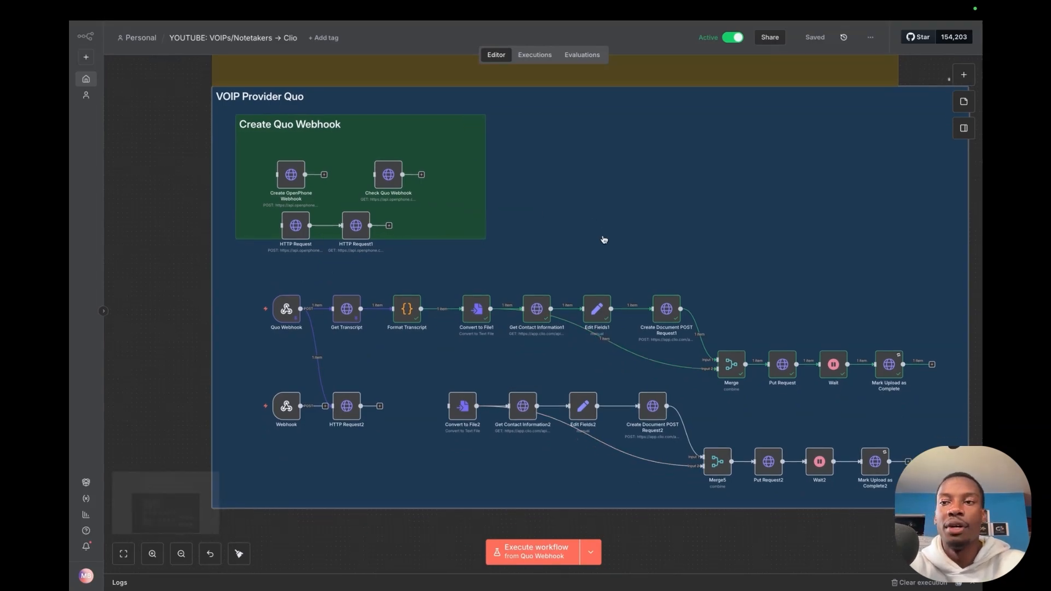
scroll(603, 237, "down", 1)
scroll(541, 307, "left", 1)
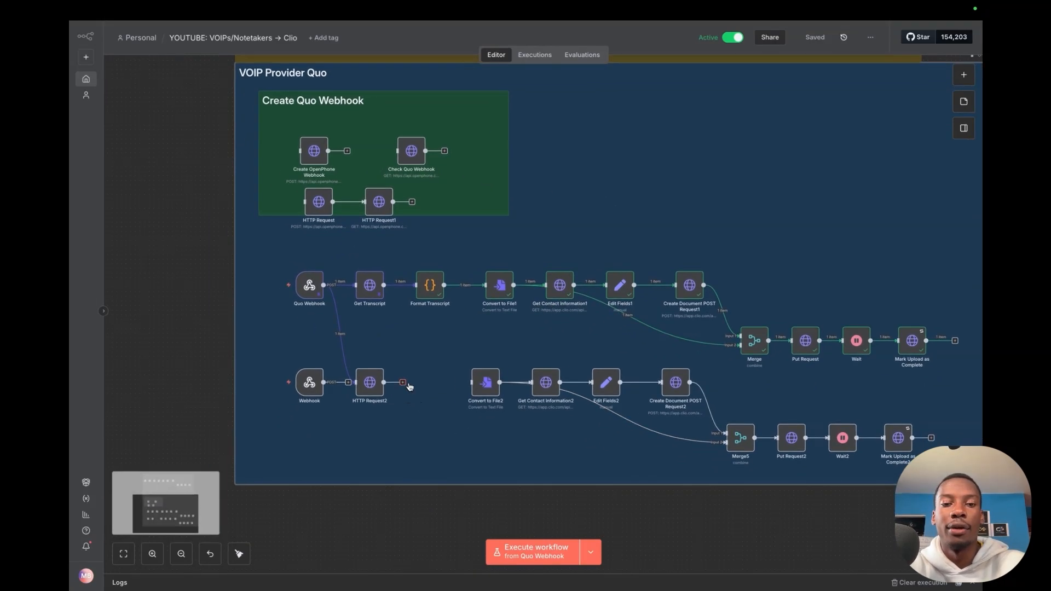
left_click(403, 383)
type("open")
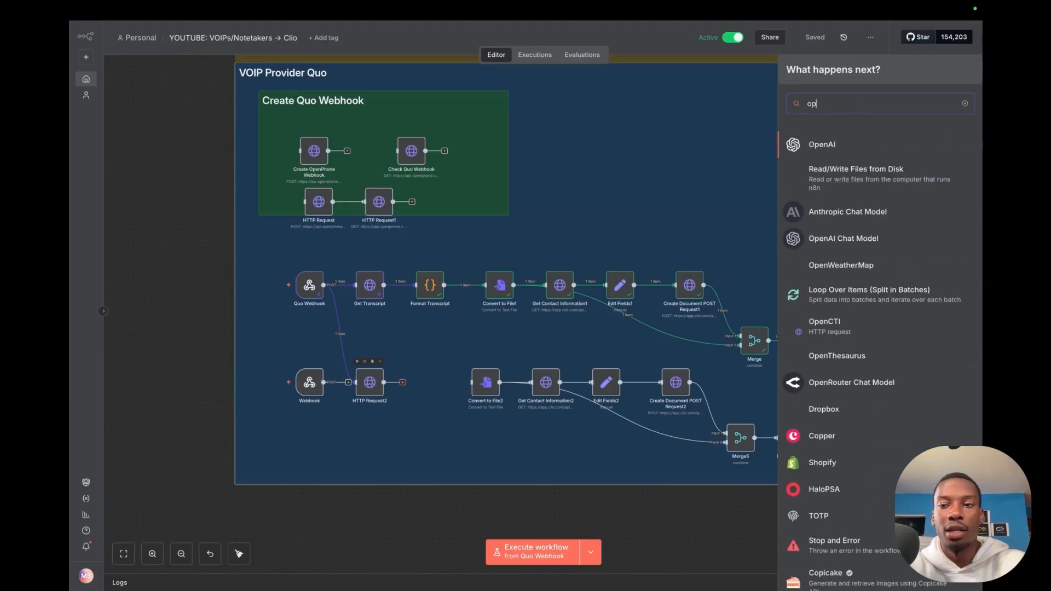
key("Return")
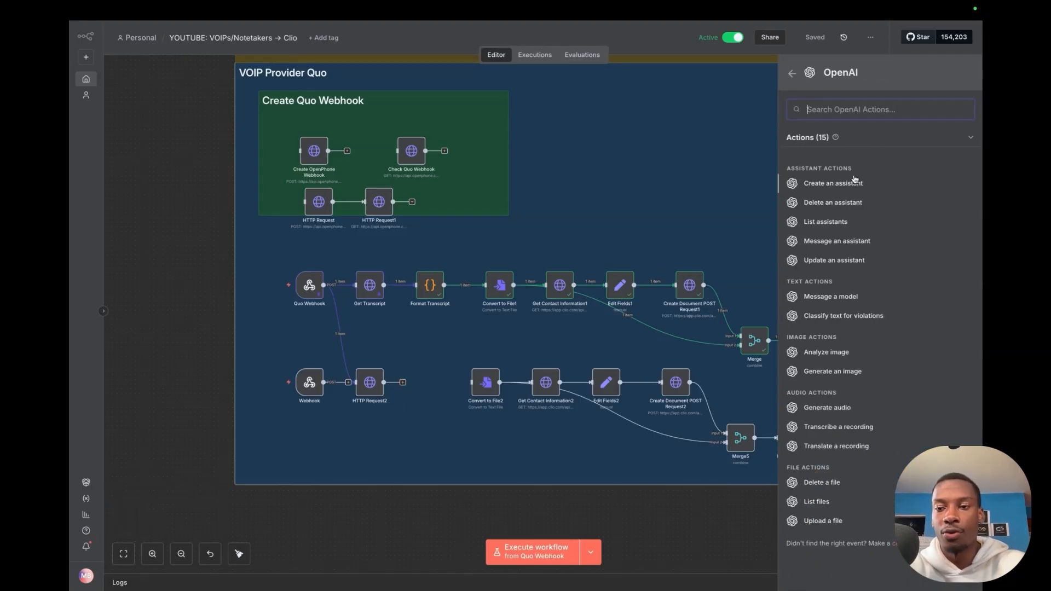
left_click(792, 73)
key("BackSpace")
key("BackSpace")
key("BackSpace")
key("BackSpace")
Add an AI Agent node after HTTP Request2 and place it just below the Convert to File2 row.
type("ai age")
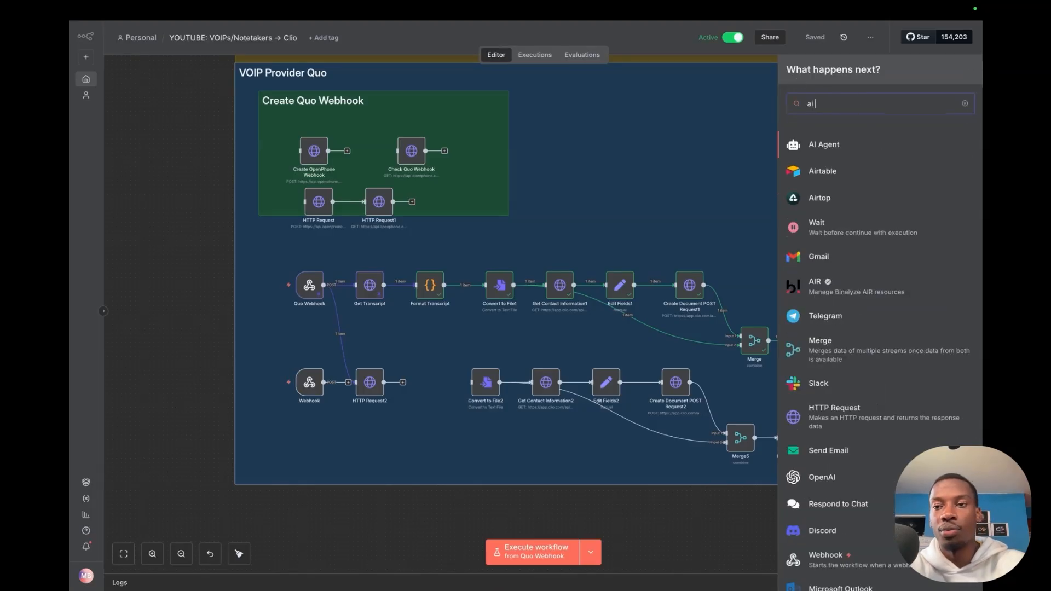
left_click(872, 152)
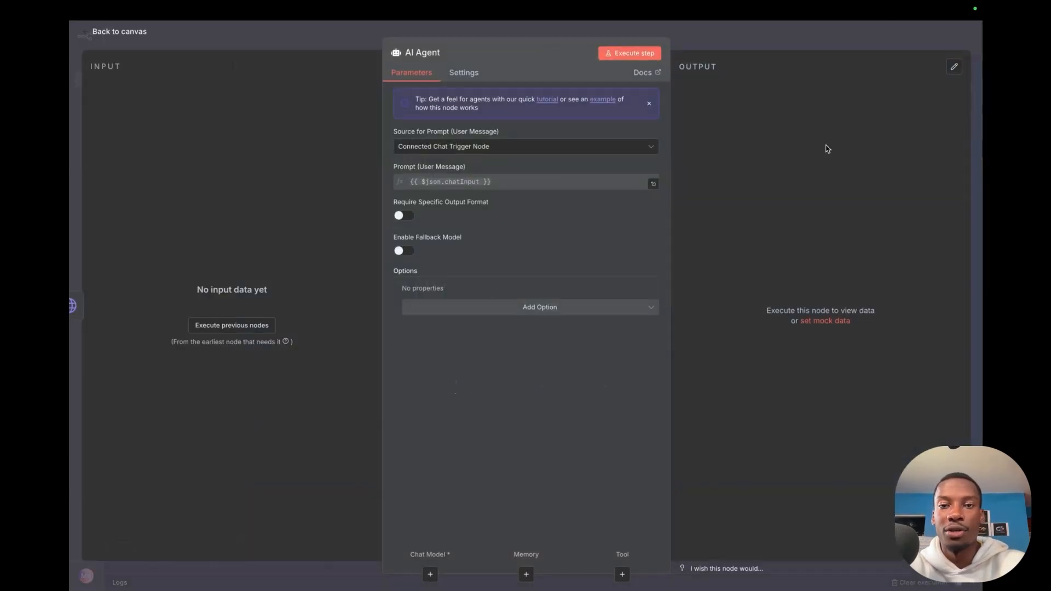
left_click(753, 27)
left_click_drag(436, 382, 432, 429)
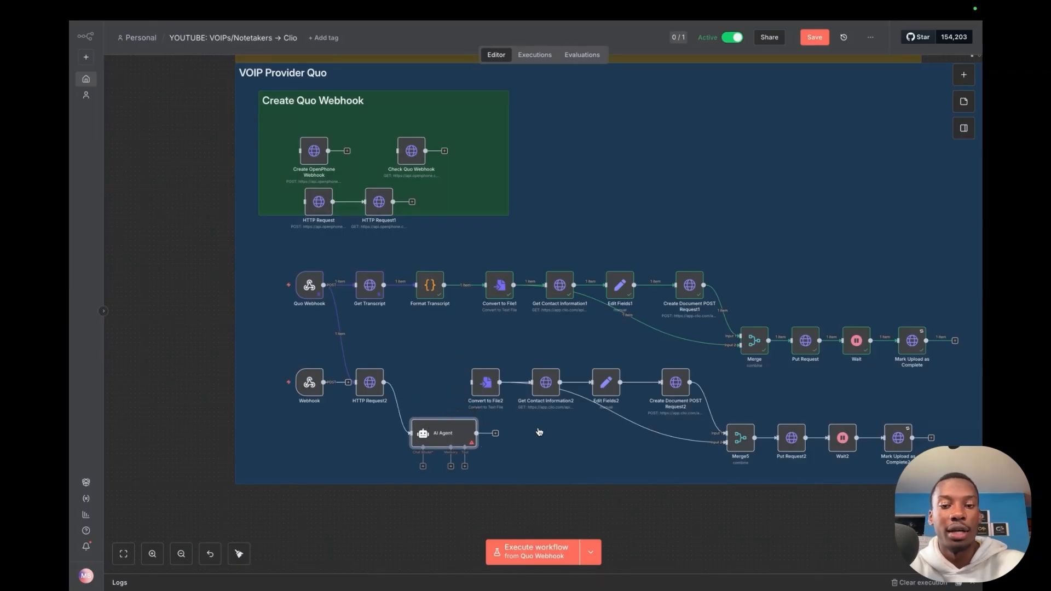
left_click(495, 433)
type("gm")
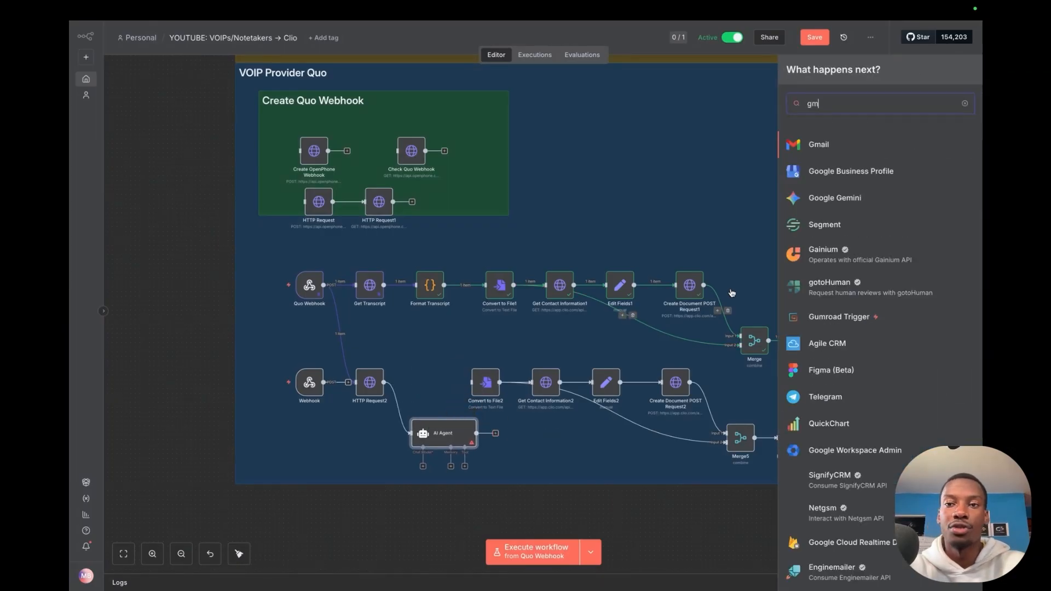
left_click(184, 403)
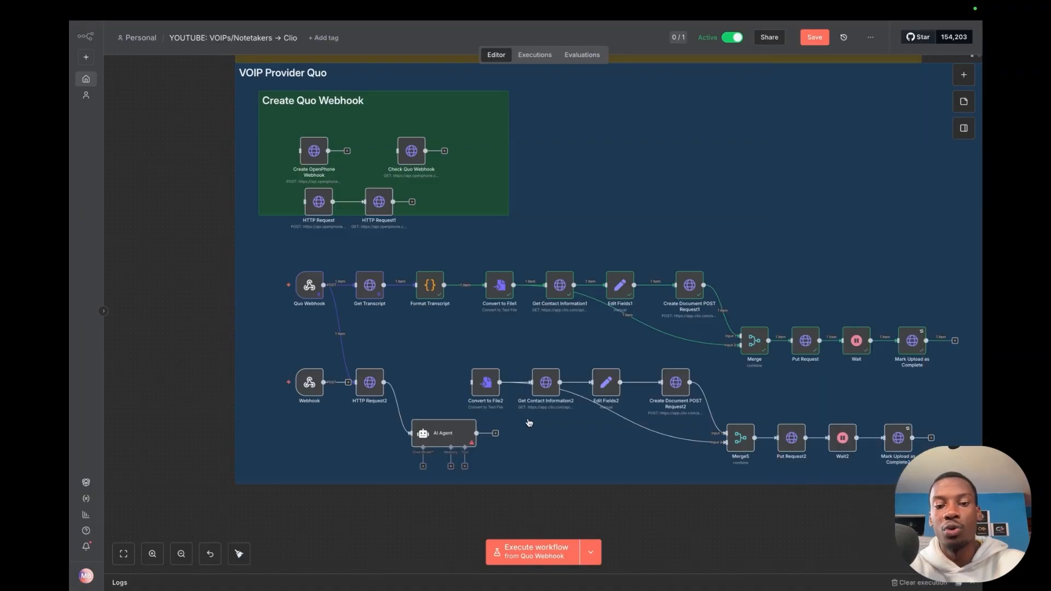
Open supabase.com in a new browser tab, look at the documents table, and return to the n8n workflow.
mouse_move(249, 5)
left_click(252, 33)
type("supabase.com")
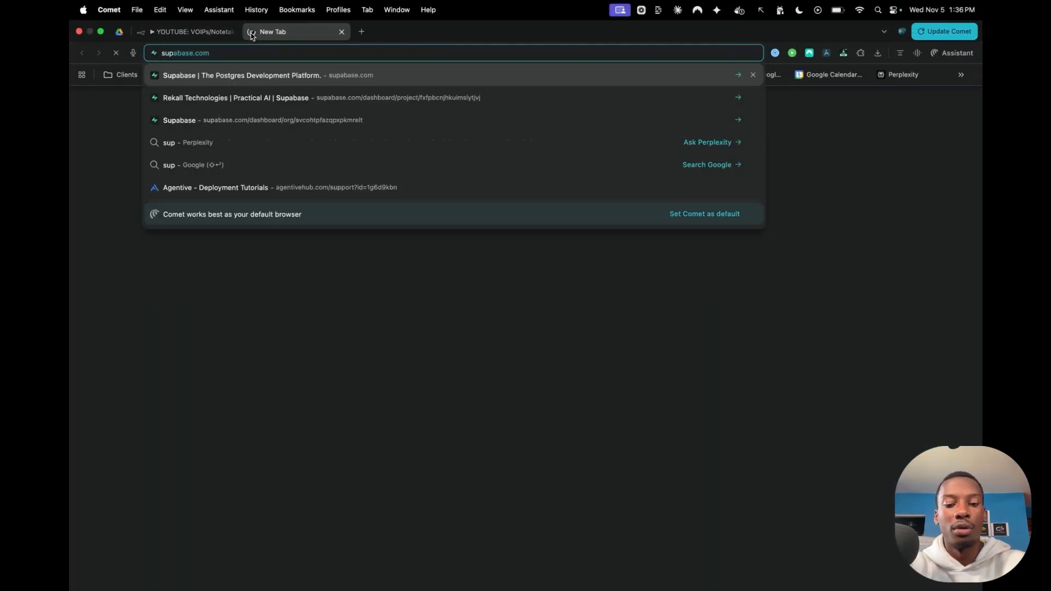
key("Return")
left_click(166, 36)
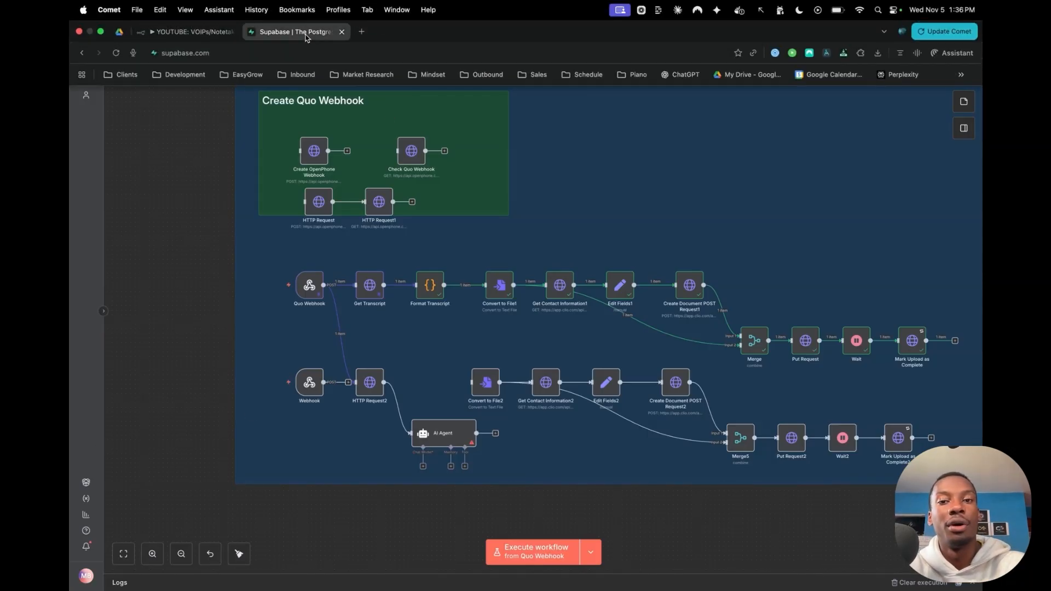
left_click(295, 32)
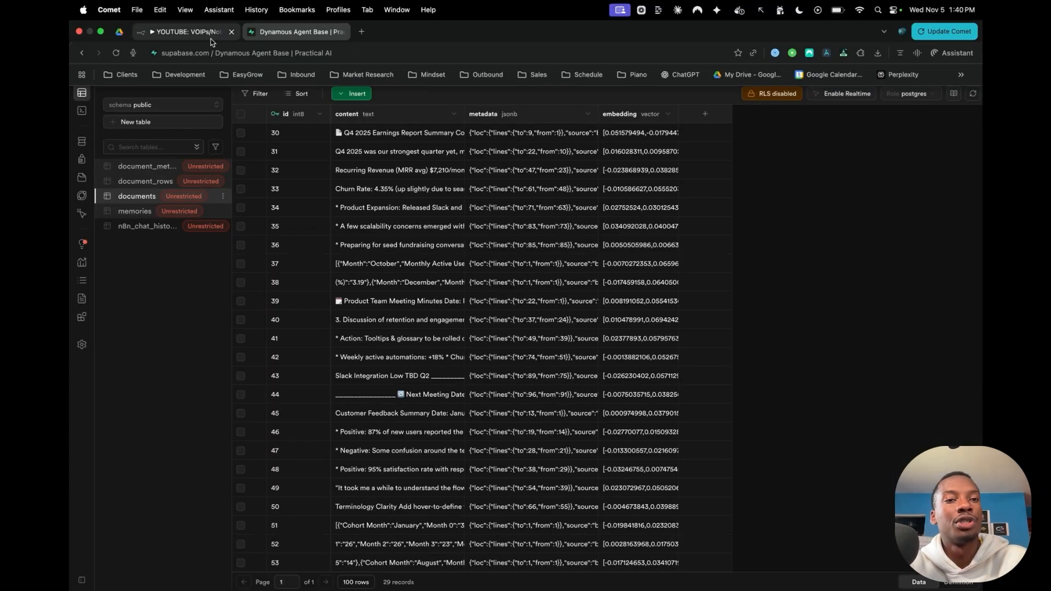
left_click(208, 34)
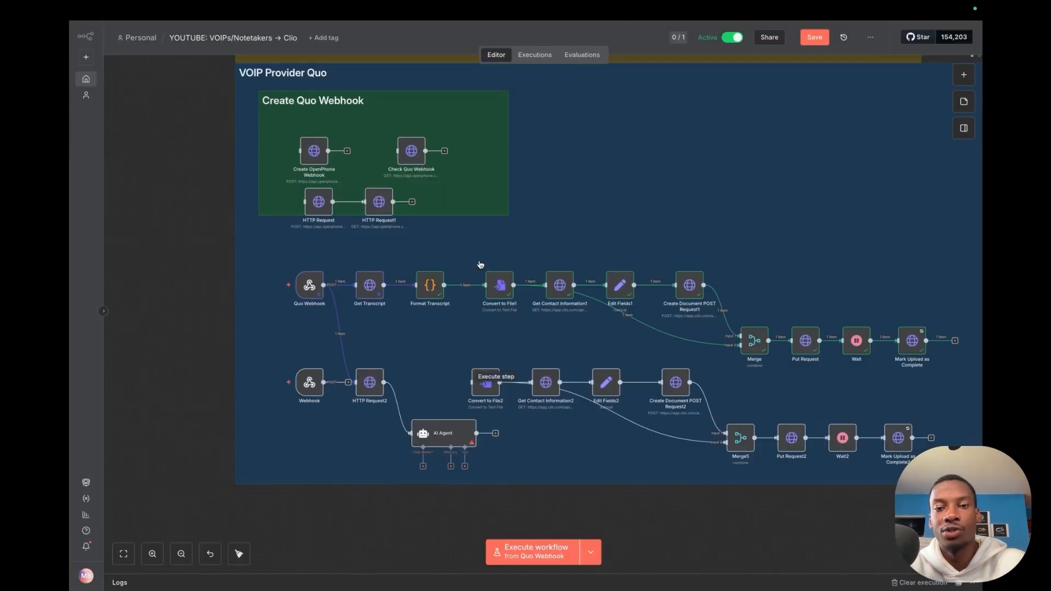
Switch back to the Supabase documents table, widen its embedding column to examine the vectors, and return to the n8n canvas.
scroll(466, 378, "right", 2)
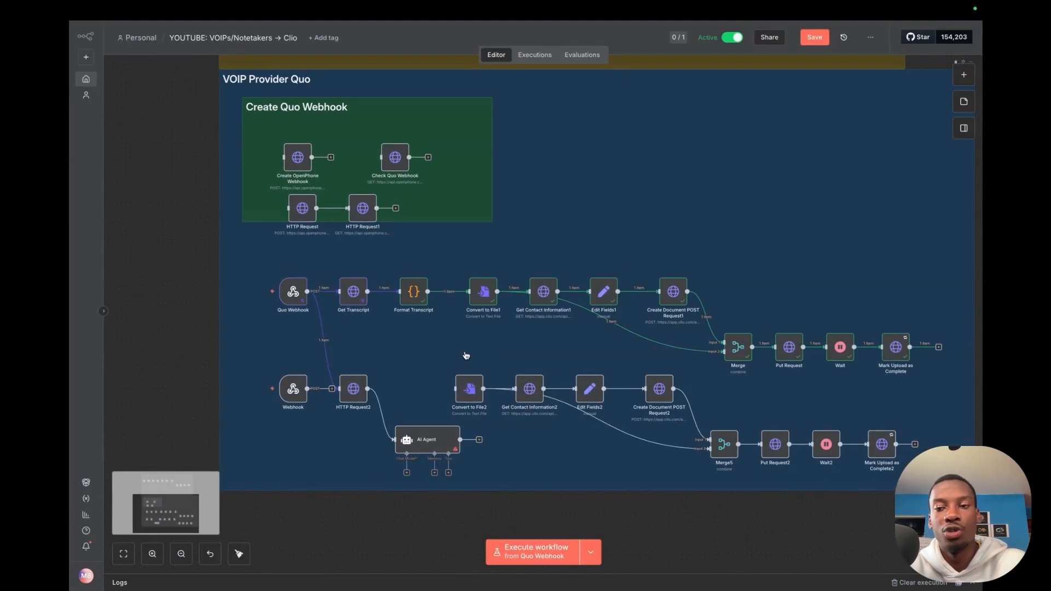
scroll(466, 355, "up", 3)
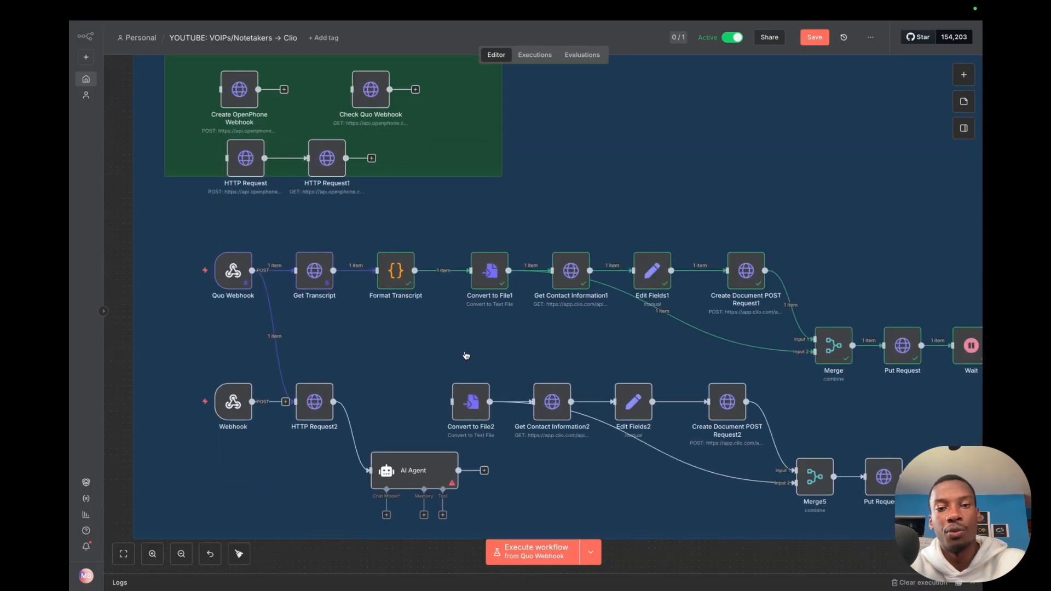
scroll(488, 343, "right", 1)
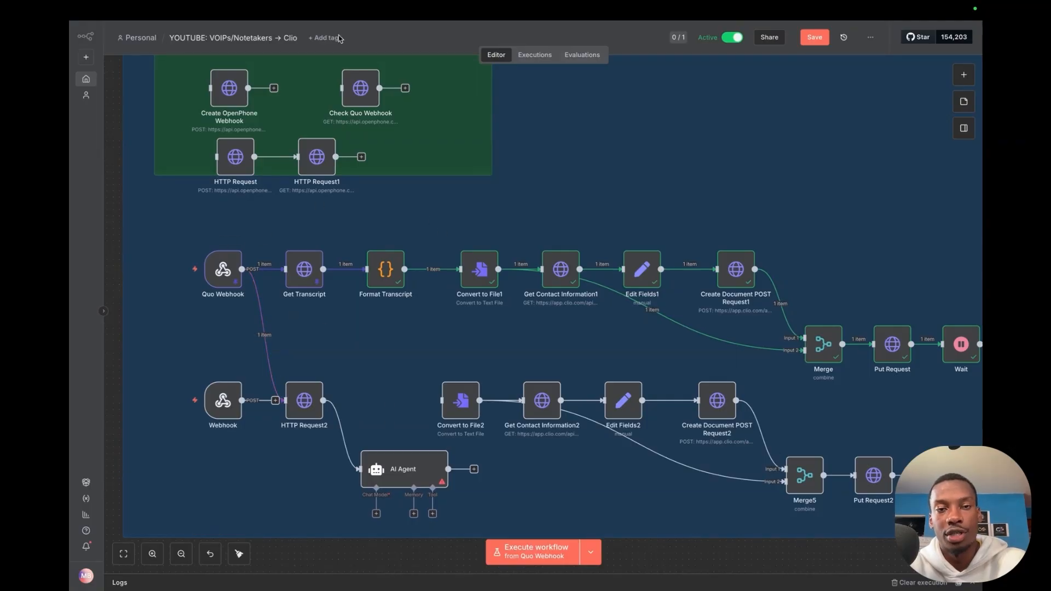
mouse_move(294, 4)
left_click(294, 32)
scroll(470, 371, "down", 1)
scroll(470, 370, "up", 1)
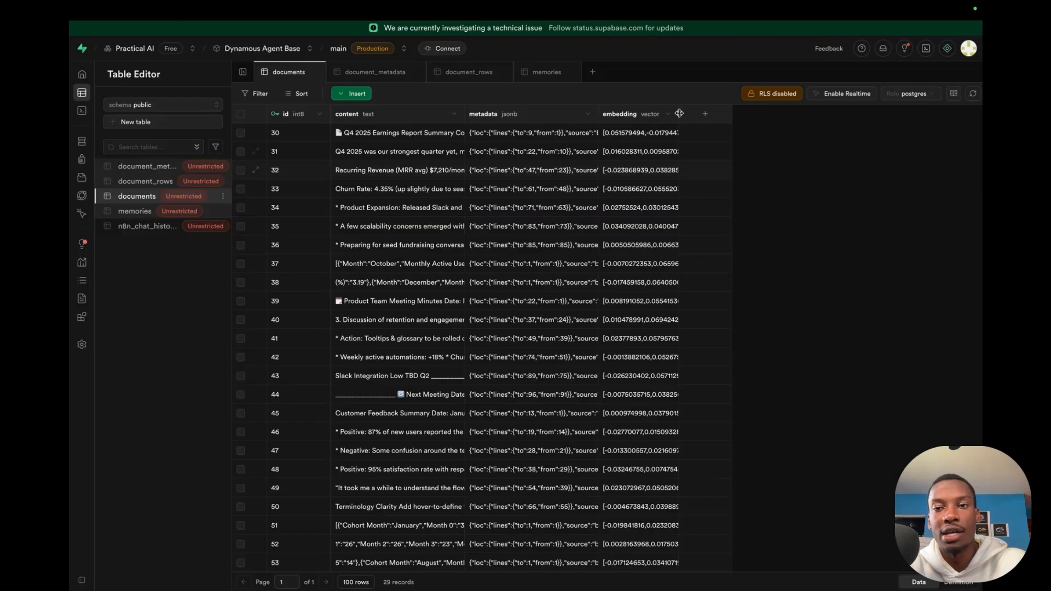
left_click_drag(681, 115, 708, 115)
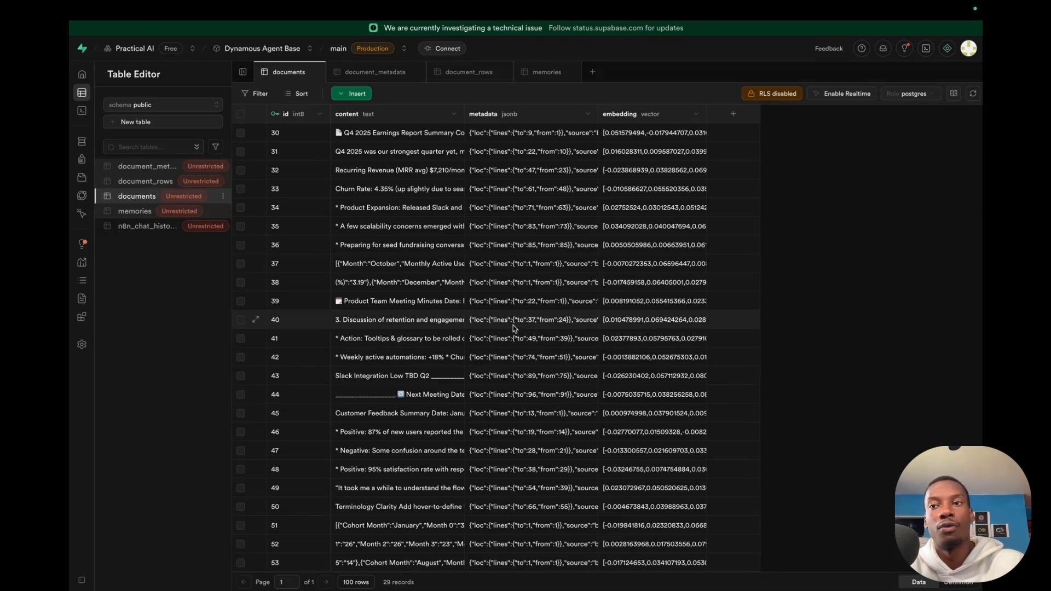
mouse_move(384, 4)
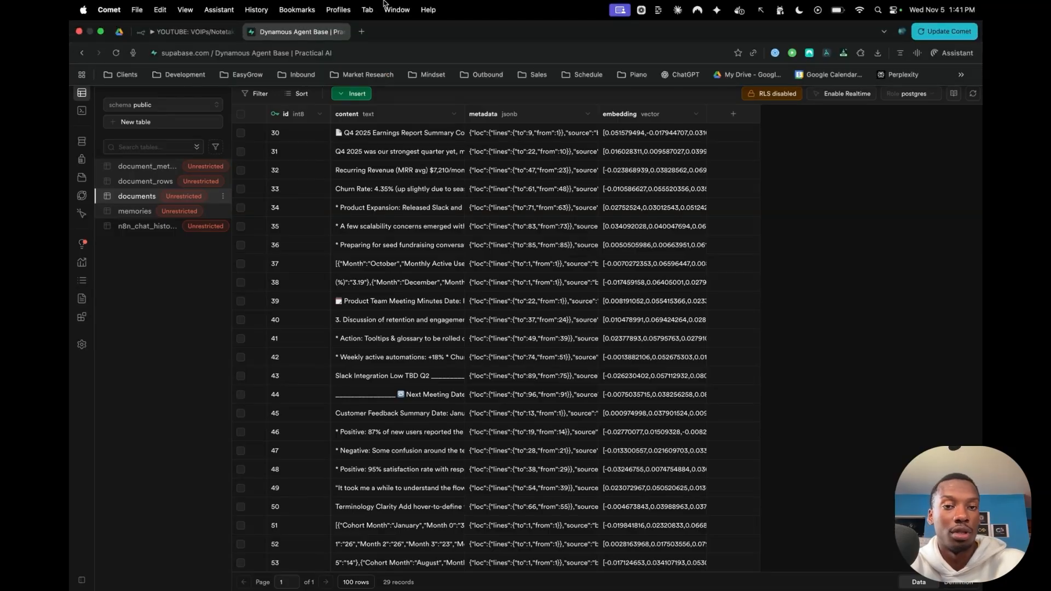
left_click(175, 33)
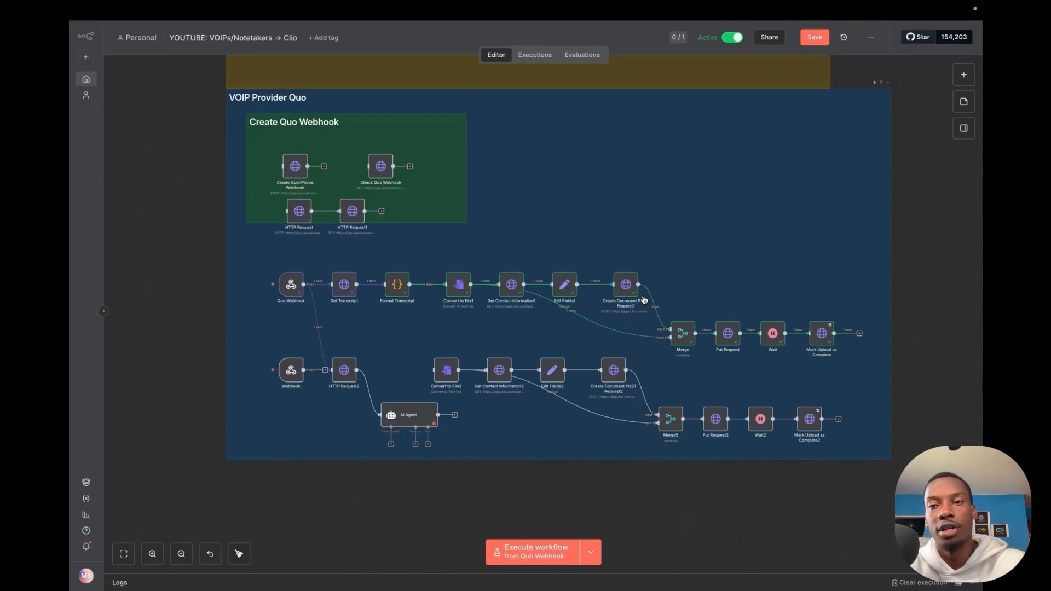
scroll(870, 211, "up", 3)
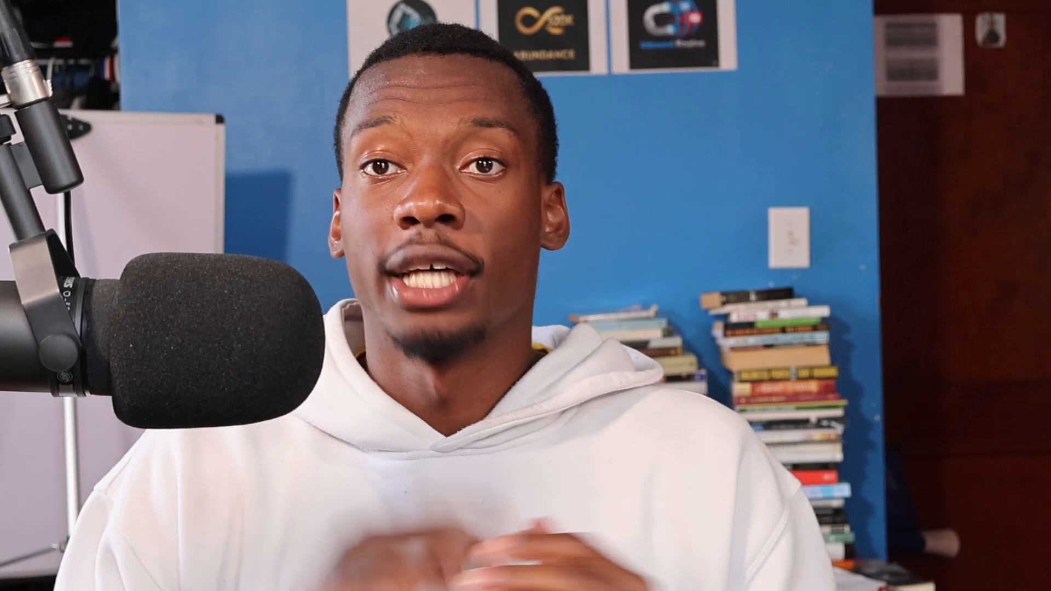